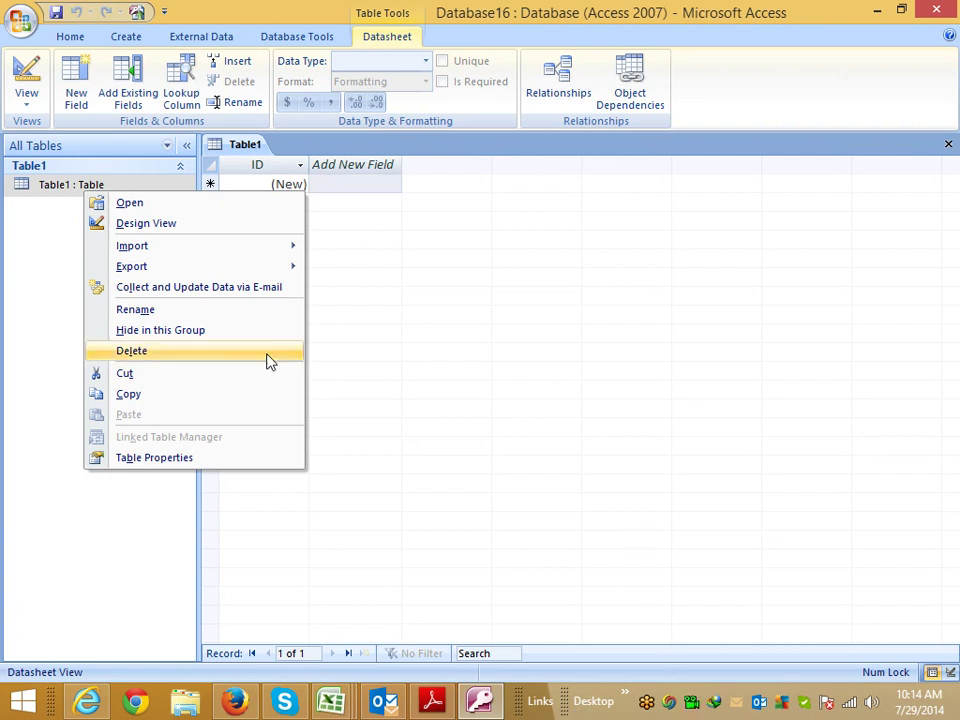
Step: Save the new table as T1 and open it in Design View
click(140, 223)
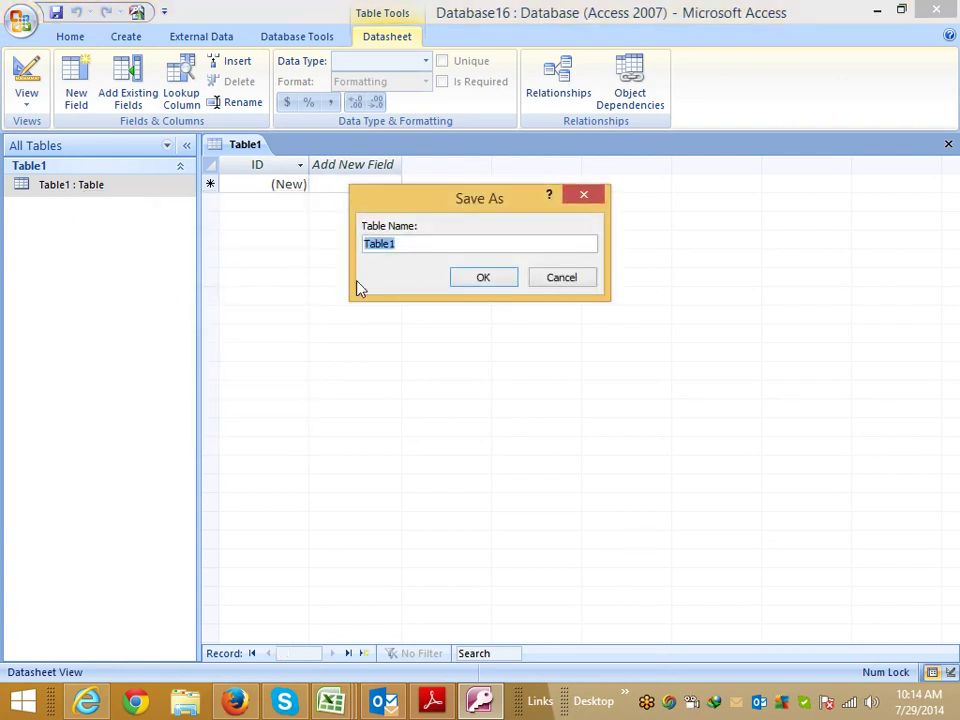
text(T1)
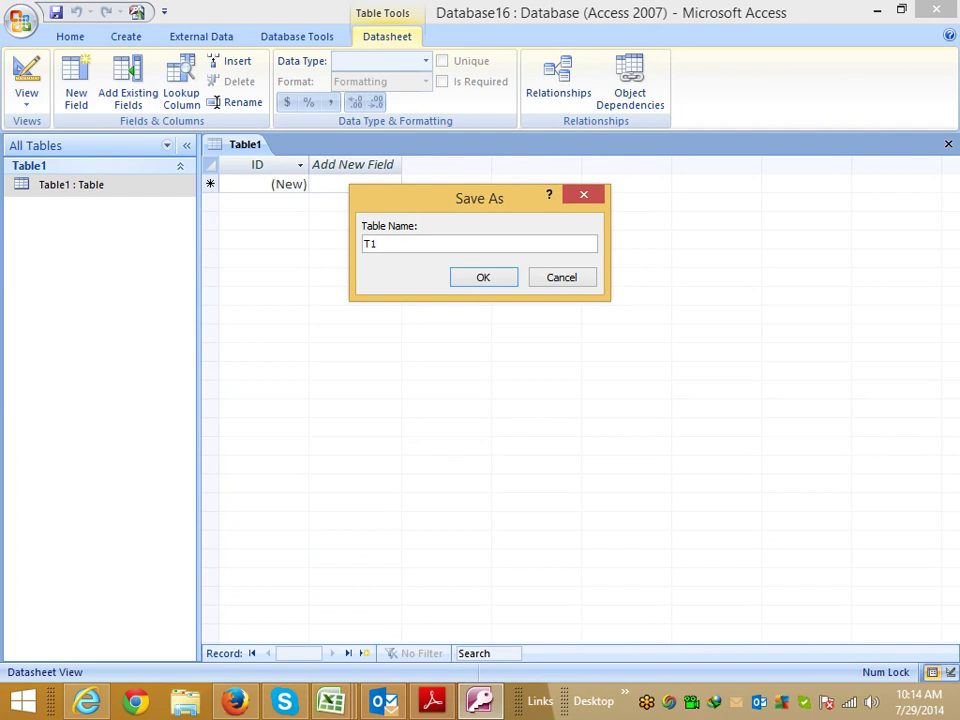
click(497, 281)
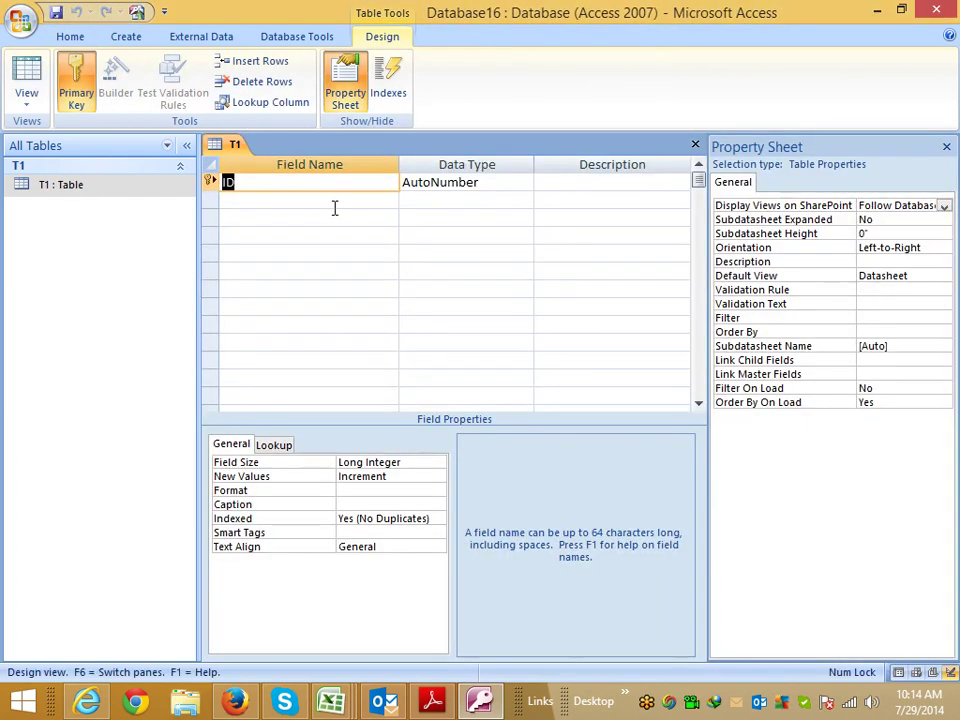
Step: Add Name and City text fields below T1's ID field, dismissing the reserved-word warning
key(Tab)
key(Tab)
key(Tab)
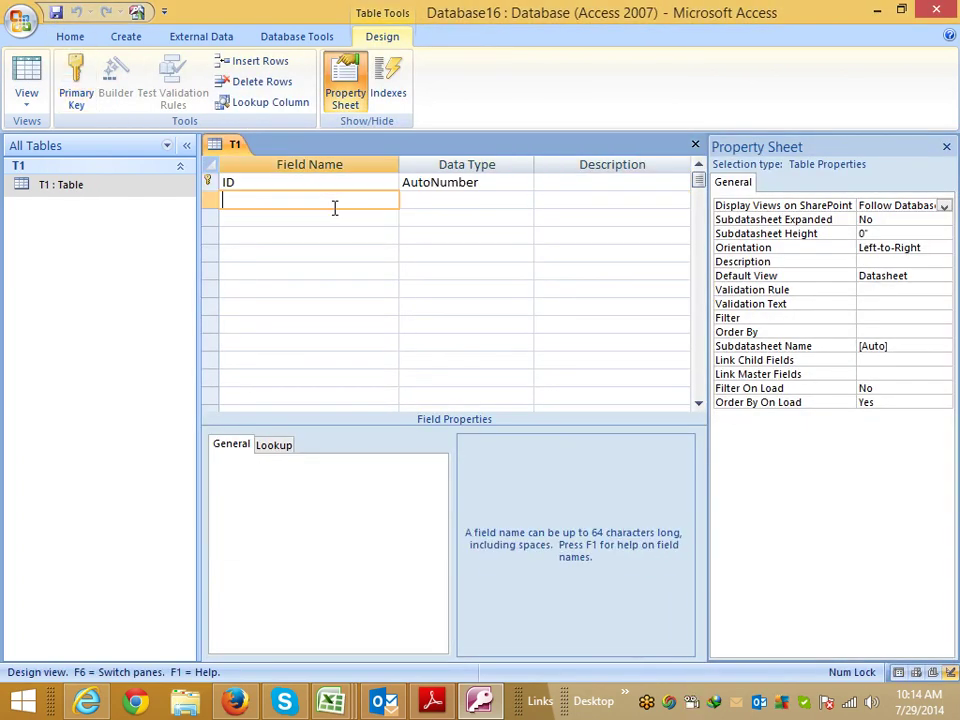
text(A)
text(Name)
key(Tab)
key(Tab)
key(Tab)
key(Tab)
key(Return)
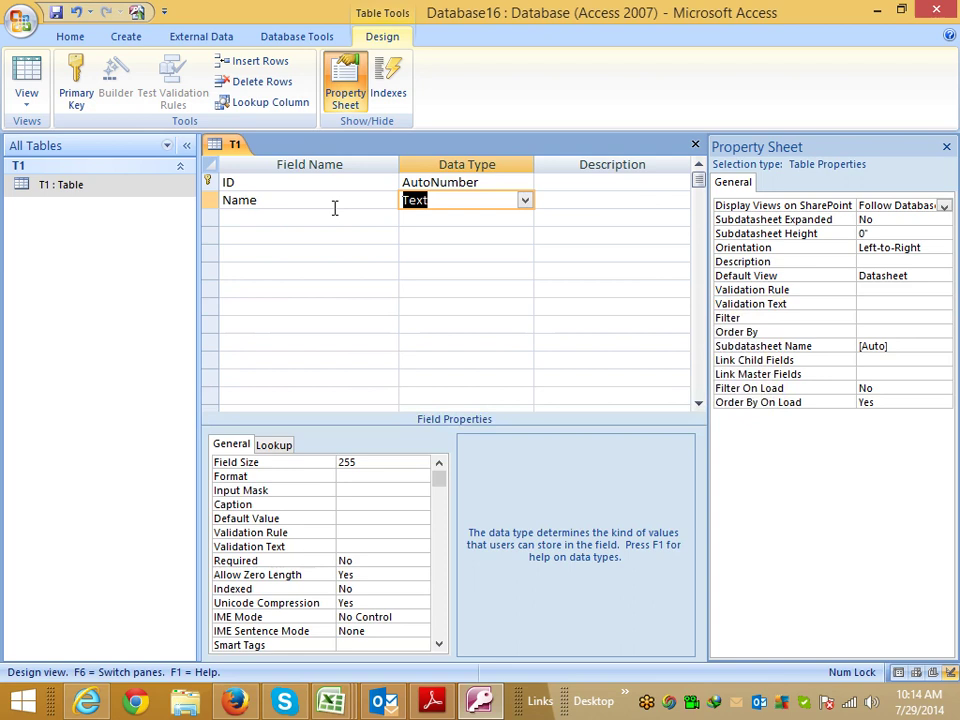
key(Tab)
key(Tab)
text(City)
key(Tab)
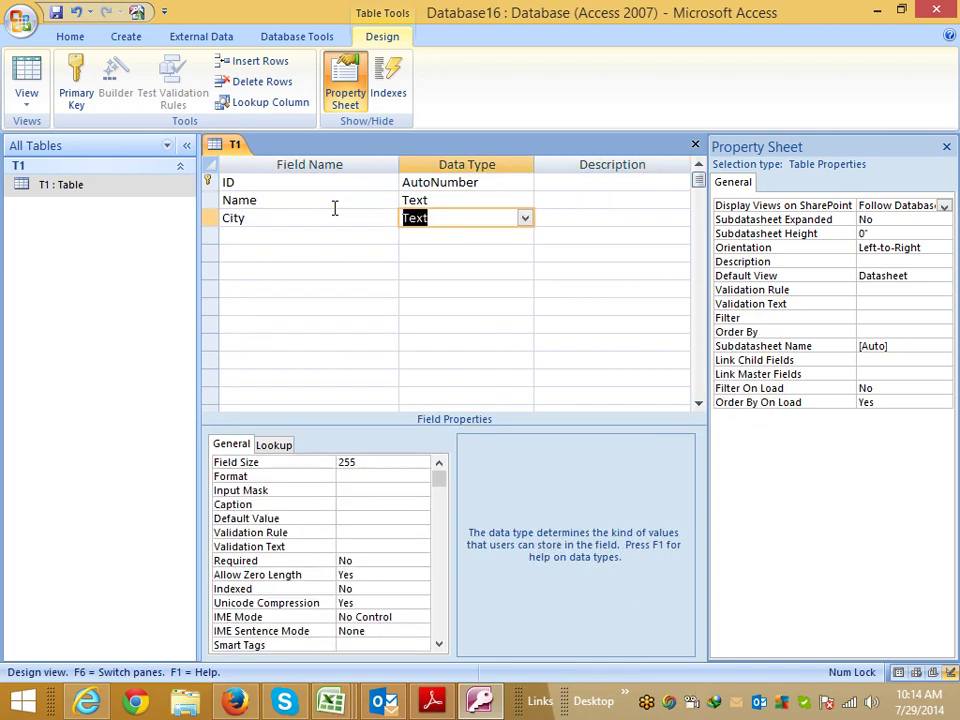
key(Tab)
key(Tab)
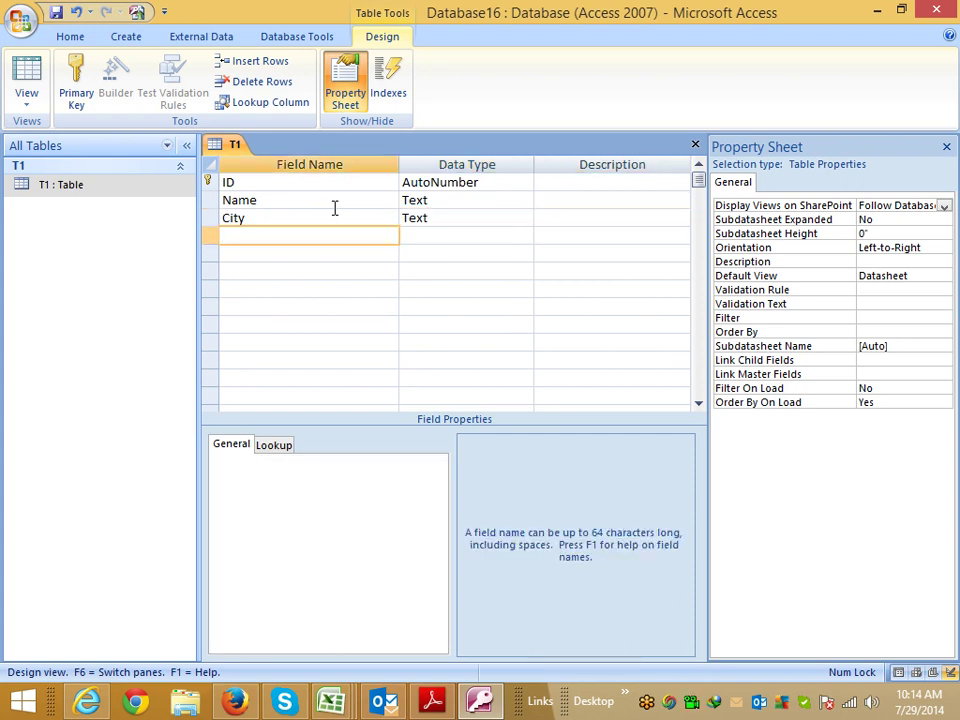
Step: Add a Qty Number field, then close T1 and save its design
text(Qt)
text(y)
key(Tab)
text(n)
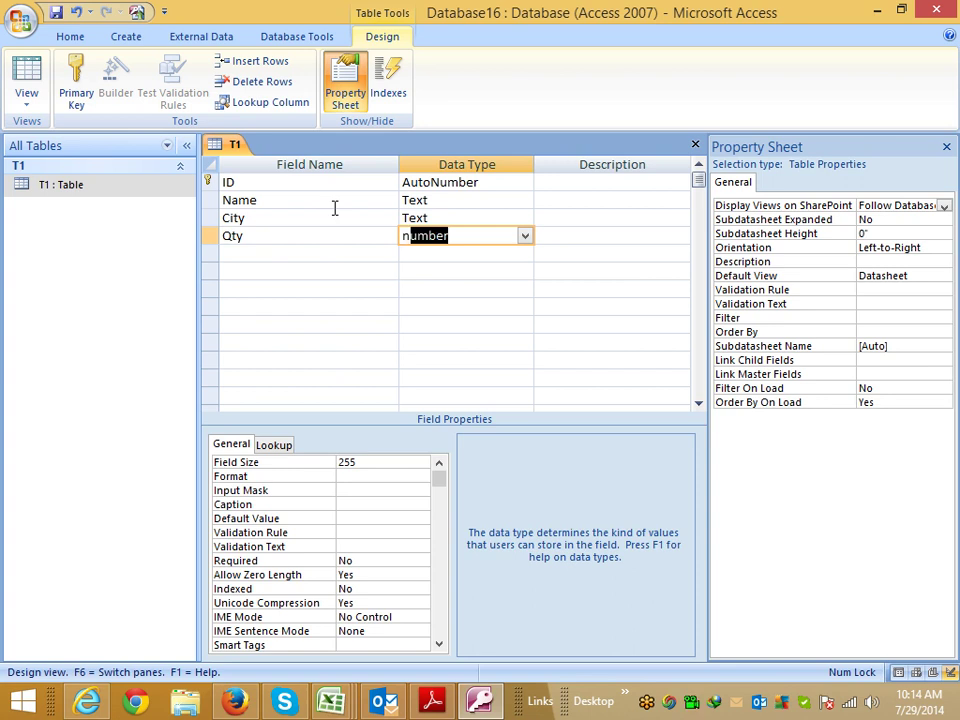
key(Tab)
click(946, 146)
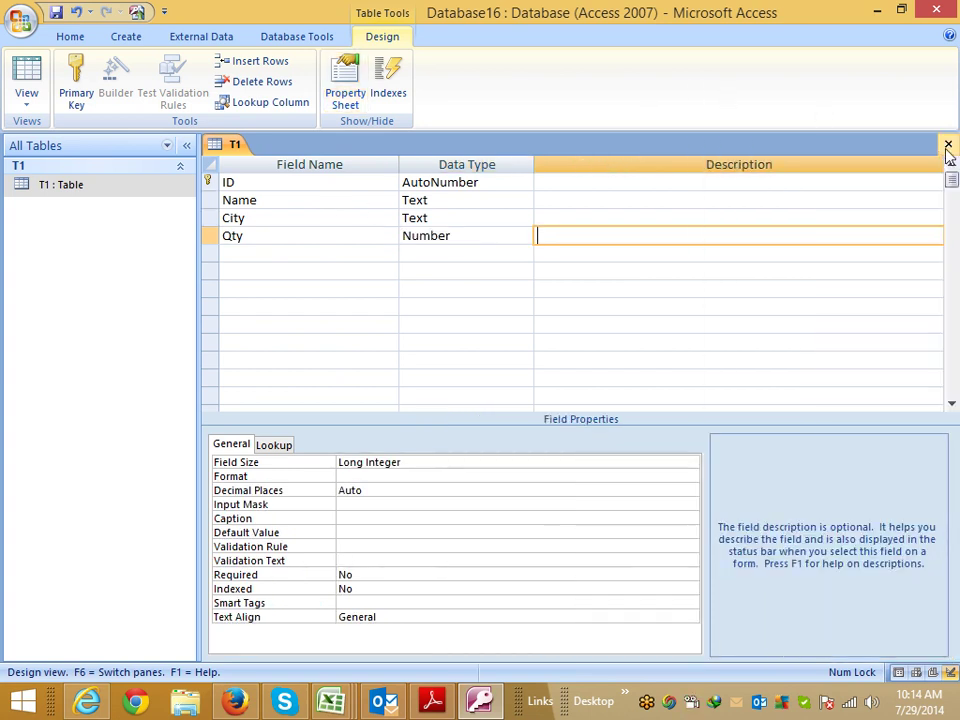
click(948, 144)
click(398, 400)
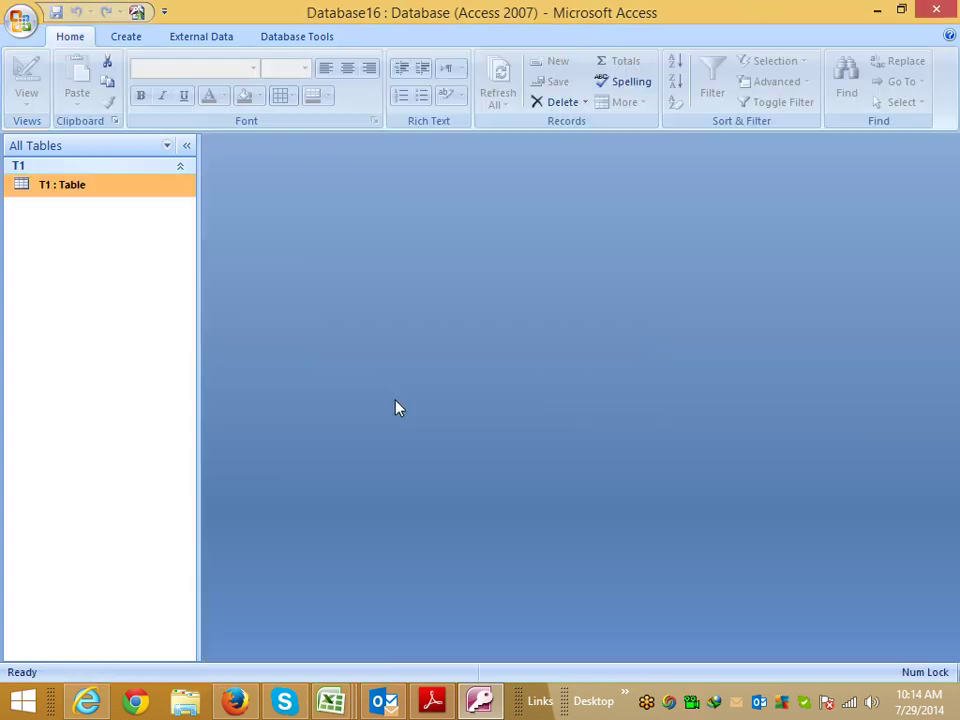
Step: Create a new blank table and save it as Table1 in Design View
click(120, 37)
click(26, 80)
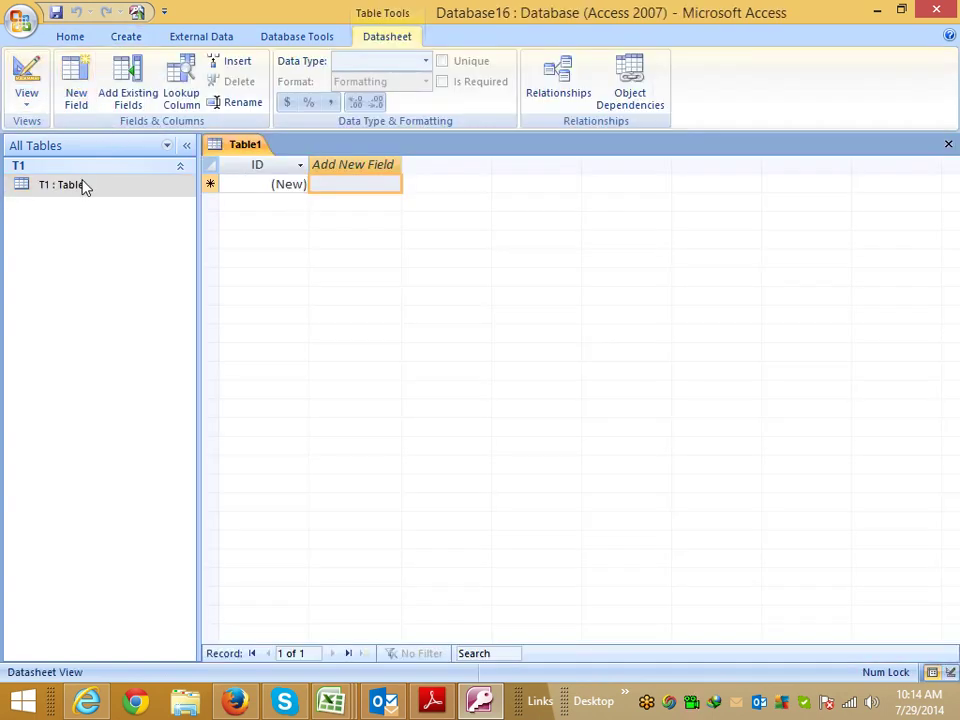
right_click(80, 234)
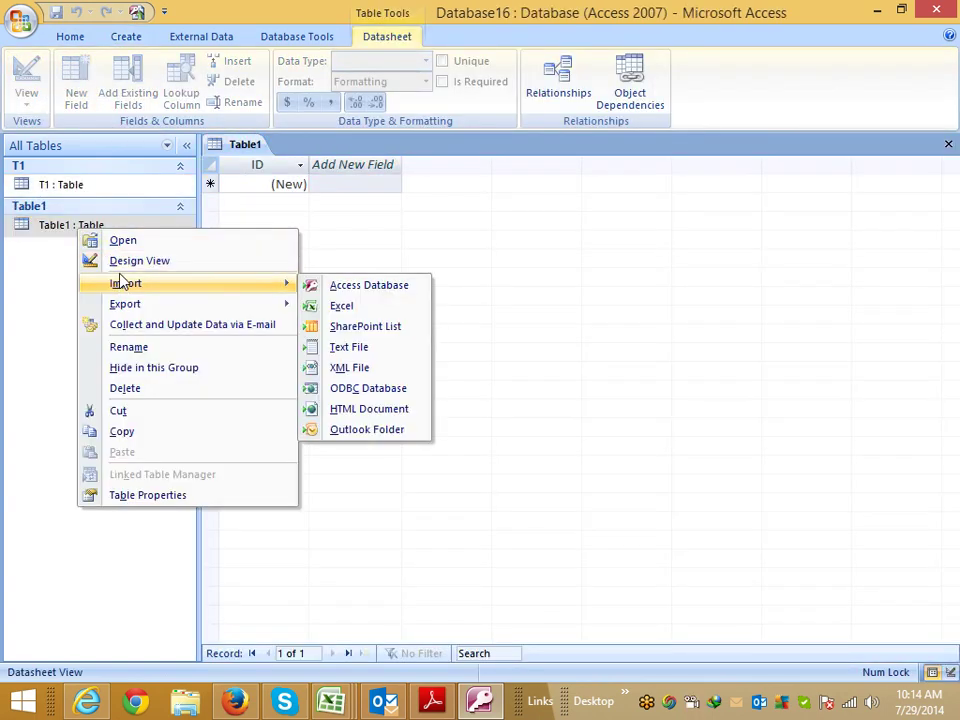
click(118, 259)
click(471, 278)
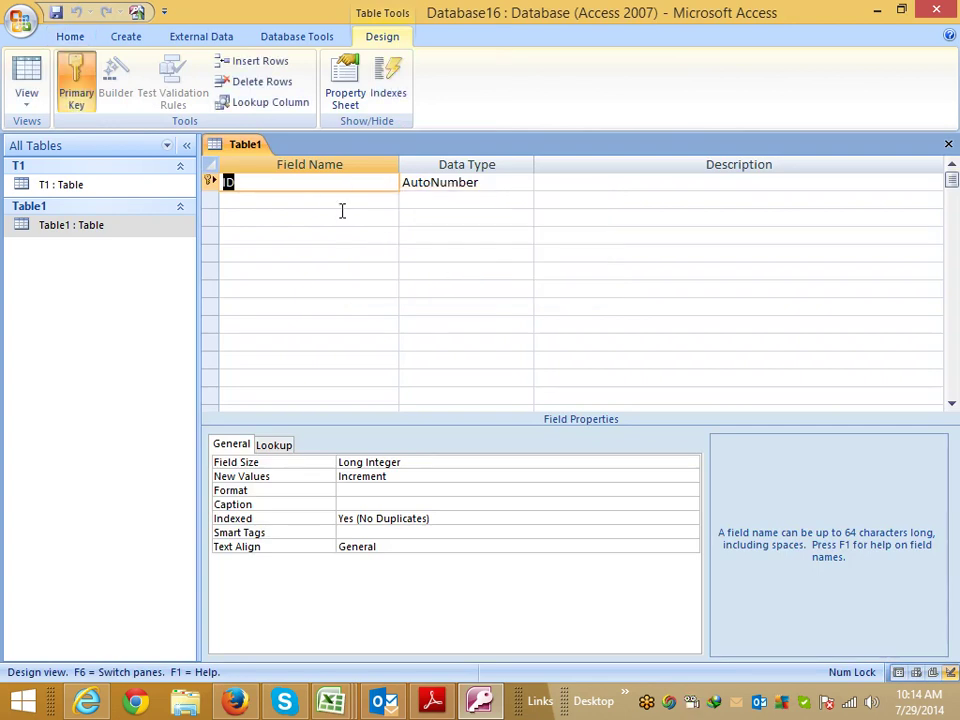
Step: Add a Product text field to Table1, replacing the reserved word Name
click(279, 203)
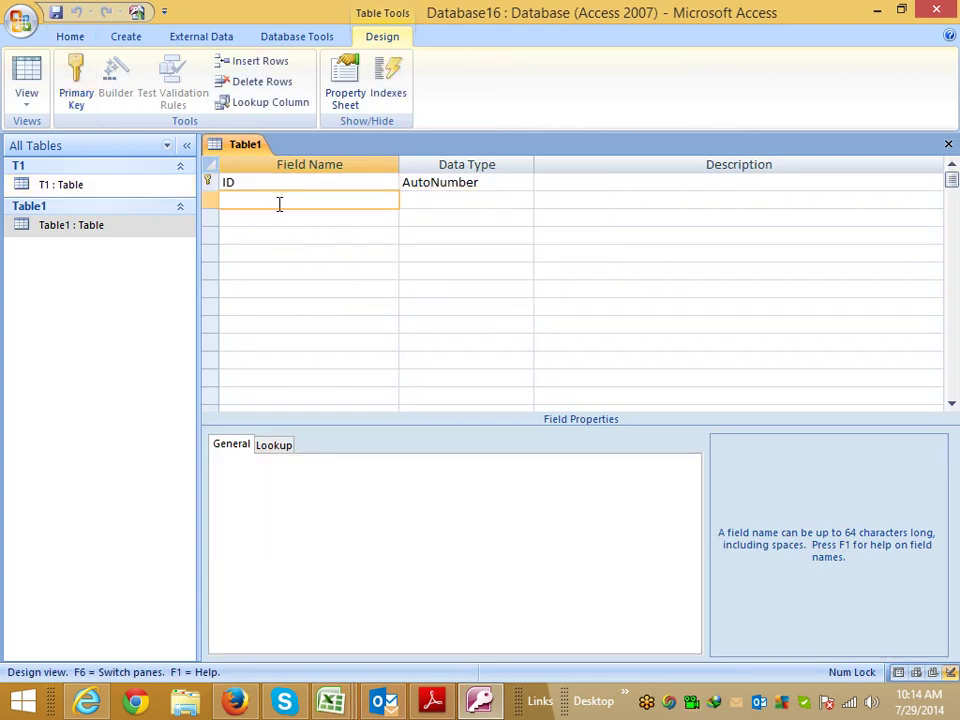
text(Name)
key(Tab)
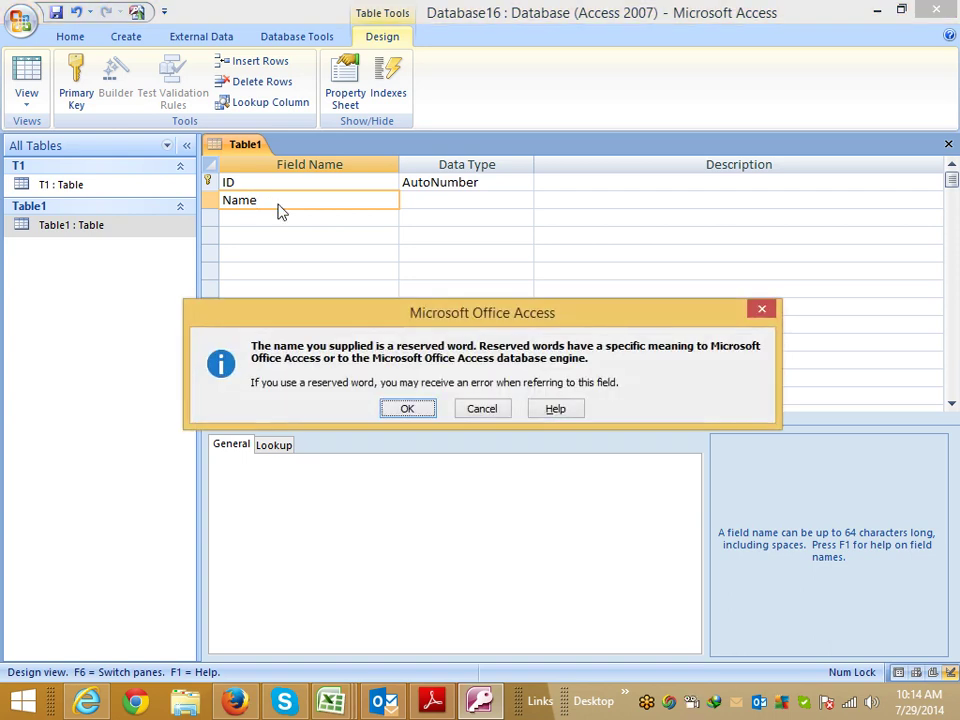
key(Return)
key(BackSpace)
key(BackSpace)
key(BackSpace)
key(BackSpace)
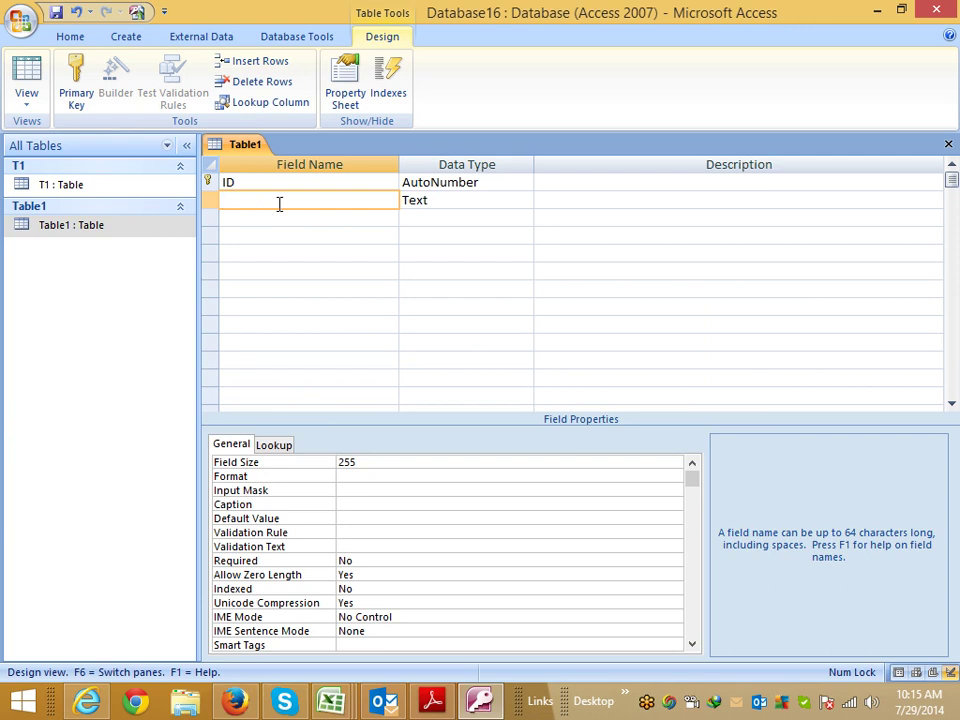
text(Product)
key(Tab)
Step: Add an MRP Number field, then close Table1 and save its design
key(Tab)
key(Tab)
text(Name)
key(Tab)
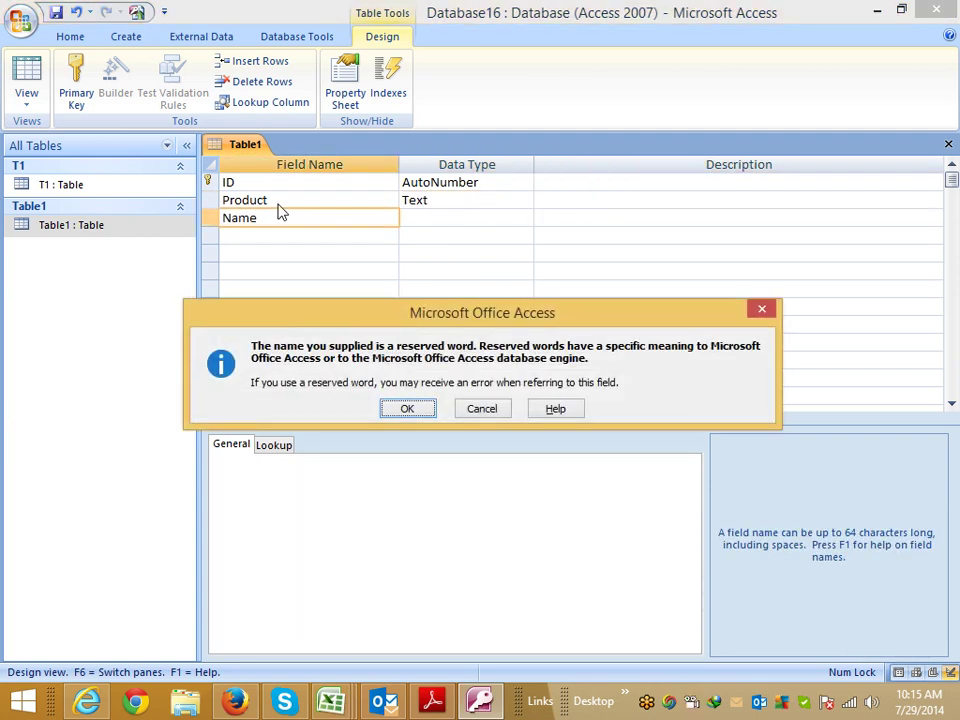
key(Return)
key(BackSpace)
key(BackSpace)
key(BackSpace)
key(BackSpace)
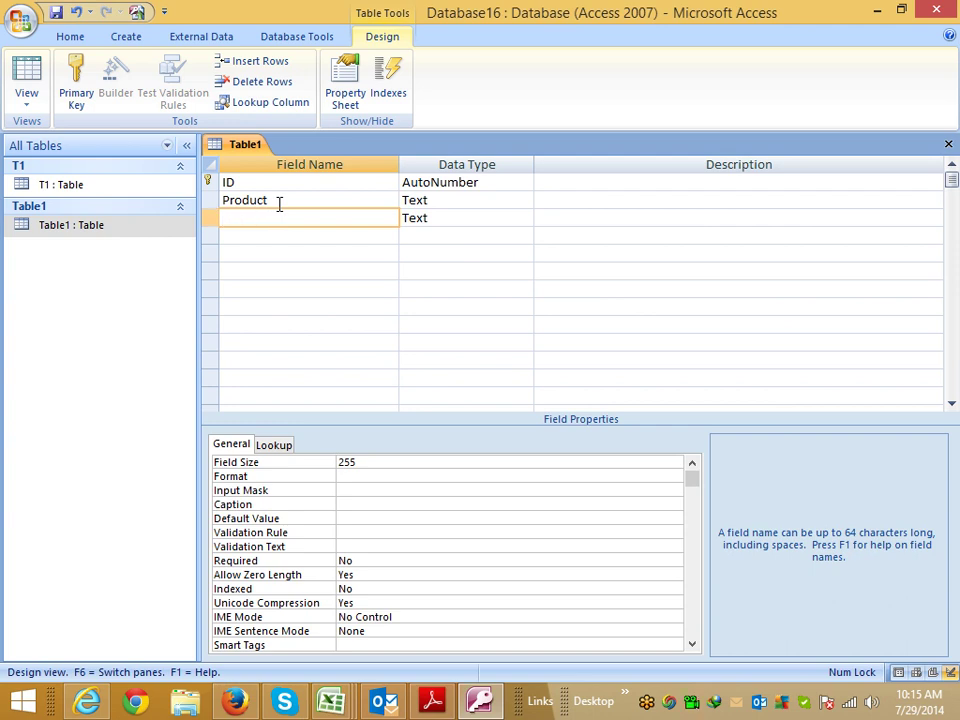
text(MTP)
key(BackSpace)
key(BackSpace)
text(R)
text(P)
key(Tab)
text(n)
key(Tab)
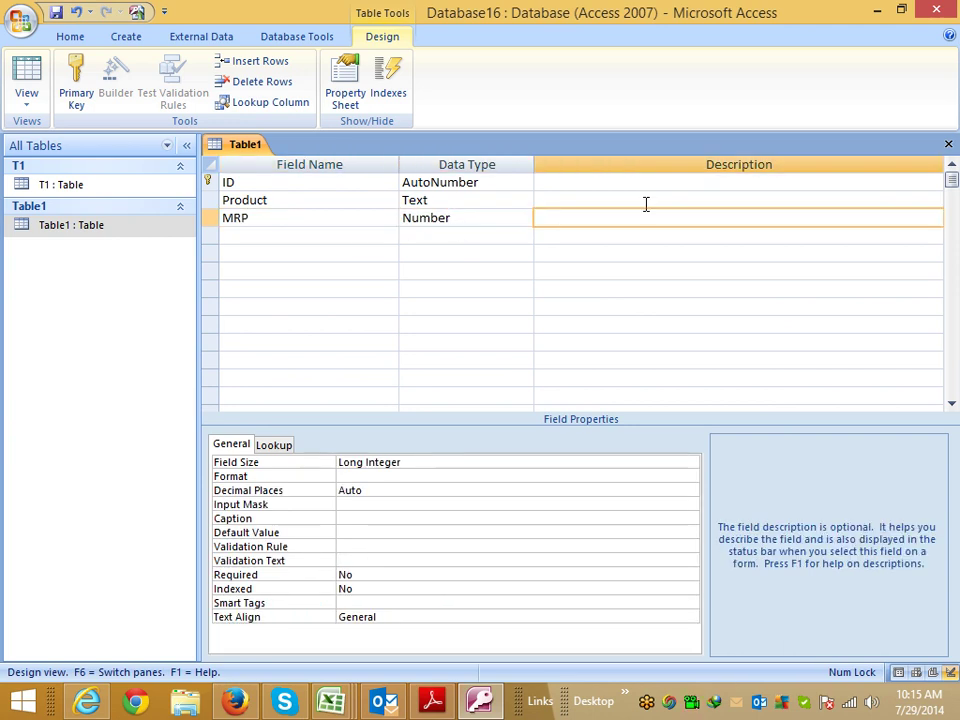
click(949, 143)
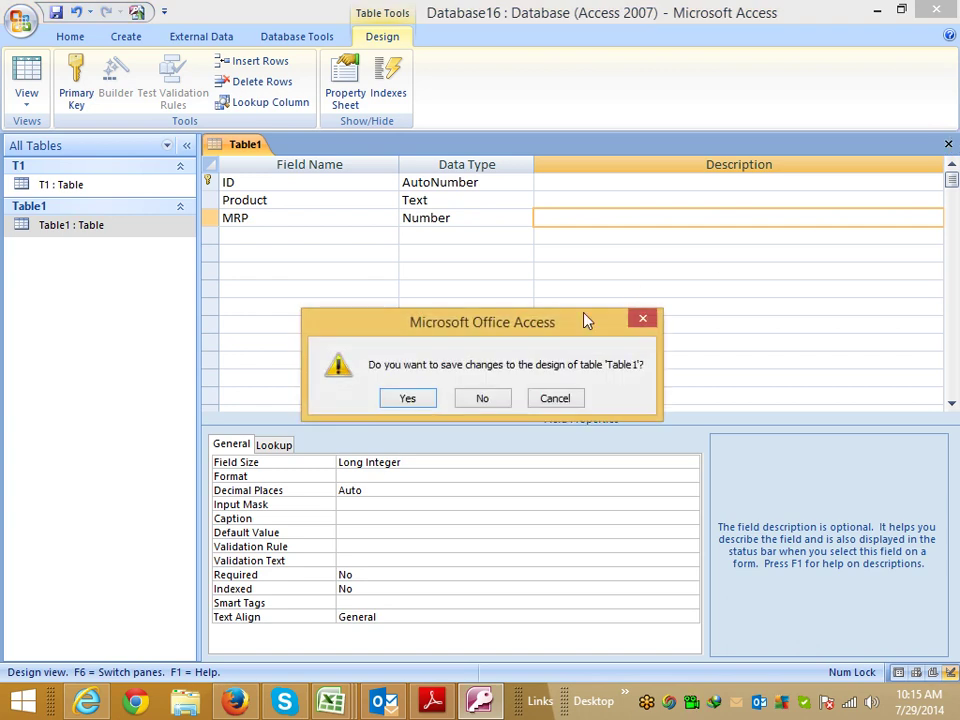
click(416, 400)
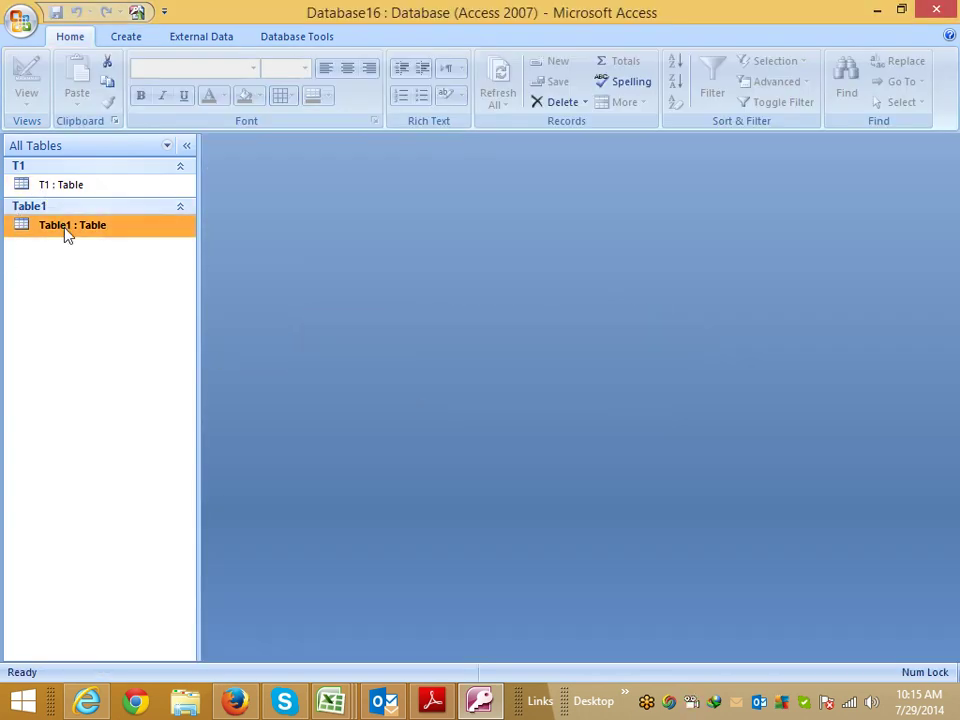
Step: Open T1 and enter a record with a person's name, city Delhi and Qty 10
double_click(68, 192)
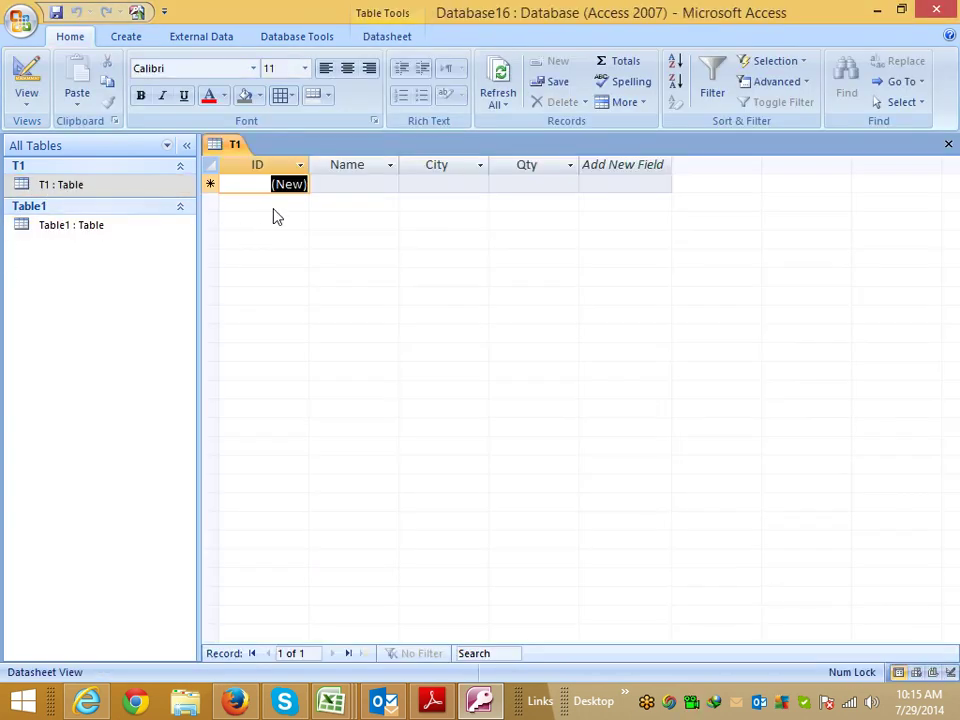
key(Tab)
text(Sujeey)
key(Tab)
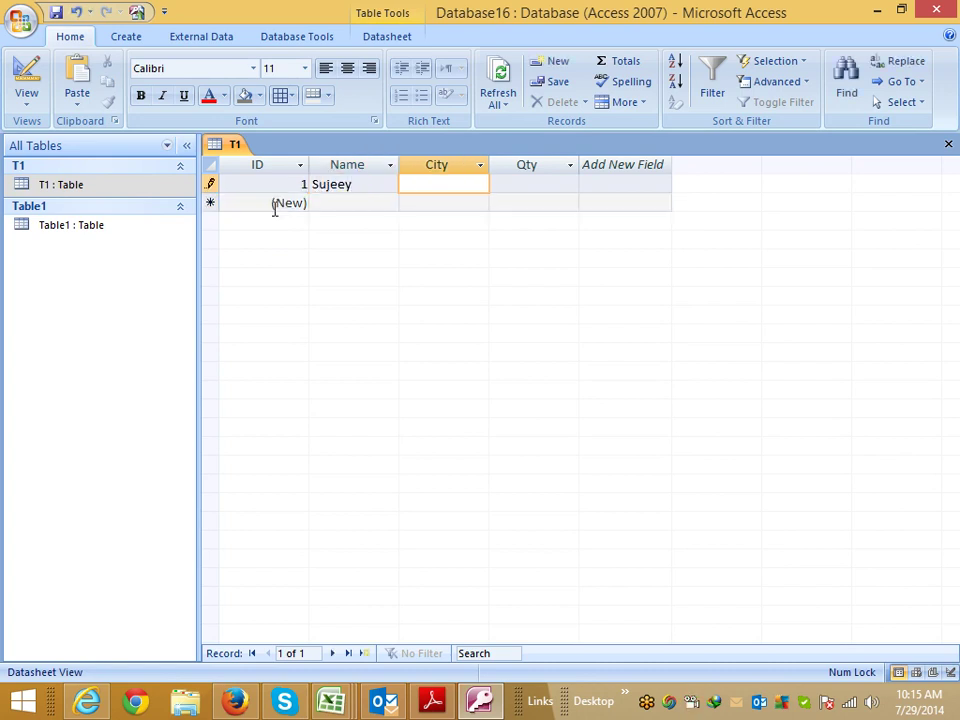
text(Delhi)
key(Tab)
text(10)
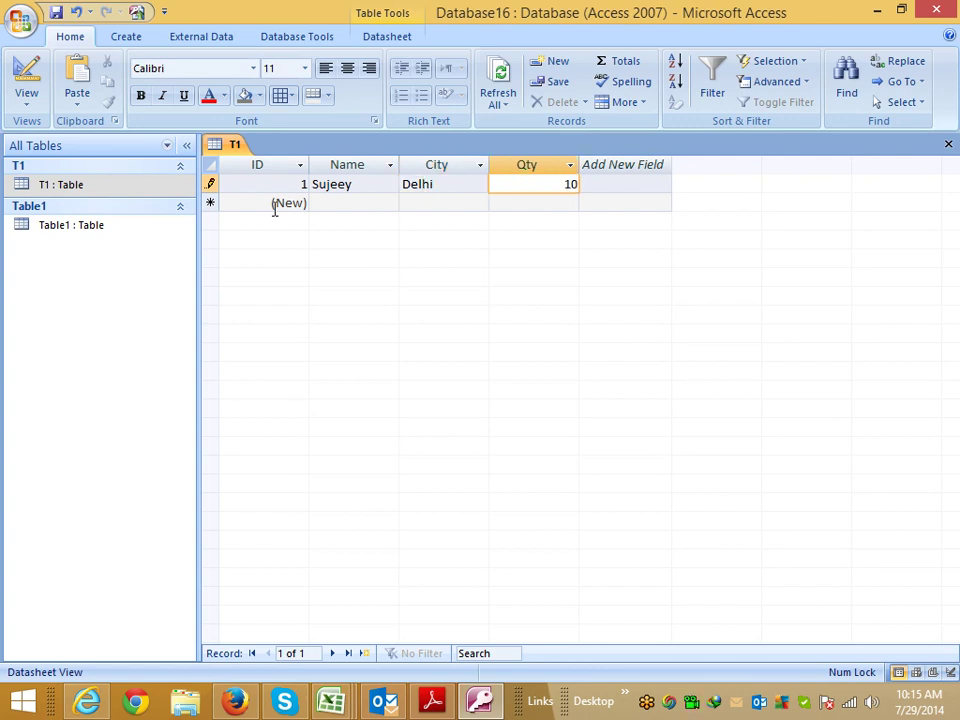
key(Tab)
key(Tab)
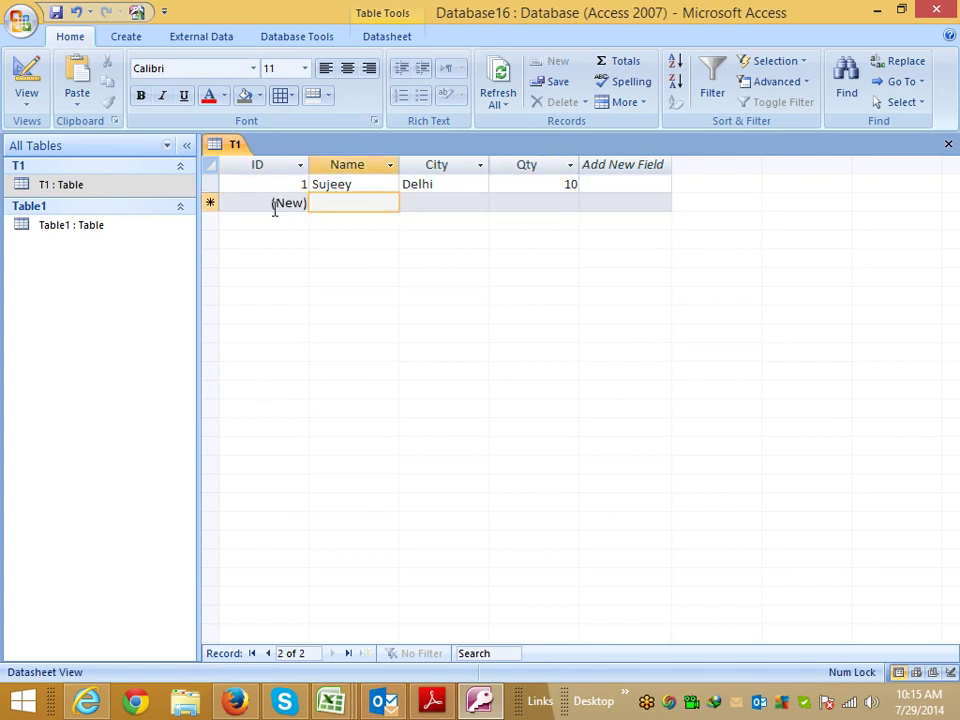
Step: Correct the misspelled name in T1's first record
key(shift+Tab)
key(shift+Tab)
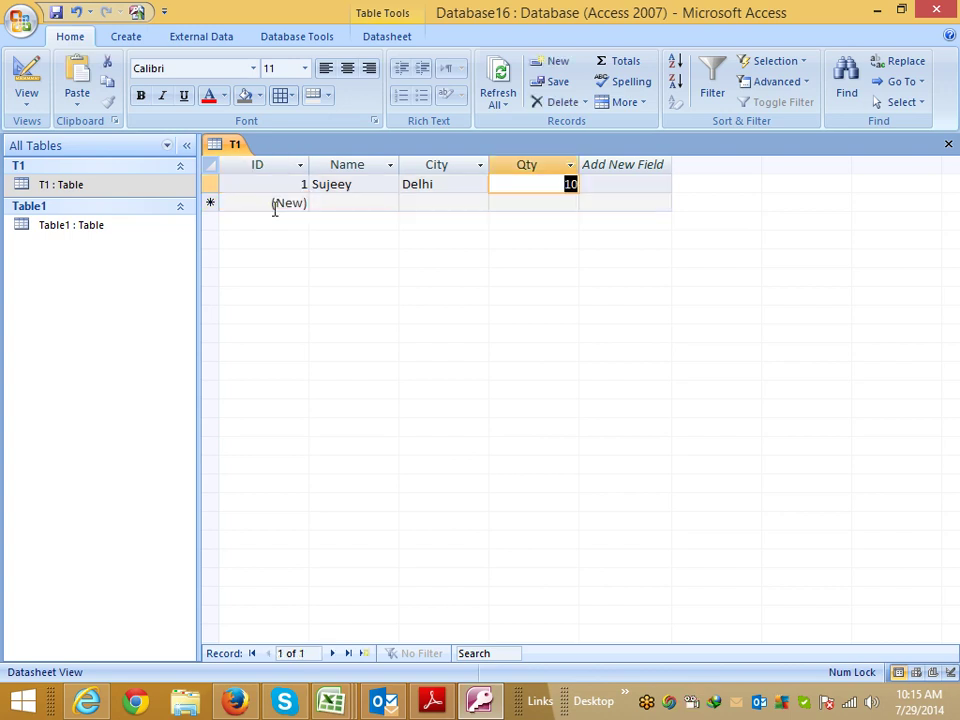
key(shift+Tab)
key(shift+Tab)
text(S)
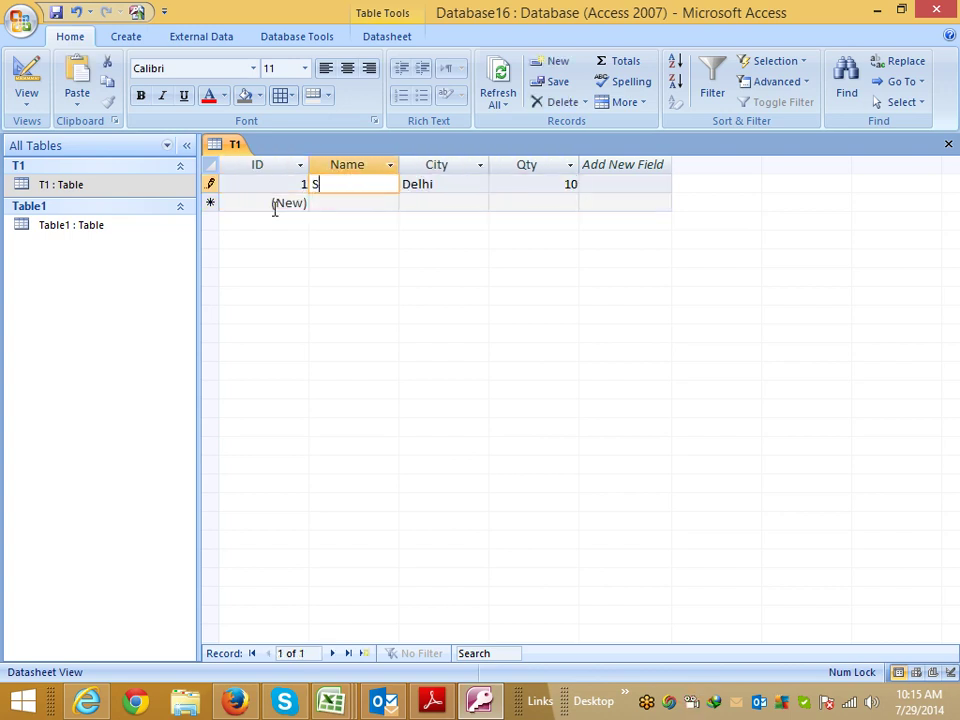
text(ujeet)
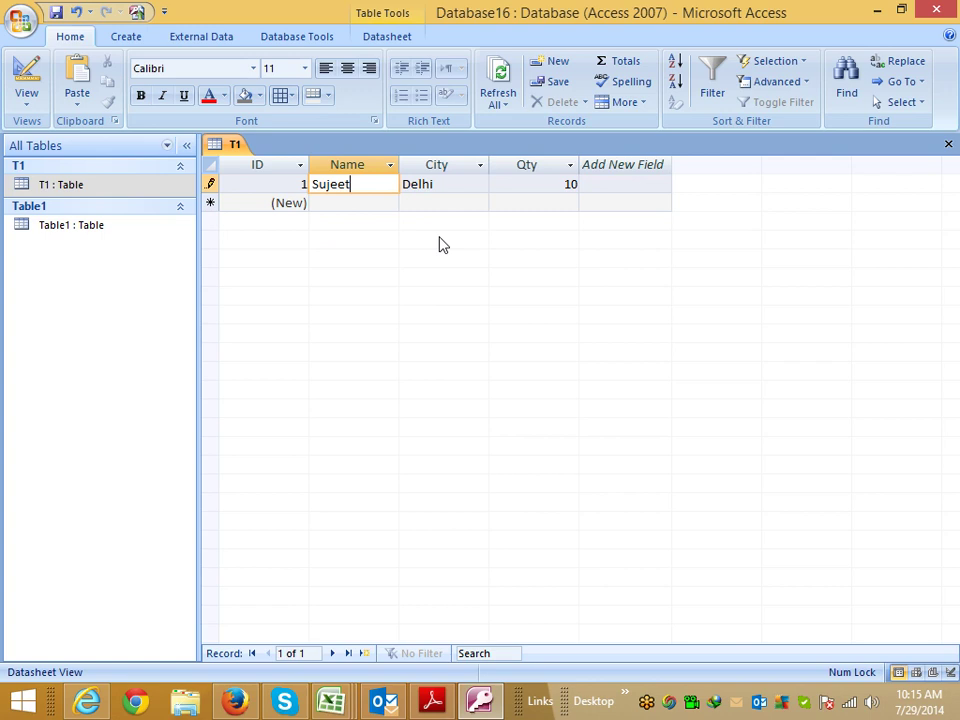
click(452, 189)
Step: Close T1, open Table1 and enter product DVD with MRP 5000
click(948, 145)
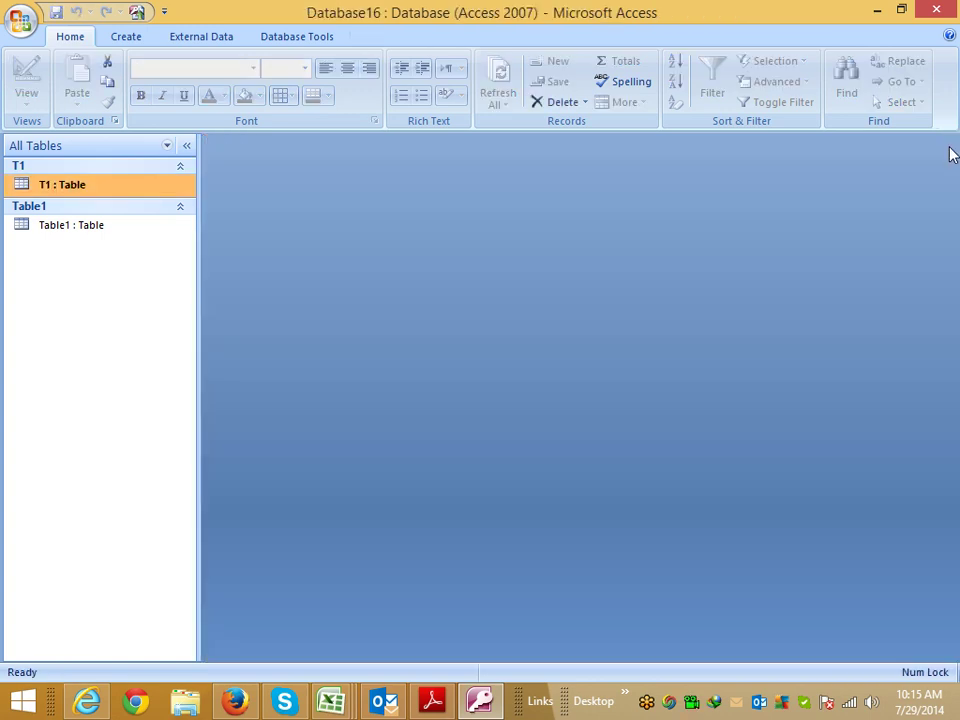
double_click(66, 226)
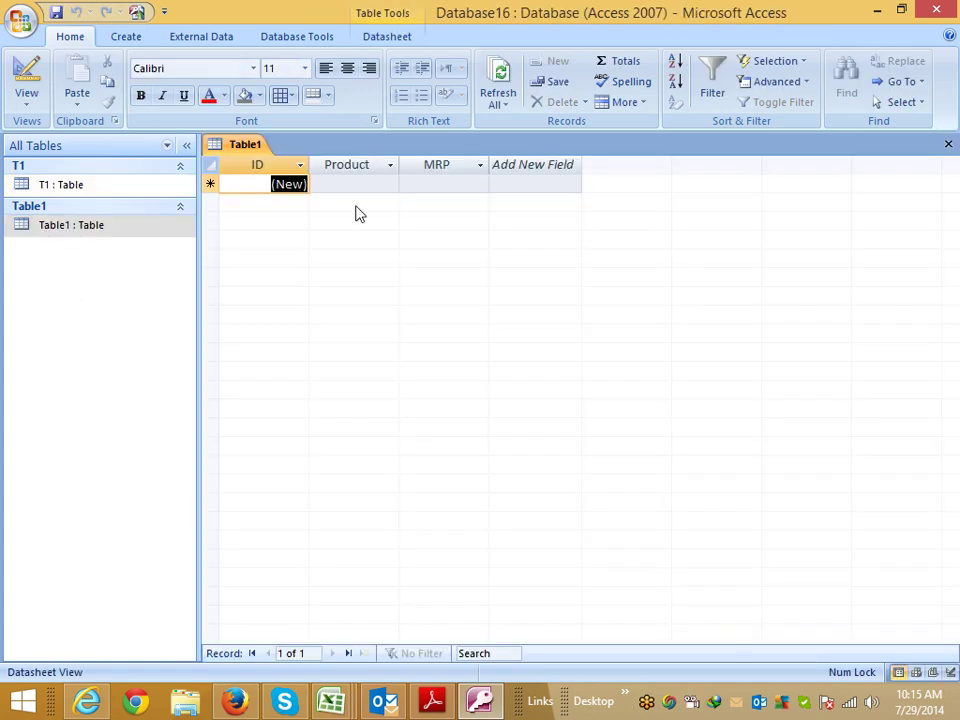
key(Tab)
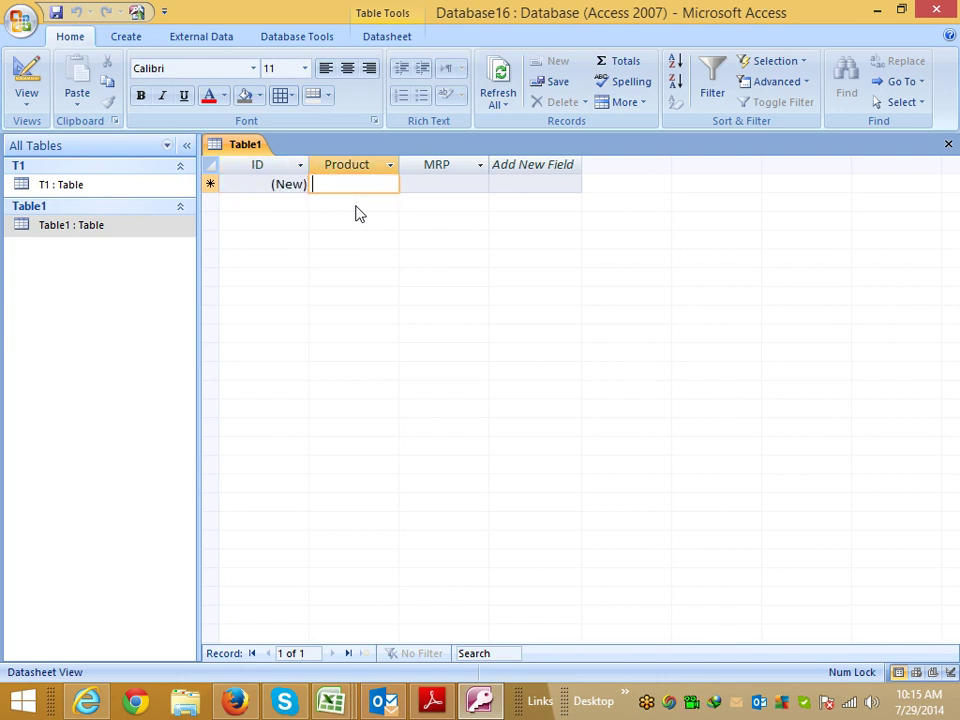
text(DVD)
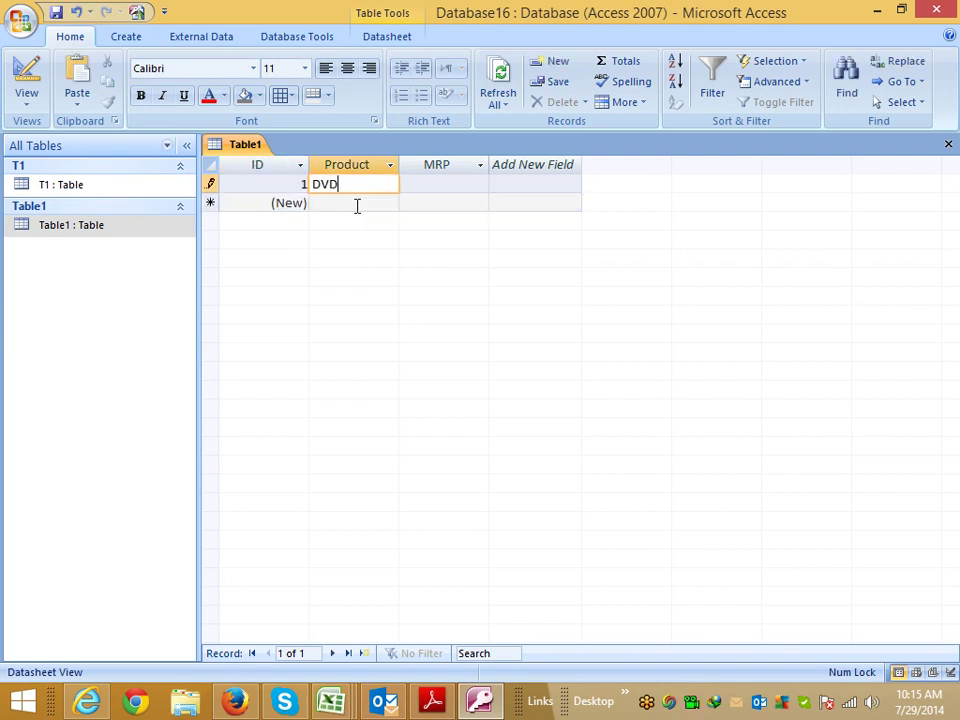
key(Tab)
text(5000)
key(Tab)
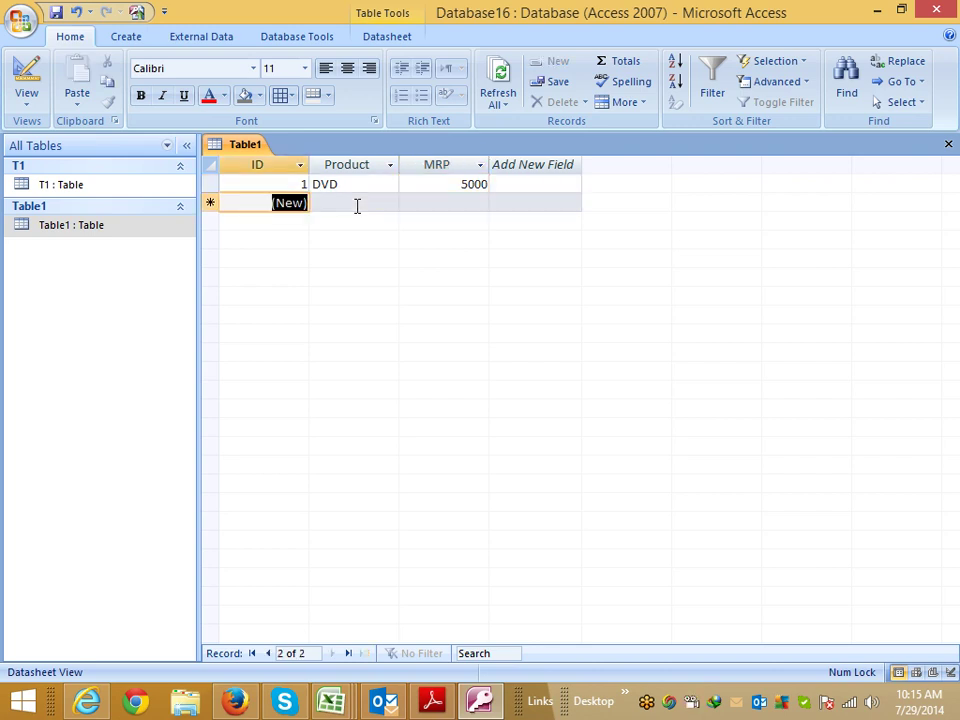
Step: Add products CD at 400 and HD at 547 to Table1
key(Tab)
text(CD)
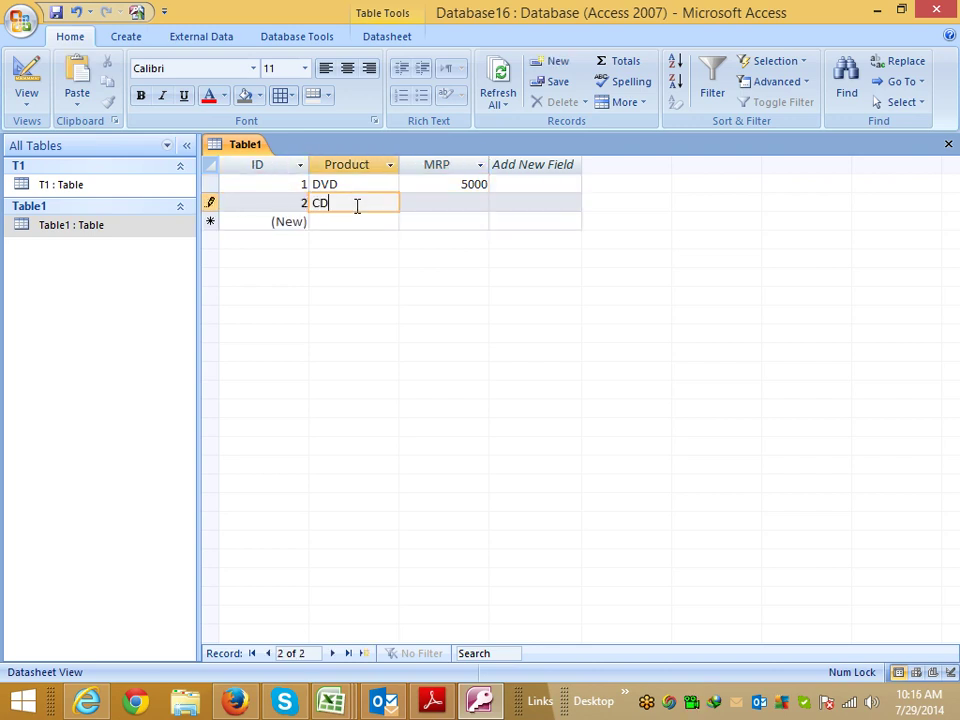
key(Tab)
text(00)
key(Tab)
key(Tab)
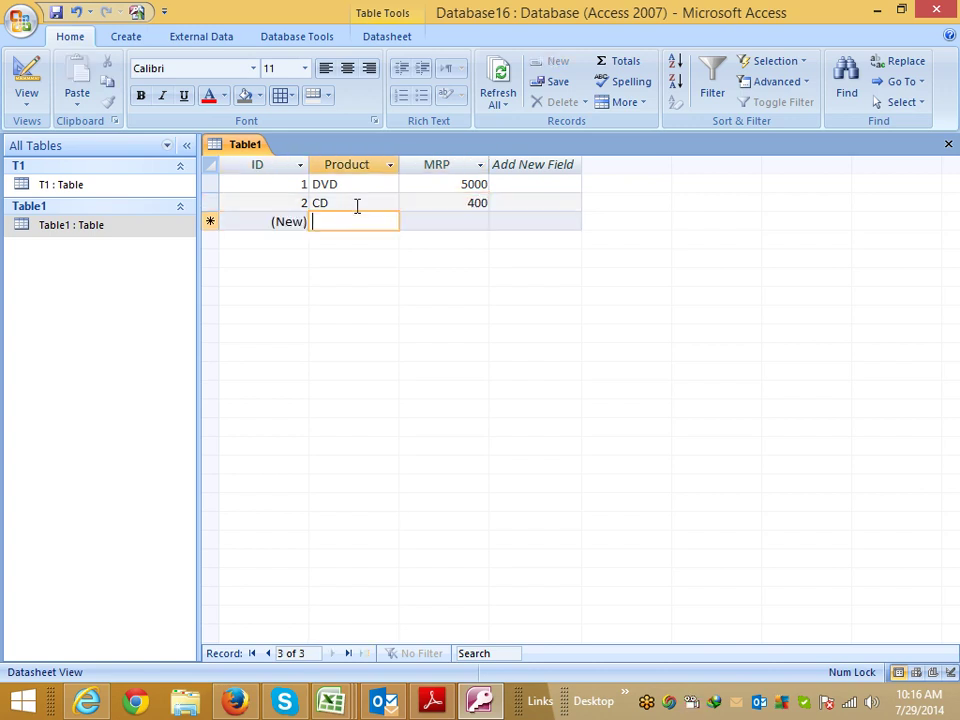
text(HD)
key(Tab)
text(547)
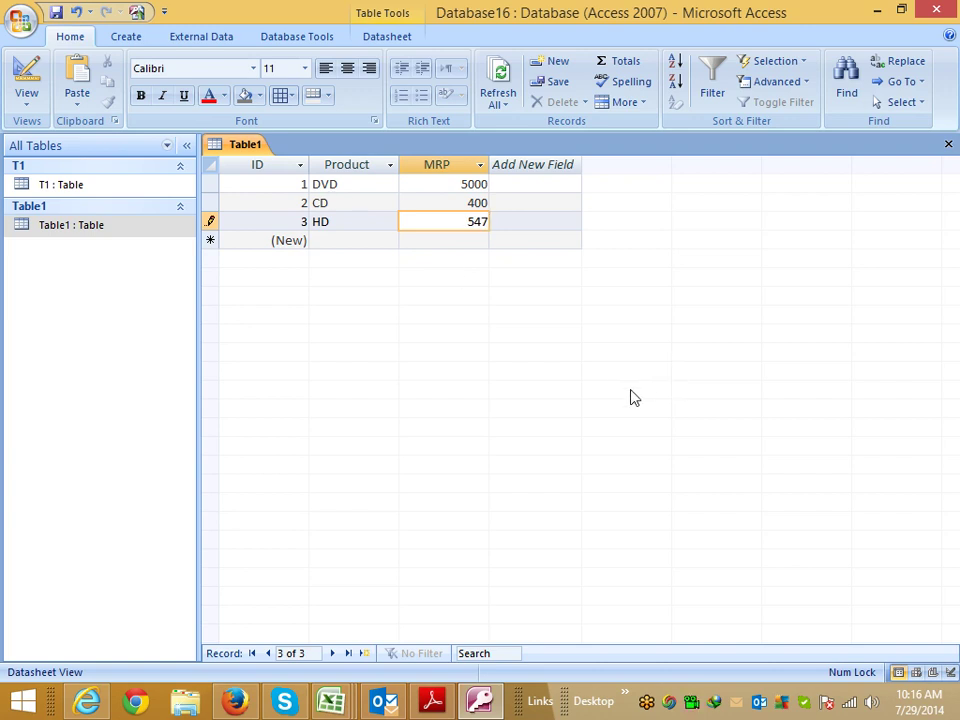
Step: Close Table1, reopen T1 and add a person from Pune with Qty 50
click(949, 146)
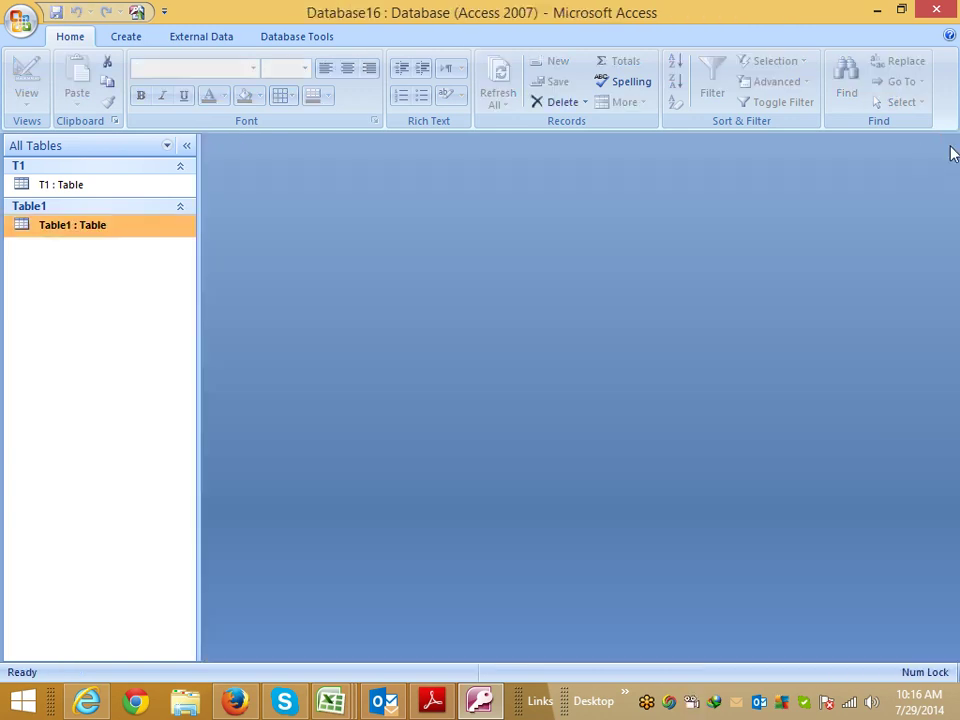
double_click(66, 183)
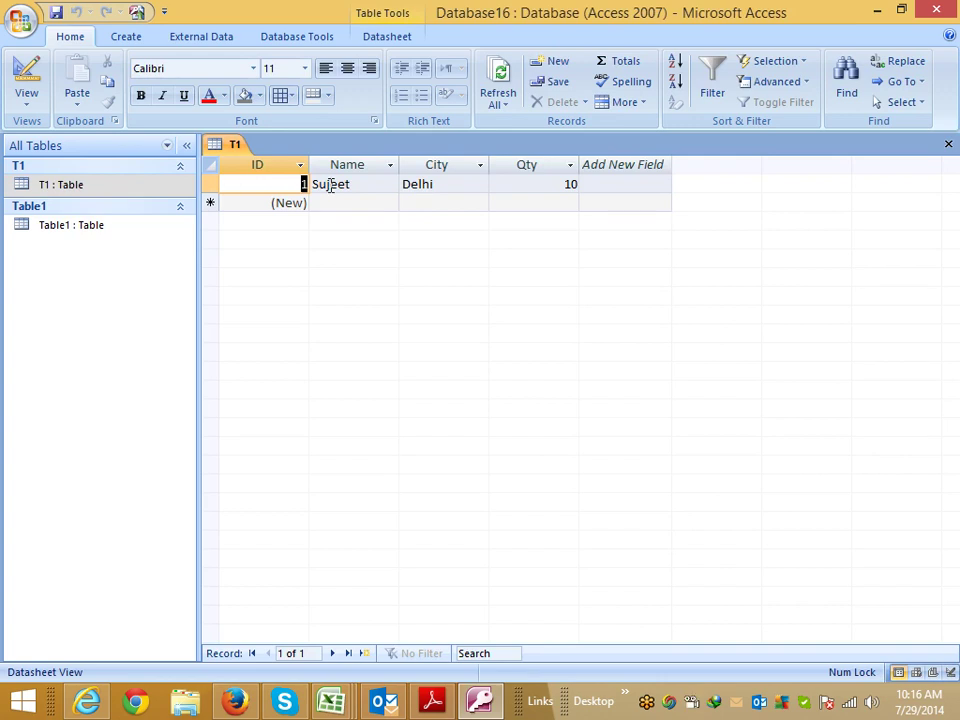
click(330, 187)
click(365, 202)
text(Manish)
key(Tab)
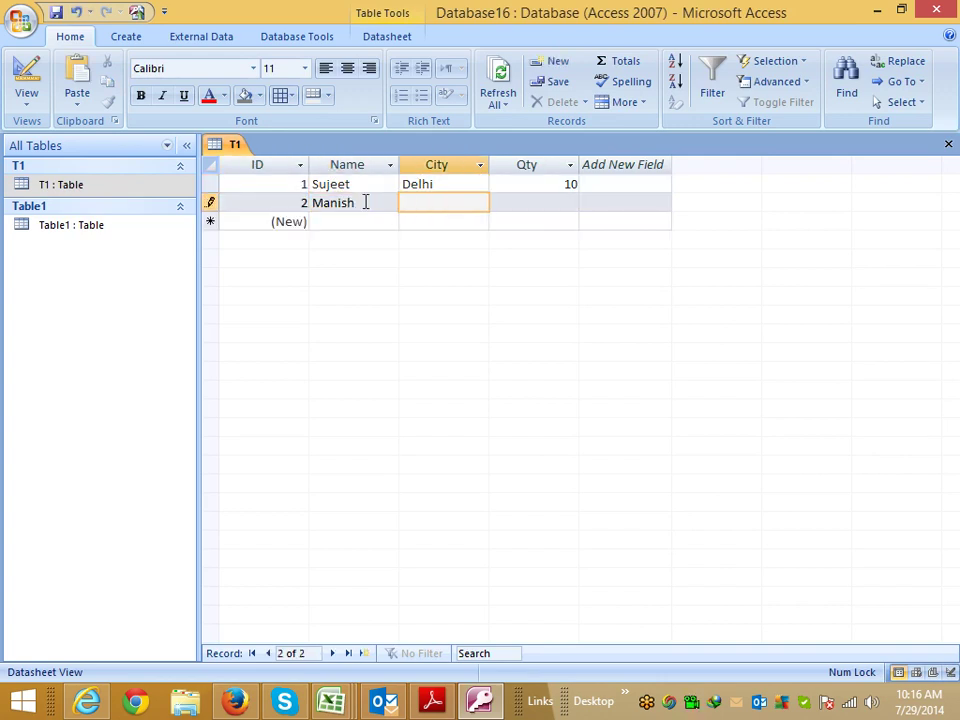
text(Pune)
key(Tab)
text(50)
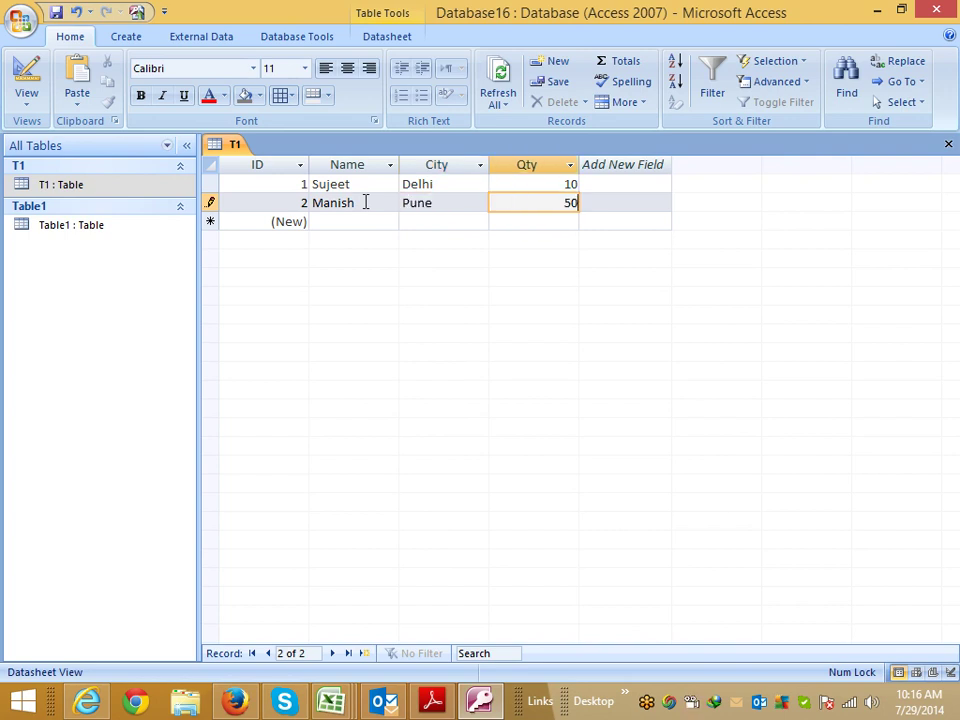
key(Tab)
key(Tab)
Step: Start a third T1 record with another person's name and city Noida
text(Kavit)
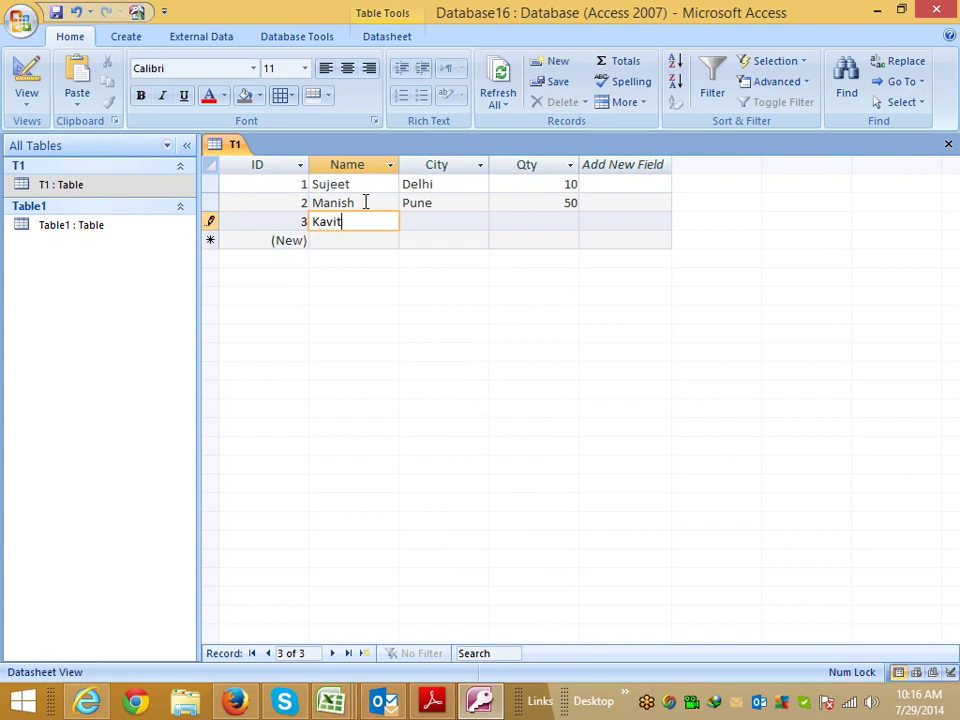
text(a)
key(Tab)
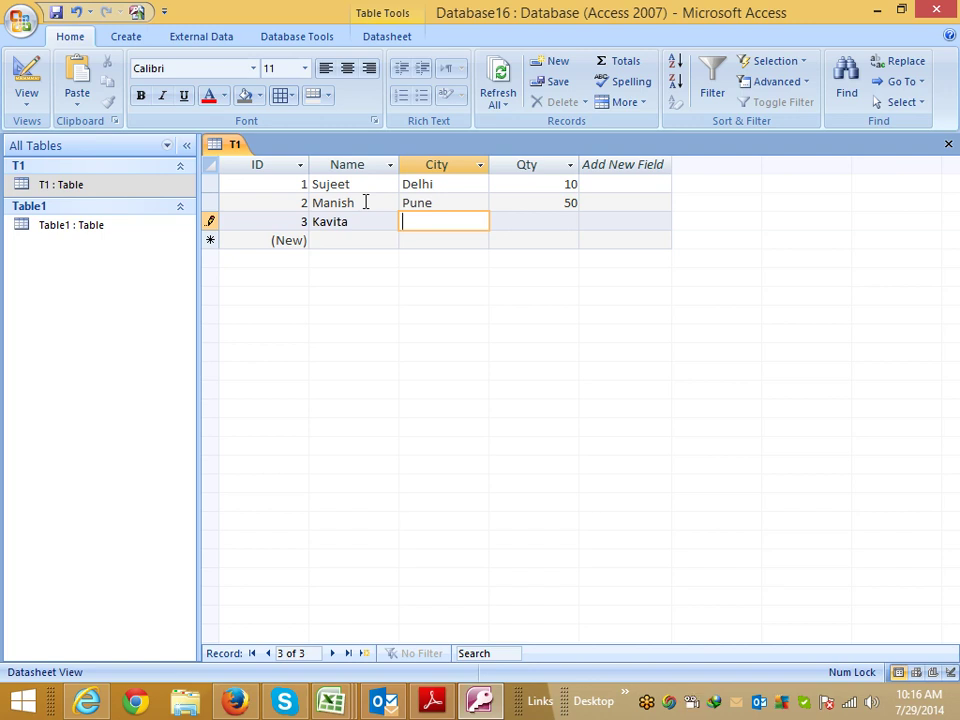
text(Noida)
key(Tab)
Step: Give the Noida record Qty 40, then close T1 and Table1 after reviewing Table1
text(40)
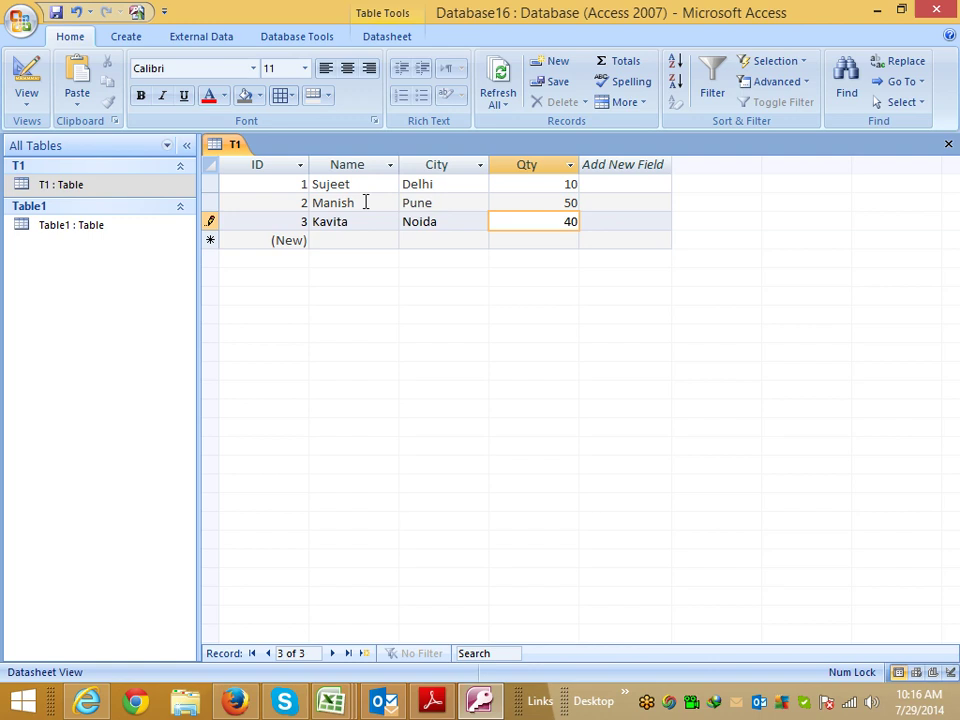
click(948, 145)
double_click(79, 225)
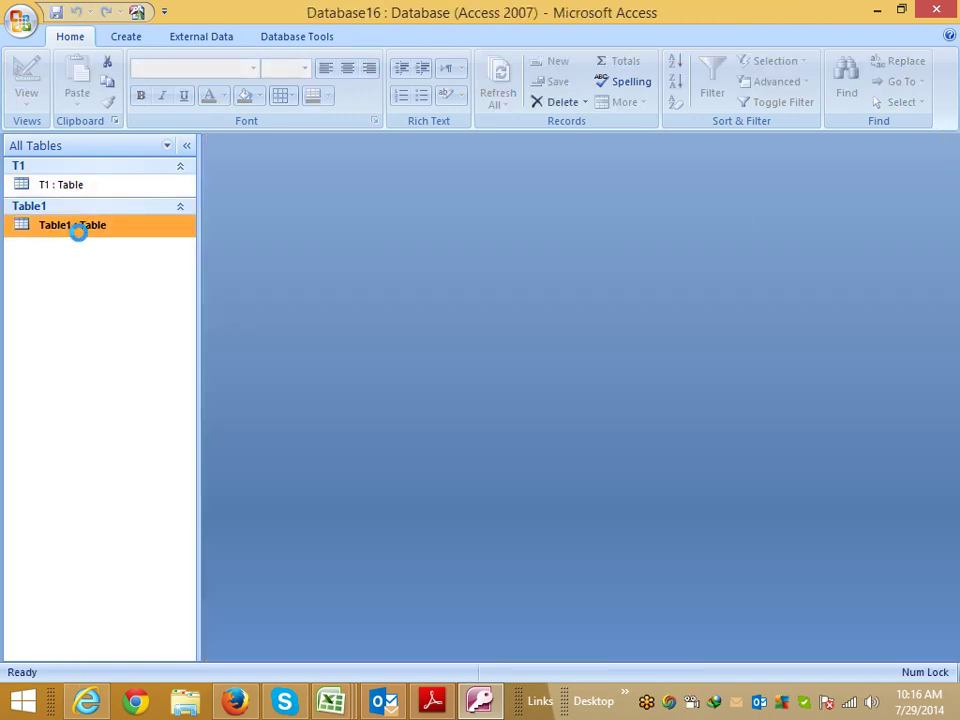
double_click(74, 192)
click(944, 147)
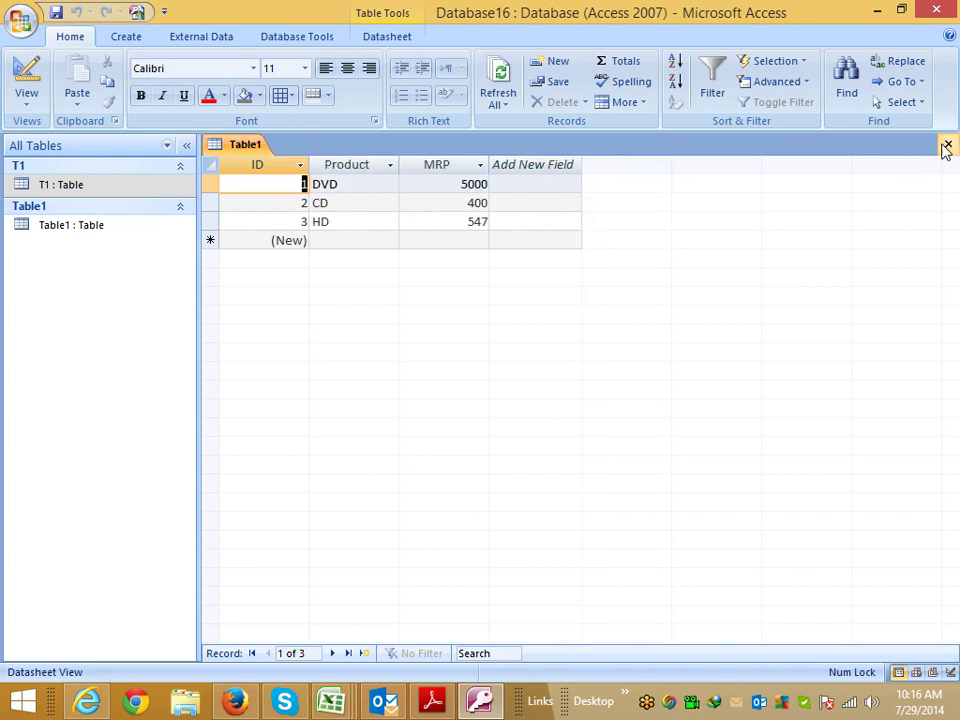
click(948, 145)
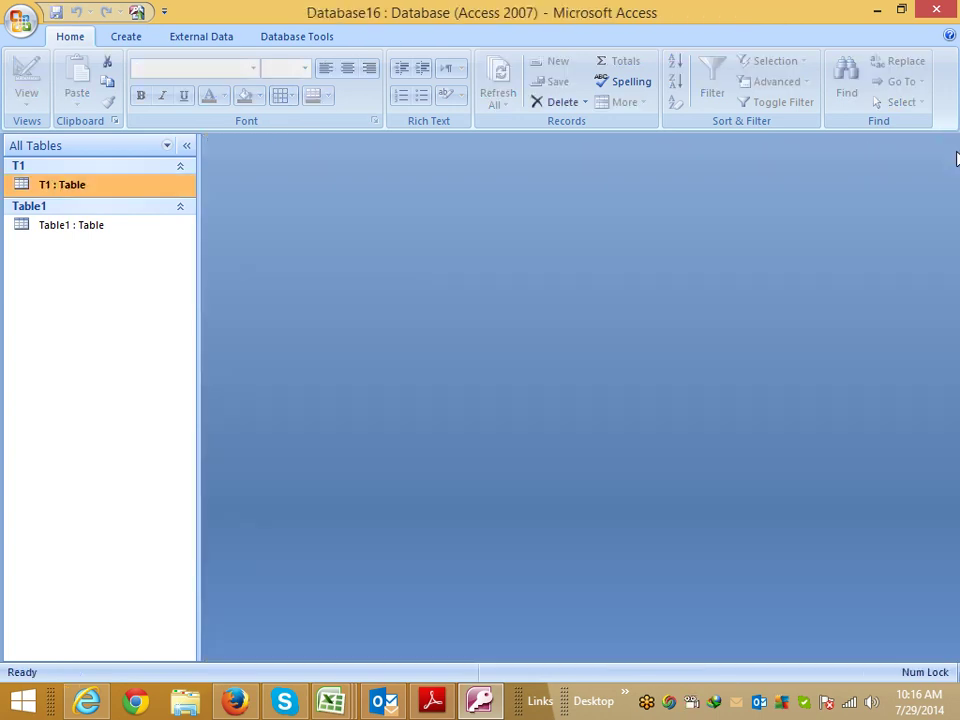
Step: Select Table1 in the navigation pane and show the Create ribbon options
click(60, 230)
click(62, 188)
click(70, 226)
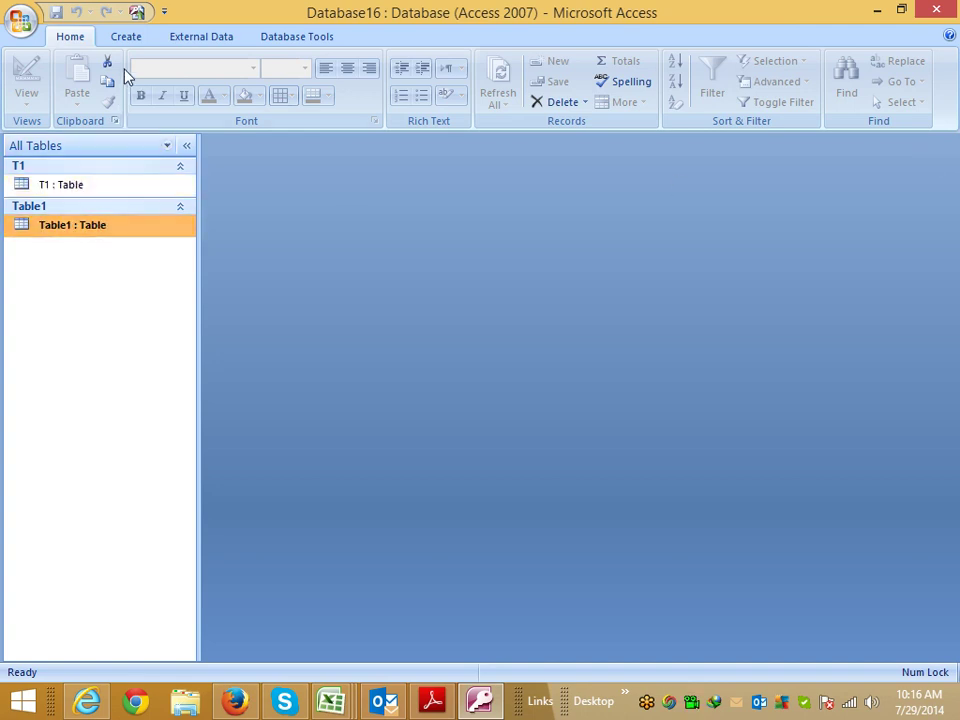
click(124, 38)
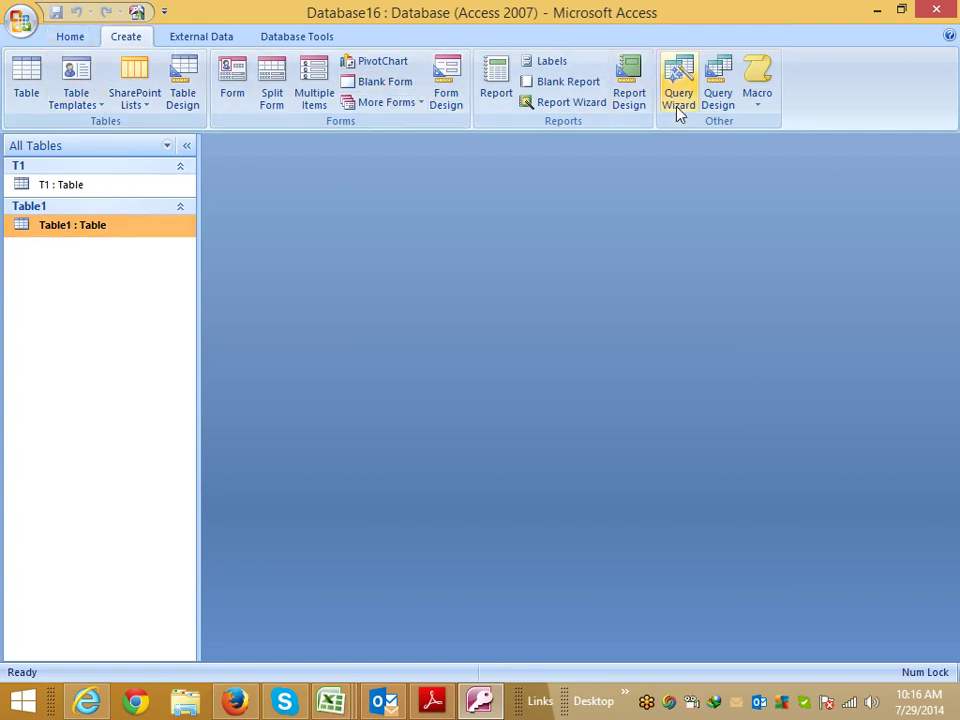
Step: Create a design query with T1 and Table1 added, selecting their Name and Product fields
click(717, 112)
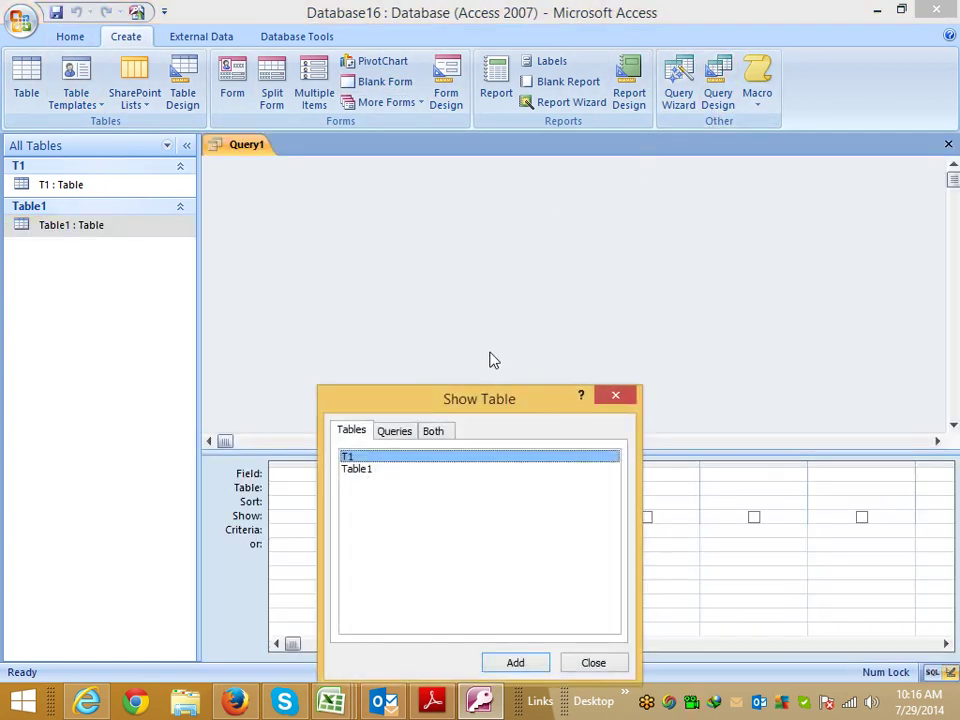
click(514, 664)
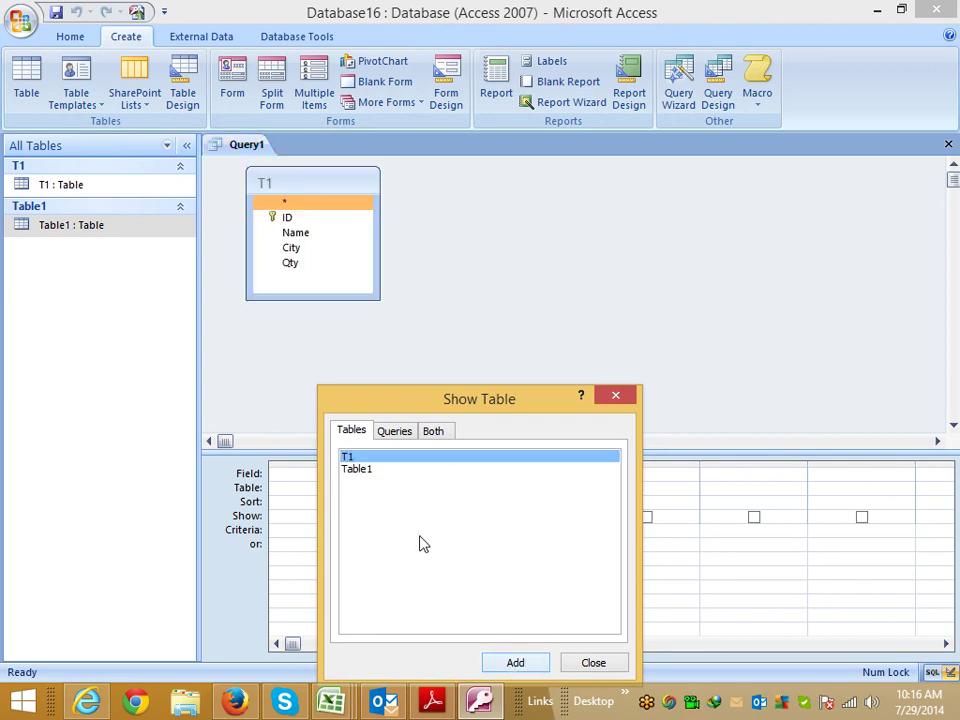
click(385, 470)
click(515, 663)
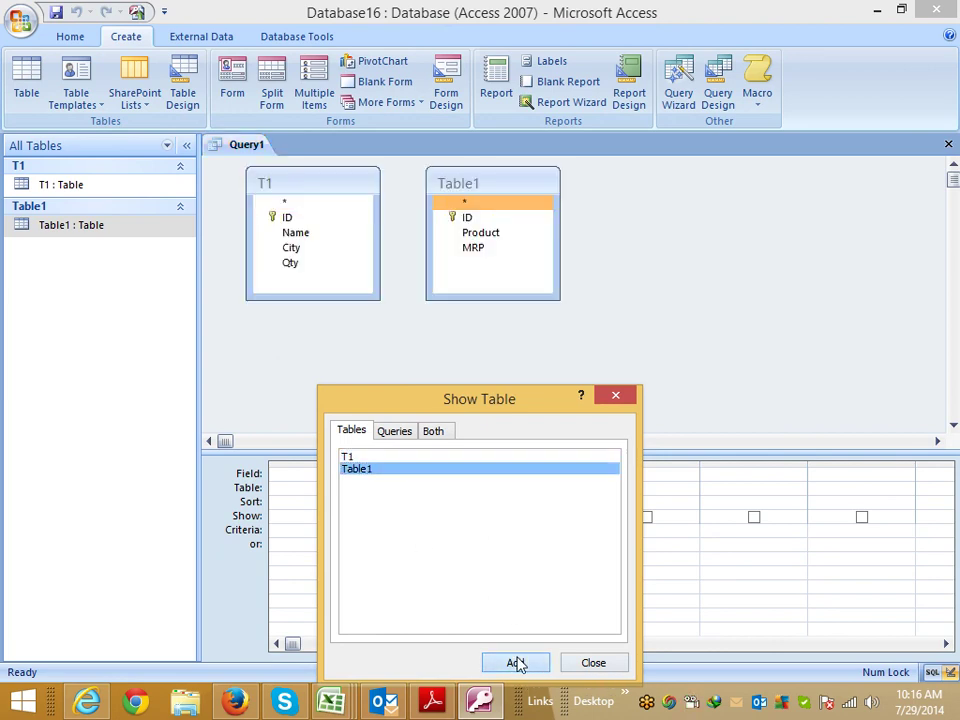
click(600, 665)
click(315, 233)
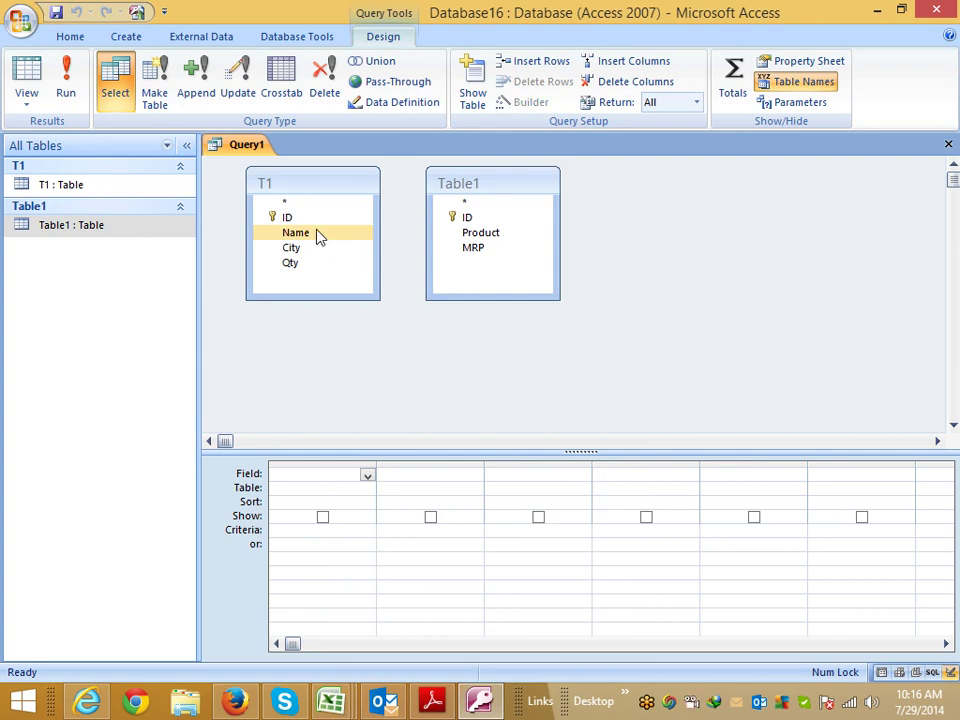
click(460, 234)
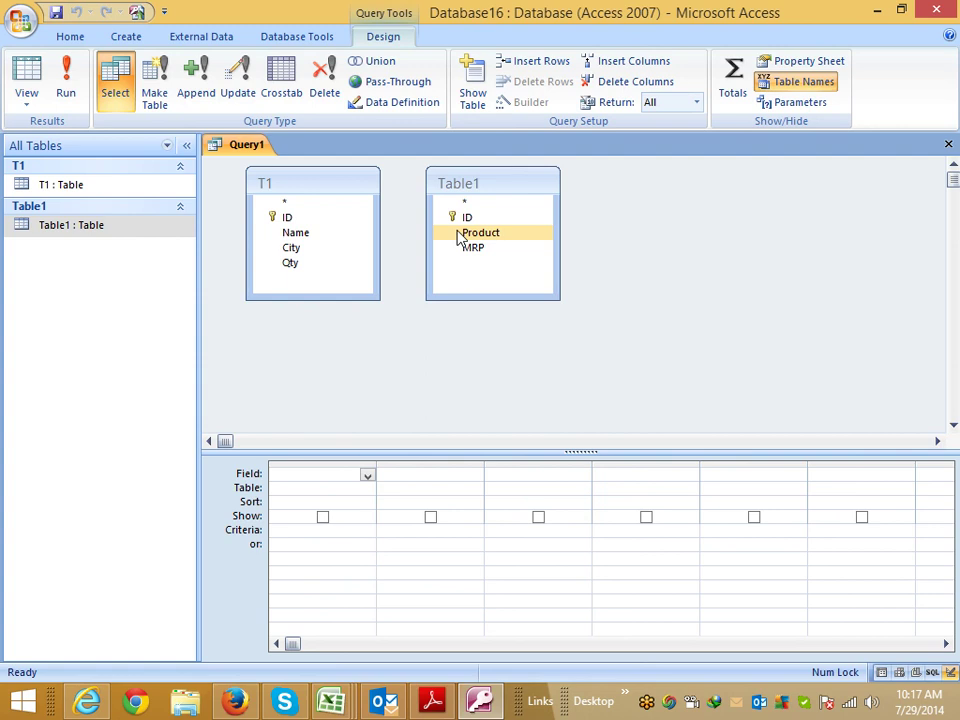
click(27, 97)
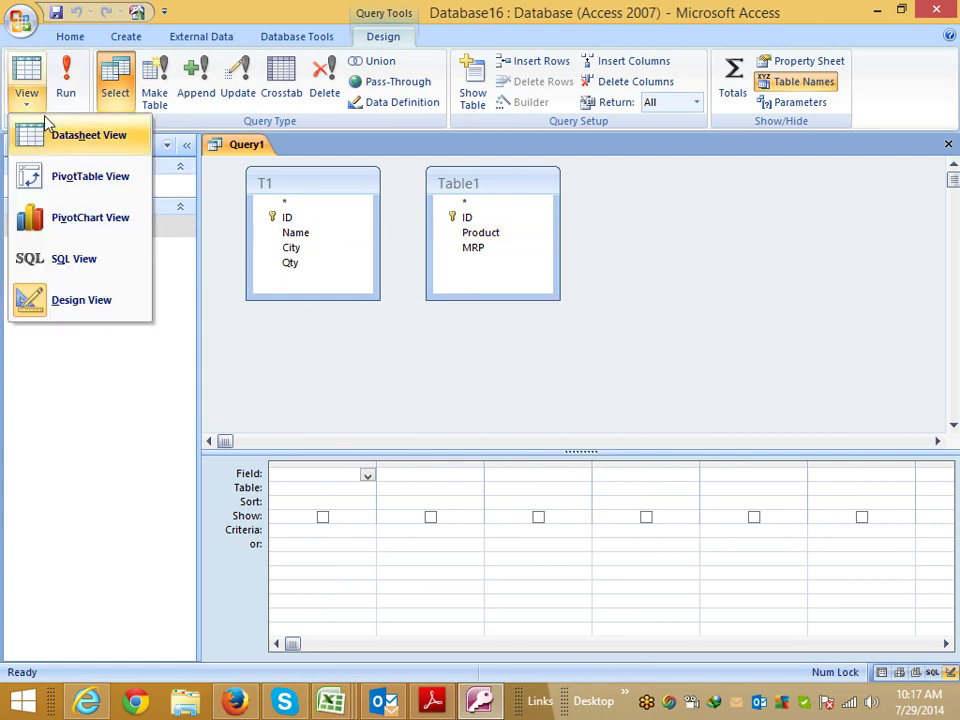
Step: Switch Query1 to SQL view and select Table1 in the FROM clause
click(66, 262)
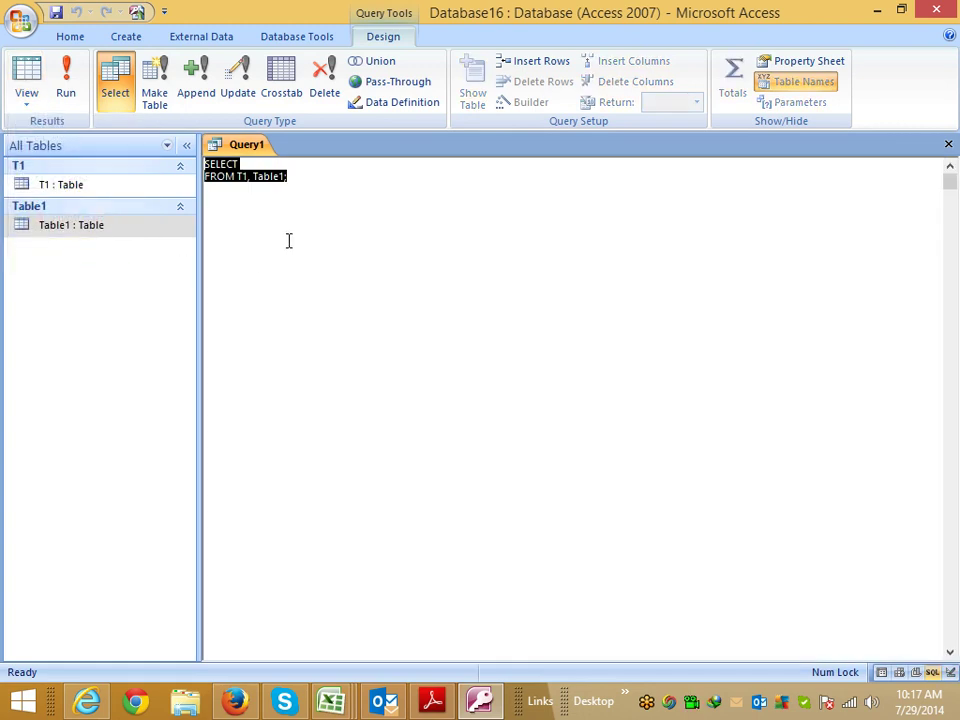
click(297, 203)
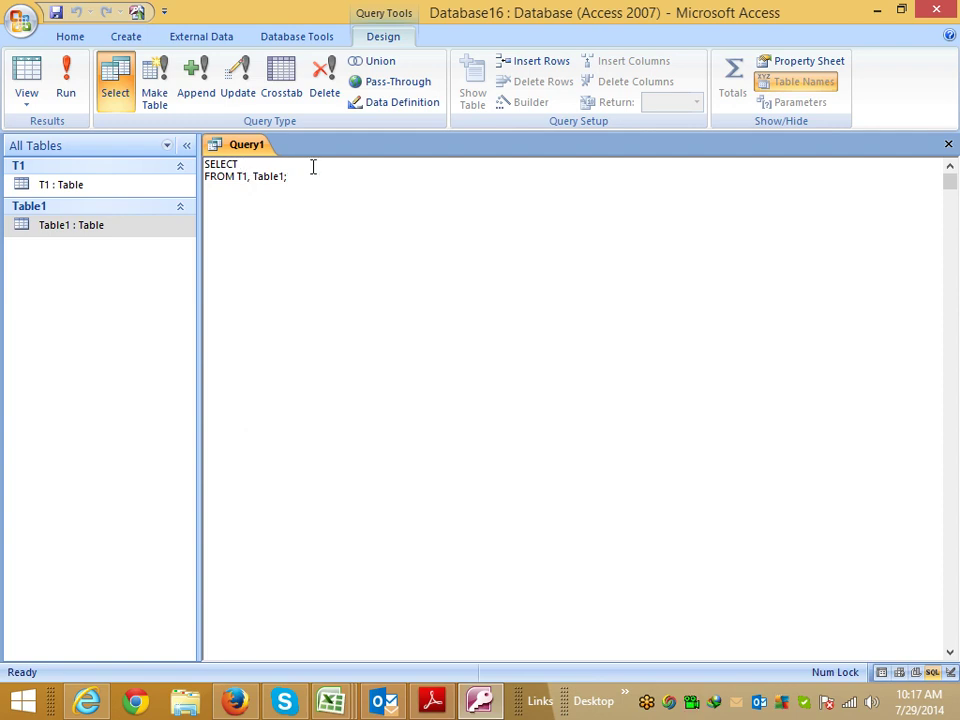
click(248, 177)
drag(295, 177, 244, 177)
Step: Compare the Firefox tutorial's join example with Query1's SQL text
key(alt+Tab)
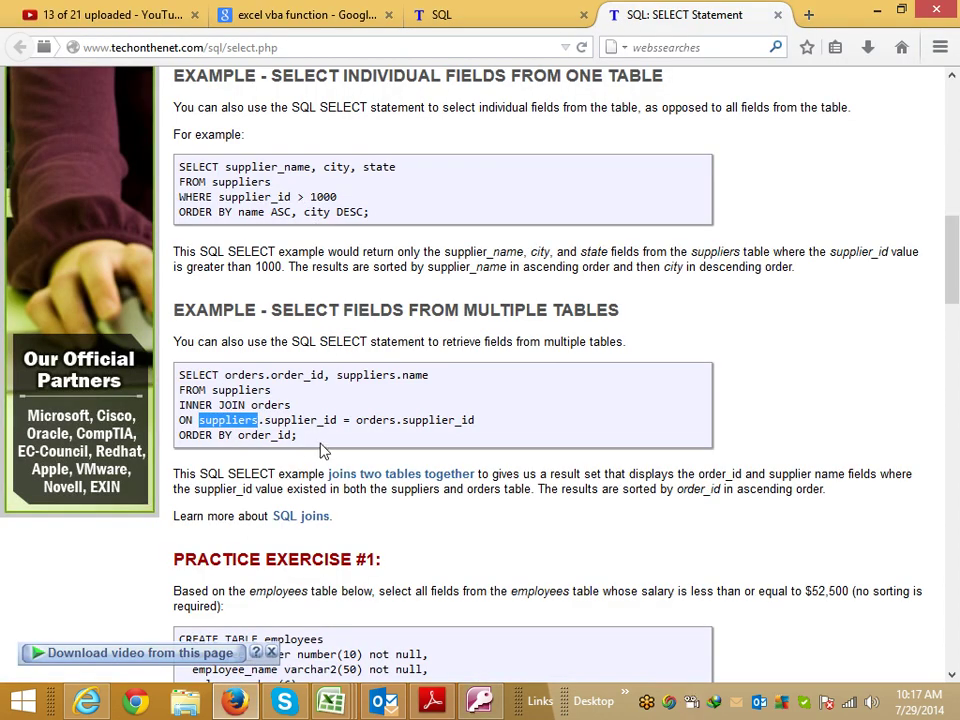
double_click(242, 376)
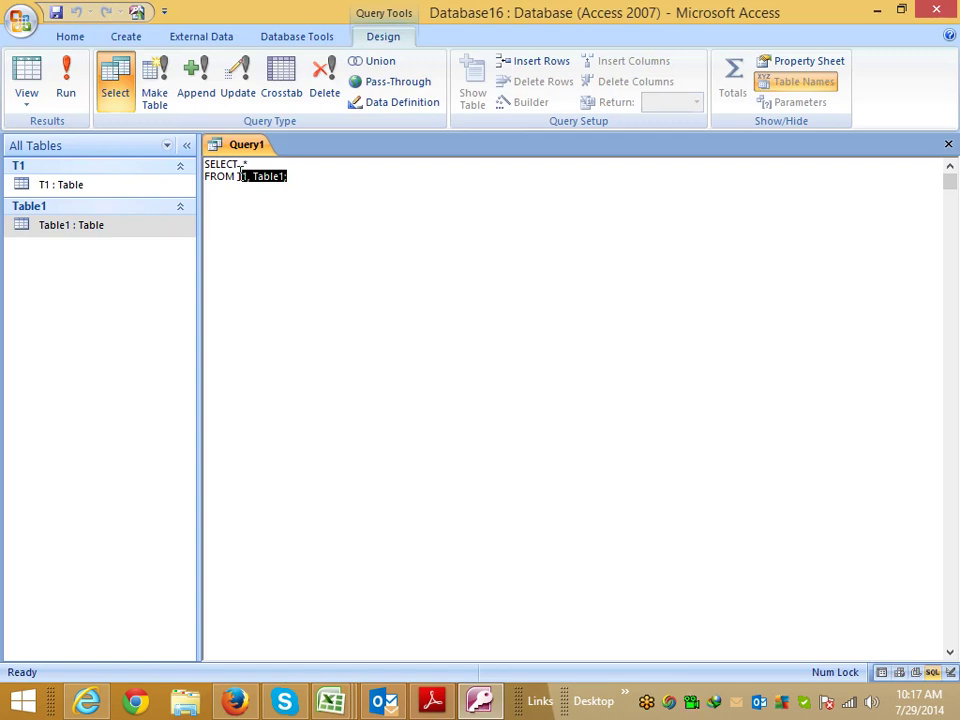
click(246, 164)
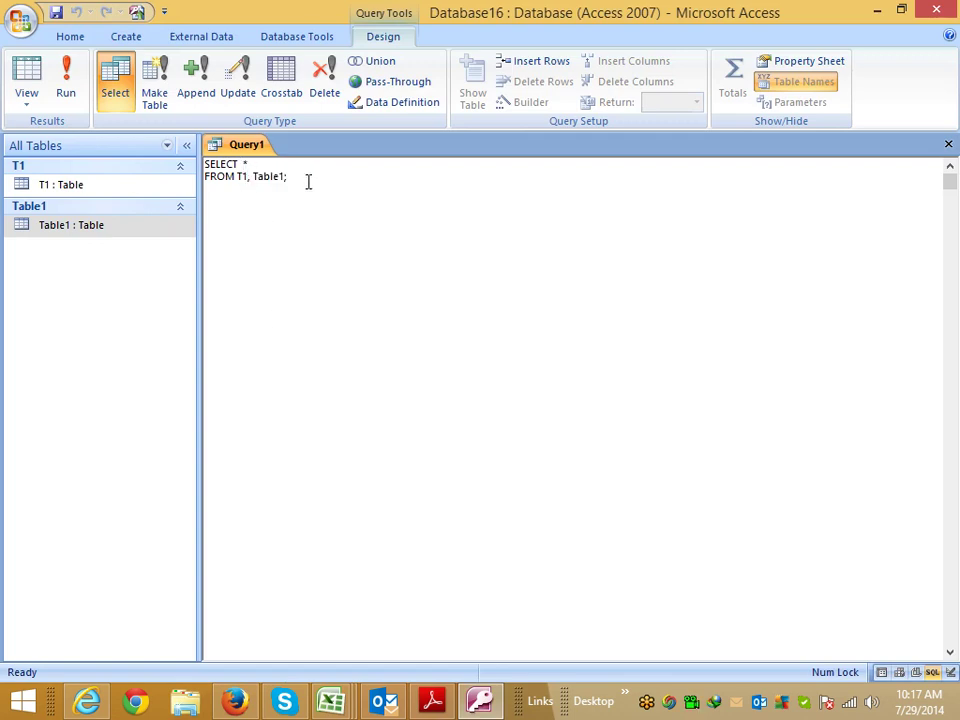
key(alt+Tab)
click(203, 390)
double_click(203, 390)
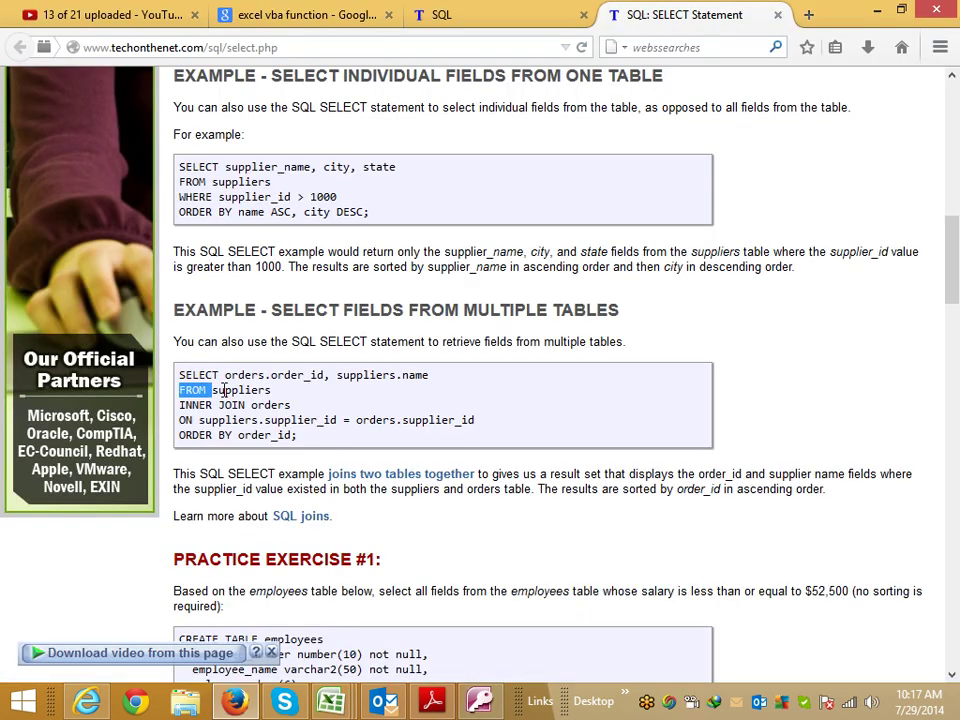
key(alt+Tab)
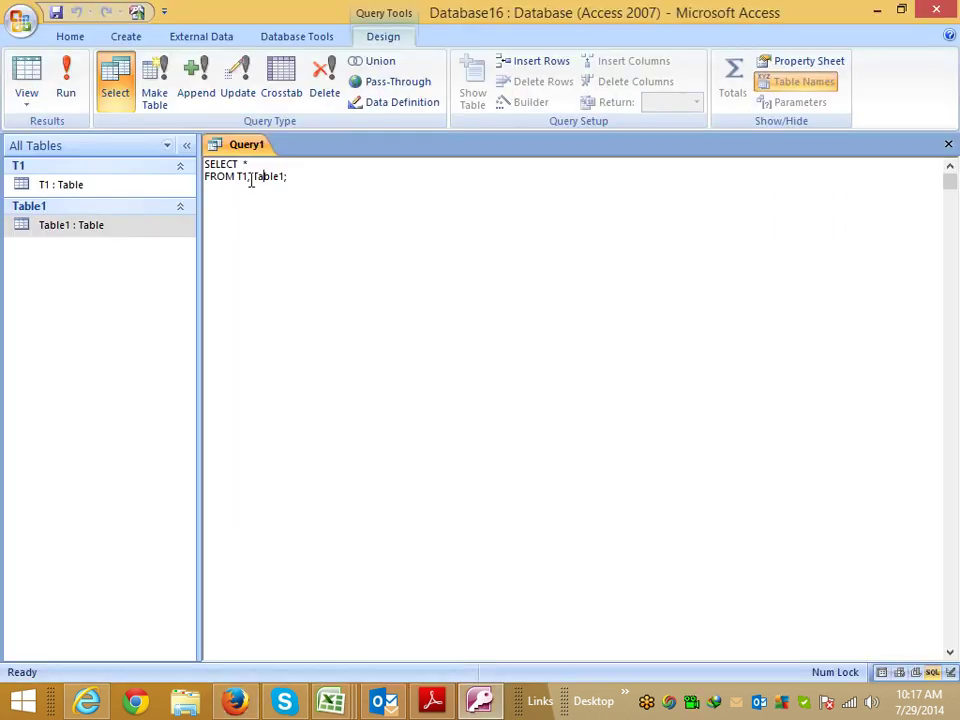
Step: Place the cursor on the SQL's third line and select the tutorial's INNER JOIN orders line
drag(250, 177, 237, 177)
click(265, 165)
click(251, 198)
key(alt+Tab)
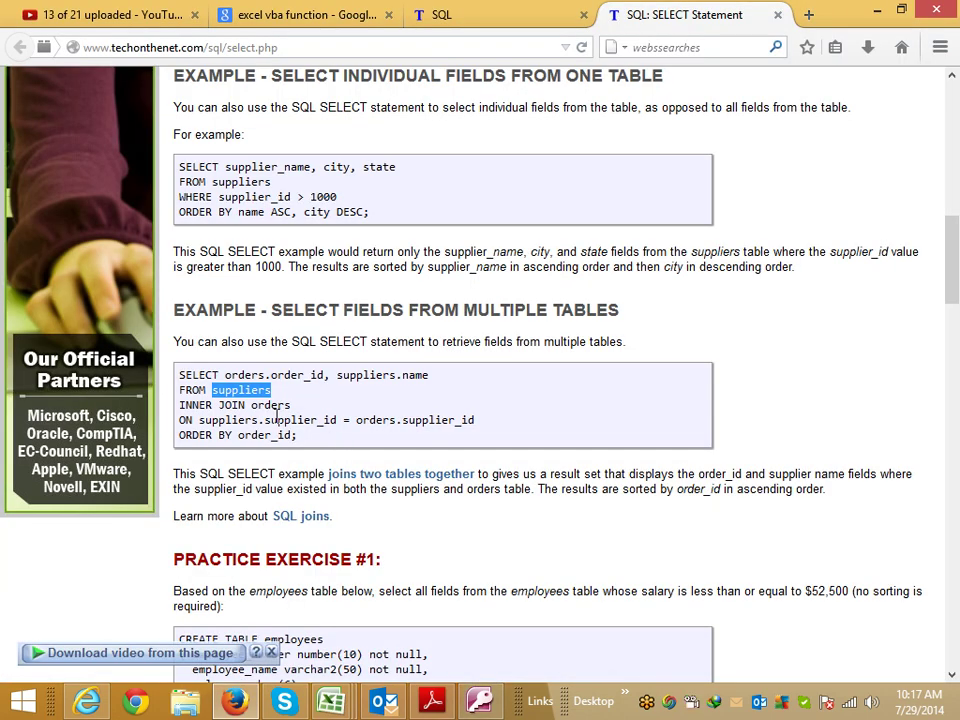
click(290, 407)
drag(289, 407, 179, 408)
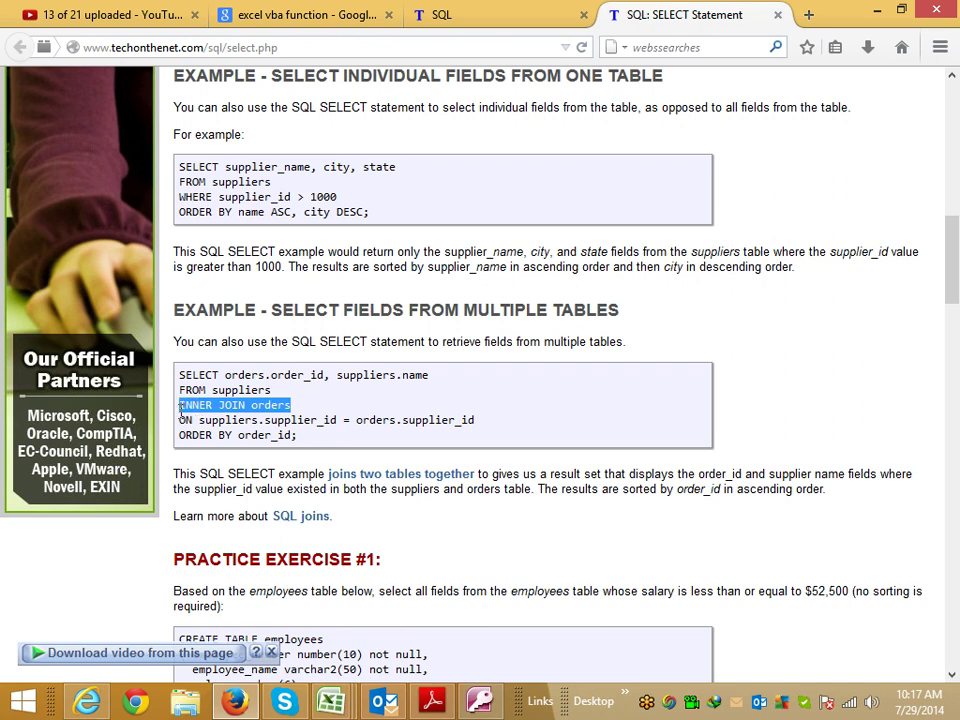
Step: Copy the INNER JOIN orders line from the tutorial into Query1's SQL
key(ctrl+c)
key(alt+Tab)
key(ctrl+v)
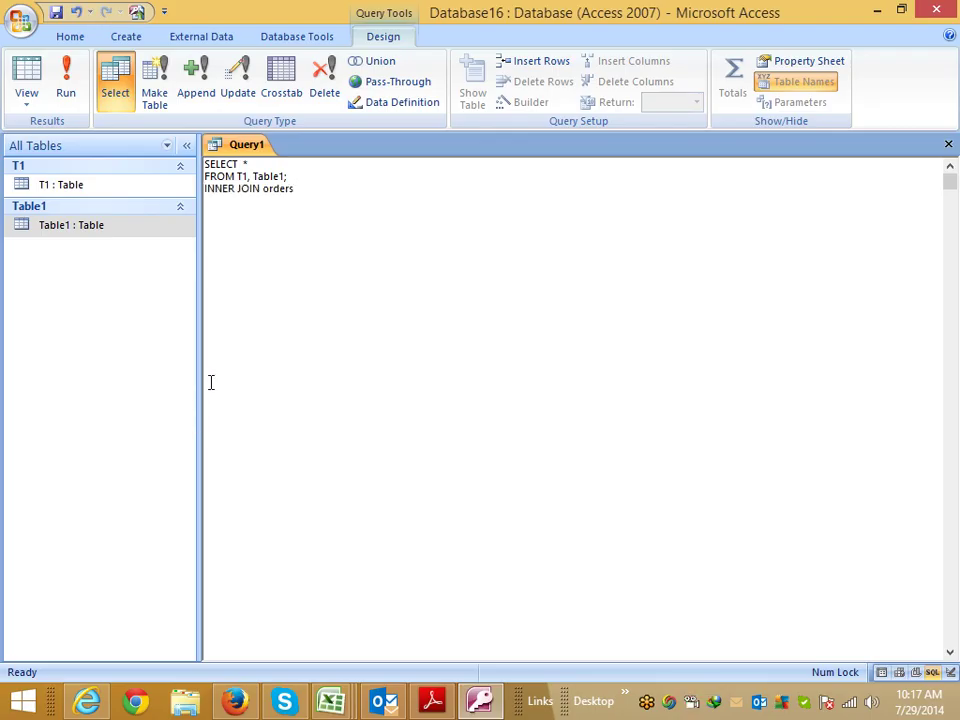
key(alt+Tab)
click(219, 425)
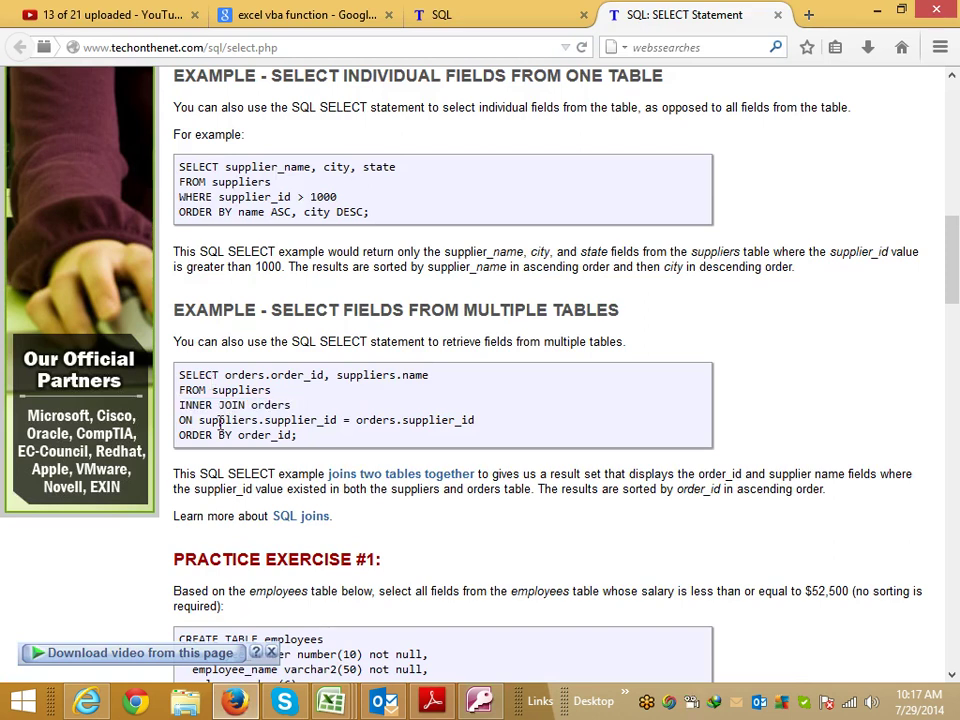
double_click(190, 420)
key(alt+Tab)
double_click(243, 177)
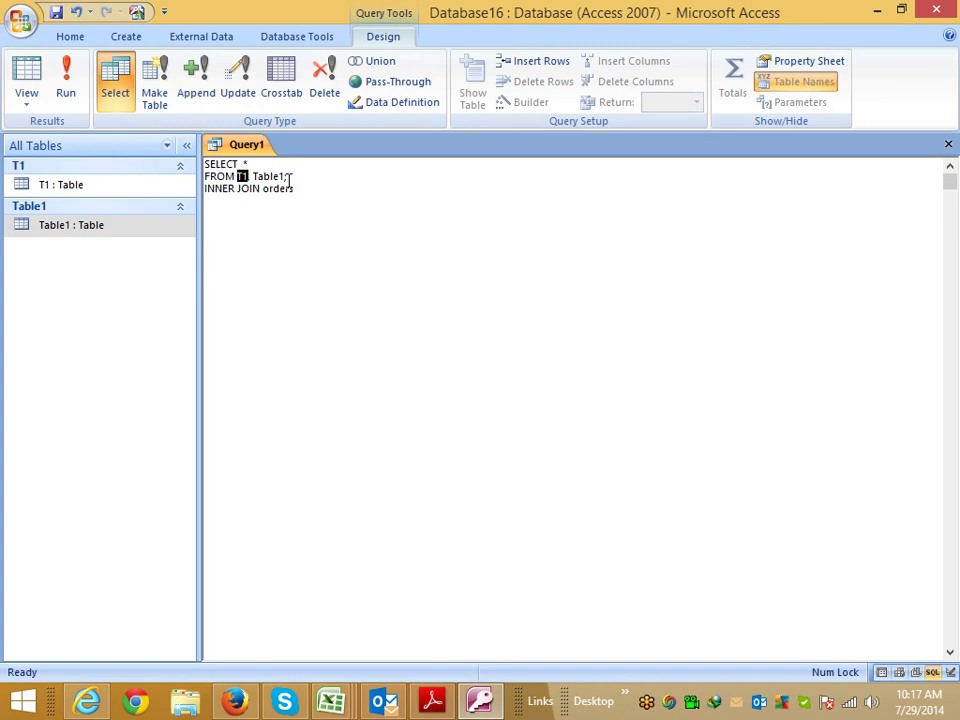
Step: Begin the join condition with ON on a new line after INNER JOIN orders
click(312, 193)
text(ON)
key(alt+Tab)
double_click(247, 421)
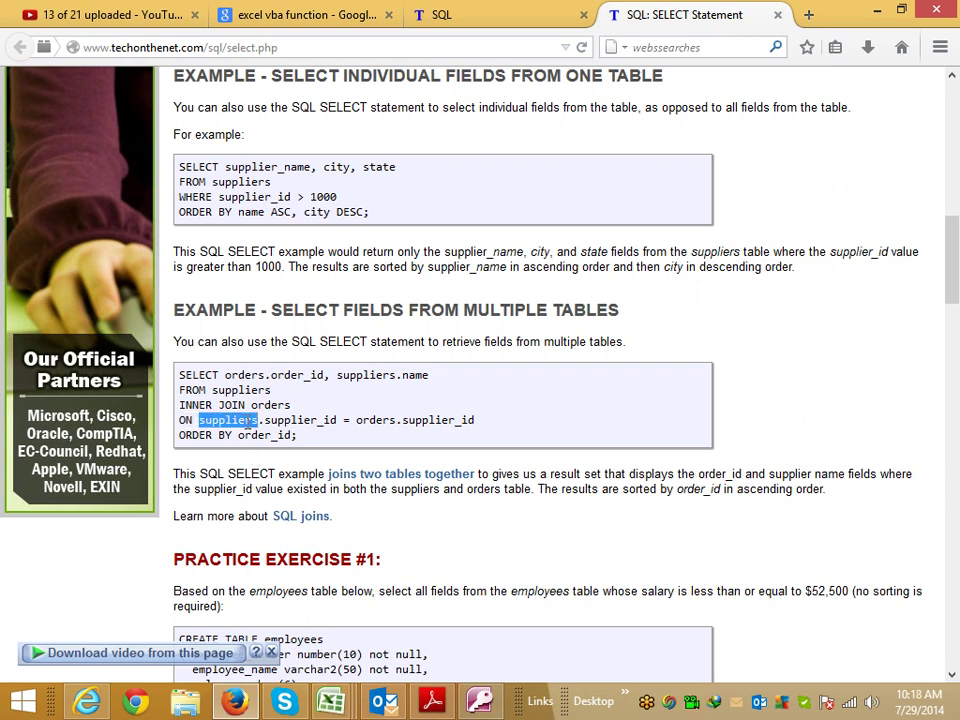
key(alt+Tab)
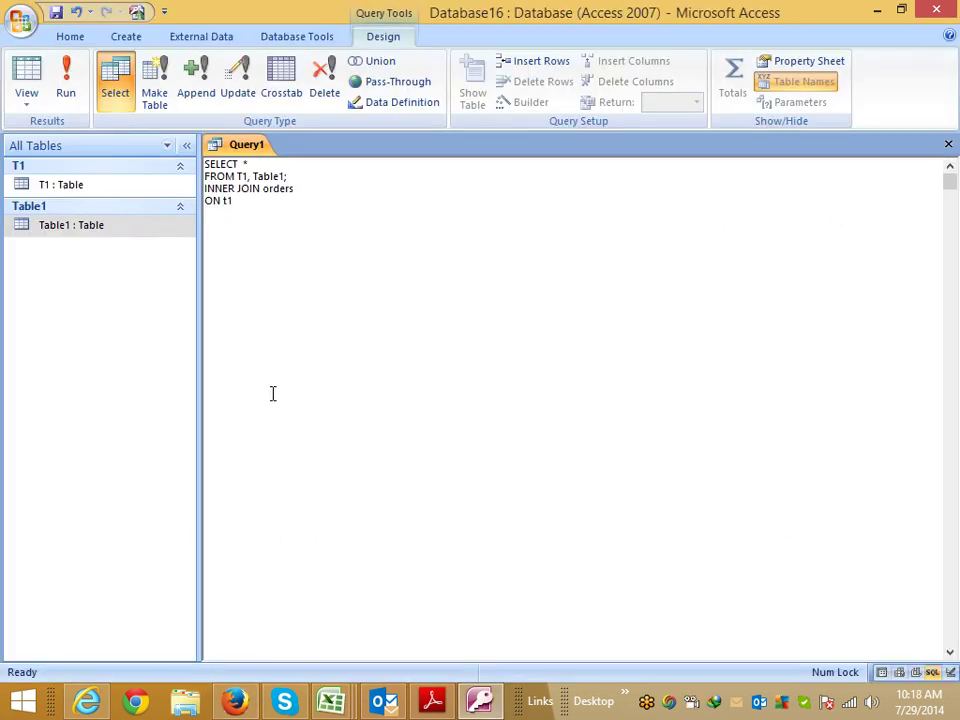
Step: Complete the condition as ON t1.id=table1.id, checking the tutorial example
text(d)
text(=t)
text(able)
key(alt+Tab)
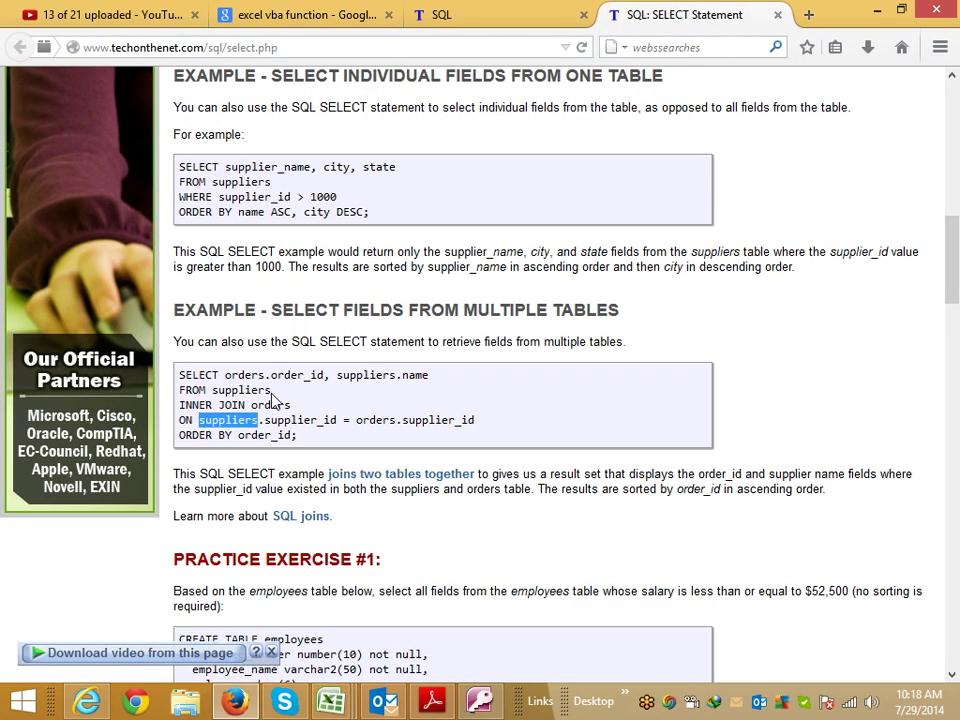
key(alt+Tab)
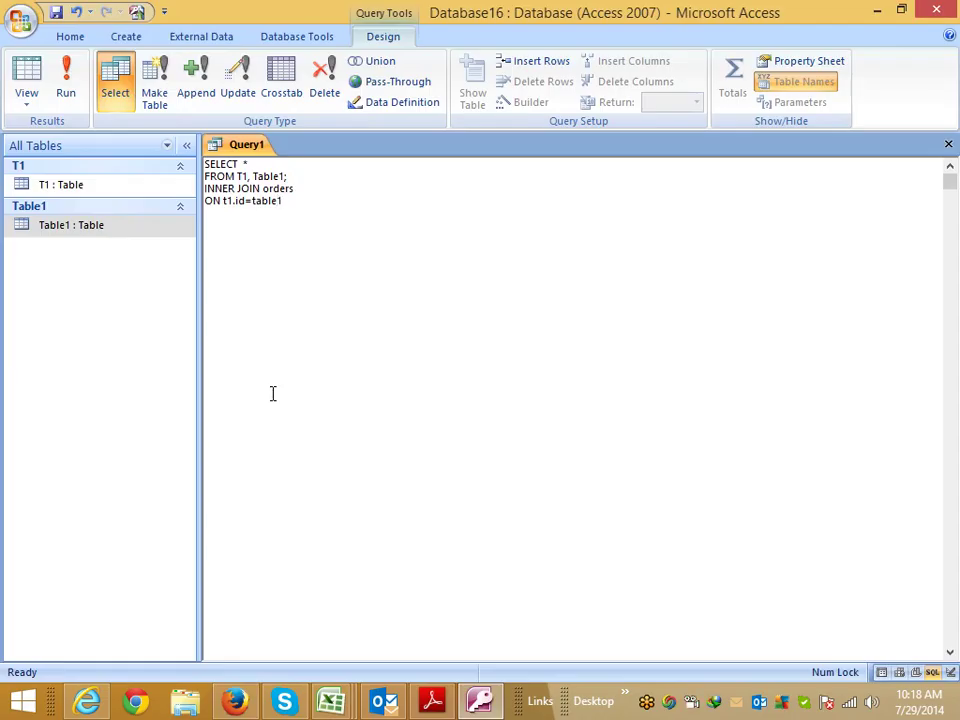
text(id)
key(alt+Tab)
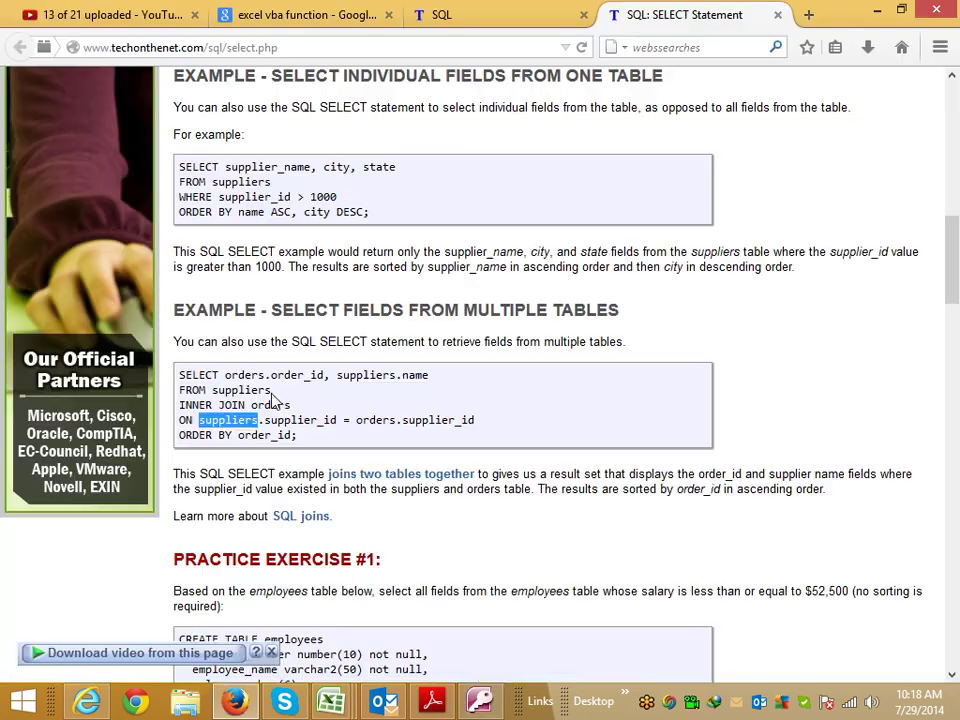
key(alt+Tab)
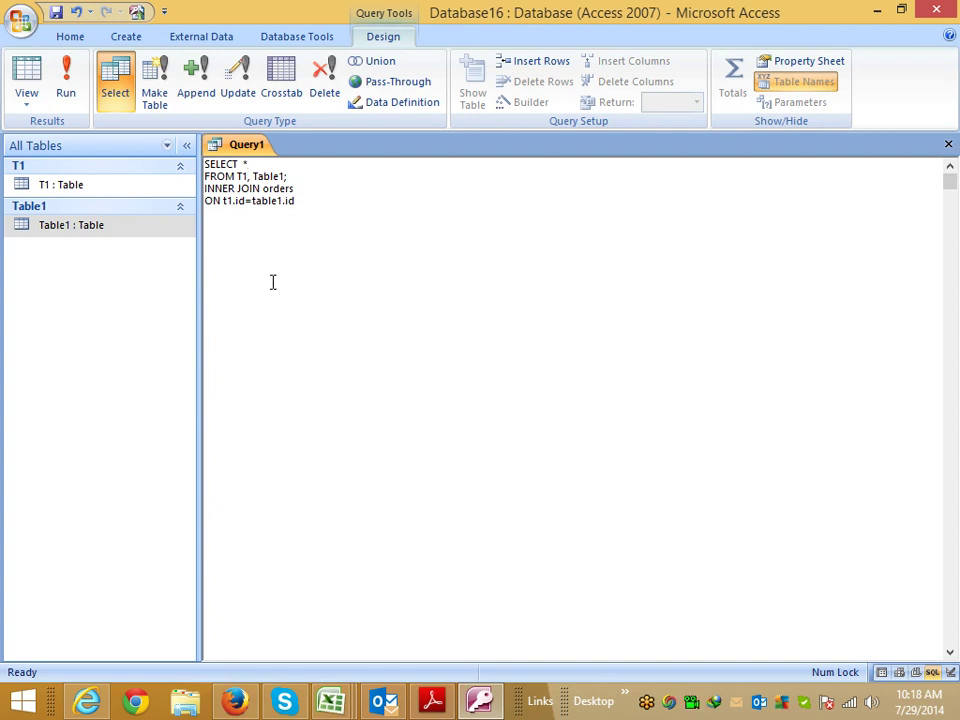
key(alt+Tab)
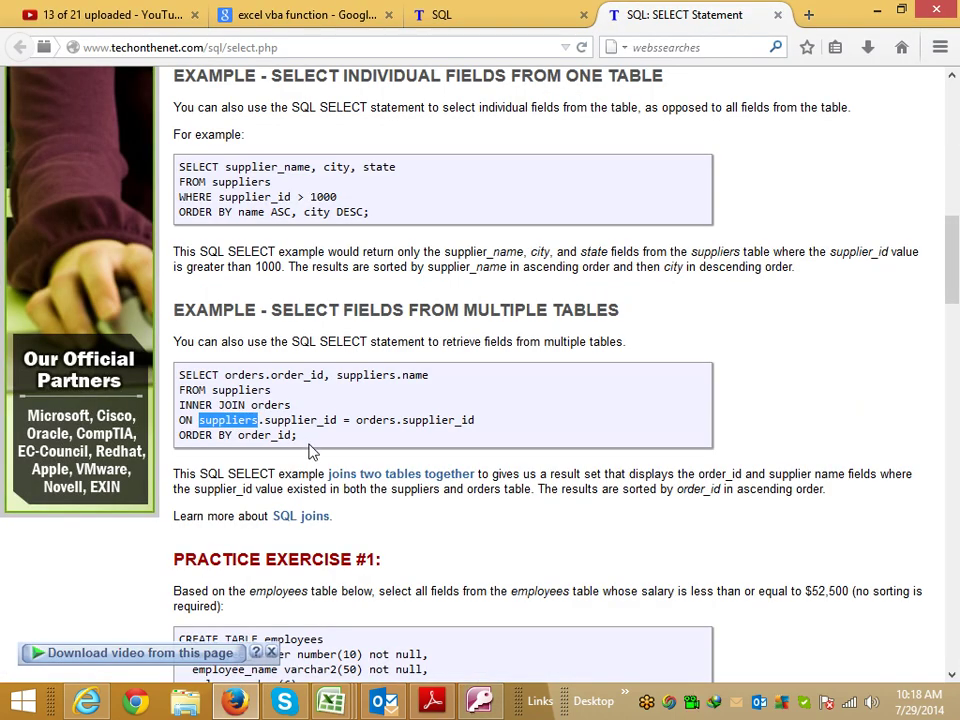
click(308, 446)
Step: Add ORDER BY t1.id as a new final line of Query1's SQL
drag(179, 435, 238, 435)
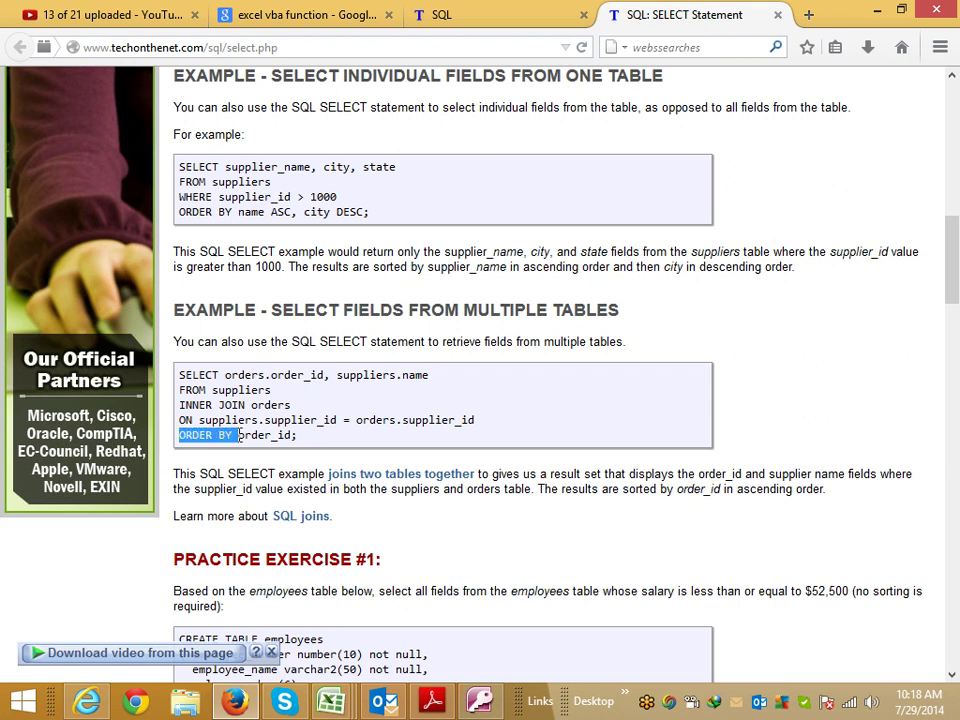
key(alt+Tab)
key(Return)
key(ctrl+v)
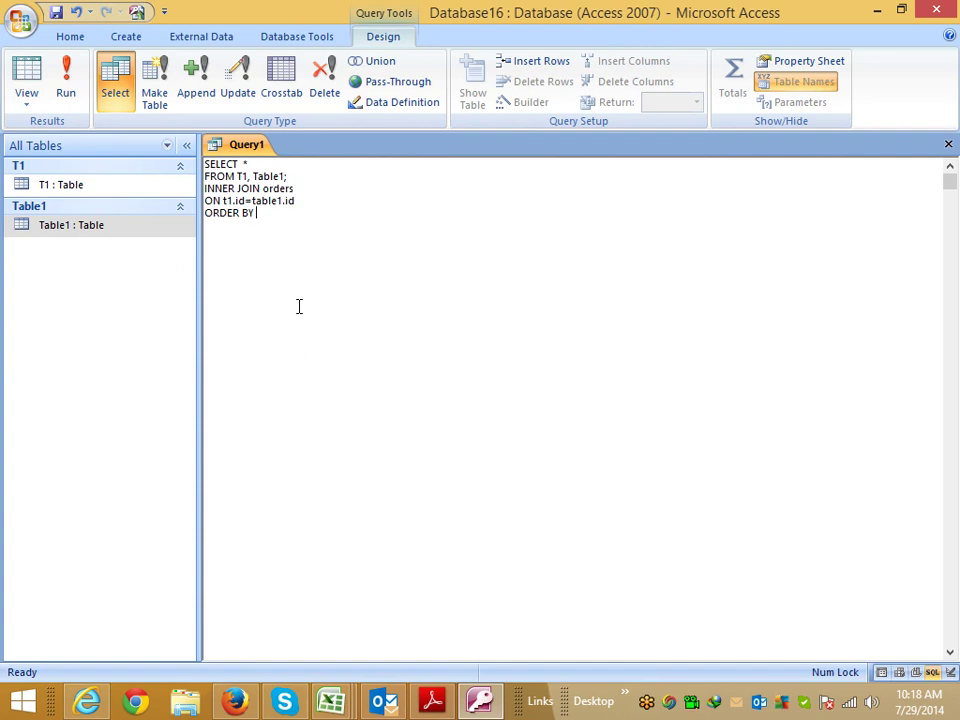
text(1.i)
text(d)
Step: Remove the semicolon after the FROM line and close Query1 to save it
click(293, 177)
click(285, 213)
click(948, 144)
Step: Save Query1 under its name and dismiss the JOIN syntax error
click(412, 399)
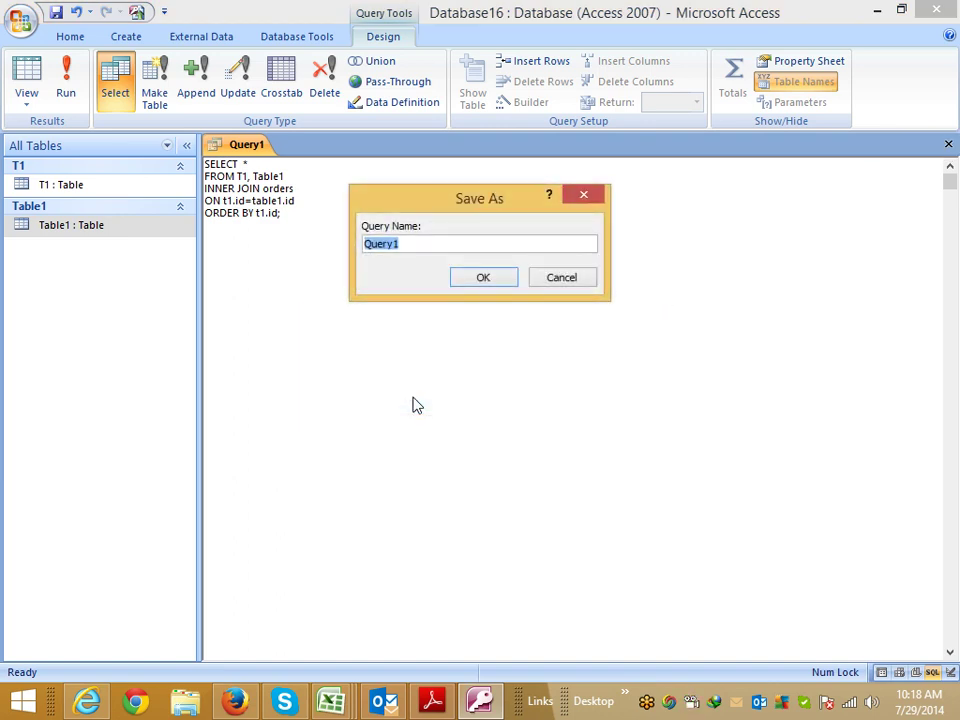
click(477, 285)
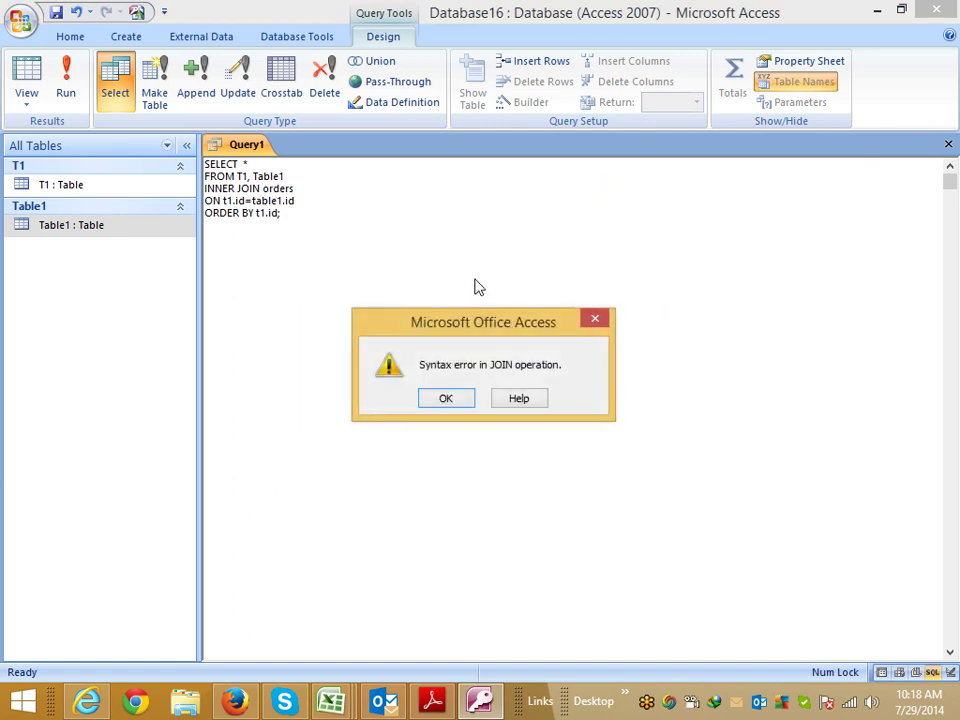
click(450, 398)
Step: Compare Query1's ON join condition against the tutorial's example
click(254, 247)
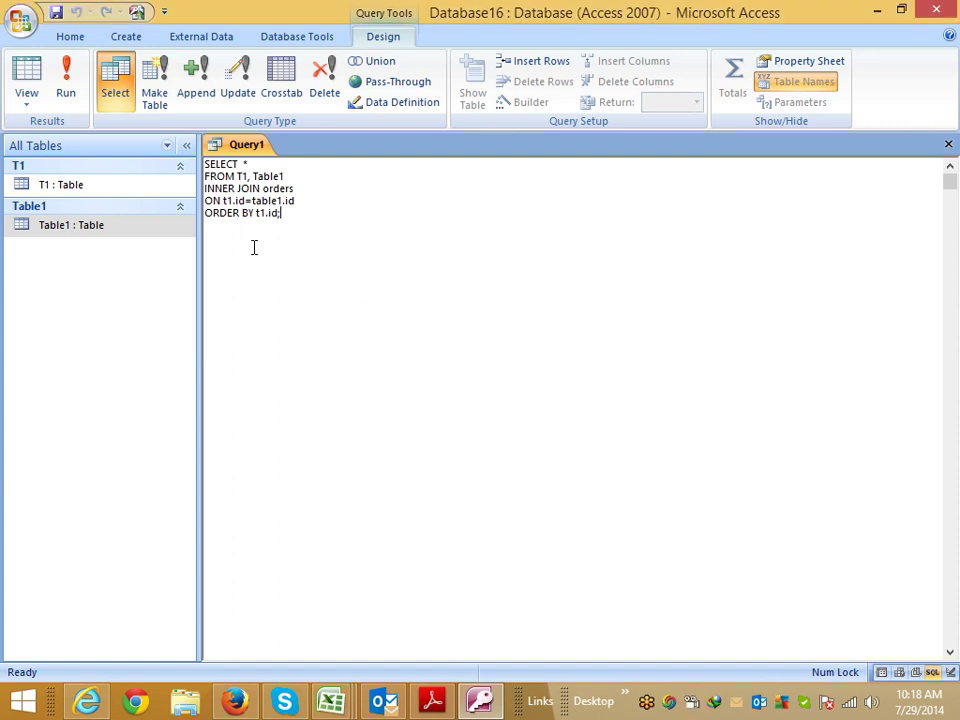
key(alt+Tab)
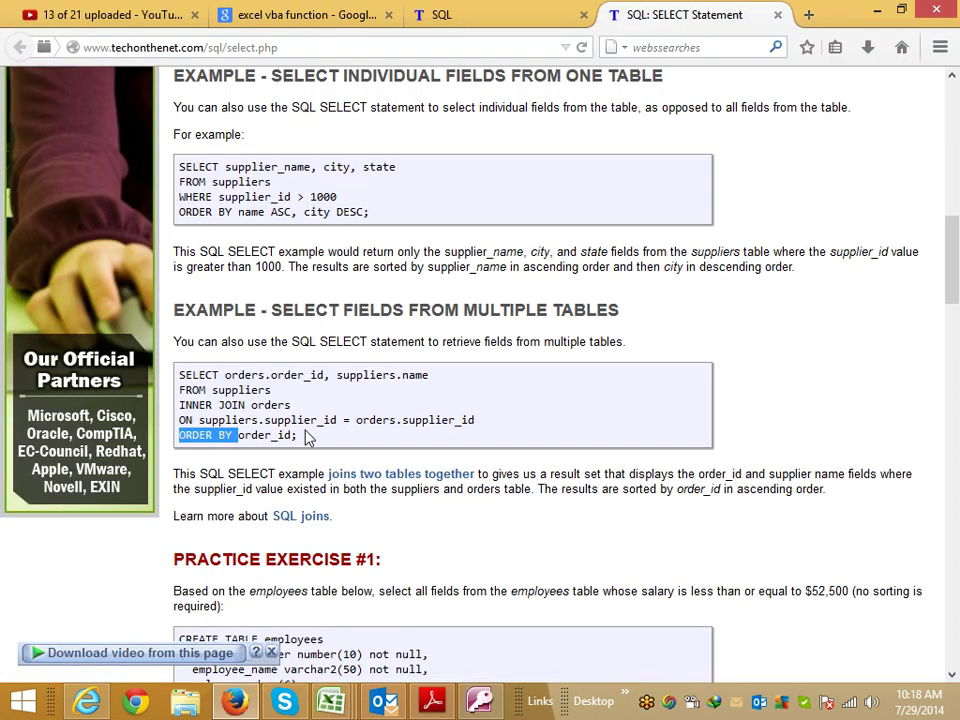
double_click(228, 420)
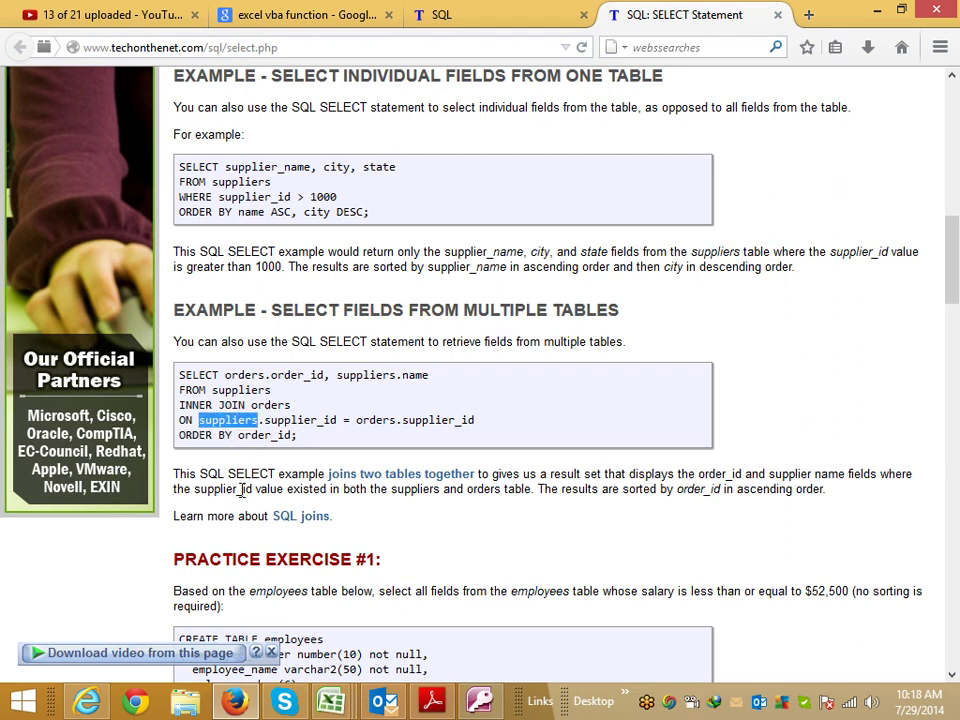
key(alt+Tab)
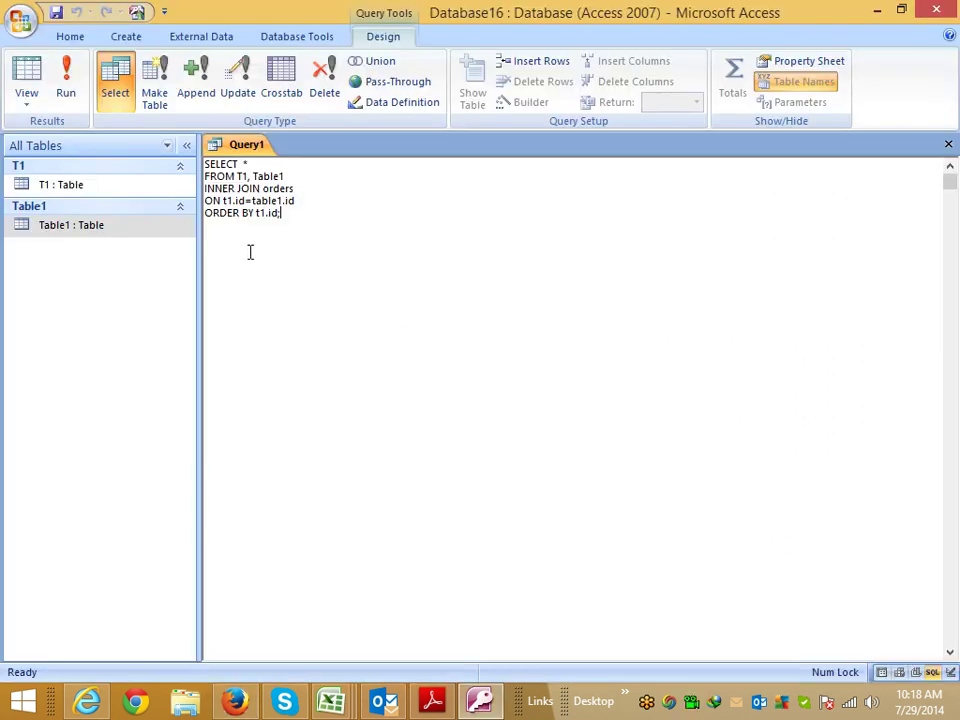
key(alt+Tab)
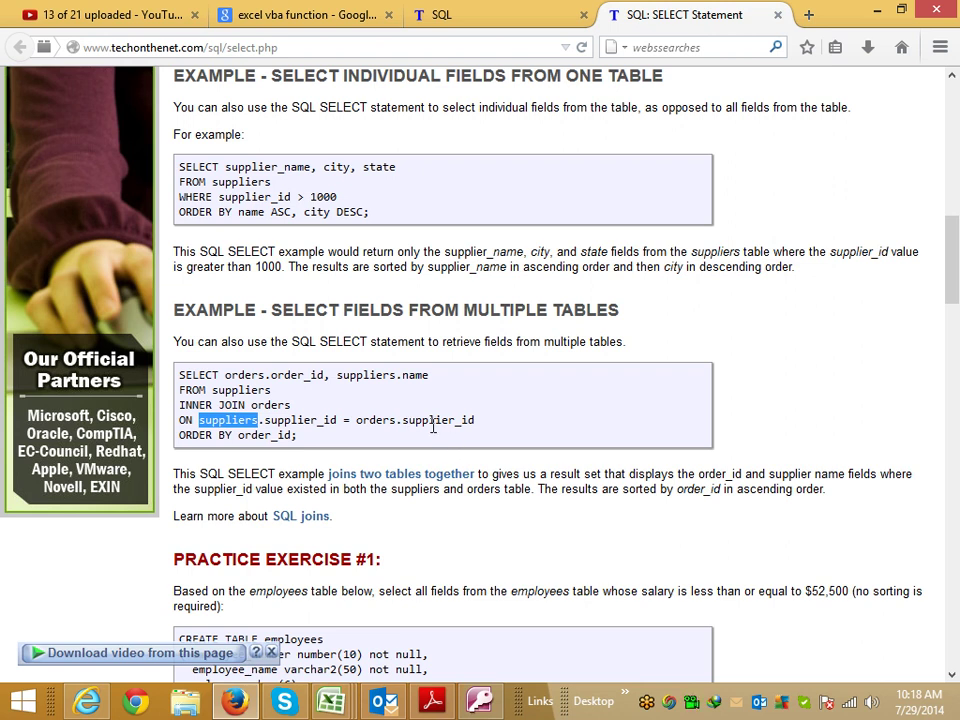
key(alt+Tab)
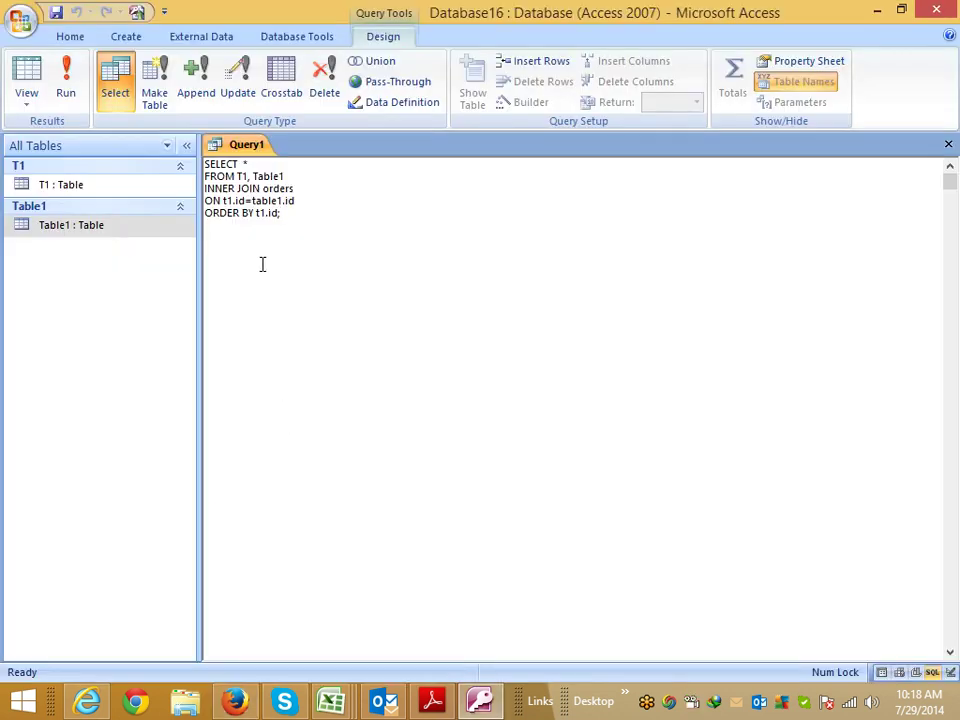
key(alt+Tab)
click(186, 418)
double_click(183, 418)
key(alt+Tab)
click(222, 201)
key(alt+Tab)
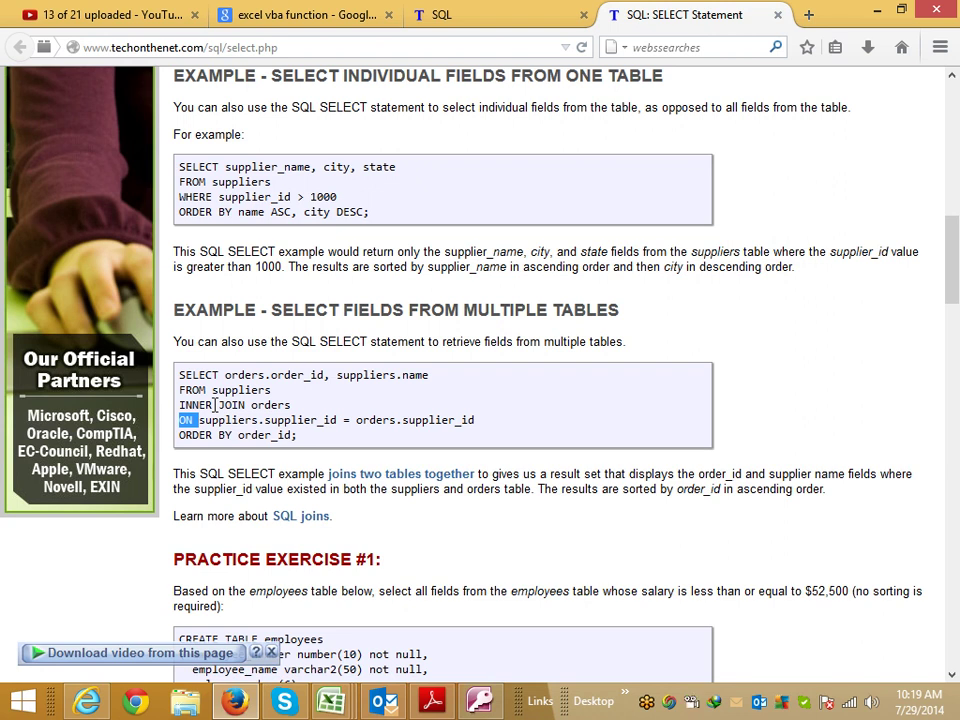
scroll(214, 404, down, 2)
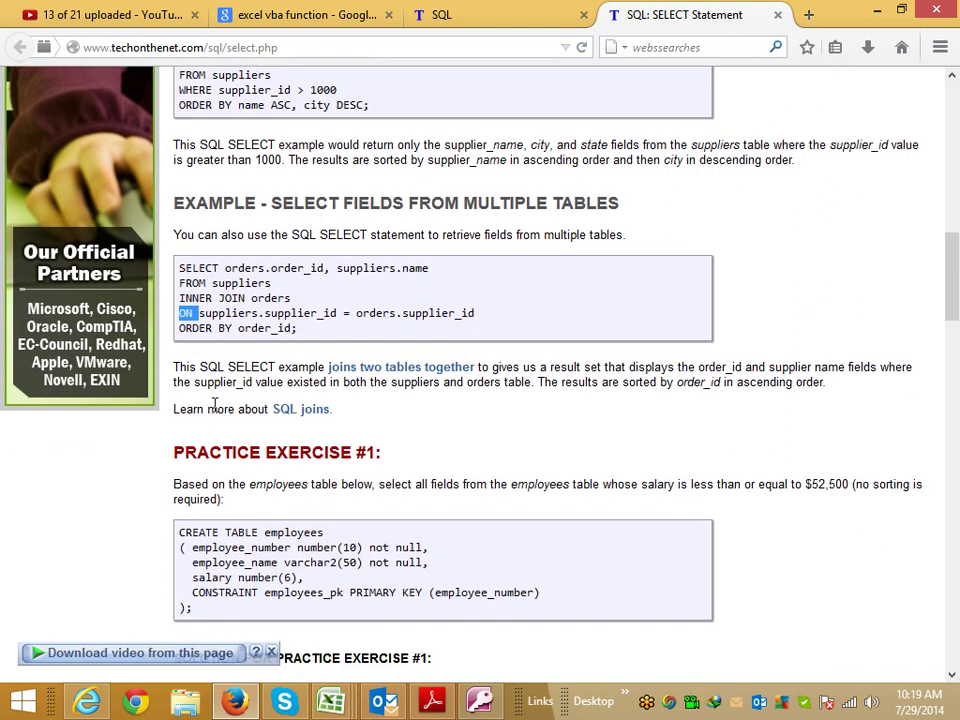
key(alt+Tab)
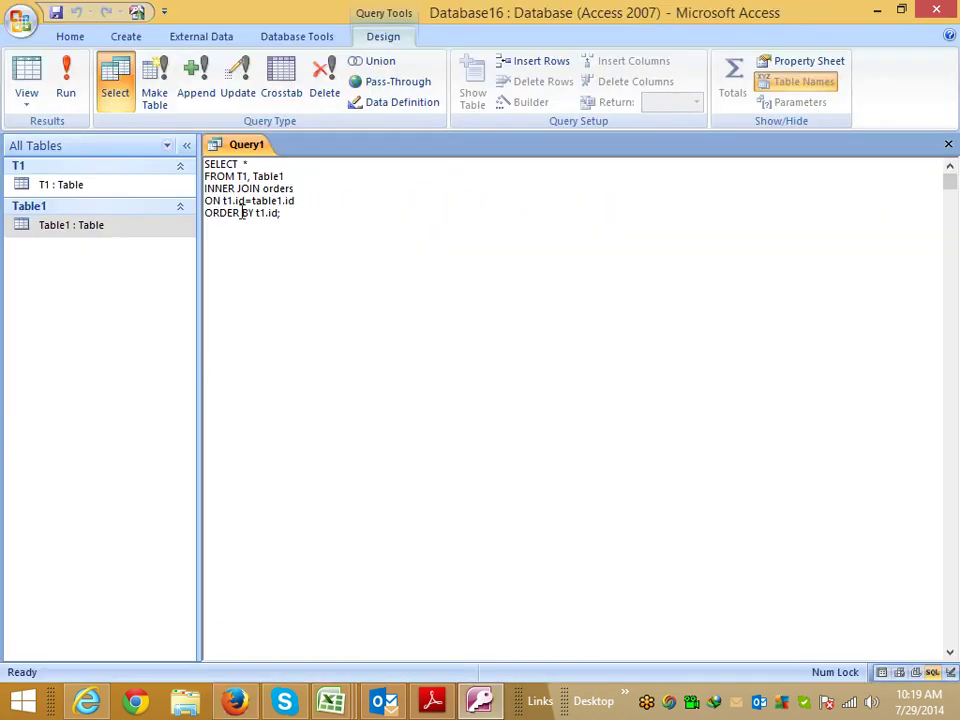
Step: Retry saving Query1 as Query1 and dismiss the JOIN syntax error again
click(948, 144)
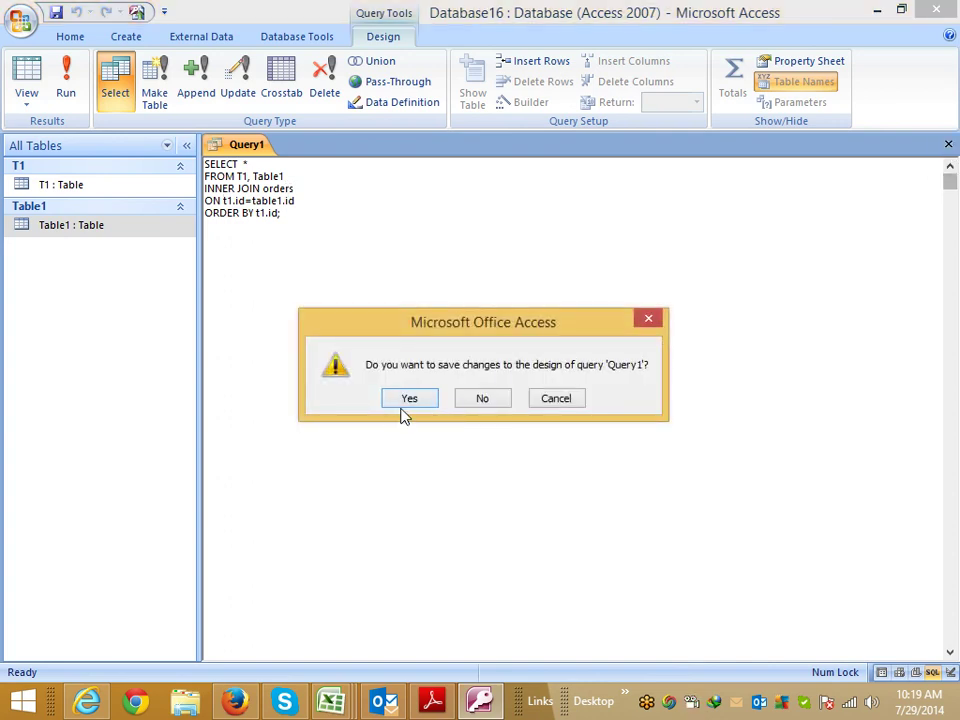
click(404, 403)
click(481, 279)
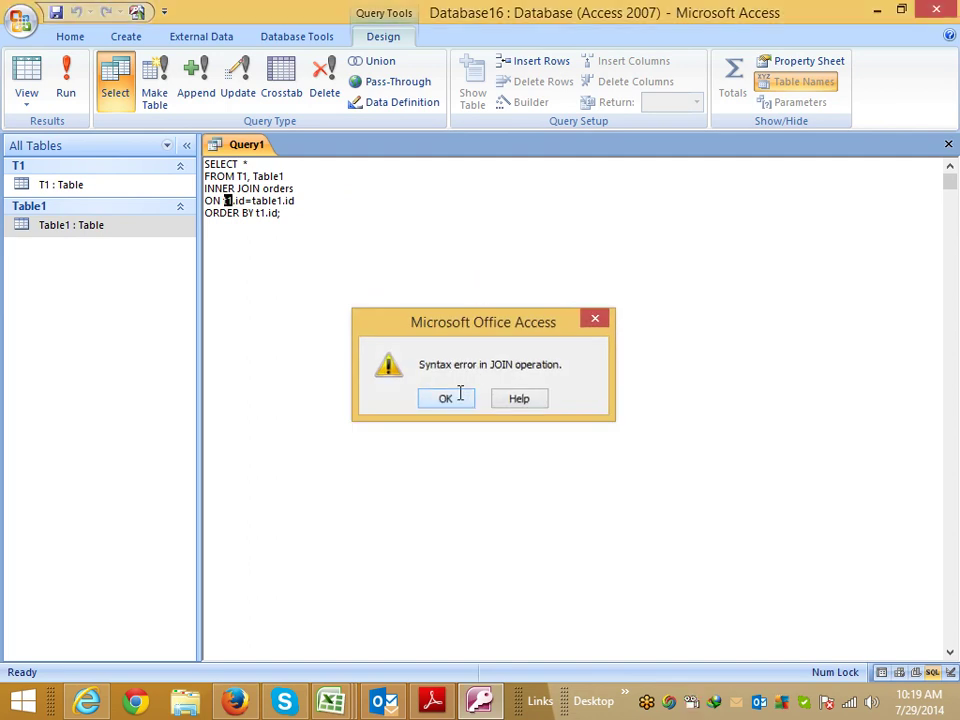
click(459, 396)
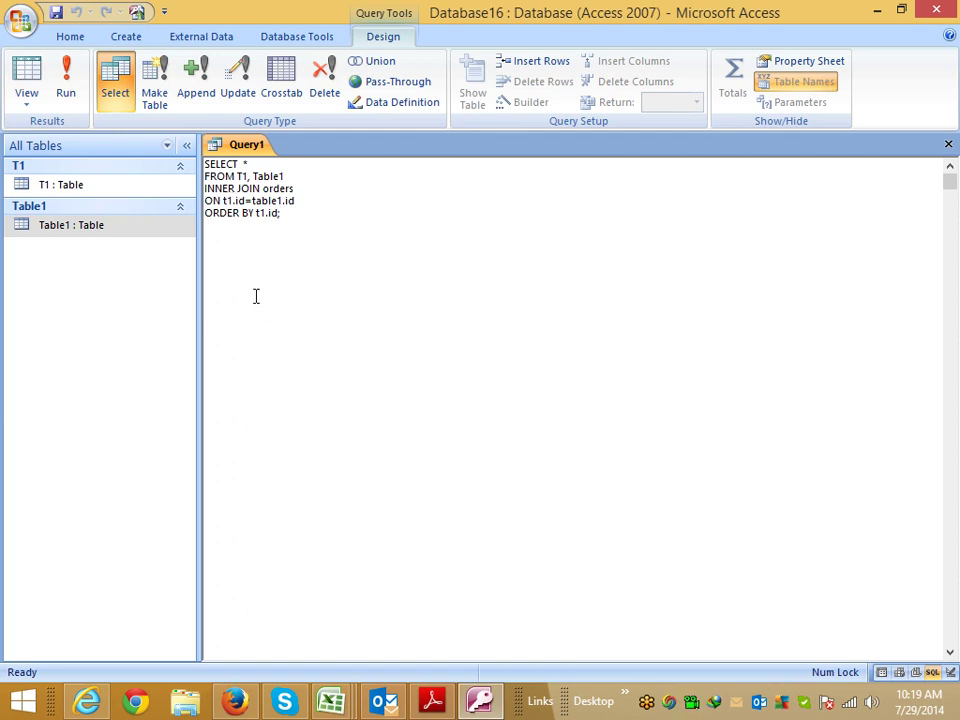
Step: Move ON from the condition line to the end of the INNER JOIN line
double_click(250, 188)
double_click(274, 189)
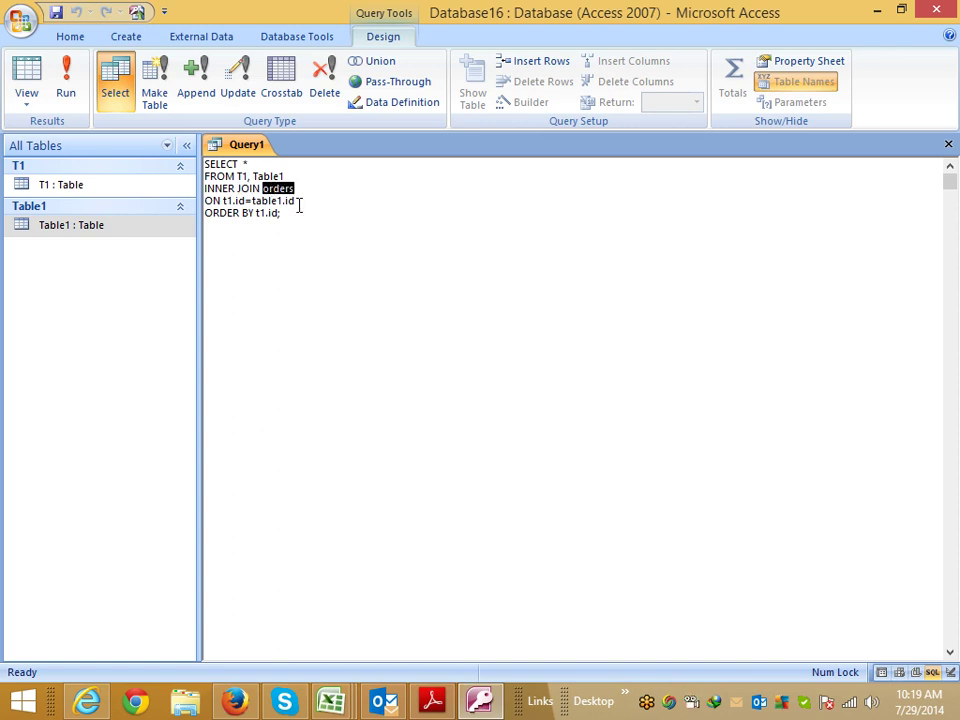
key(alt+Tab)
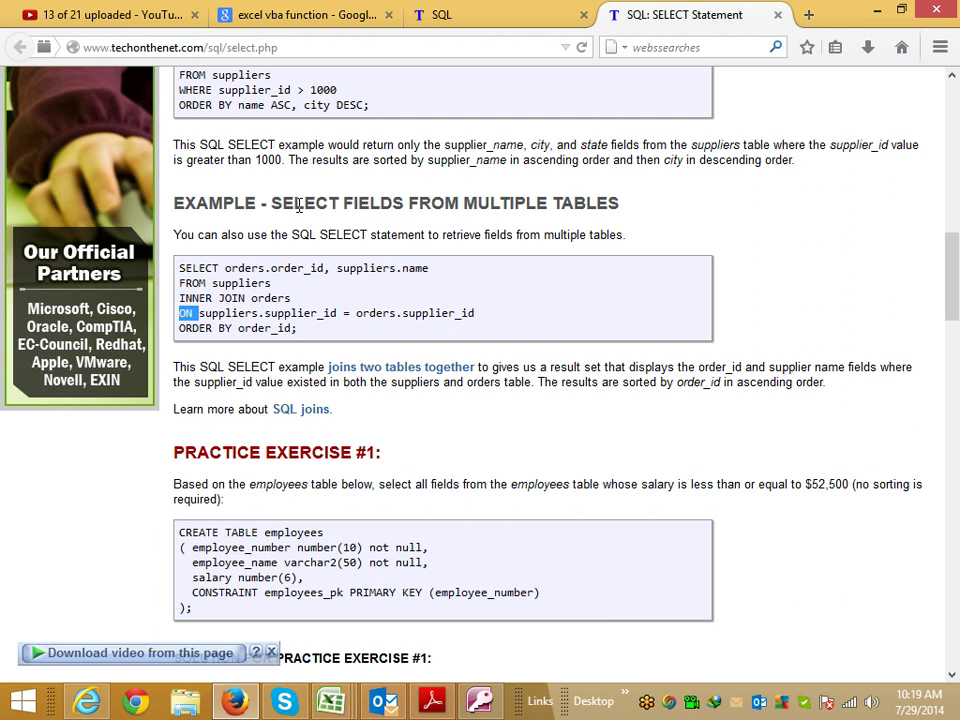
key(alt+Tab)
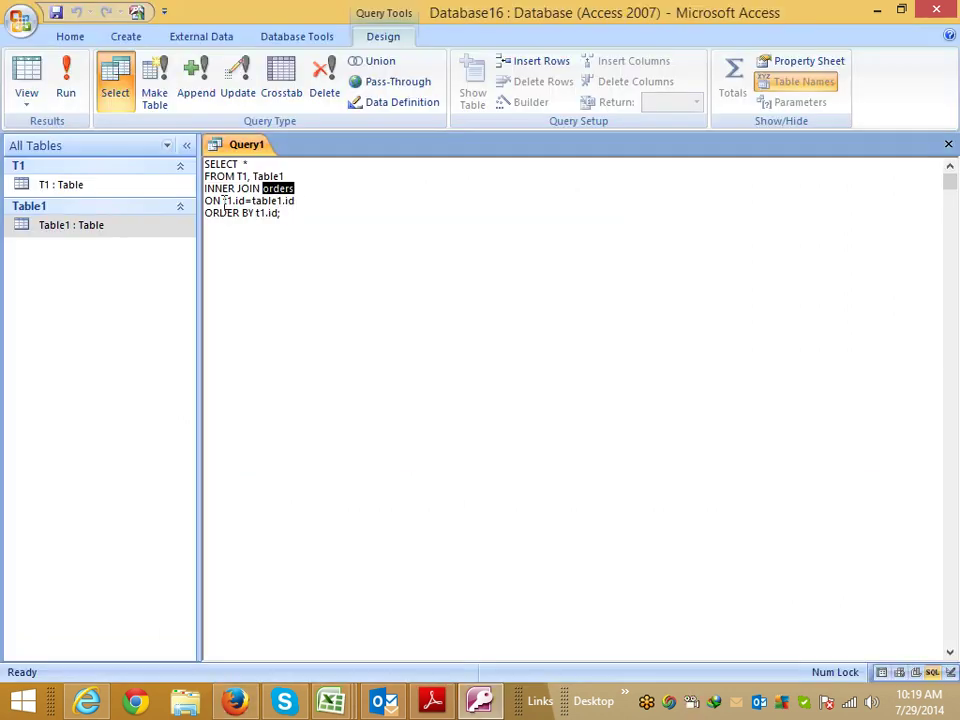
double_click(211, 200)
key(Delete)
click(350, 192)
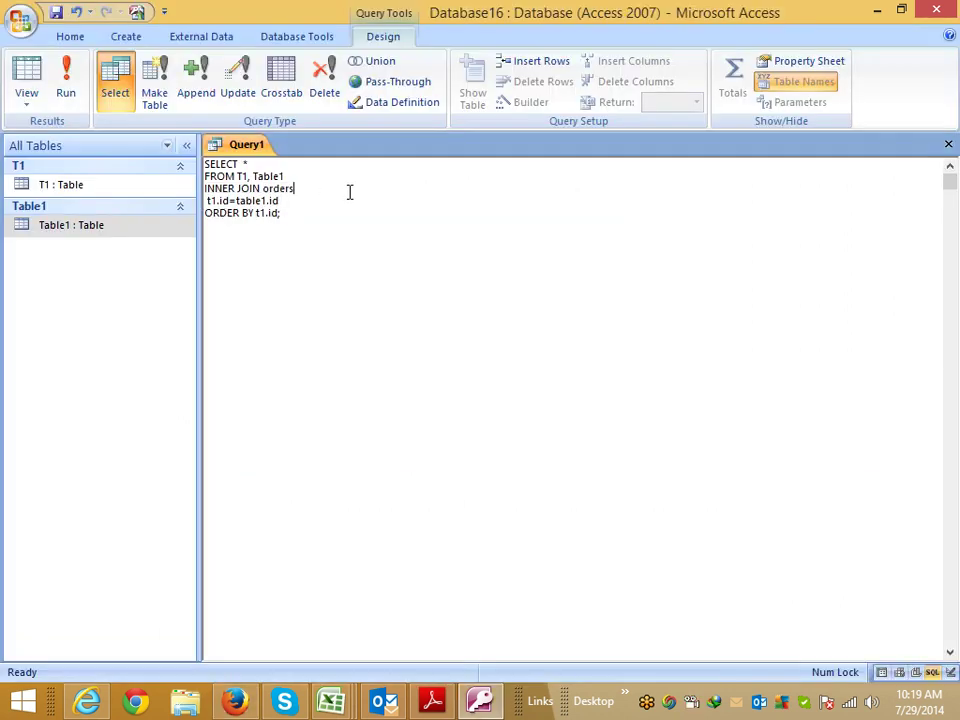
text( ON)
Step: Try saving Query1 again and dismiss the JOIN syntax error
click(948, 144)
click(418, 400)
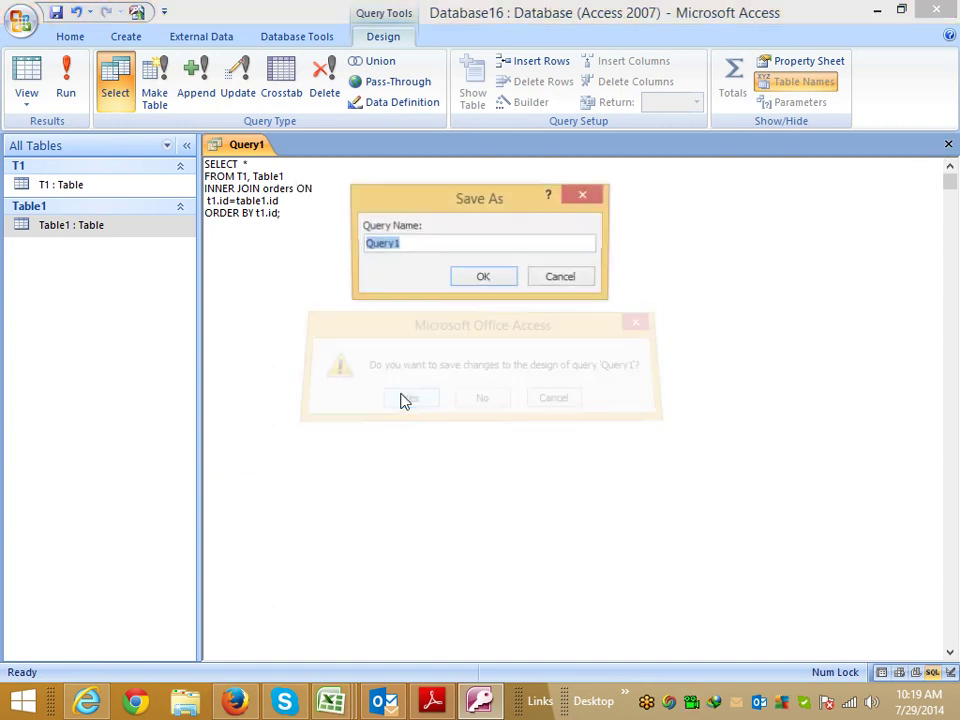
click(478, 280)
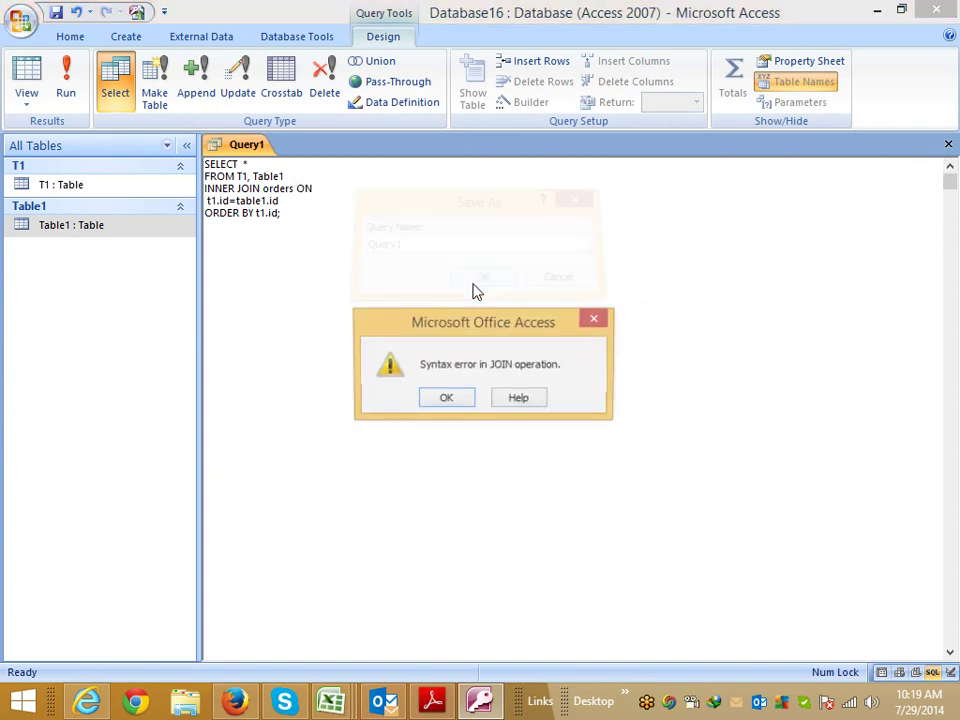
click(442, 396)
Step: Capitalise t1 to T1 in the join condition
click(336, 182)
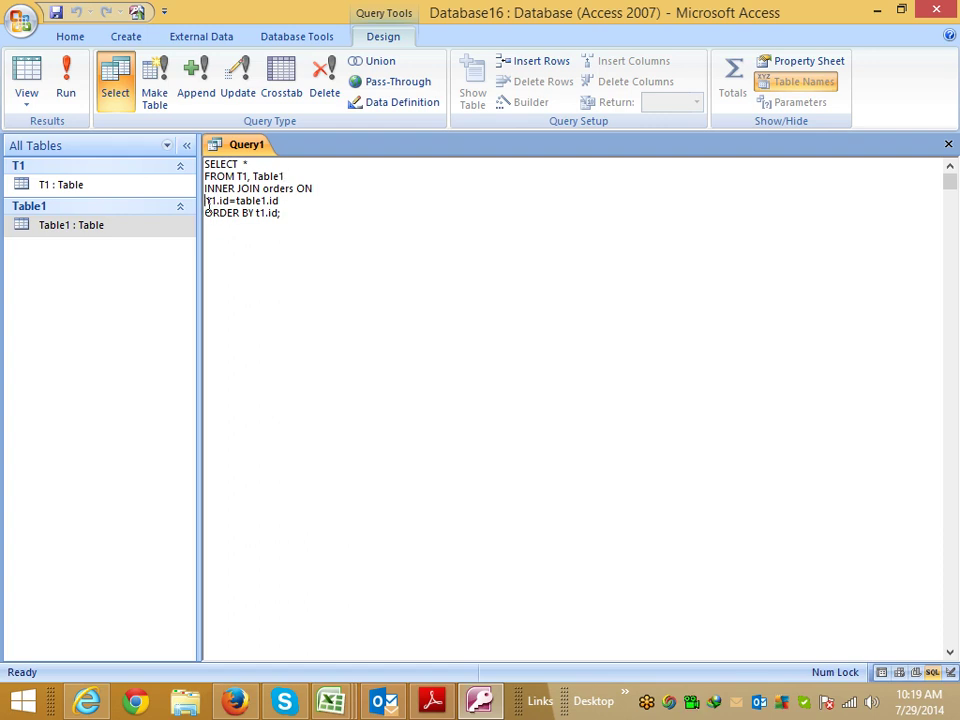
key(Delete)
text(T)
click(285, 234)
Step: Move ON back from the INNER JOIN line to the start of the condition line
drag(238, 201, 241, 213)
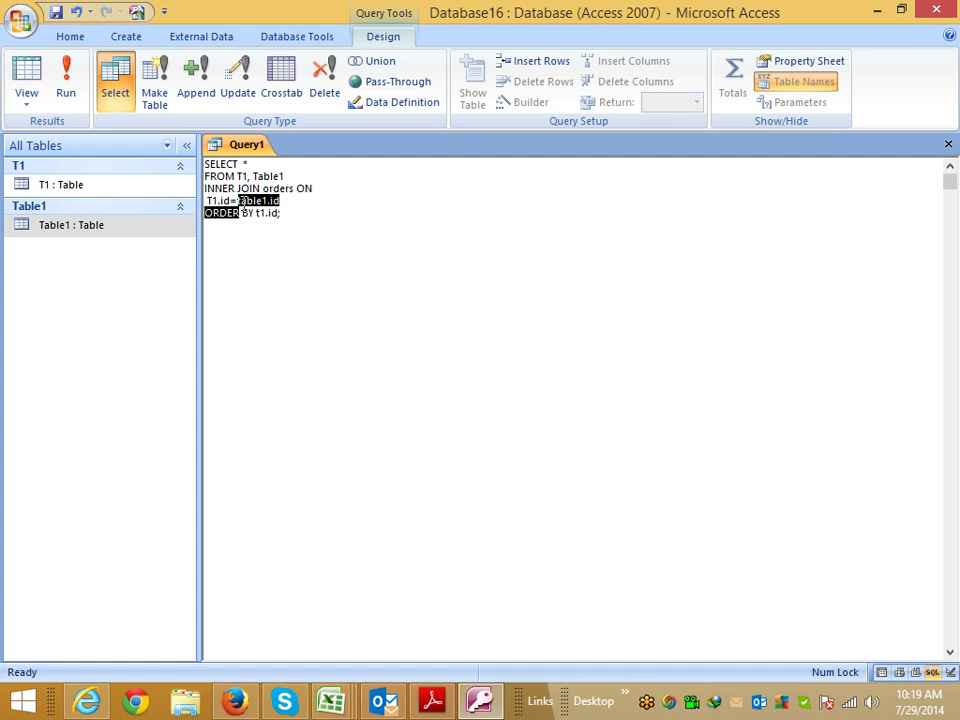
click(324, 188)
key(BackSpace)
key(BackSpace)
click(207, 201)
text(on)
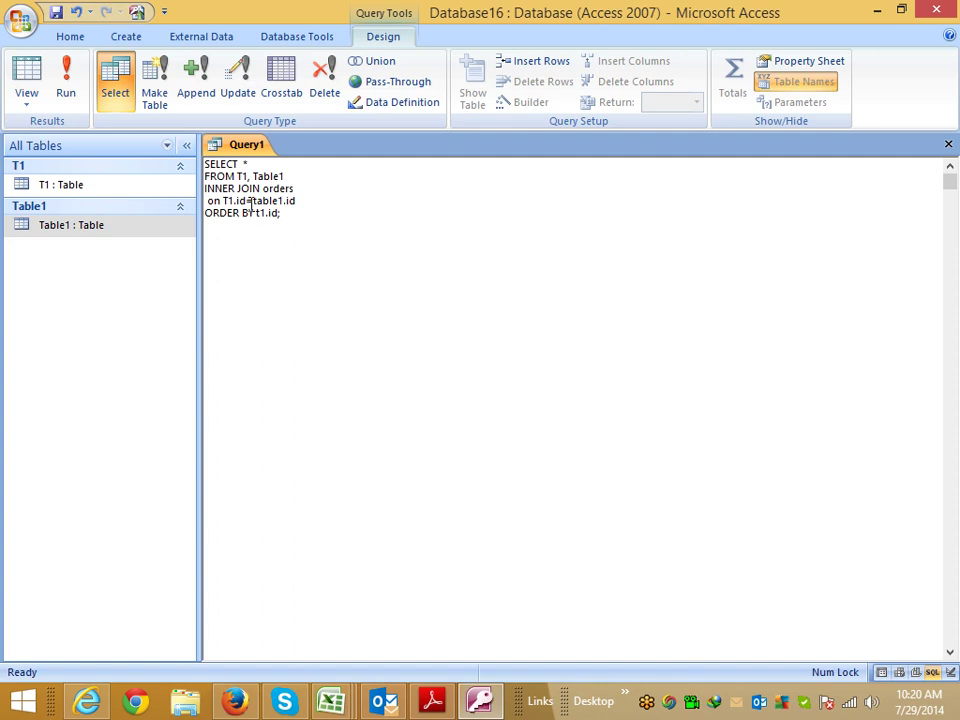
Step: Capitalise Table1 and ON so the line reads ON T1.id=Table1.id
drag(253, 200, 259, 200)
text(T)
click(259, 250)
double_click(212, 200)
key(Delete)
text(ON)
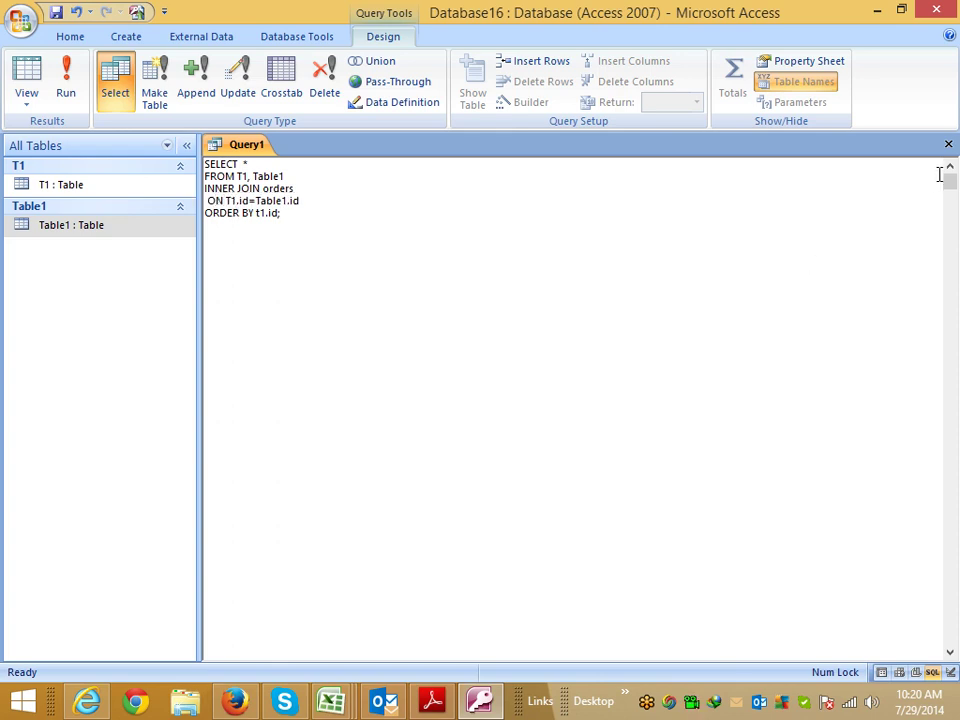
Step: Retry saving Query1, dismiss the JOIN error, and remove the space before ON
click(948, 144)
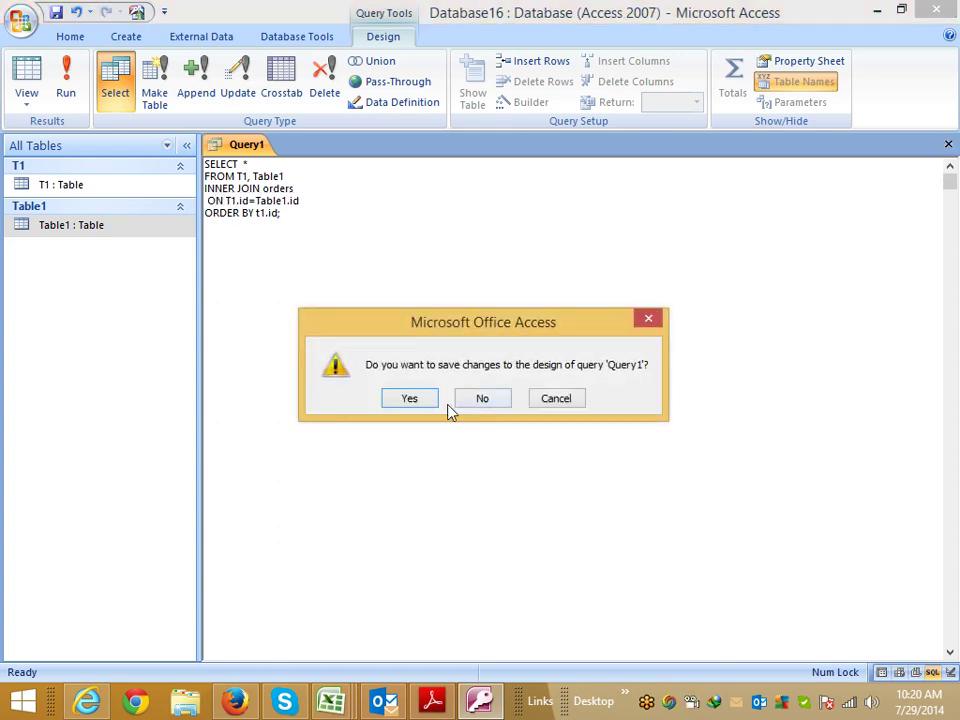
click(419, 406)
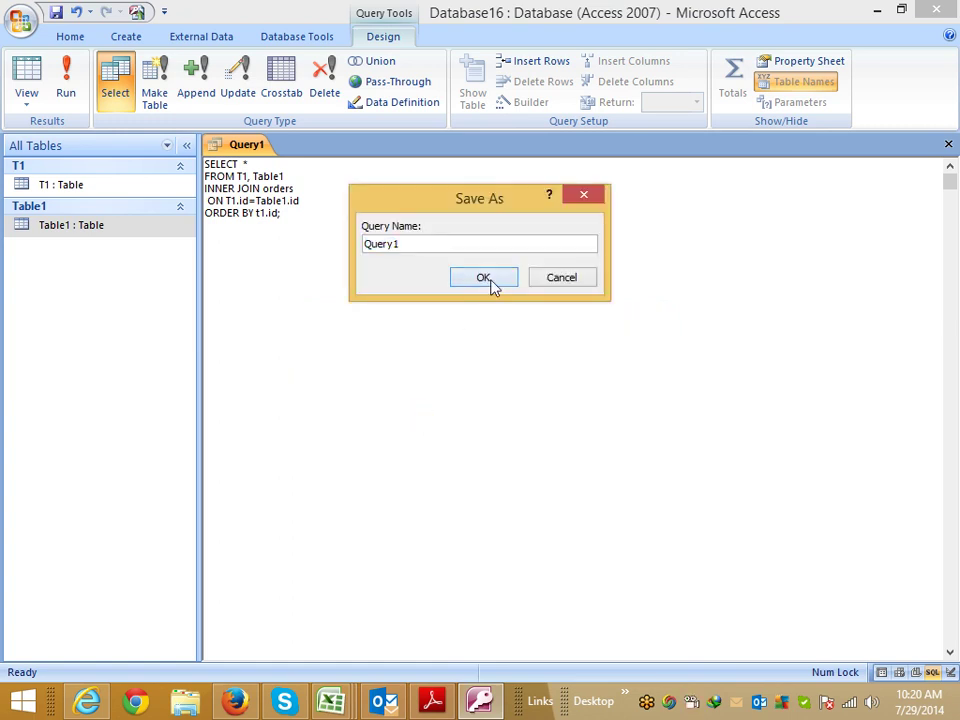
click(490, 284)
click(446, 398)
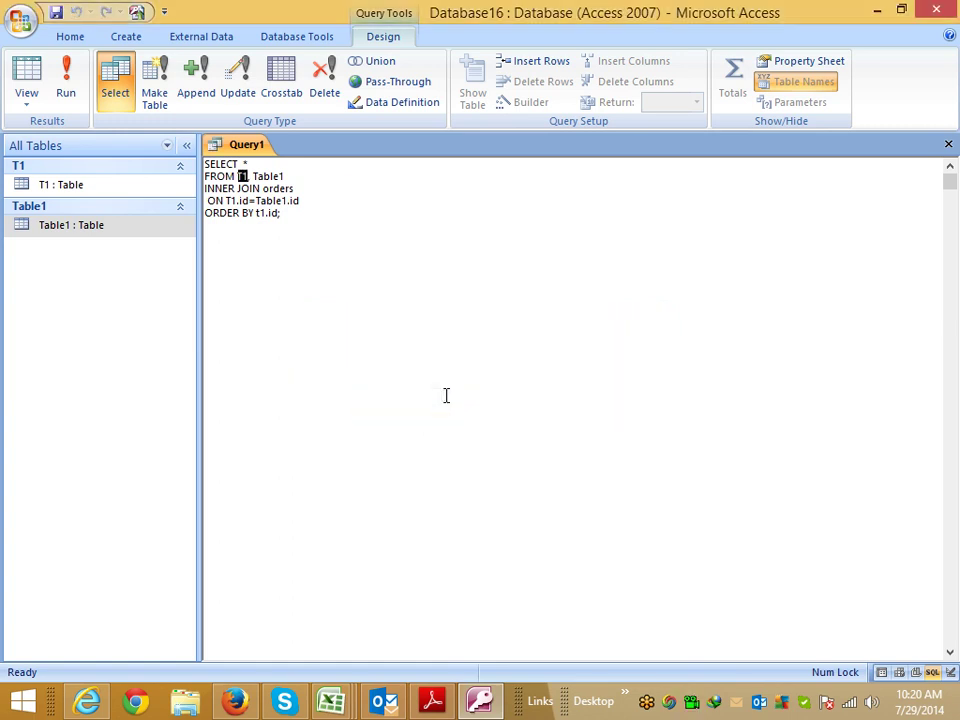
click(257, 203)
key(Home)
key(Delete)
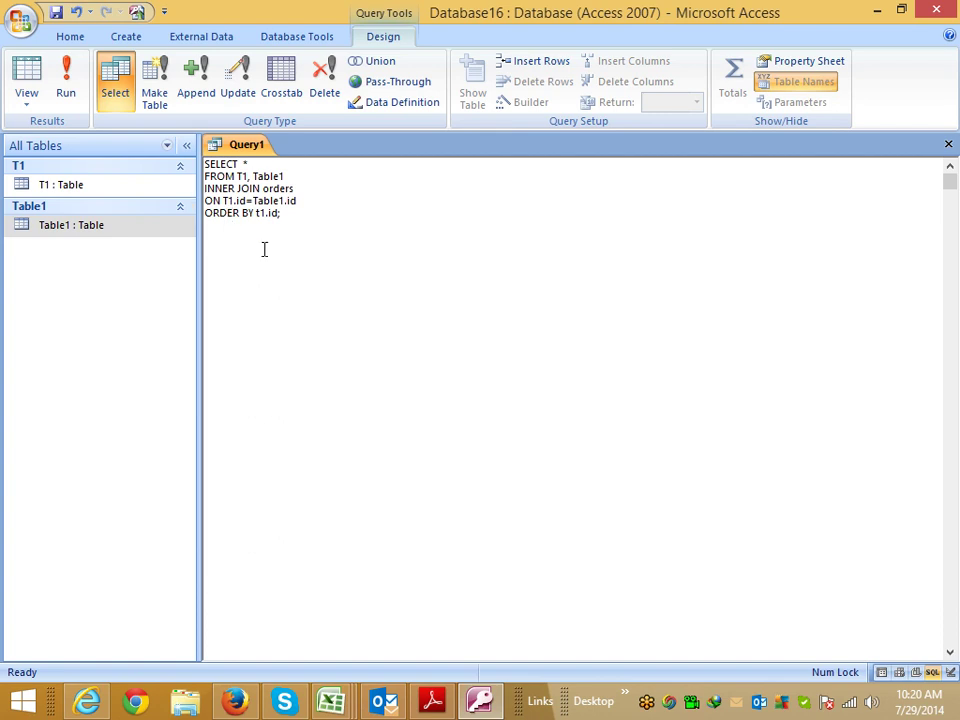
Step: Open the T1 and Table1 datasheets to check their records
double_click(85, 187)
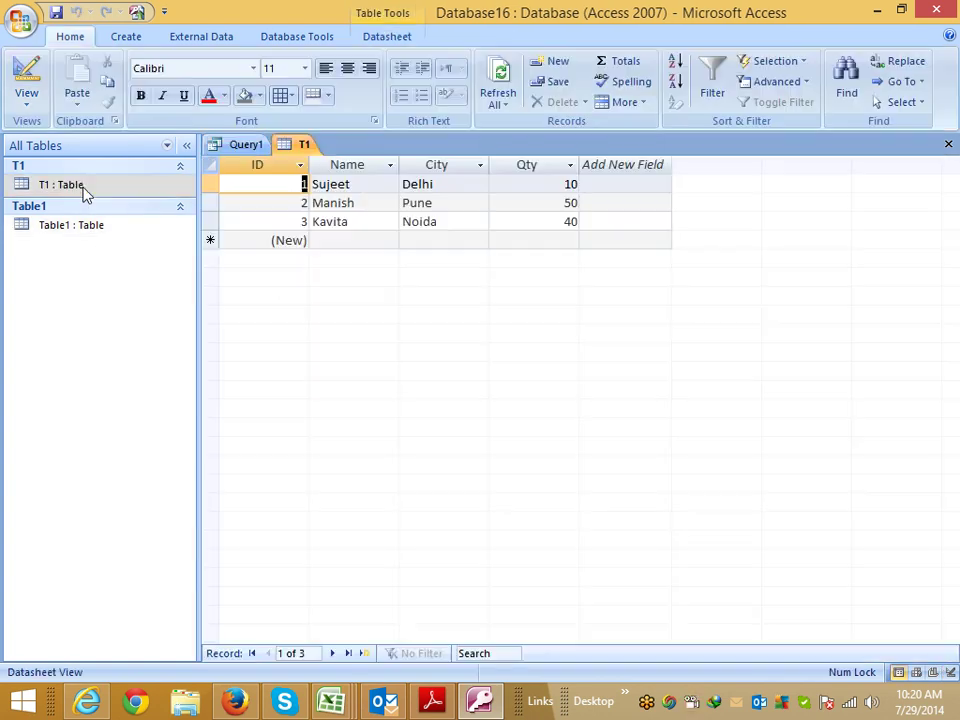
click(947, 145)
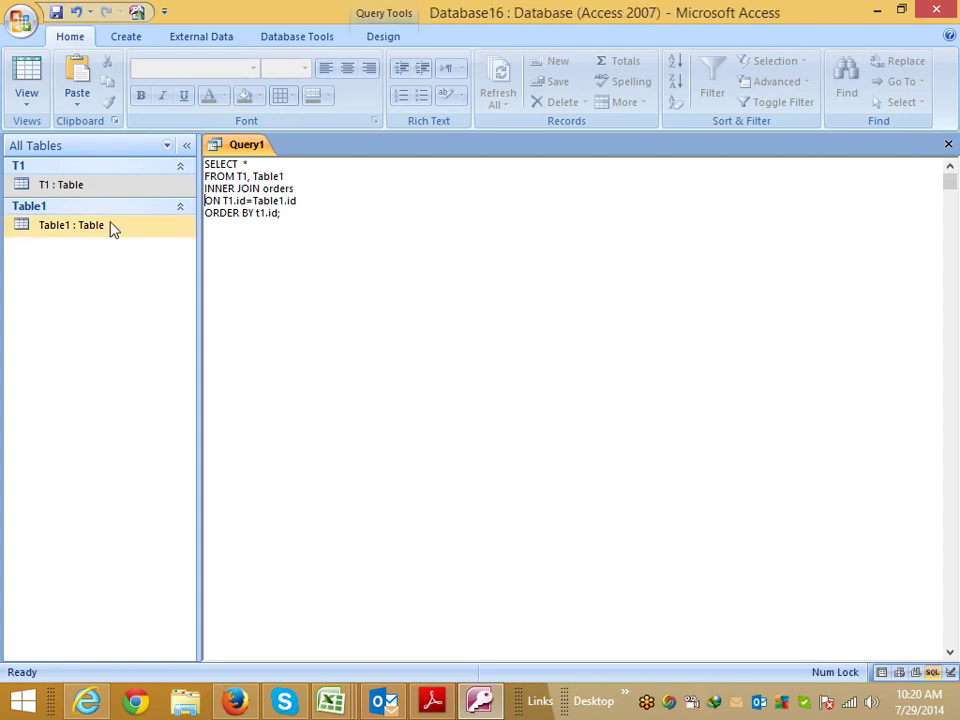
double_click(108, 226)
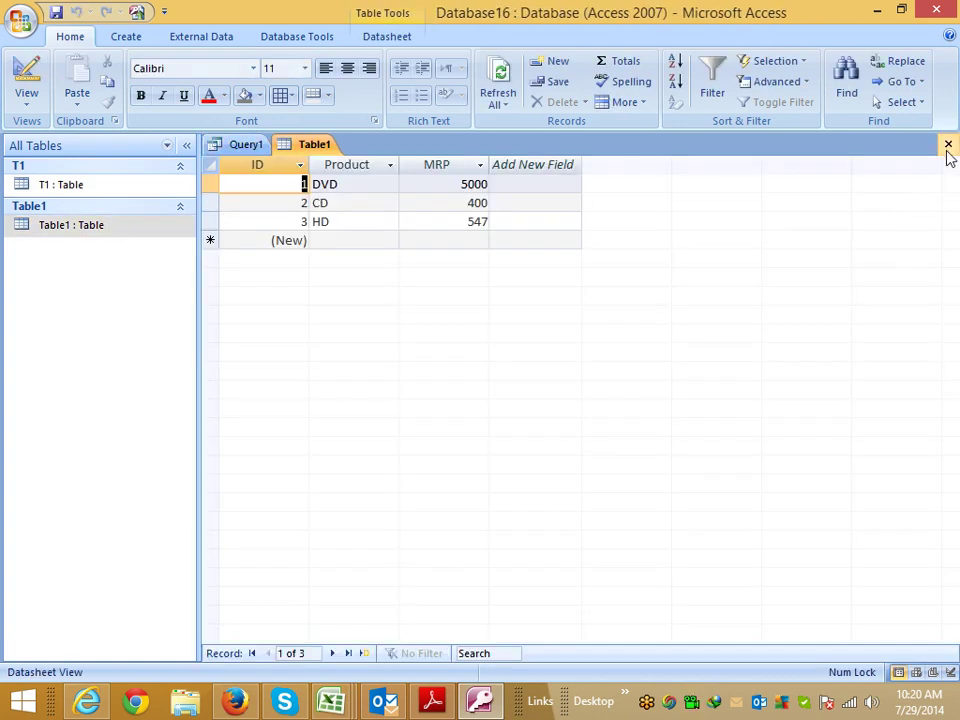
click(948, 146)
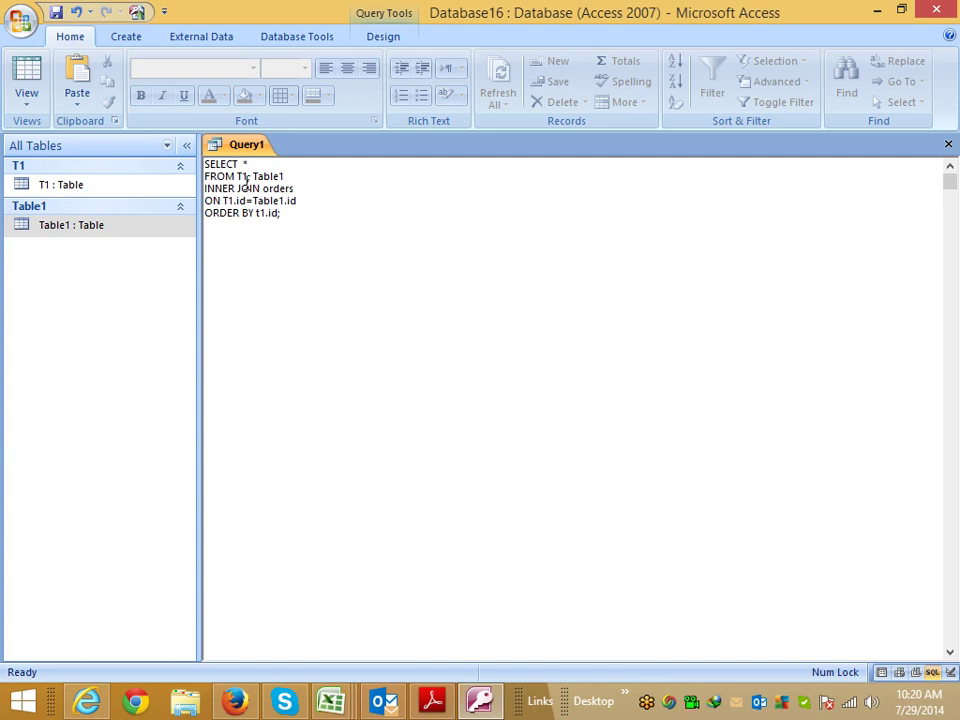
Step: Compare the FROM line with the tutorial, then delete all of Query1's SQL
double_click(242, 176)
double_click(272, 177)
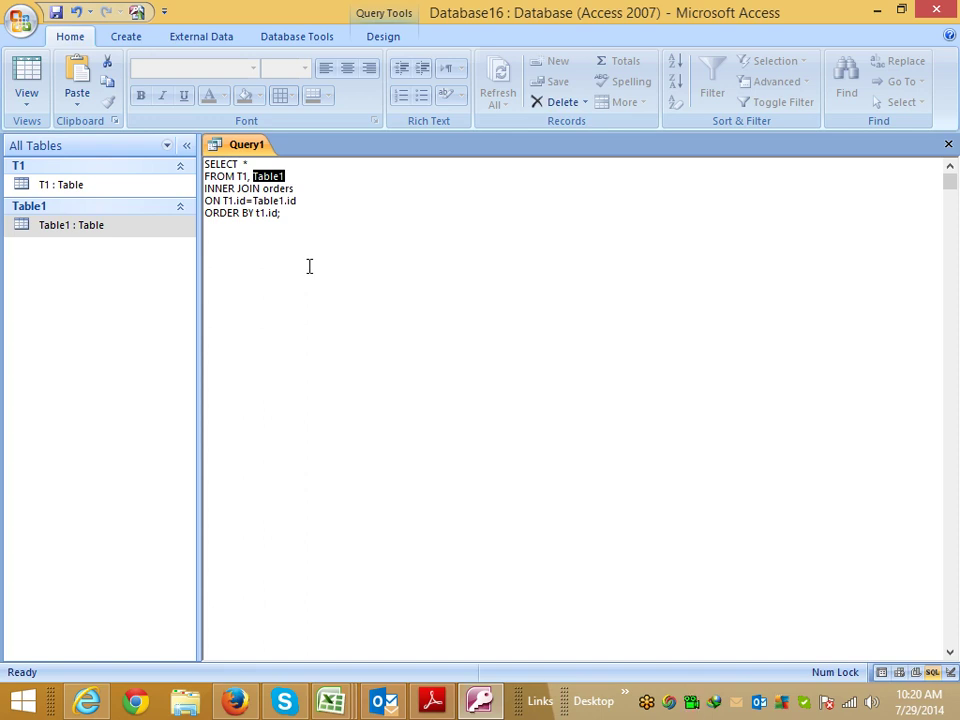
key(alt+Tab)
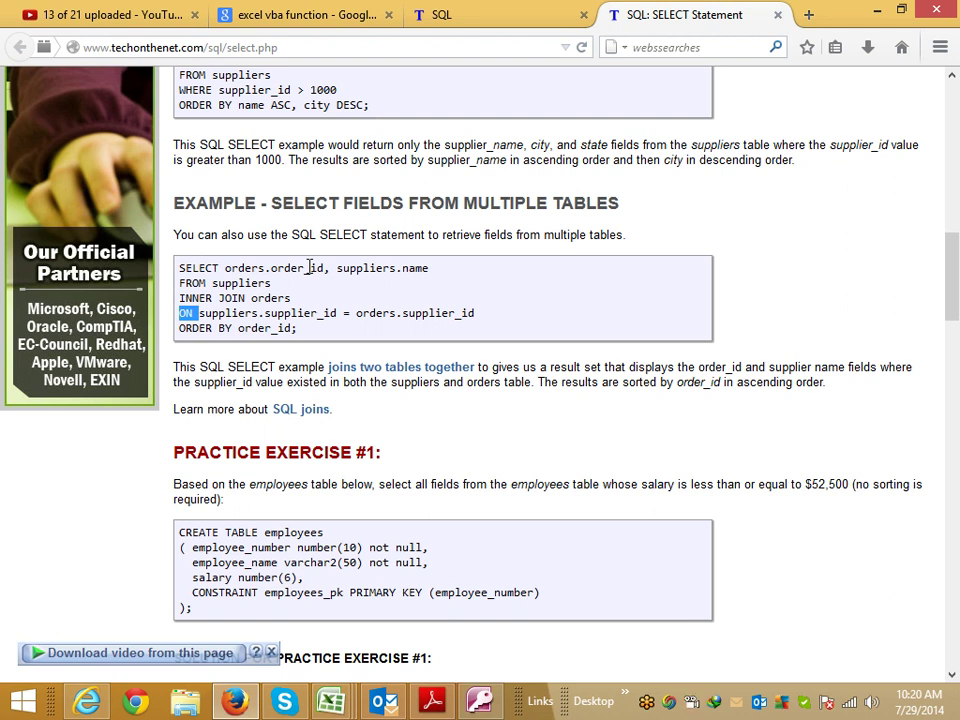
key(alt+Tab)
key(ctrl+a)
key(Delete)
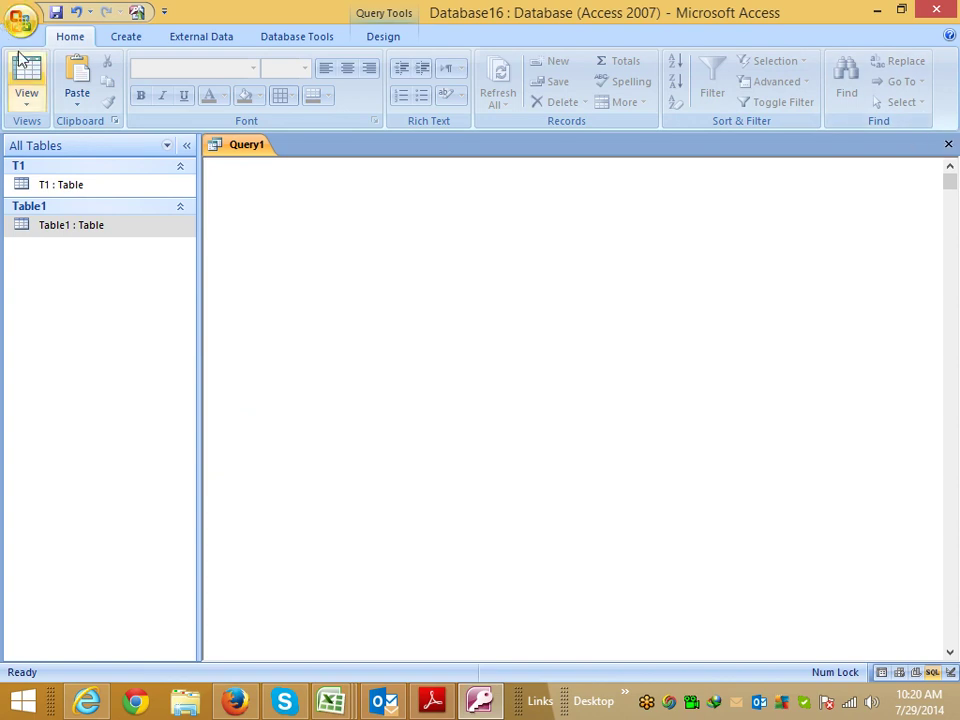
Step: In Design View, add T1 and Table1 to Query1, removing the duplicate Table1_1
click(35, 113)
click(79, 305)
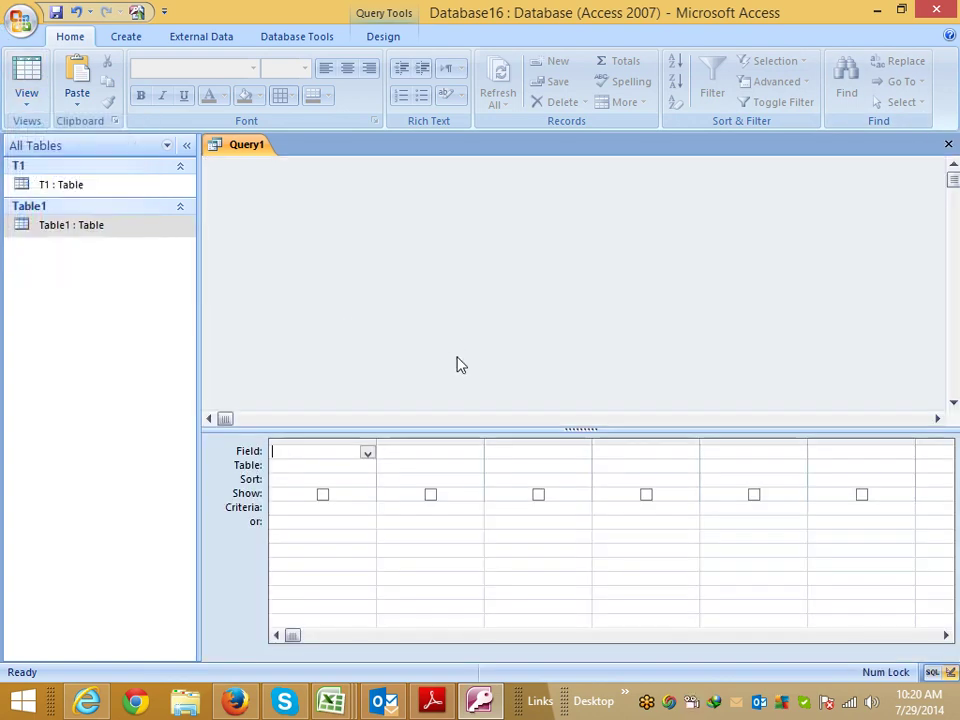
right_click(398, 217)
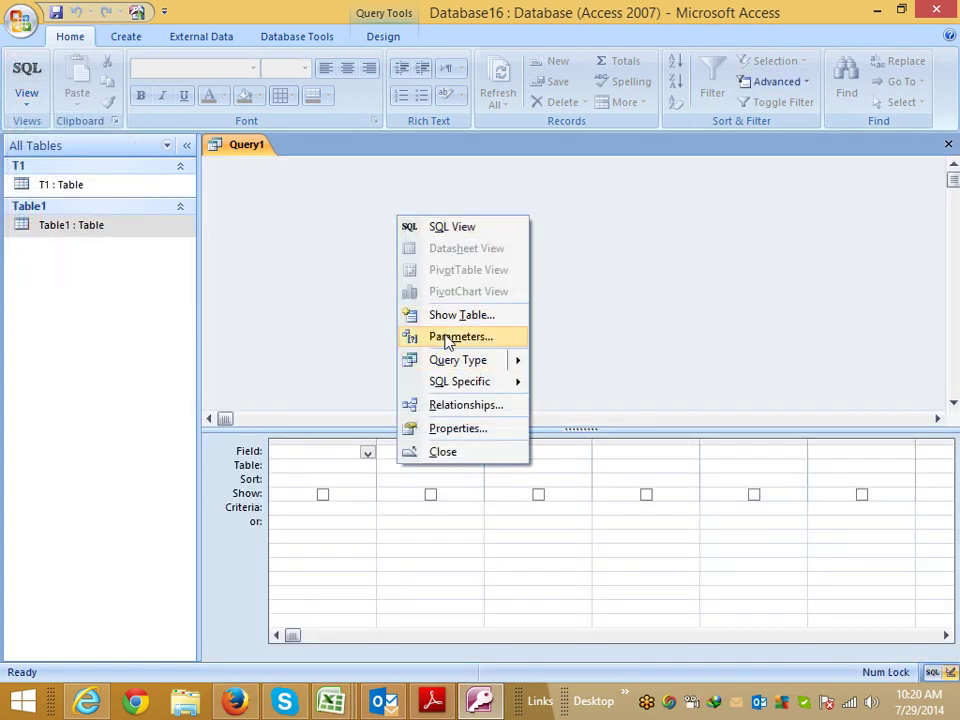
click(469, 316)
double_click(390, 456)
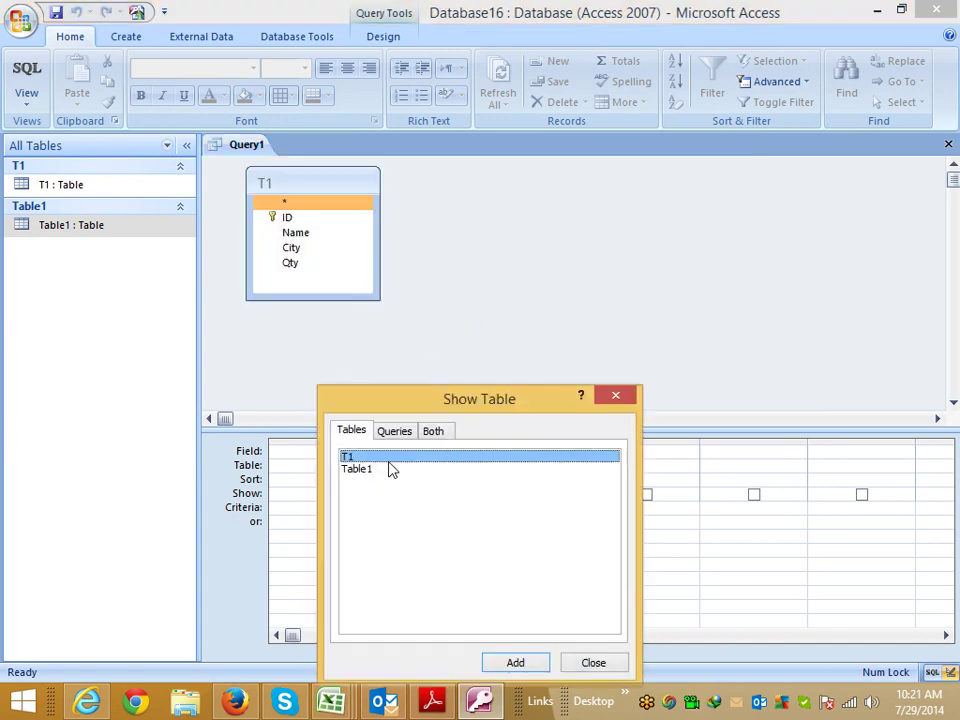
double_click(383, 470)
click(527, 663)
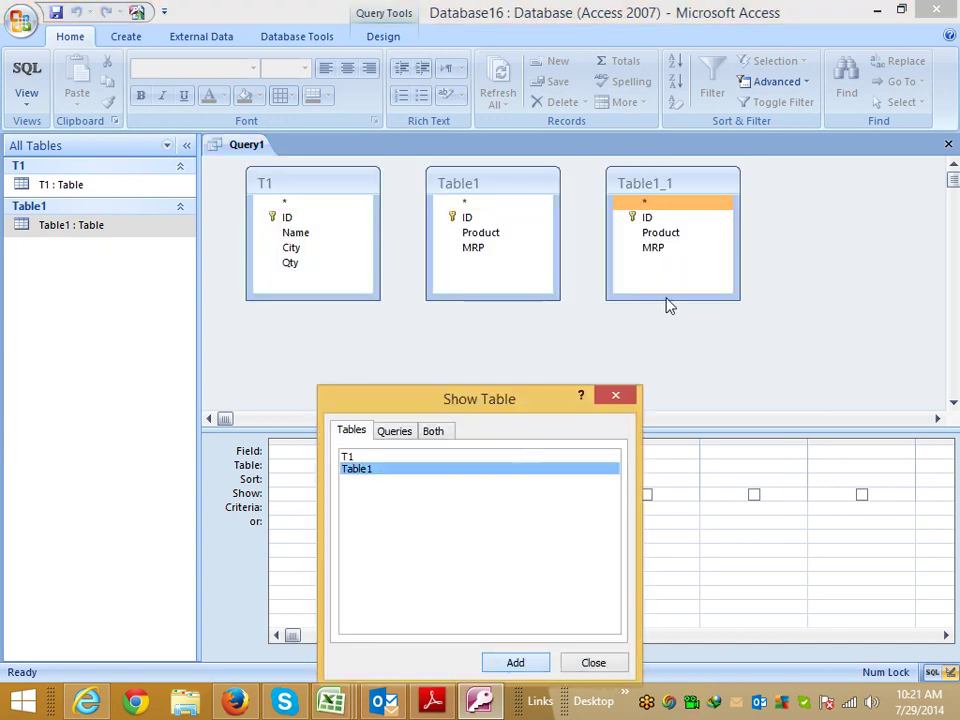
click(615, 395)
click(666, 188)
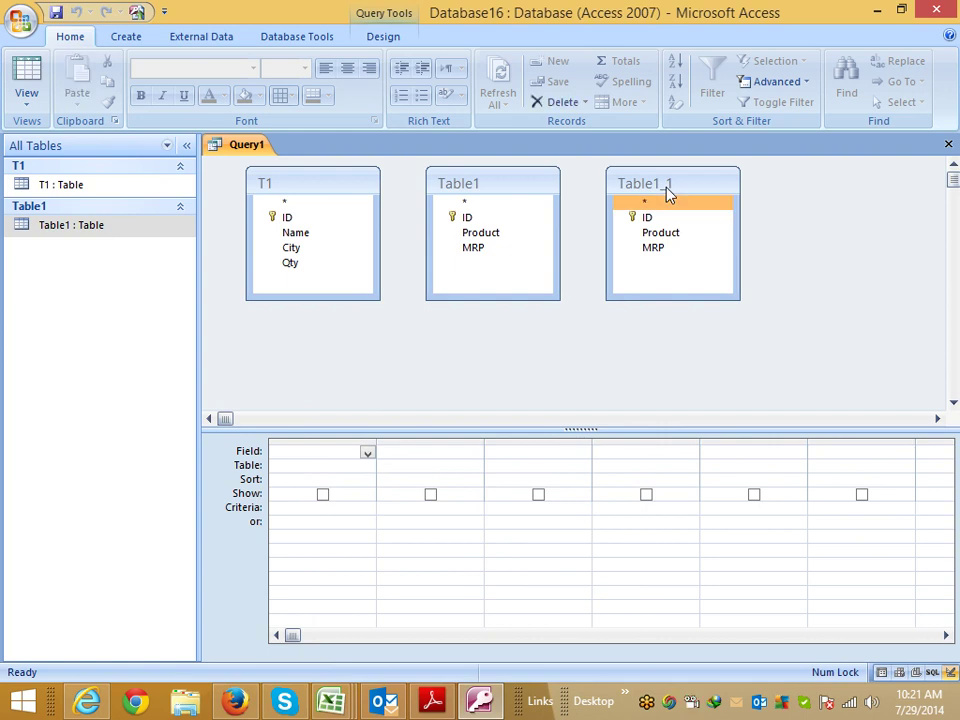
key(Delete)
Step: Add all fields of T1 and Table1 and join them on ID
double_click(283, 203)
click(470, 204)
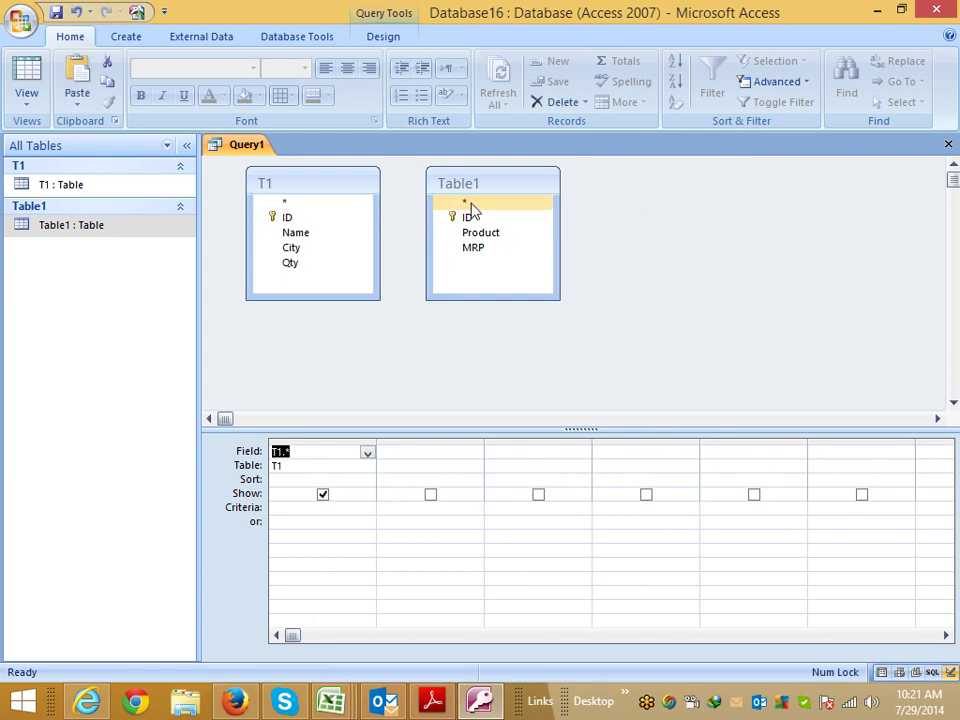
double_click(471, 205)
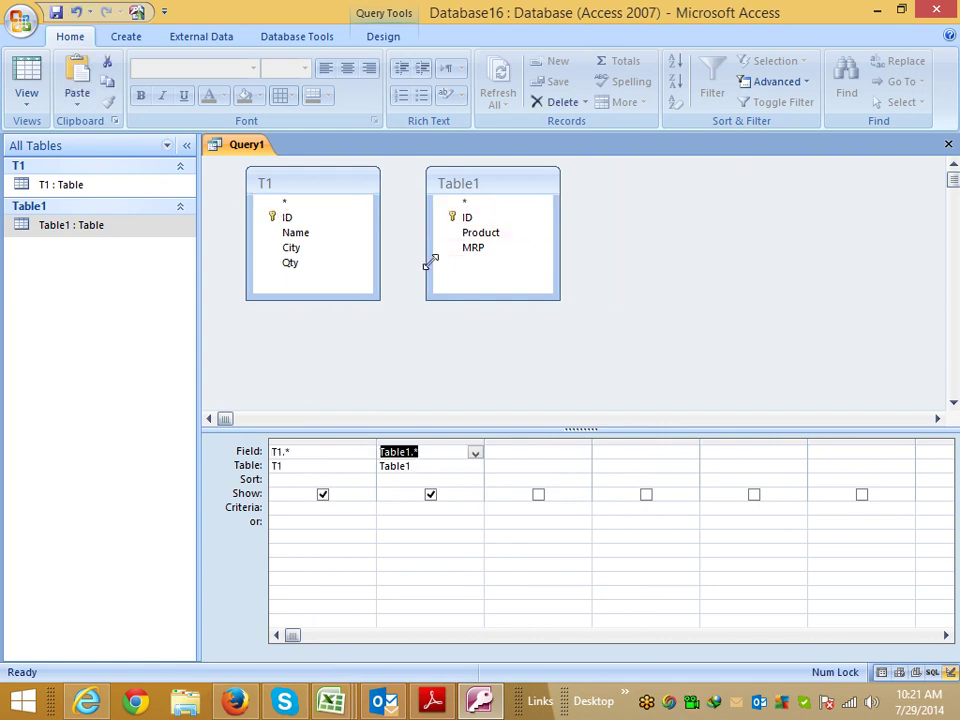
drag(466, 217, 286, 218)
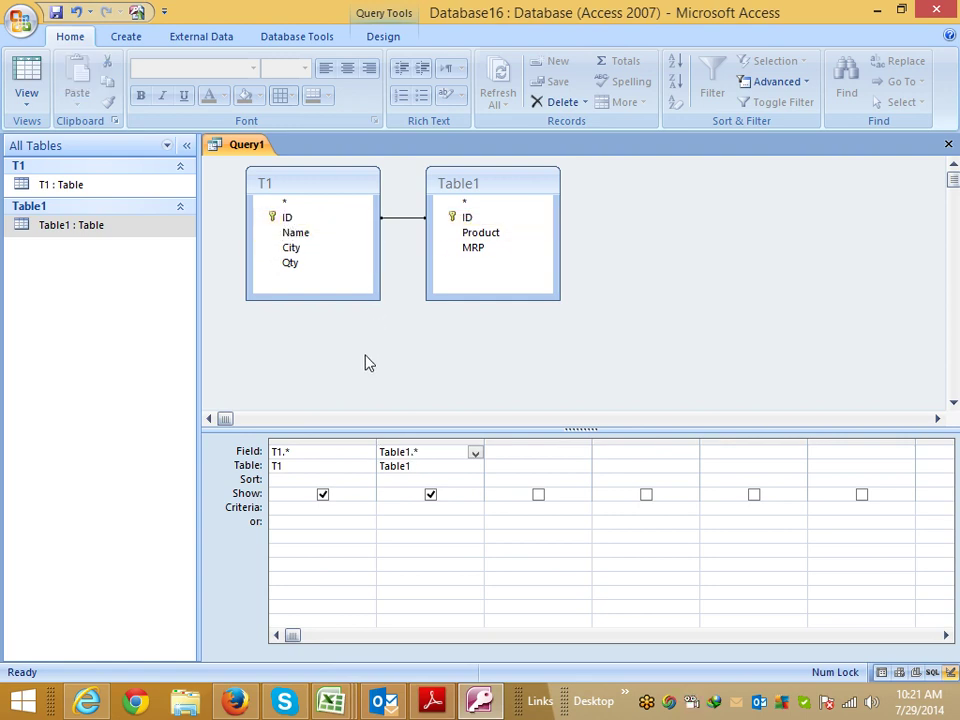
click(27, 100)
Step: Show Query1 as SQL and inspect its INNER JOIN T1 clause
click(64, 258)
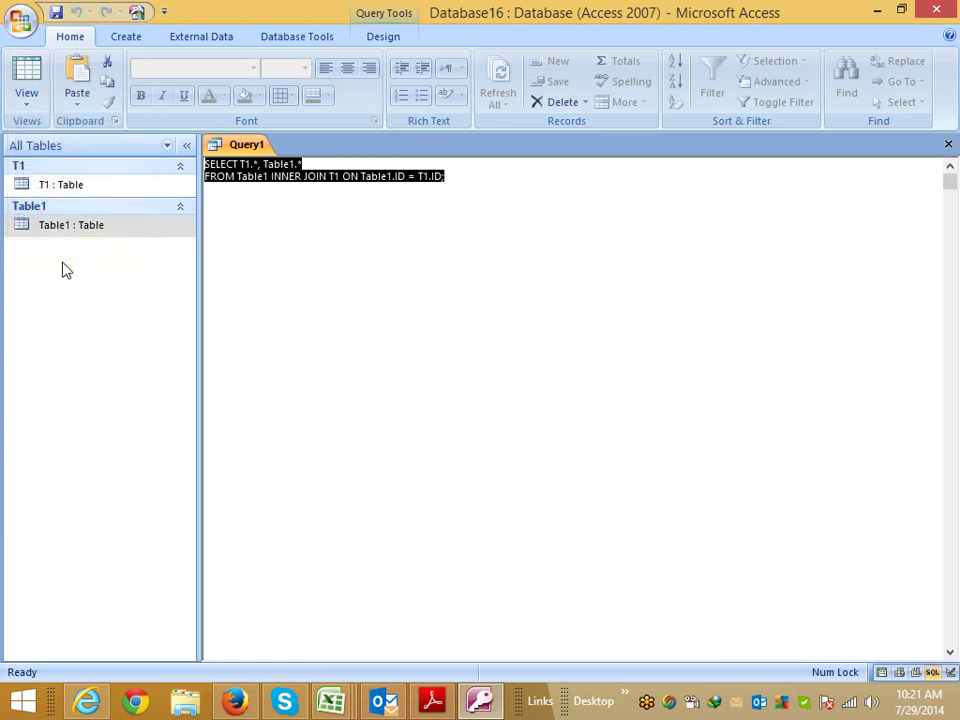
double_click(316, 176)
double_click(334, 176)
click(334, 176)
double_click(334, 176)
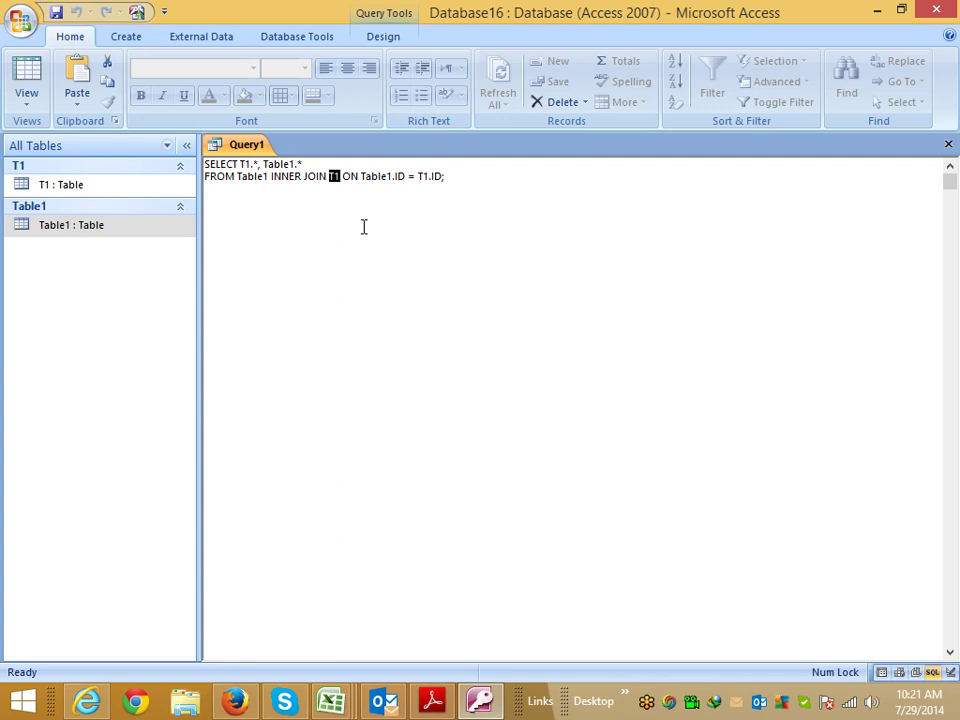
key(ctrl+a)
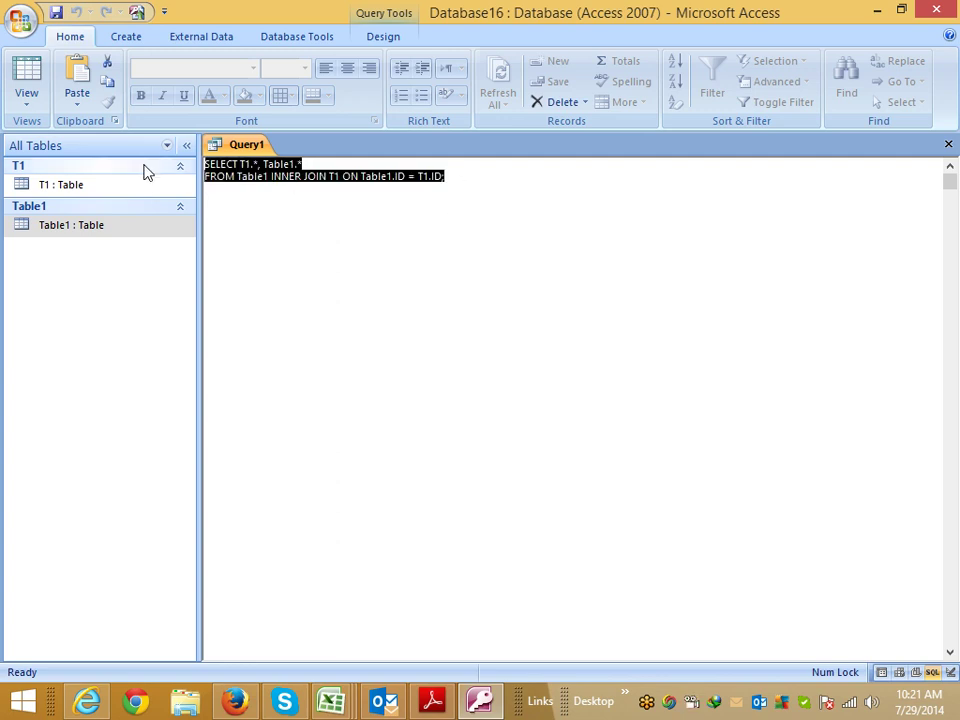
click(147, 172)
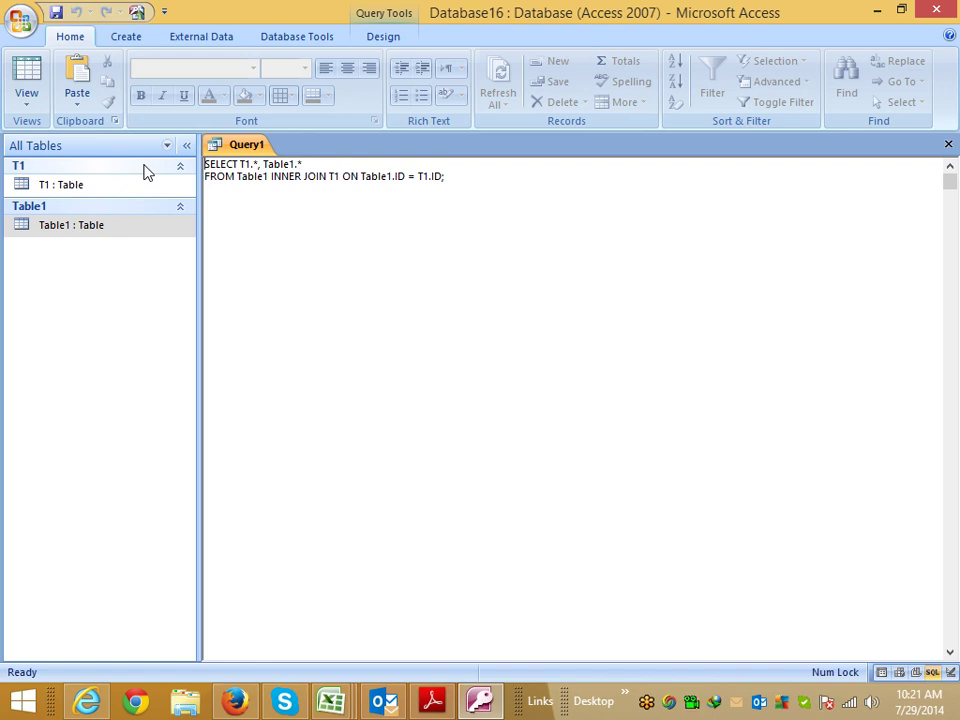
Step: Split the field list onto its own line and make the first line SELECT *
key(Right)
key(Right)
key(Right)
key(Right)
key(Right)
key(Right)
key(Return)
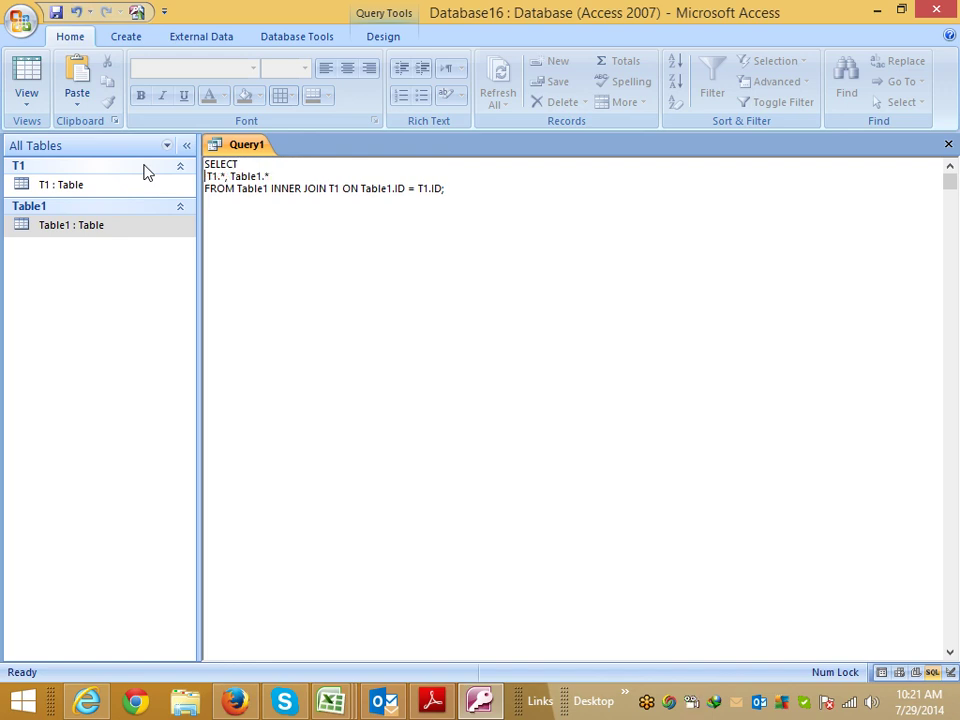
key(Right)
key(Right)
key(Right)
key(Right)
key(Right)
key(Right)
key(BackSpace)
key(Return)
click(249, 165)
text(*)
Step: Delete the T1.*, Table1.* line and rewrite the FROM clause as 'FROM T1 , Table1'
key(Down)
key(Left)
key(Left)
key(Left)
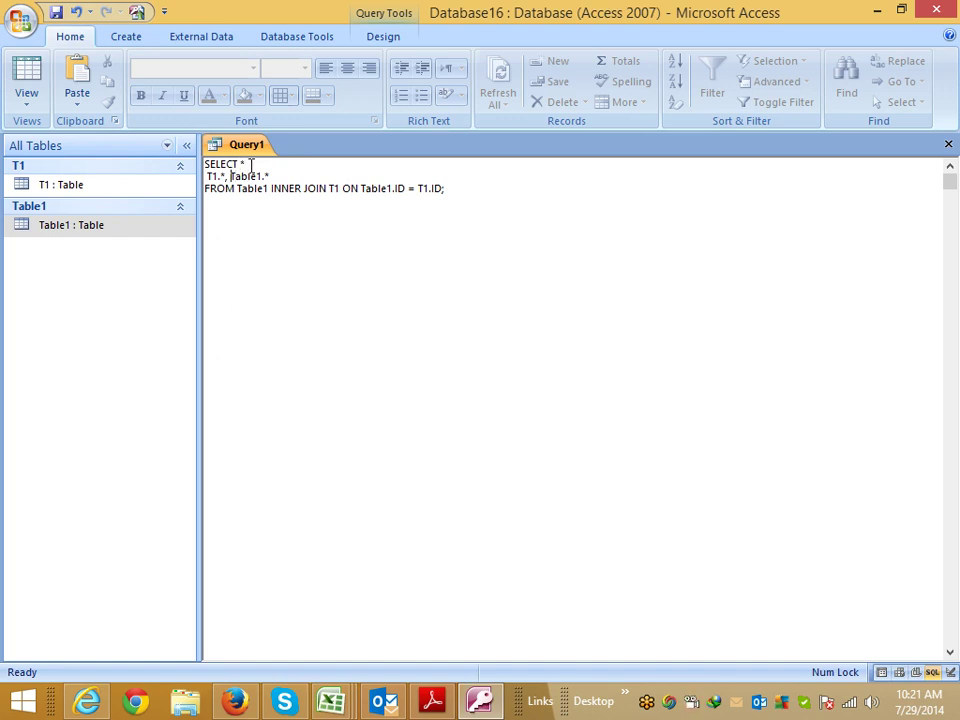
key(BackSpace)
key(BackSpace)
key(BackSpace)
key(BackSpace)
key(BackSpace)
key(BackSpace)
key(BackSpace)
key(Delete)
key(Delete)
key(Delete)
key(Delete)
key(Delete)
key(Delete)
key(Delete)
key(Delete)
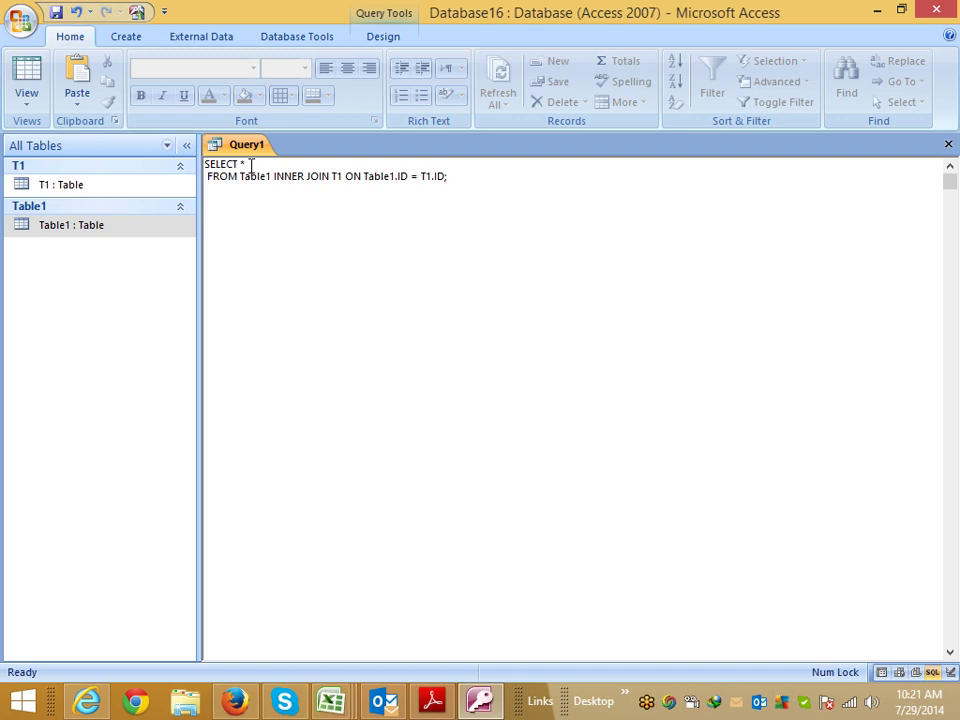
key(Delete)
text(F)
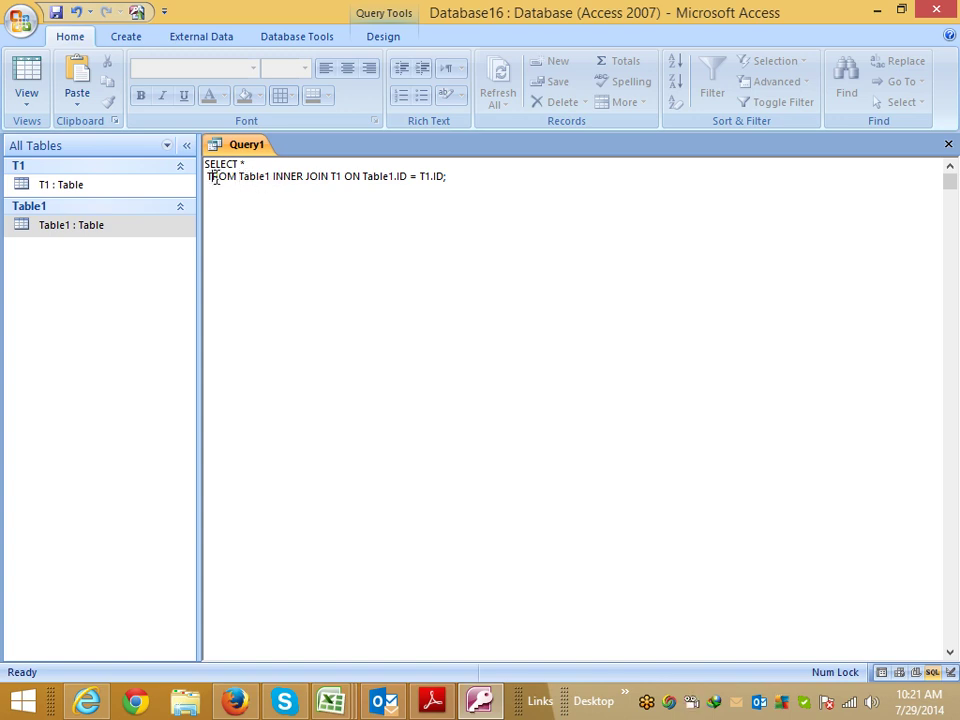
key(BackSpace)
text(FROM )
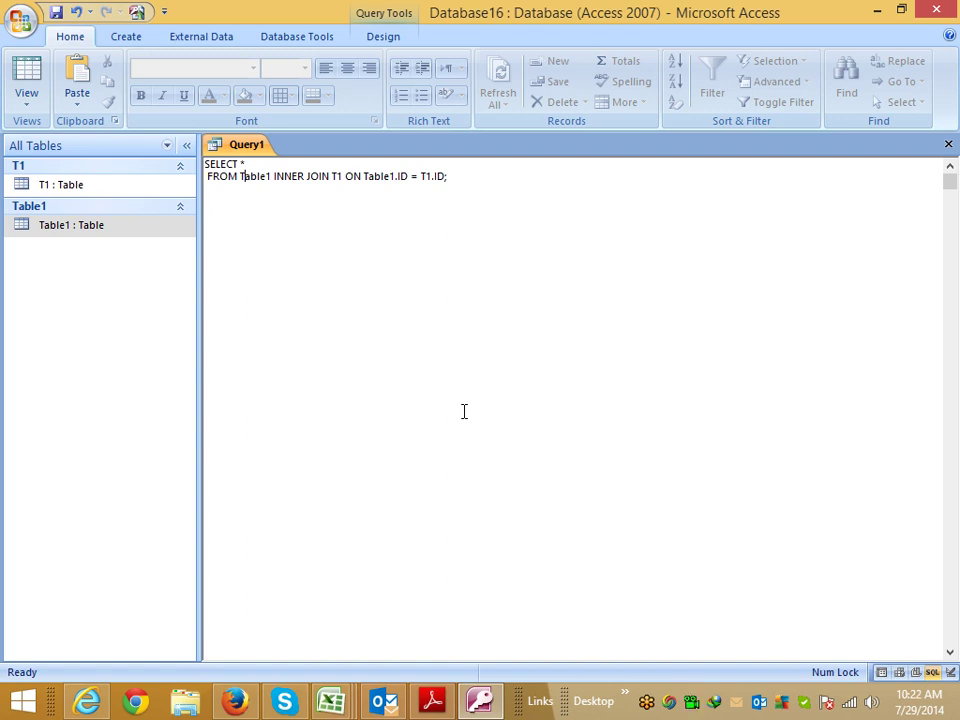
text(T1 ,)
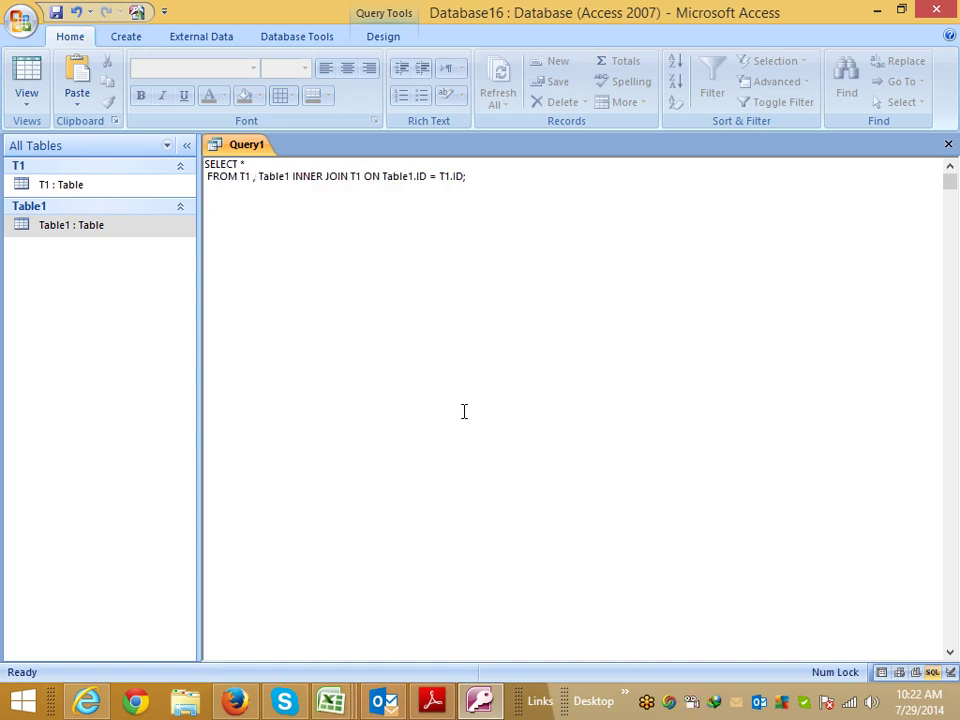
Step: Move the INNER JOIN clause onto its own line
key(Right)
key(Right)
key(Right)
key(Right)
key(Right)
key(Right)
key(Return)
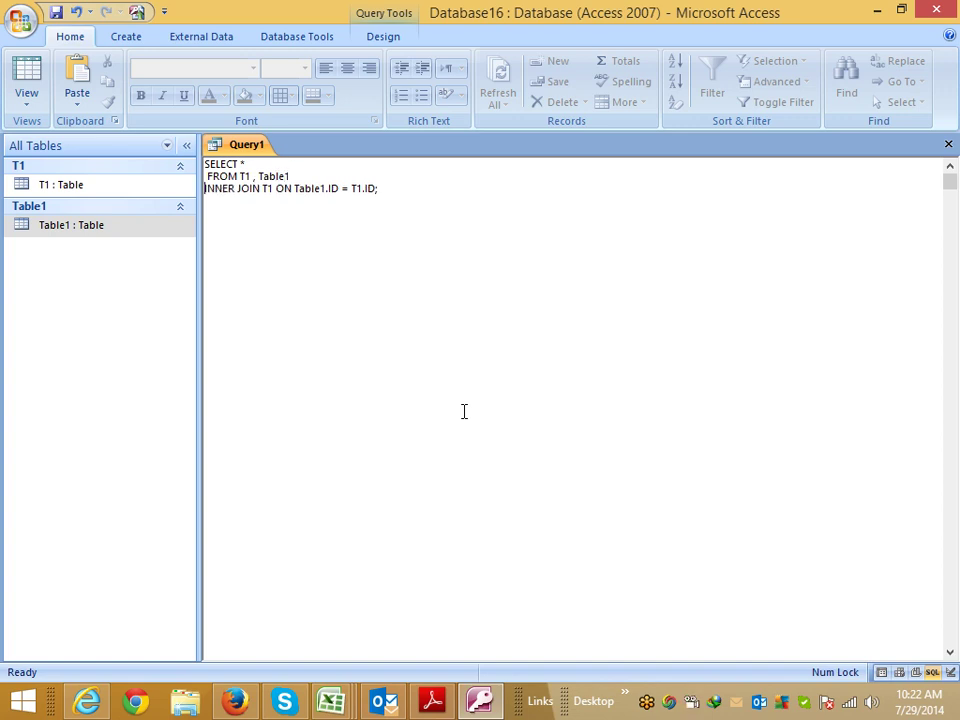
key(Right)
key(Right)
key(Right)
key(Right)
key(Right)
key(Right)
key(Right)
key(Right)
key(Right)
key(Right)
key(Right)
key(Right)
key(Right)
key(Right)
key(Right)
key(Left)
key(Left)
key(Left)
key(Caps_Lock)
key(Left)
key(Left)
key(Right)
key(Right)
key(Right)
key(Right)
key(Right)
key(Right)
key(Right)
Step: Close and save Query1 under its existing name
click(948, 144)
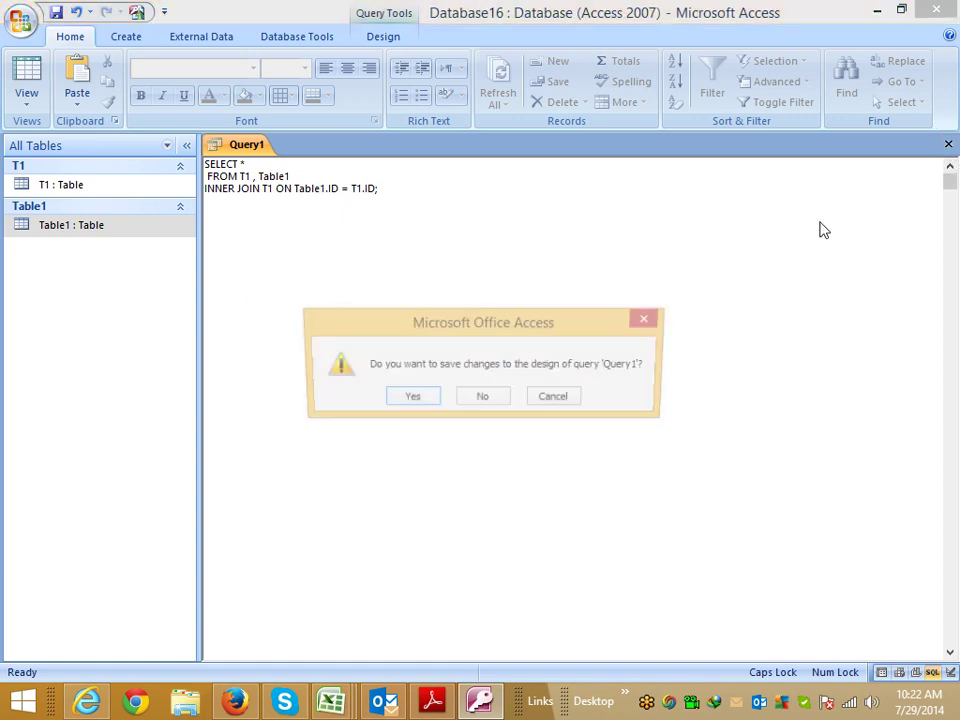
click(416, 398)
click(489, 281)
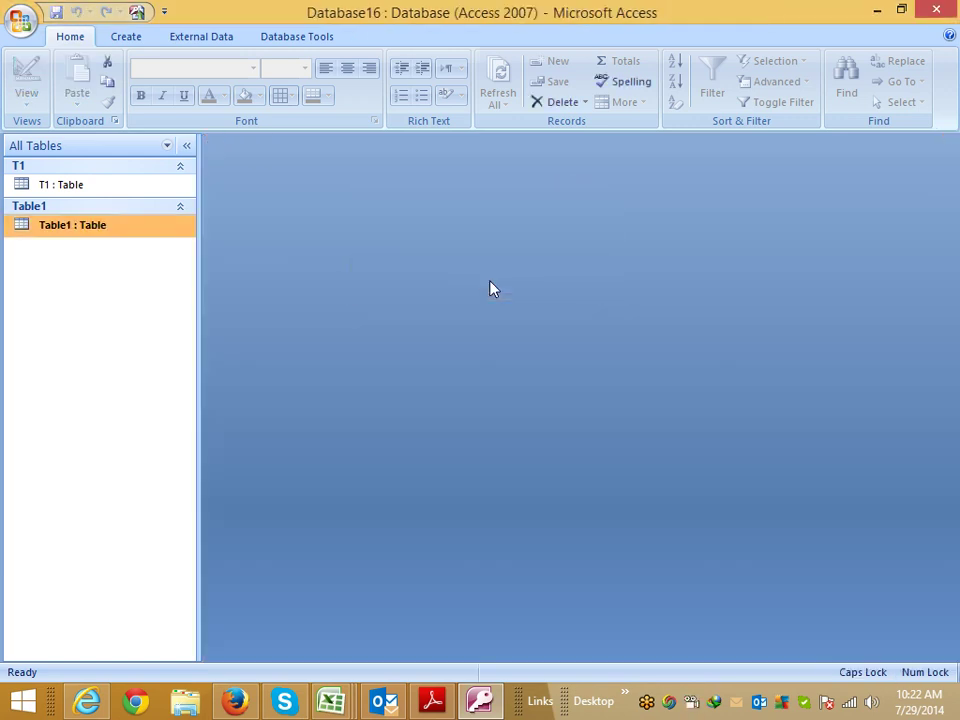
Step: Run Query1, dismiss the 'Cannot repeat table name T1' error, and reopen it for editing
click(56, 269)
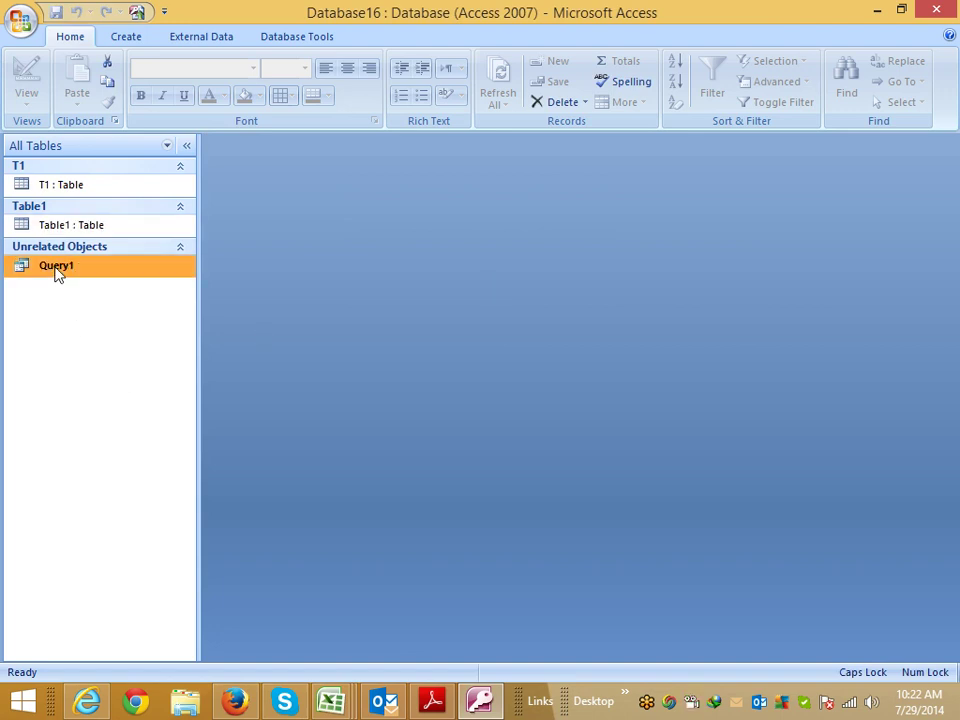
double_click(57, 270)
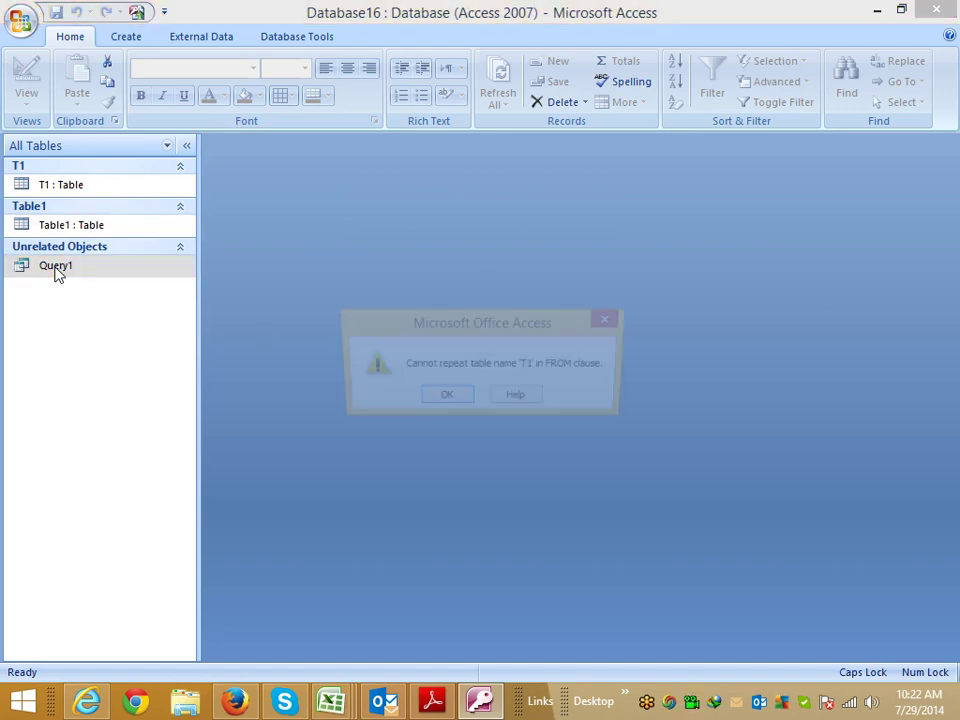
click(444, 399)
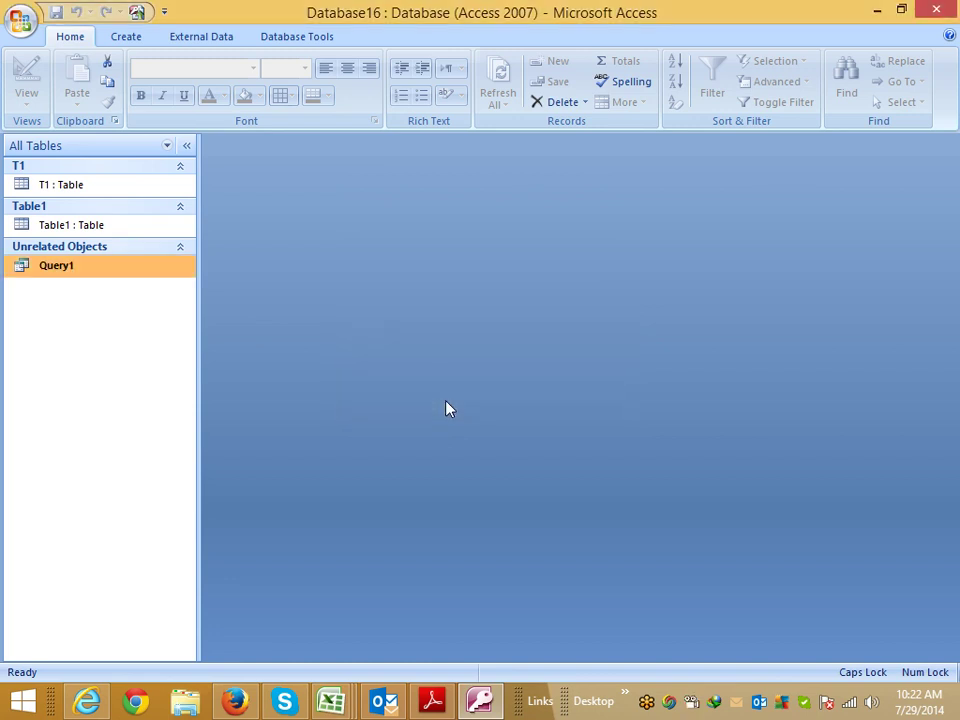
right_click(77, 271)
click(115, 300)
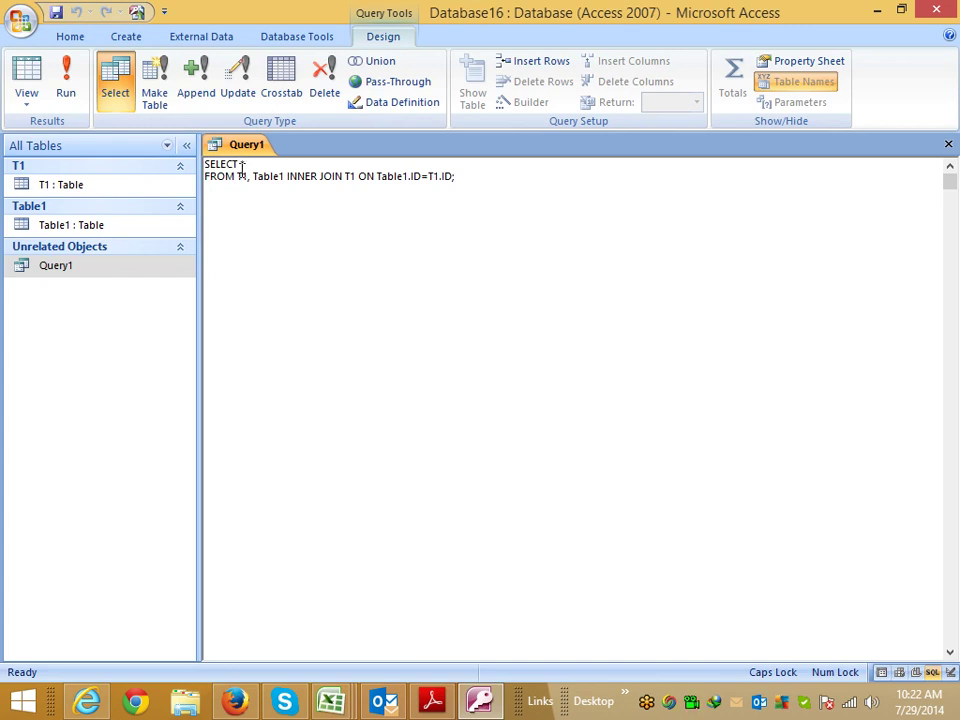
Step: Replace the * after SELECT with t1.*, keeping the FROM clause on its own line
key(BackSpace)
text(t1)
key(Delete)
key(Return)
key(Up)
key(Right)
key(Right)
key(Right)
key(Right)
key(Right)
key(Right)
key(Right)
key(Right)
text(.)
Step: Append ',table1.*' to the SELECT line, fixing typos, and close Query1 to get the save prompt
click(318, 165)
text(,)
text(ta)
key(BackSpace)
text(ABLE)
key(BackSpace)
key(BackSpace)
key(BackSpace)
key(BackSpace)
key(BackSpace)
key(Caps_Lock)
text(table1.)
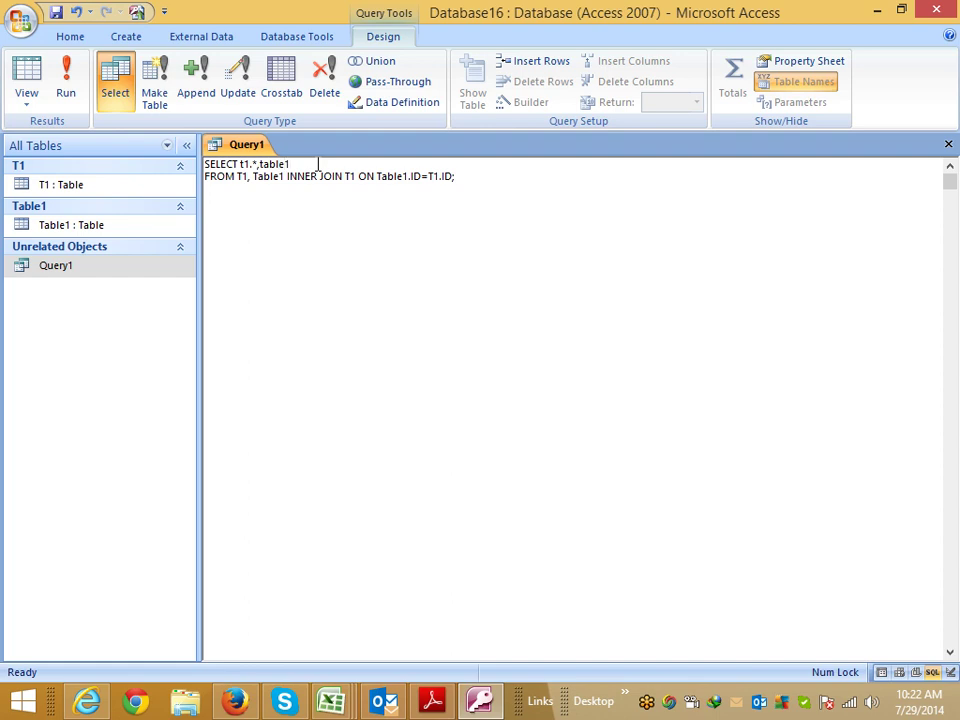
text(8)
key(BackSpace)
text(*)
click(336, 253)
click(947, 144)
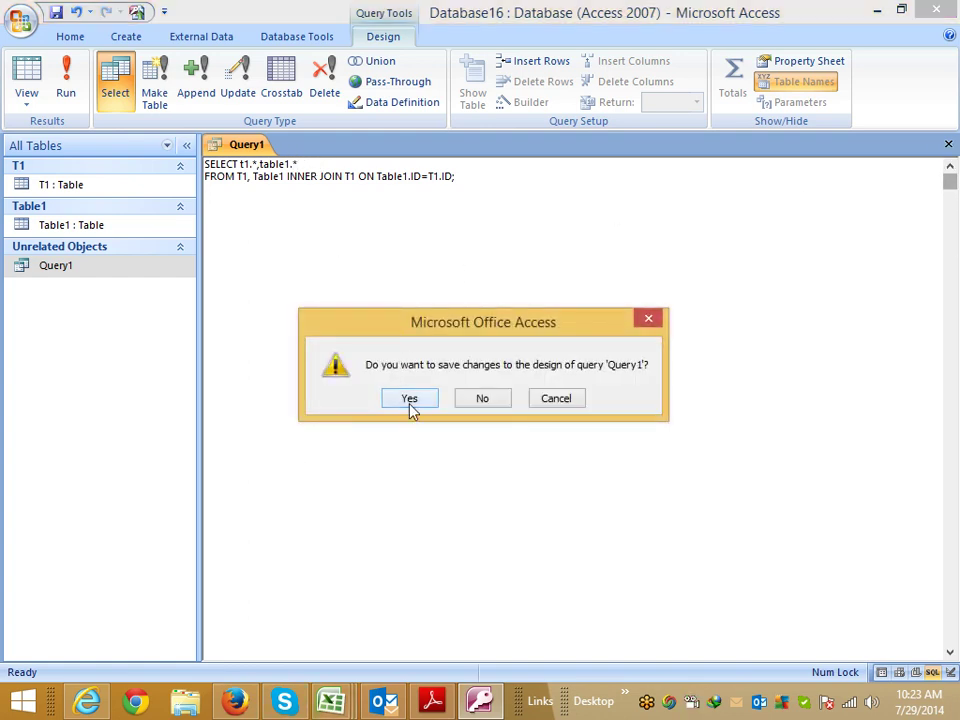
Step: Save Query1, run it into the 'Cannot repeat table name T1' error, and reopen it in Design View
click(409, 400)
double_click(67, 268)
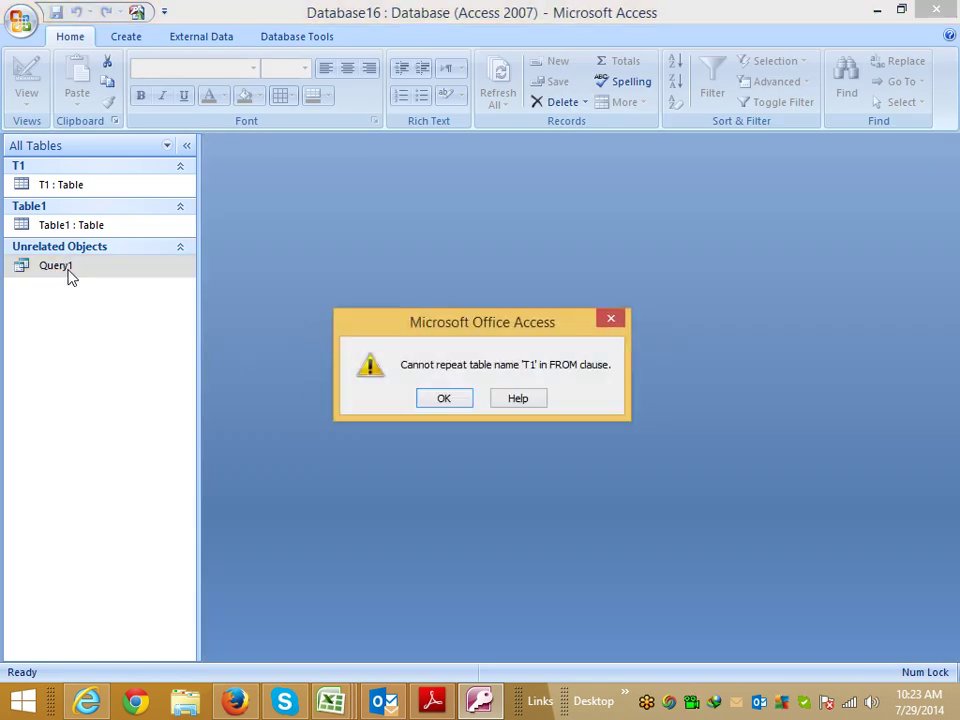
click(432, 400)
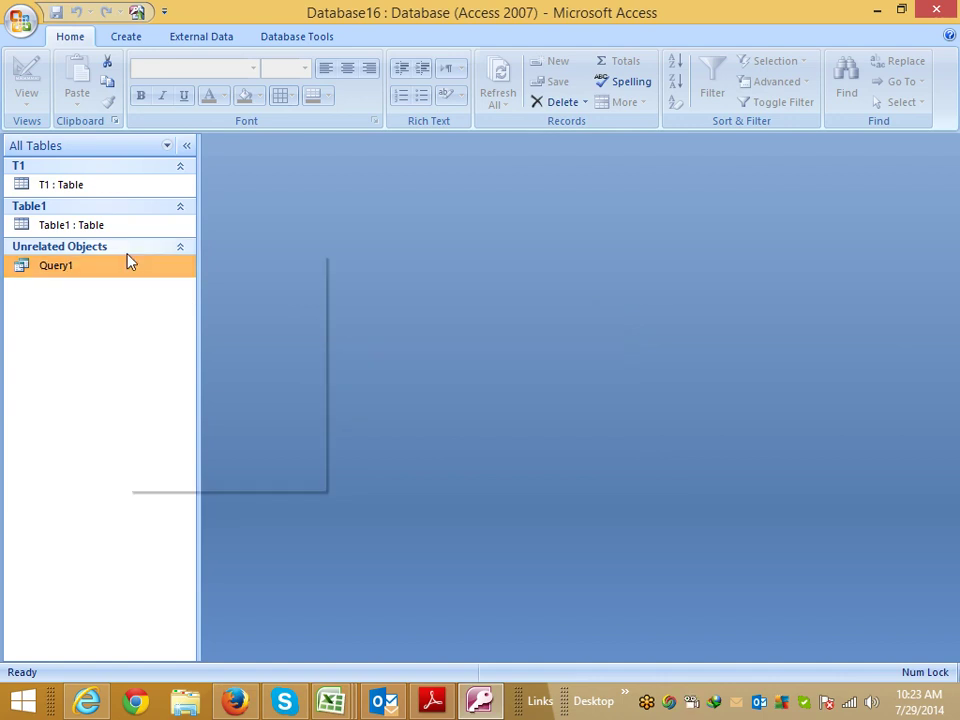
right_click(129, 259)
right_click(88, 274)
click(135, 302)
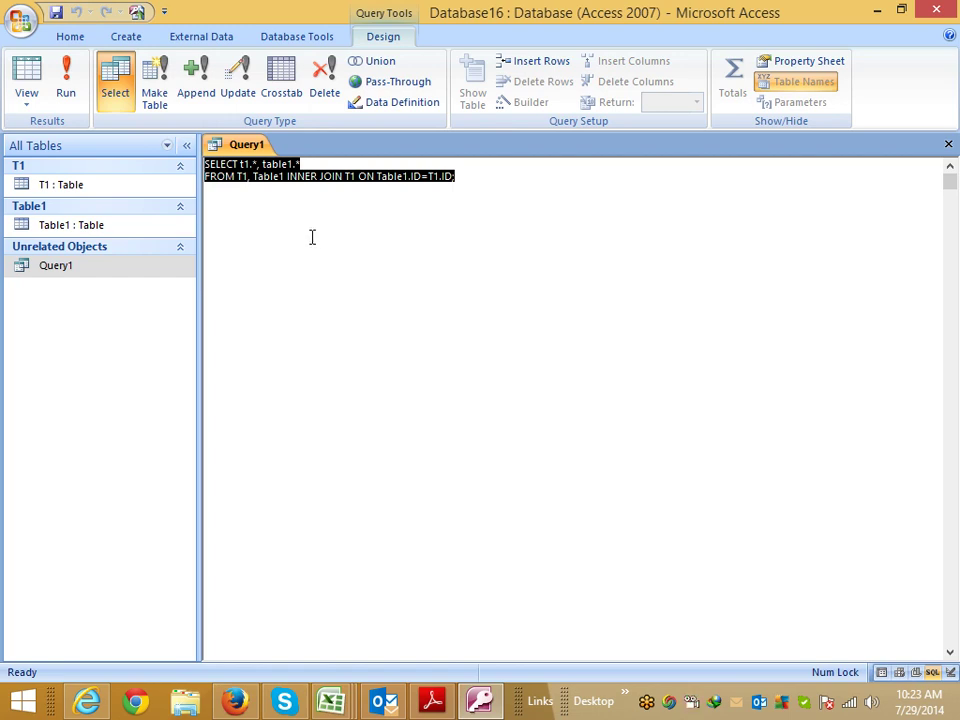
Step: Put INNER JOIN on its own line and list t1.name, t1.city, t1.add, table1.product, table1.mrp after SELECT
click(287, 176)
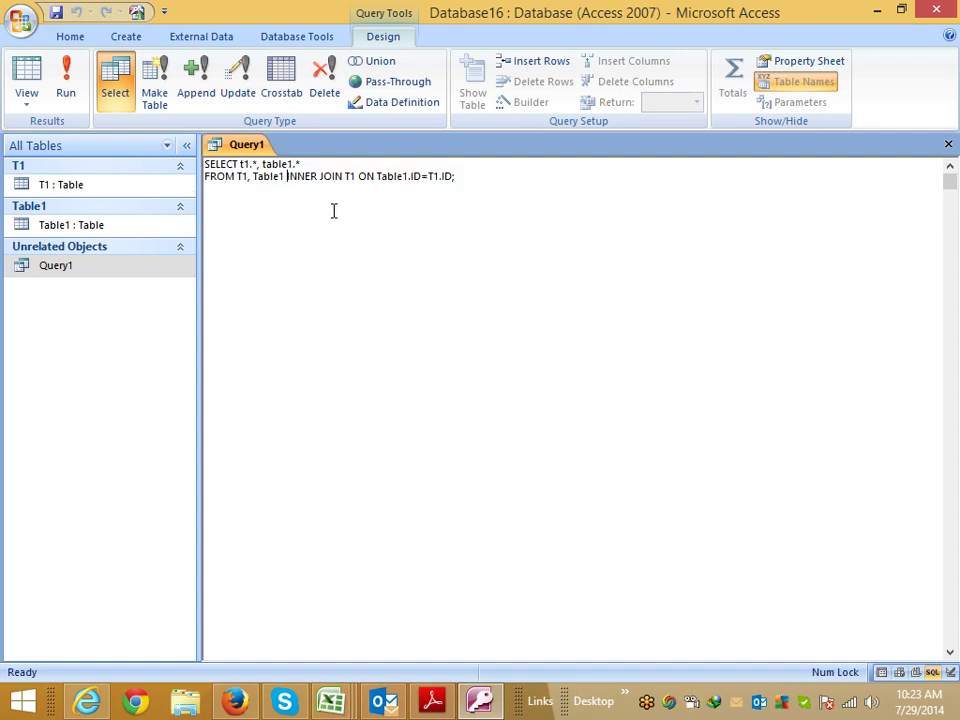
key(Return)
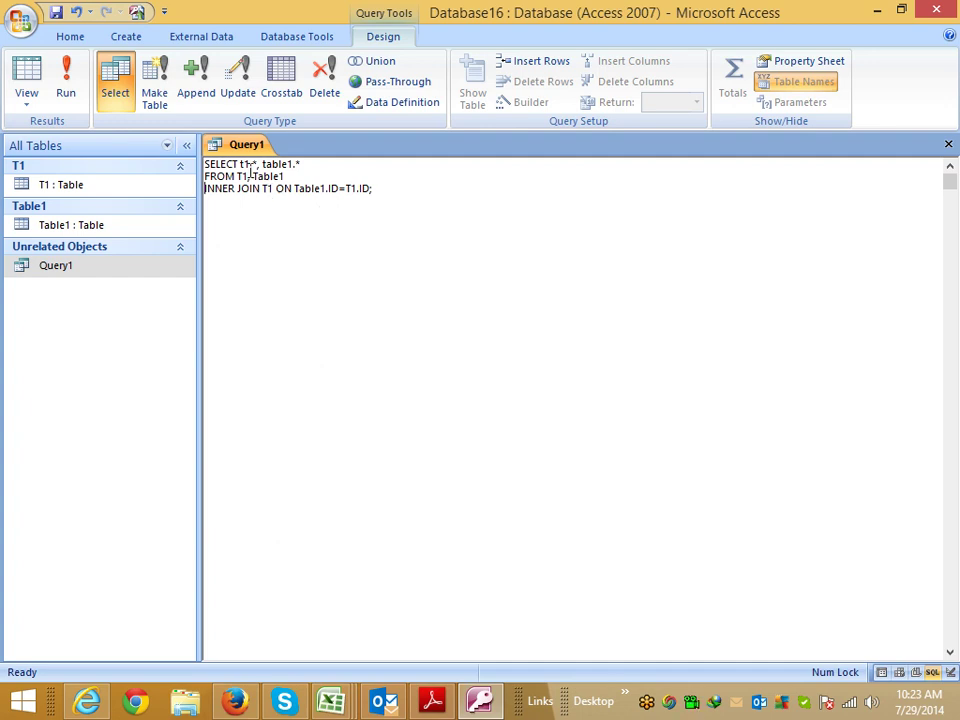
drag(239, 164, 316, 166)
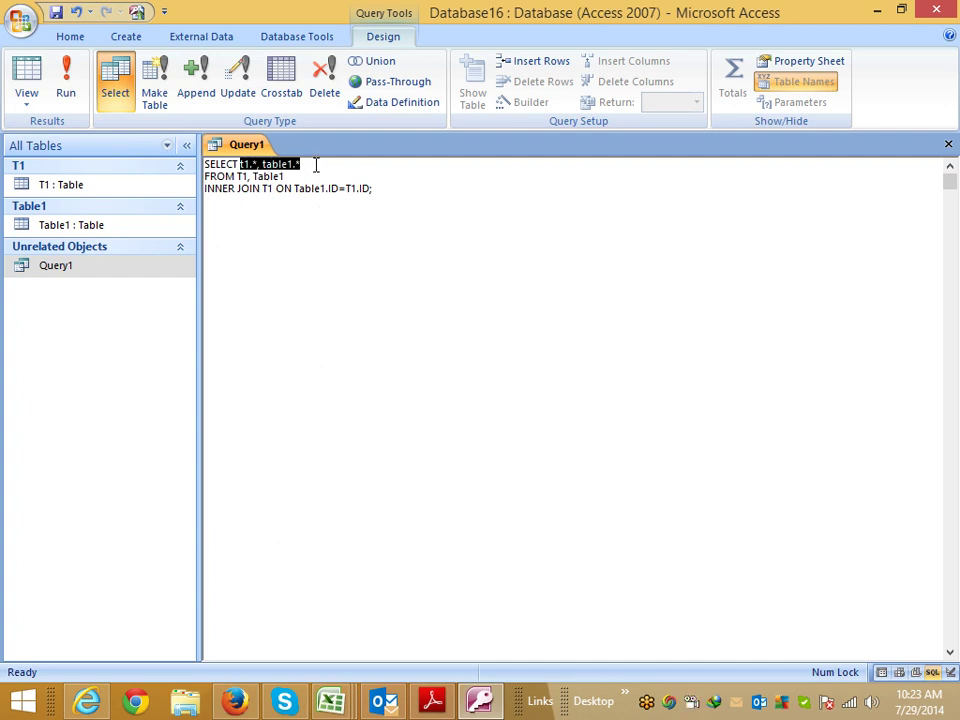
click(316, 166)
drag(266, 164, 238, 162)
key(Delete)
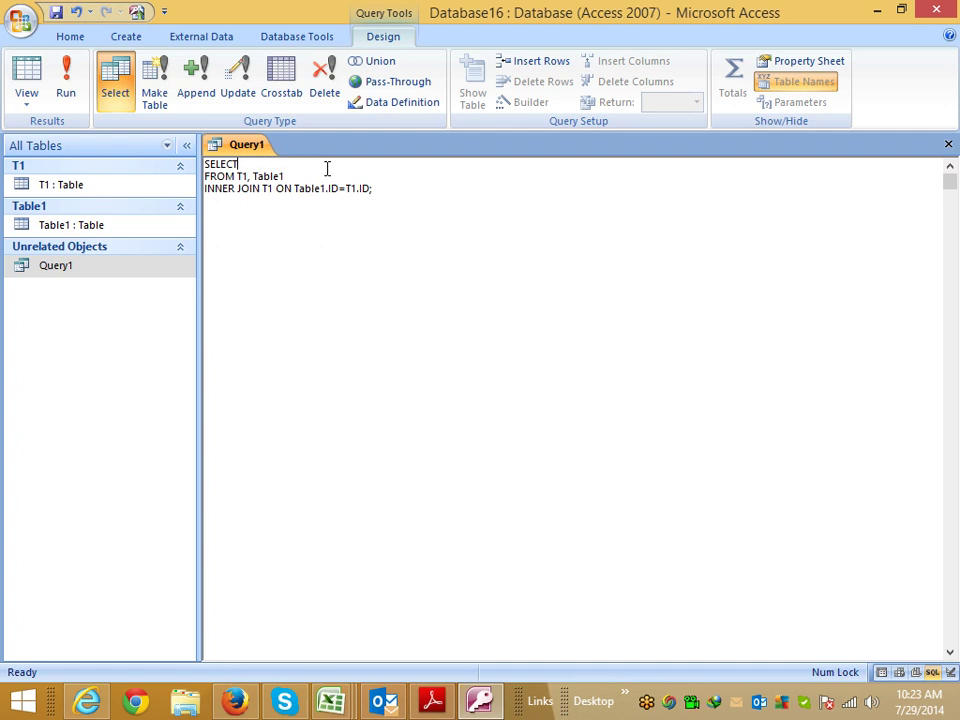
text(t1)
text(.nam)
text(e)
text(,)
text(t)
text(1.)
text(city)
text(,)
text(t1.add)
text(,)
text(table1.)
text(product)
text(,)
text(table)
text(1.)
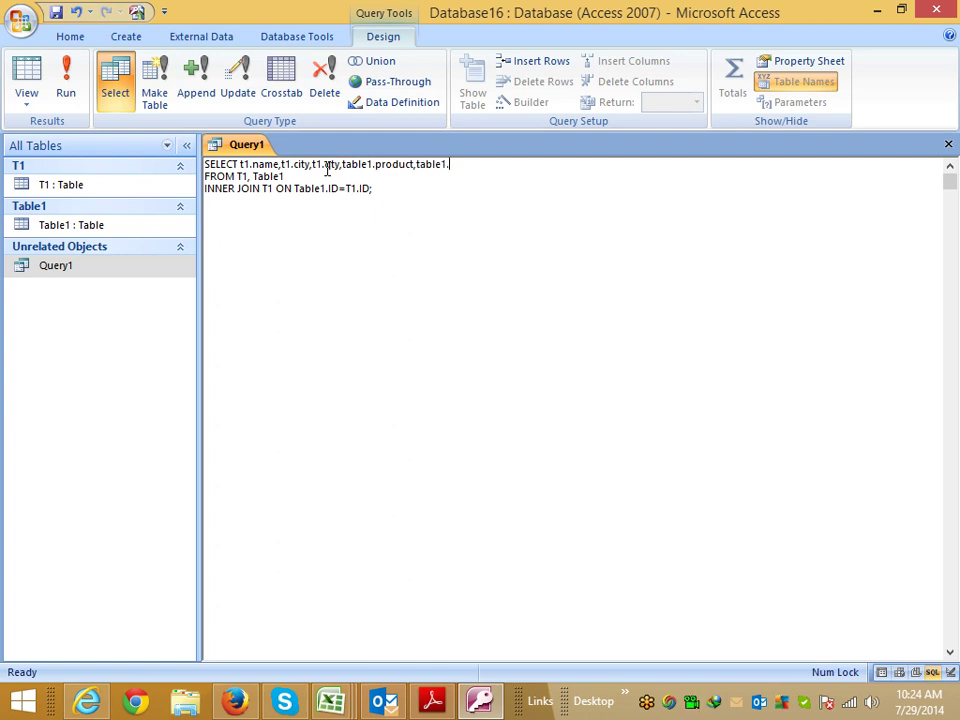
text(mrp)
Step: Save and close Query1, dismiss the repeated 'T1' error on running it, and reopen Design View
click(948, 144)
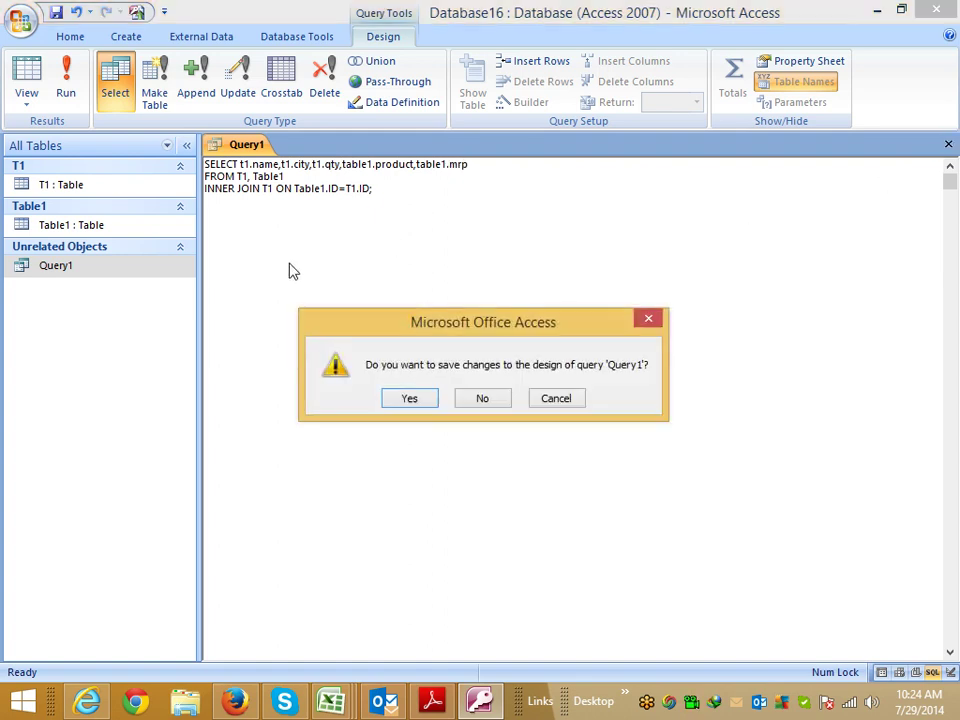
click(411, 396)
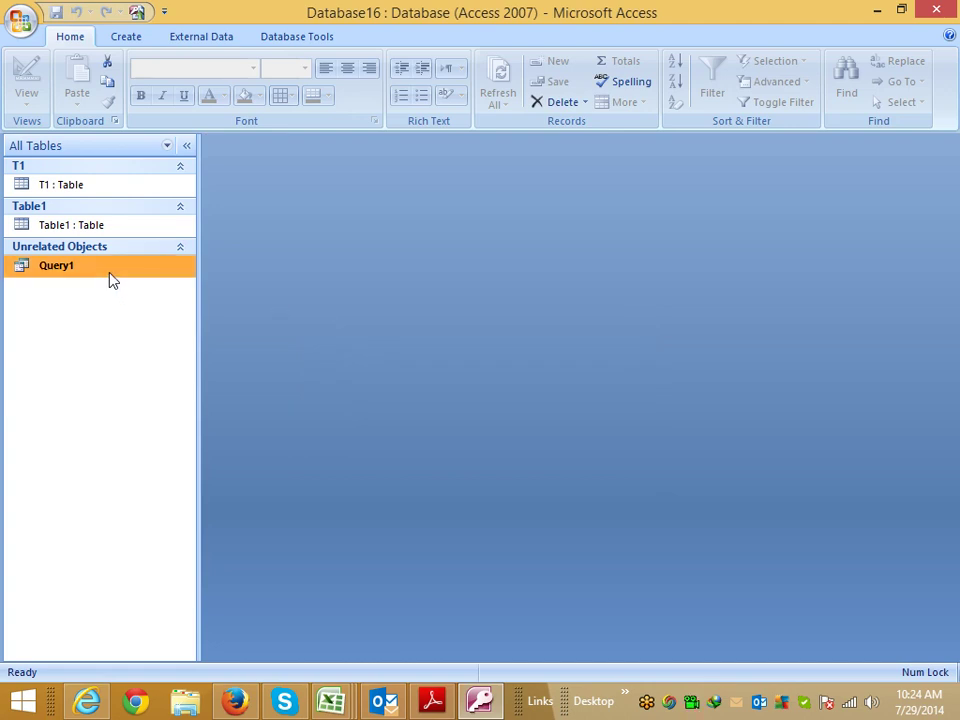
double_click(112, 280)
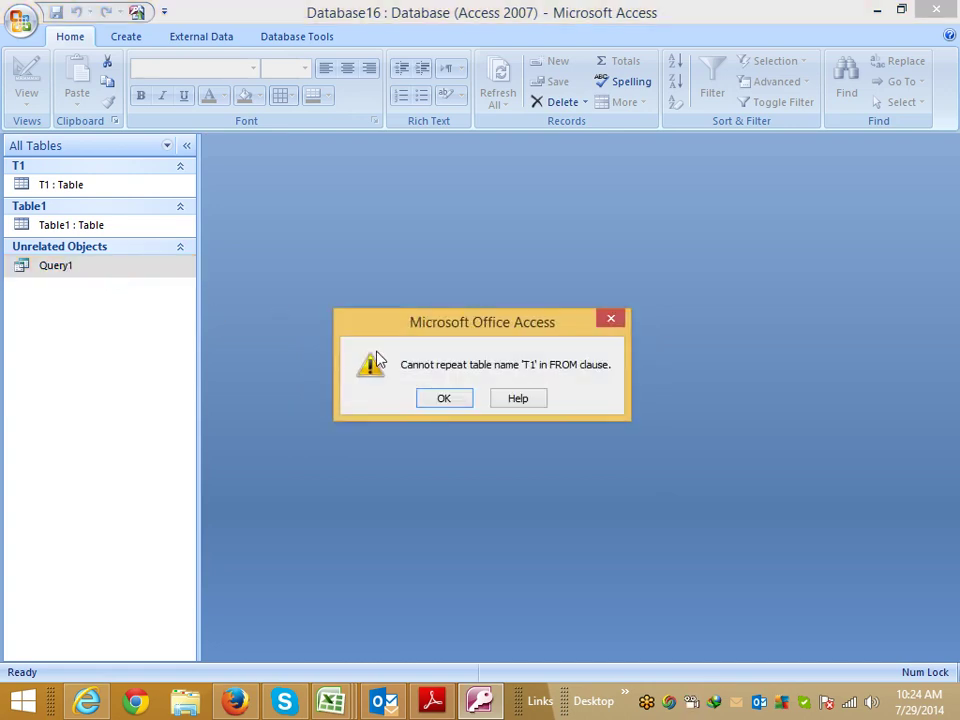
click(435, 407)
right_click(172, 262)
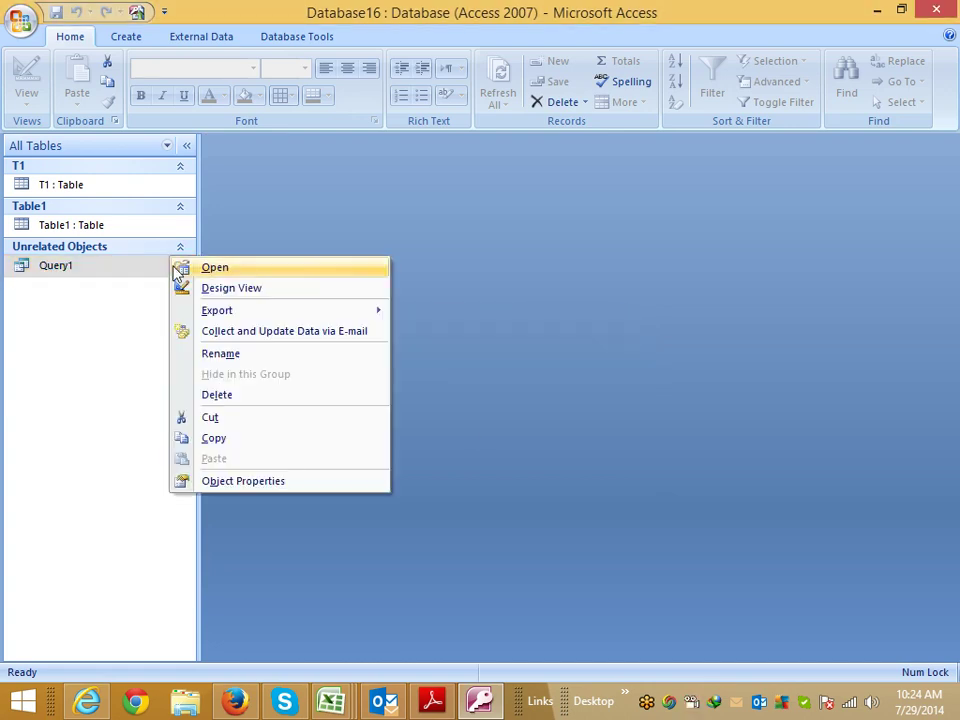
click(200, 284)
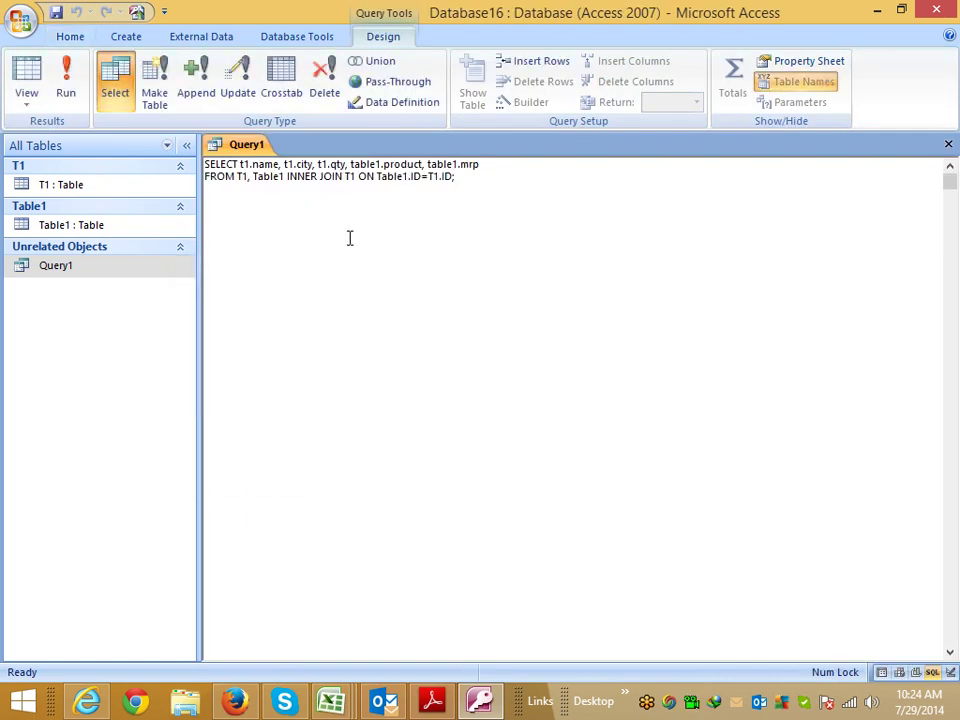
Step: Remove ', Table1' after FROM T1, join Table1 instead of T1, and close Query1 with a save prompt
double_click(242, 176)
key(shift+Right)
key(shift+Right)
click(255, 177)
drag(256, 178, 281, 179)
key(shift+Right)
key(BackSpace)
key(BackSpace)
key(BackSpace)
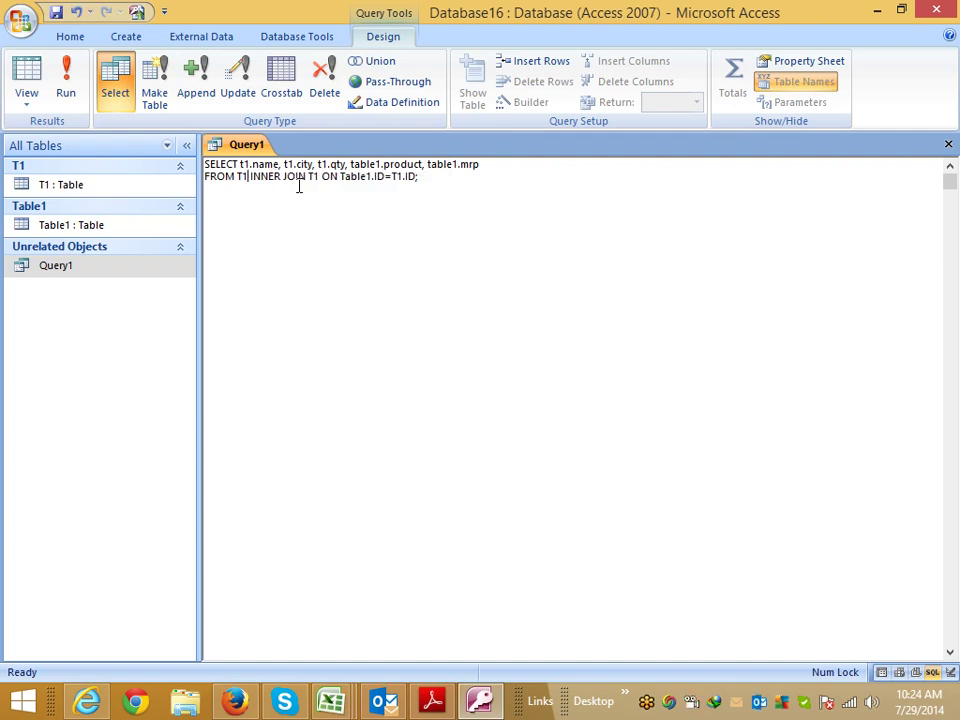
drag(306, 177, 326, 178)
text(Table1)
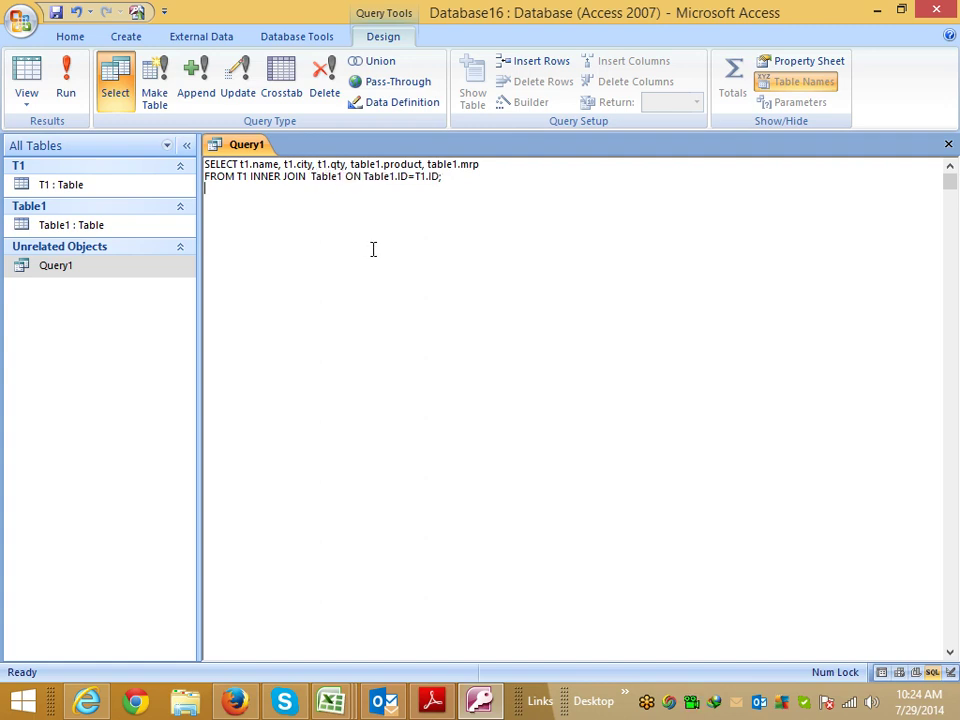
click(948, 144)
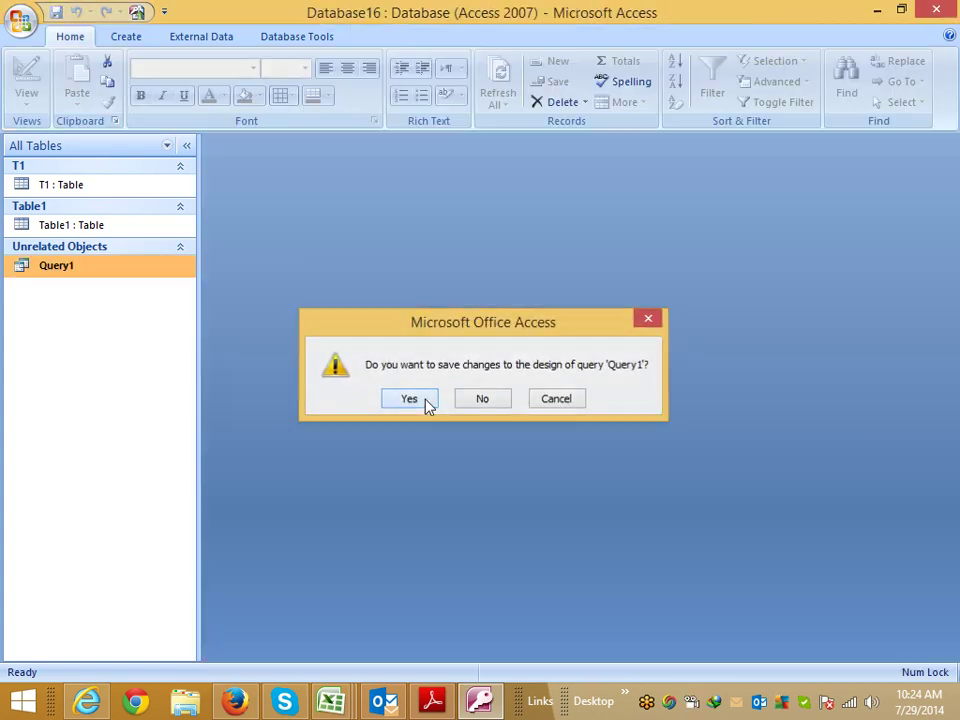
Step: Save Query1, open it, and switch it to SQL View
click(426, 399)
click(60, 277)
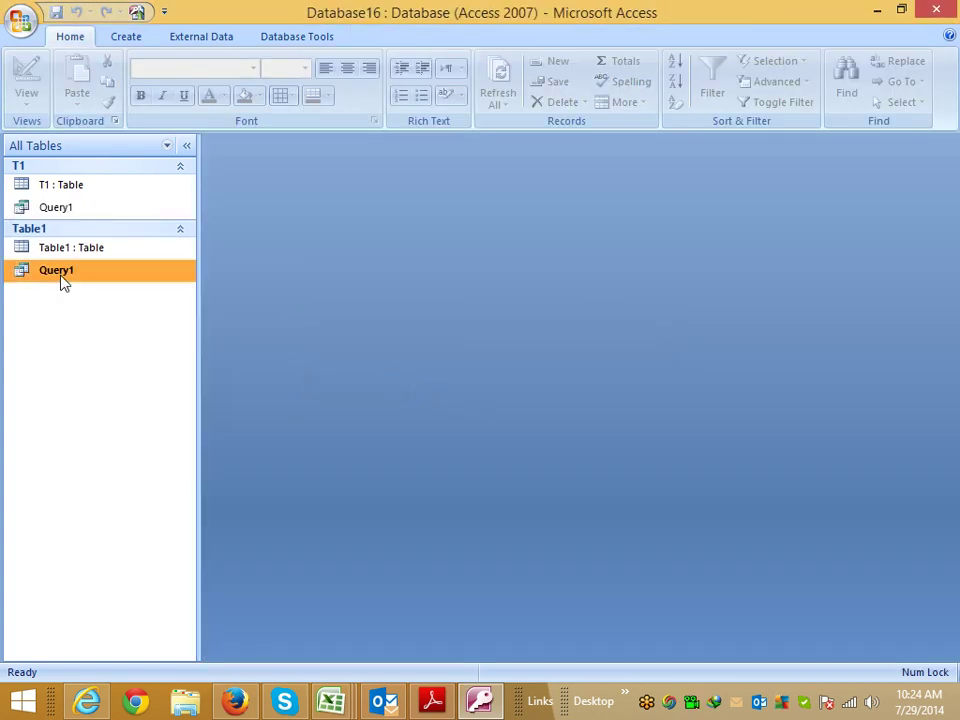
double_click(60, 276)
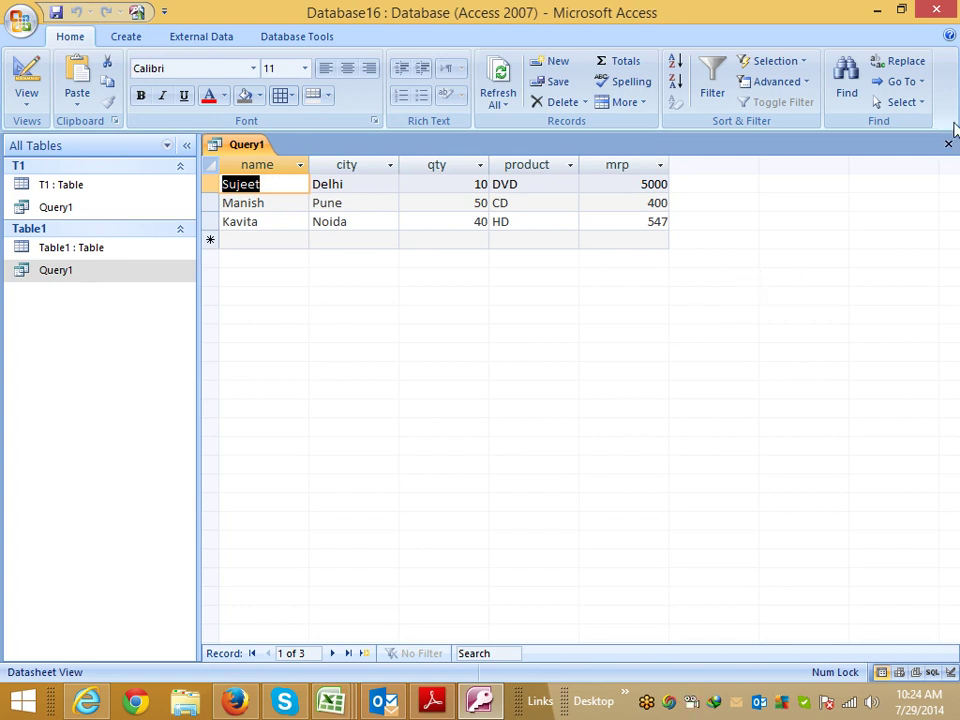
click(27, 100)
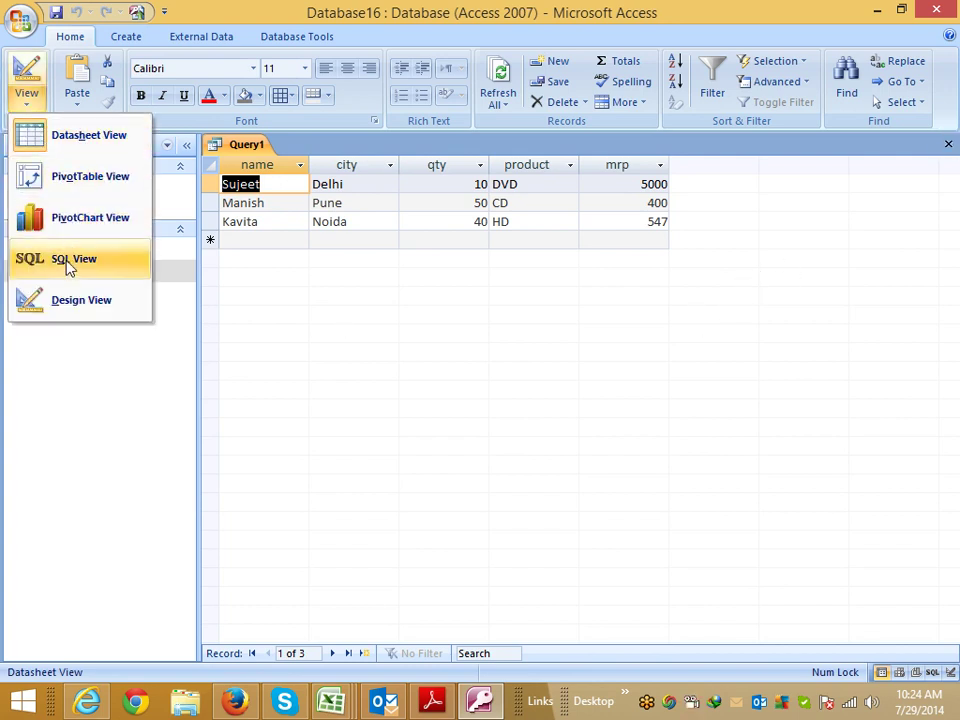
click(69, 260)
Step: Highlight the SELECT line, FROM T1, INNER JOIN Table1 and ON Table1.ID=T1.ID, then switch to Firefox
click(212, 279)
drag(204, 166, 494, 163)
click(240, 166)
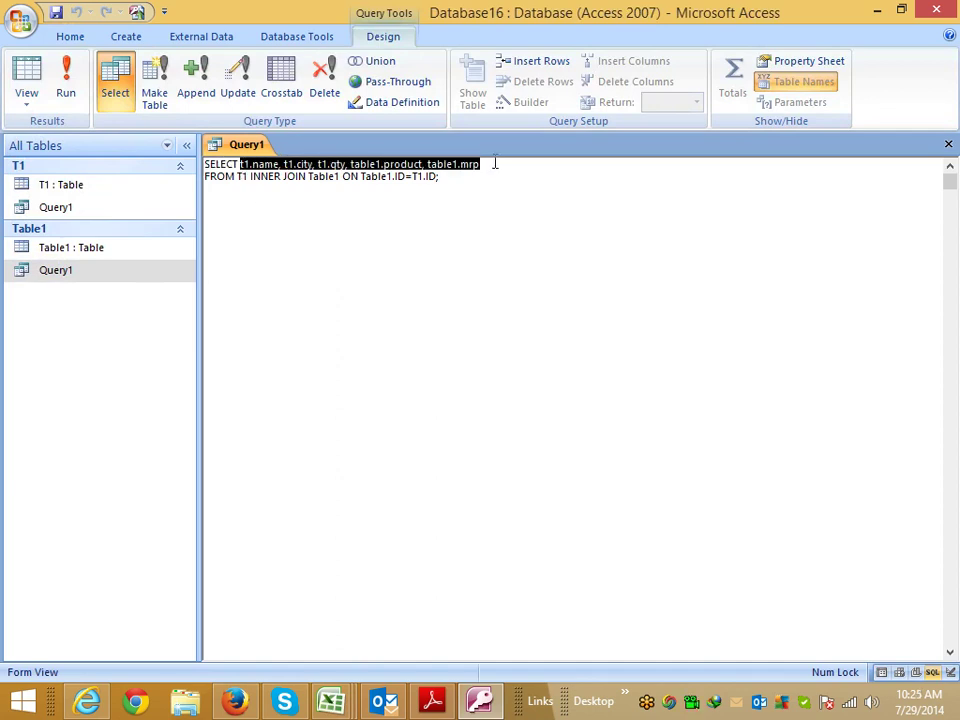
double_click(242, 176)
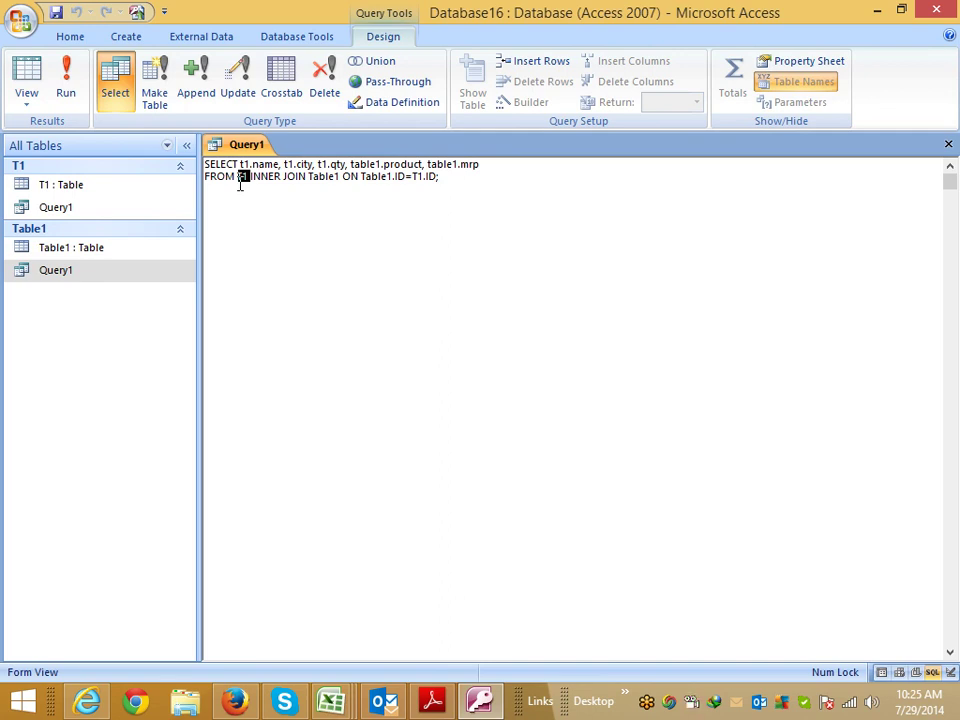
click(289, 199)
double_click(268, 177)
double_click(297, 177)
double_click(322, 177)
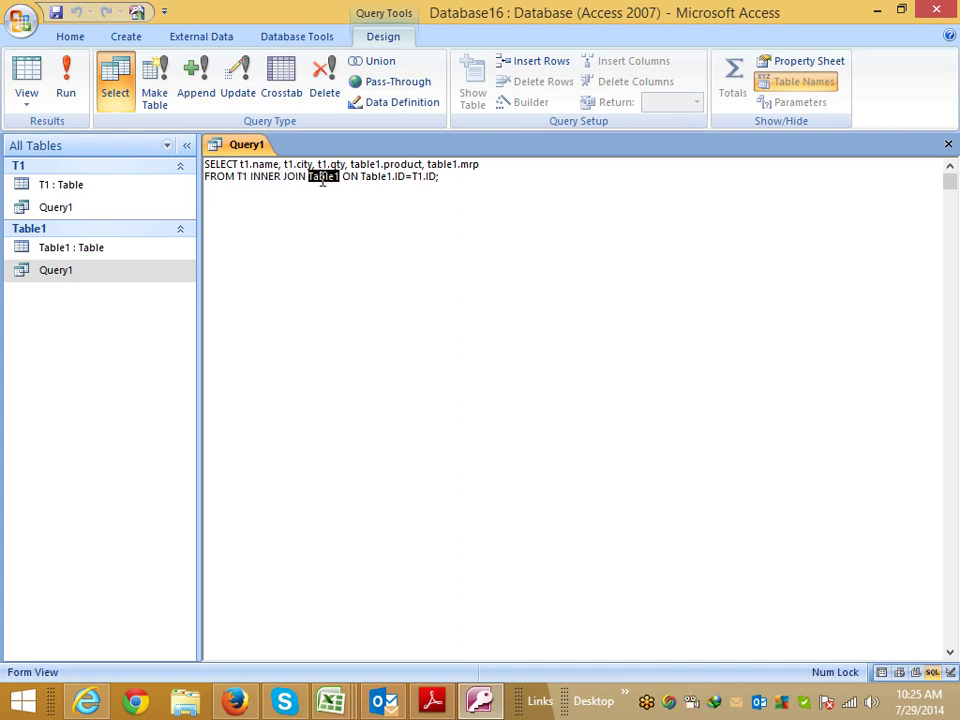
click(371, 204)
drag(362, 177, 463, 178)
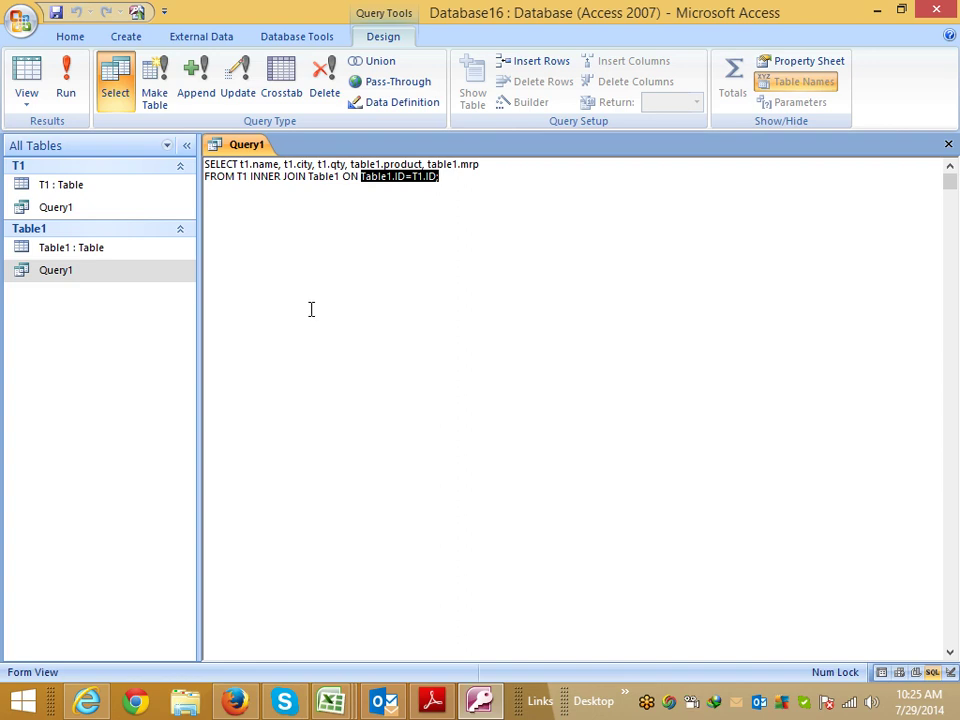
key(alt+Tab)
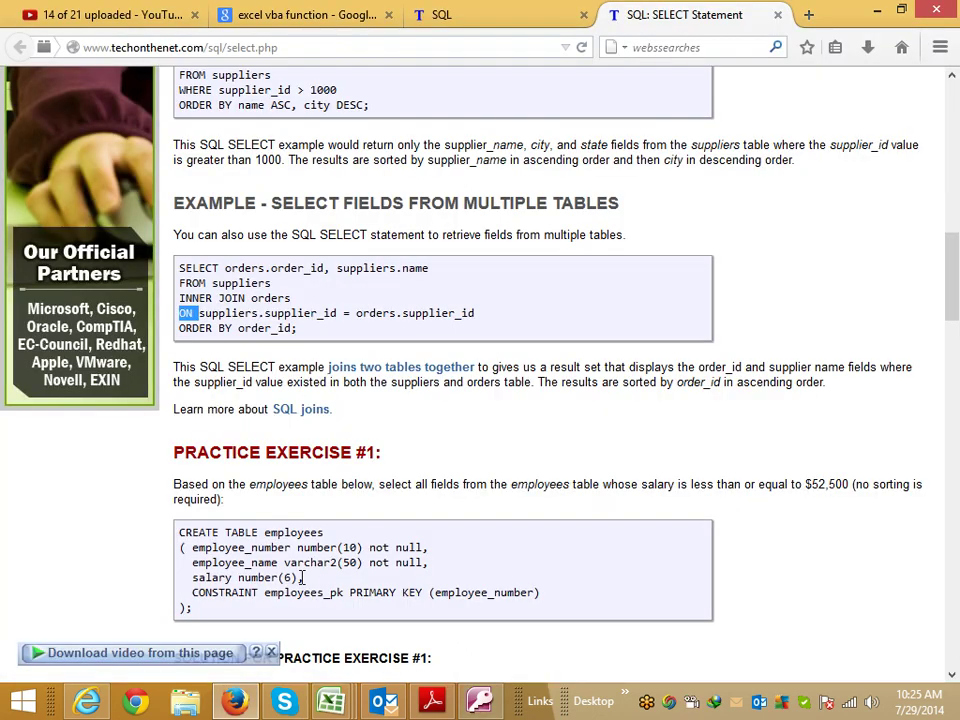
Step: Highlight the example's orders.order_id, suppliers.name columns, FROM suppliers, JOIN orders and the supplier_id condition
click(207, 300)
drag(225, 268, 432, 268)
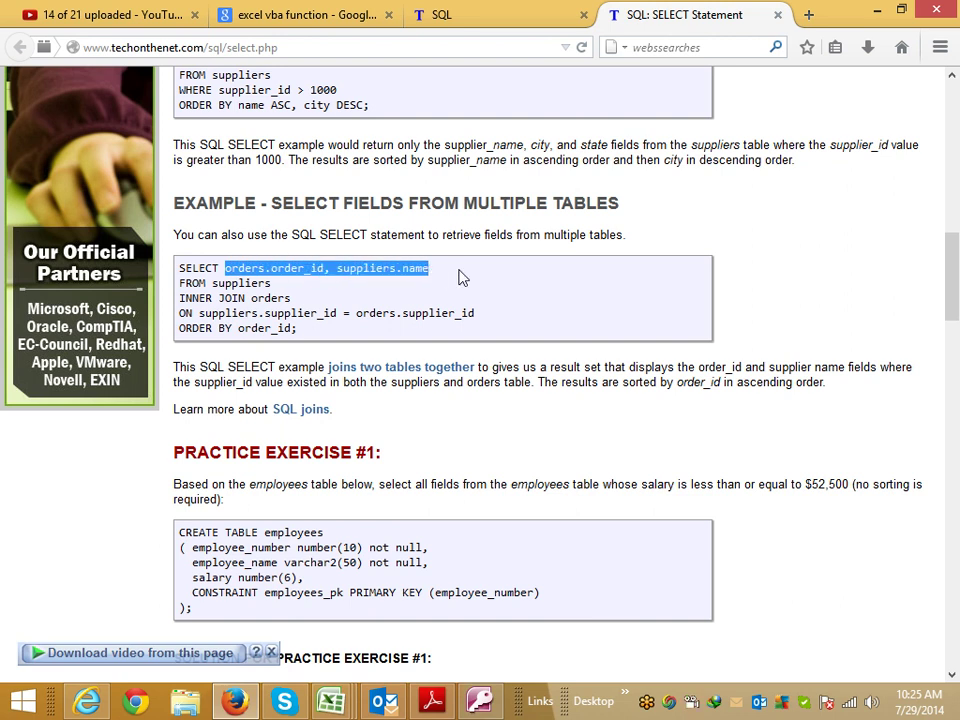
drag(271, 284, 211, 284)
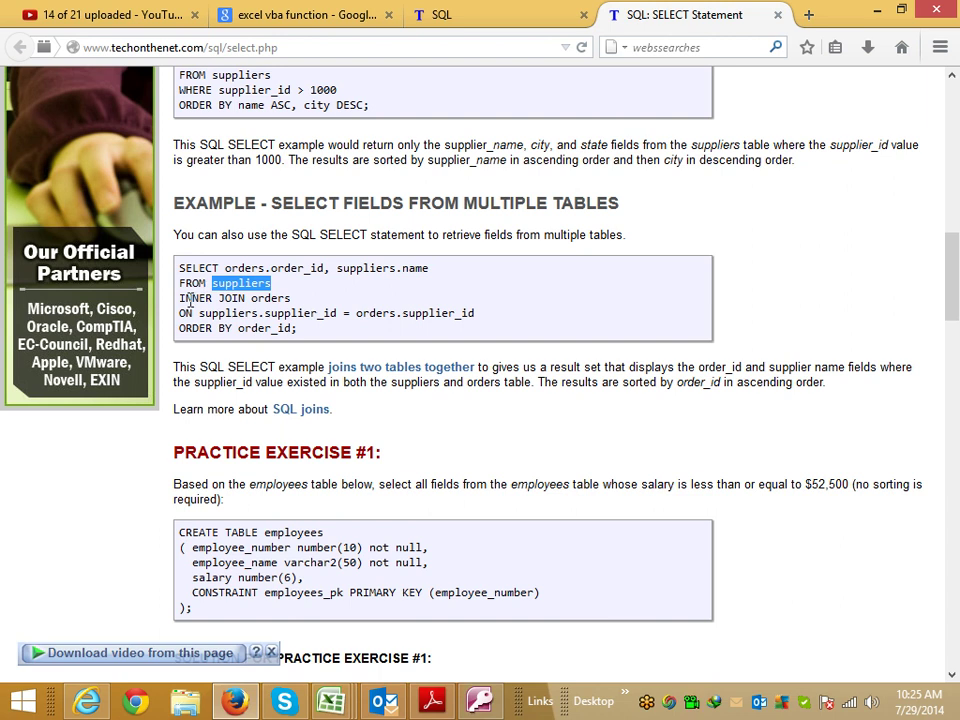
drag(247, 298, 218, 298)
drag(290, 298, 251, 298)
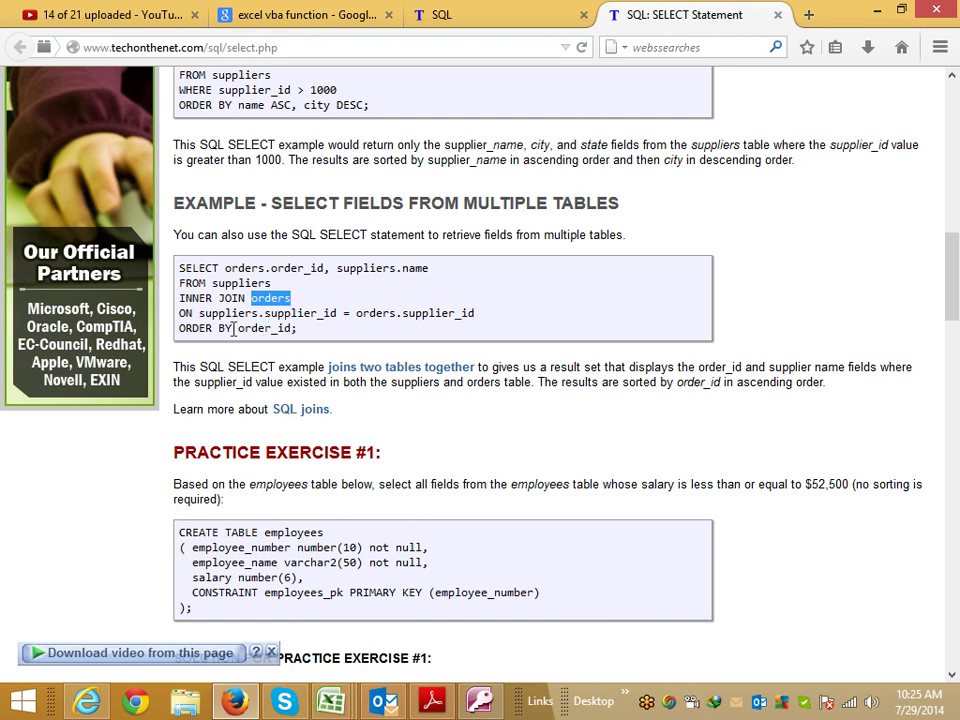
drag(204, 313, 474, 314)
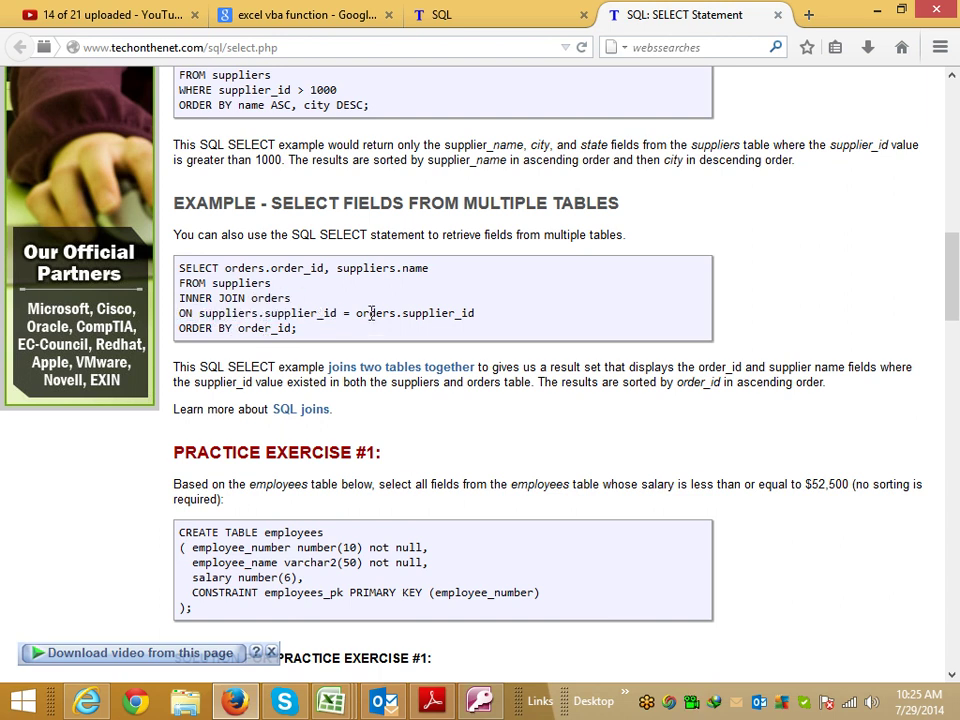
double_click(271, 297)
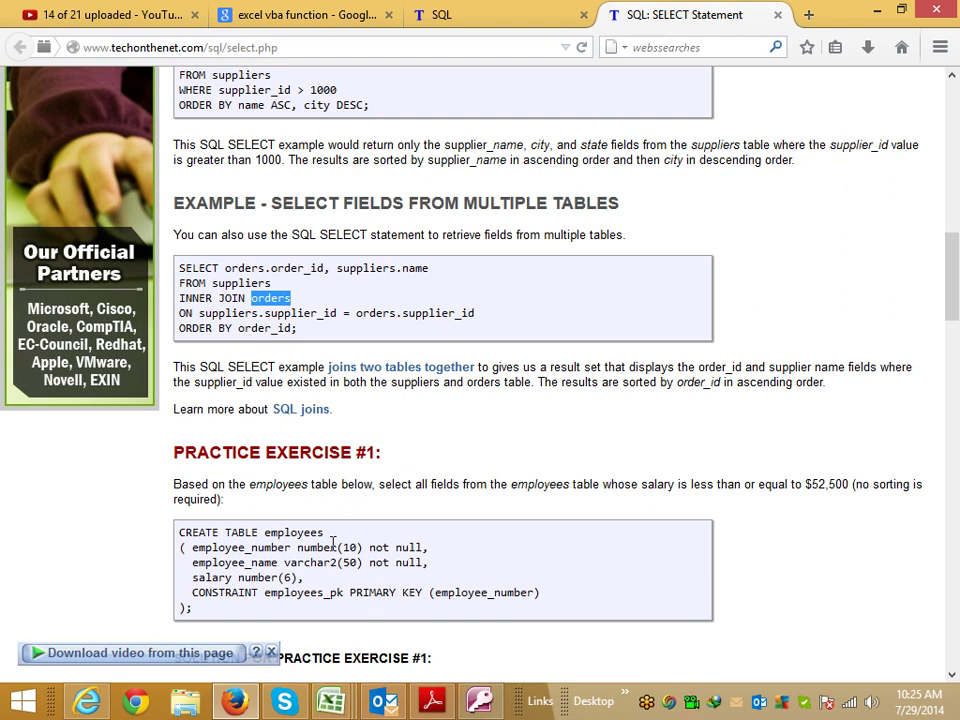
Step: Return to Access, close Query1 without a save prompt, and switch back to Firefox
key(alt+Tab)
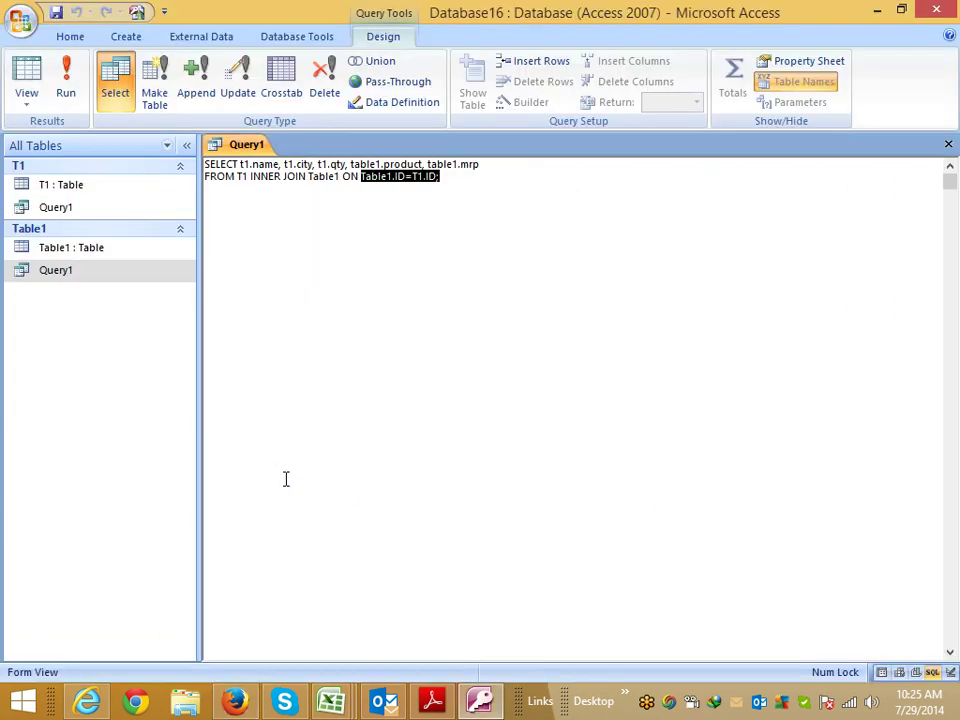
click(282, 328)
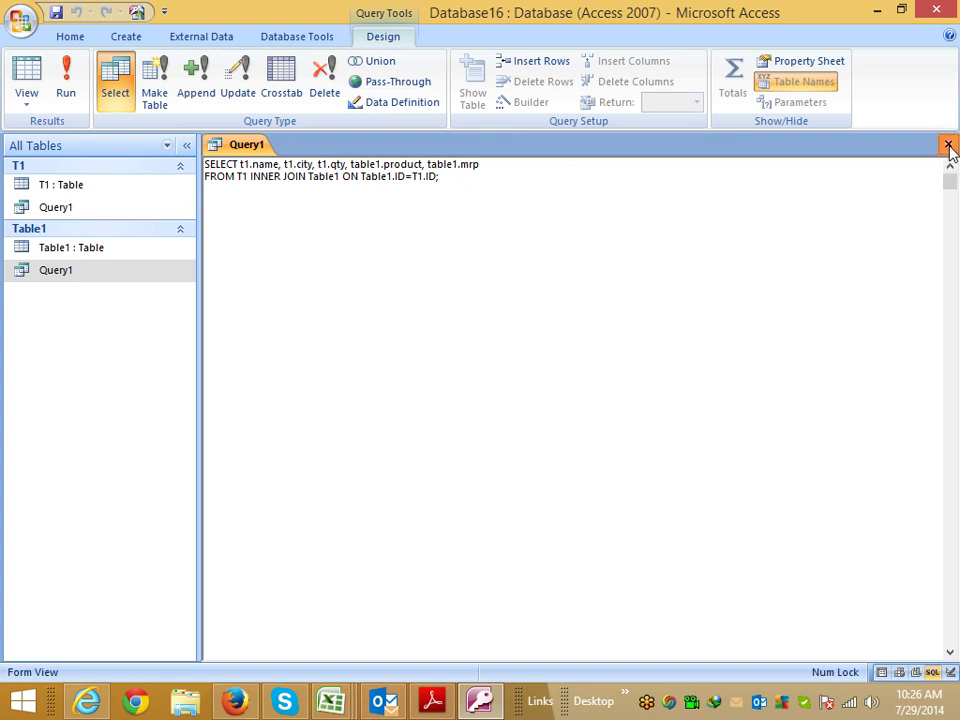
click(948, 146)
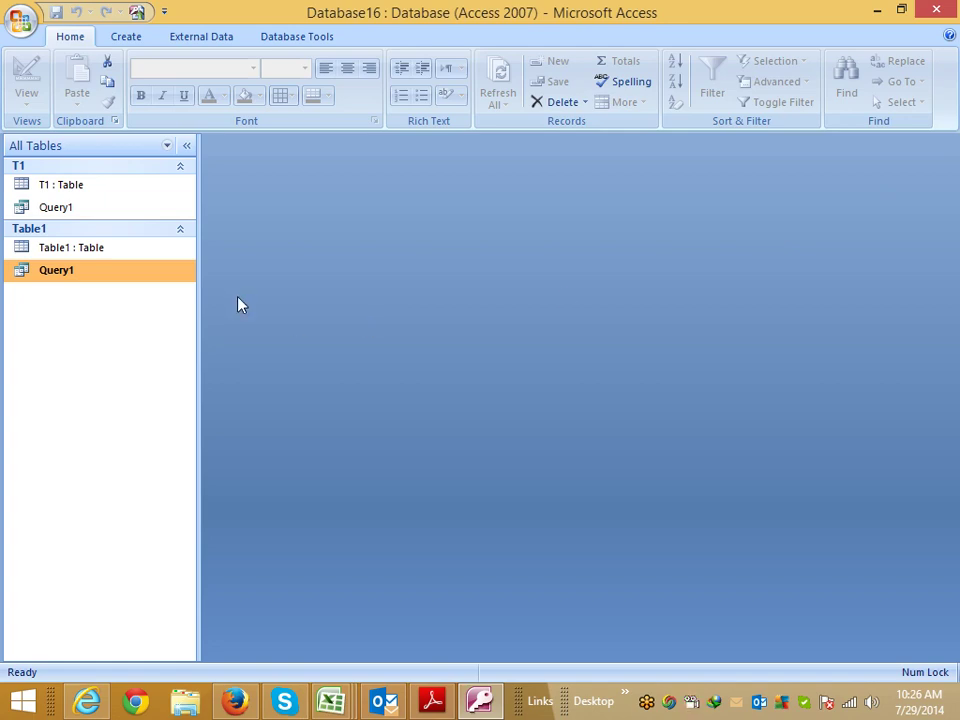
key(alt+Tab)
Step: Scroll up and down through the tutorial's practice exercises
scroll(476, 417, up, 3)
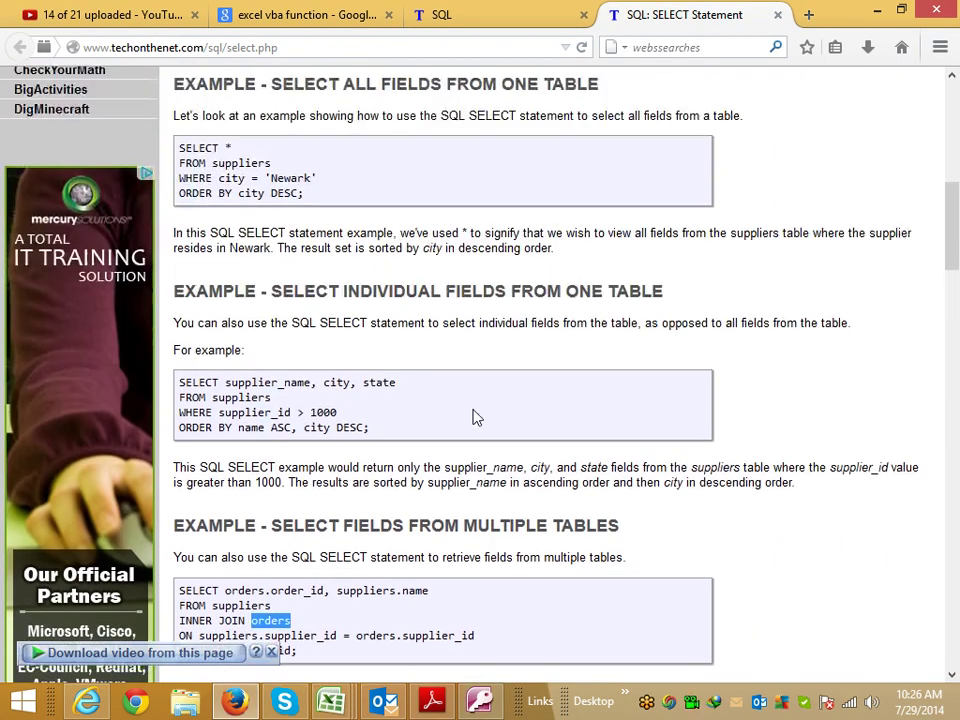
scroll(476, 417, up, 4)
scroll(475, 408, up, 1)
scroll(475, 410, down, 5)
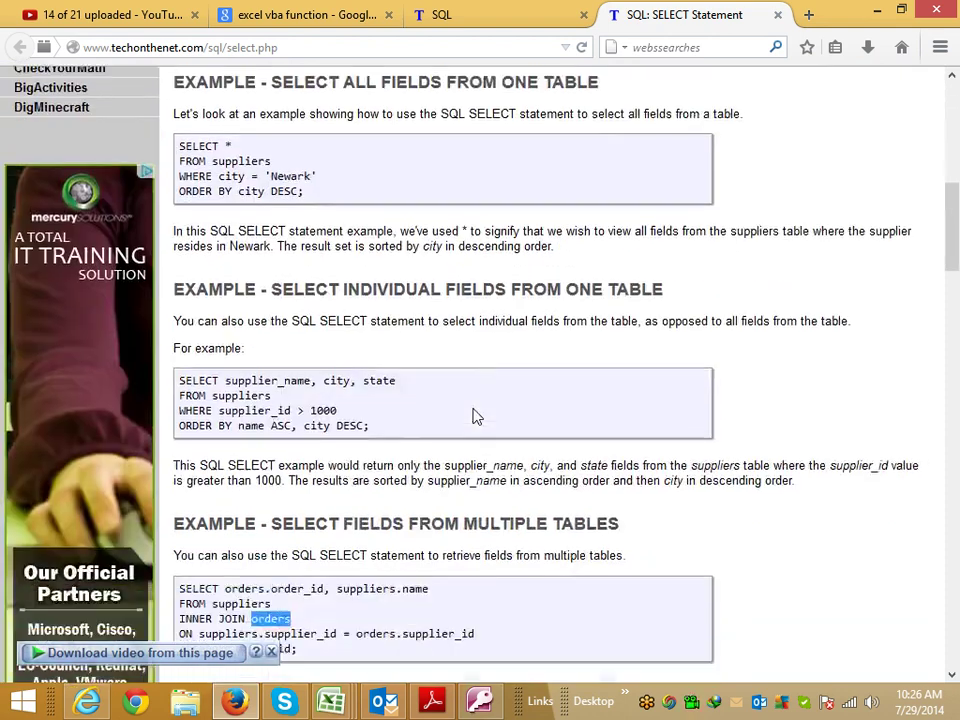
scroll(475, 414, down, 4)
scroll(475, 414, down, 4)
scroll(477, 416, down, 3)
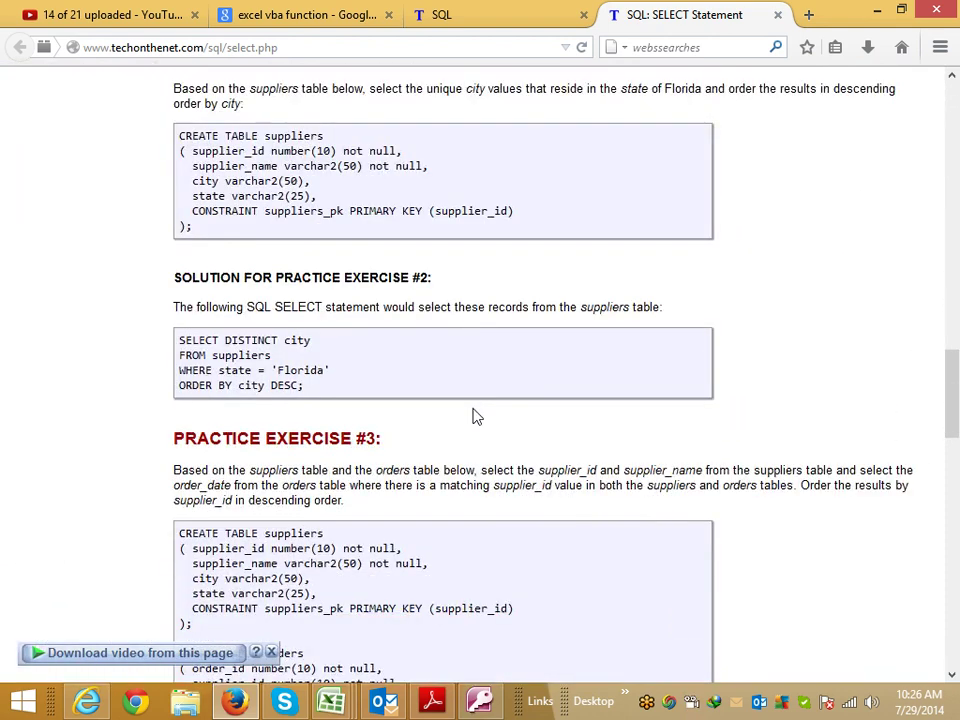
scroll(475, 414, down, 2)
scroll(474, 410, up, 2)
scroll(474, 408, up, 3)
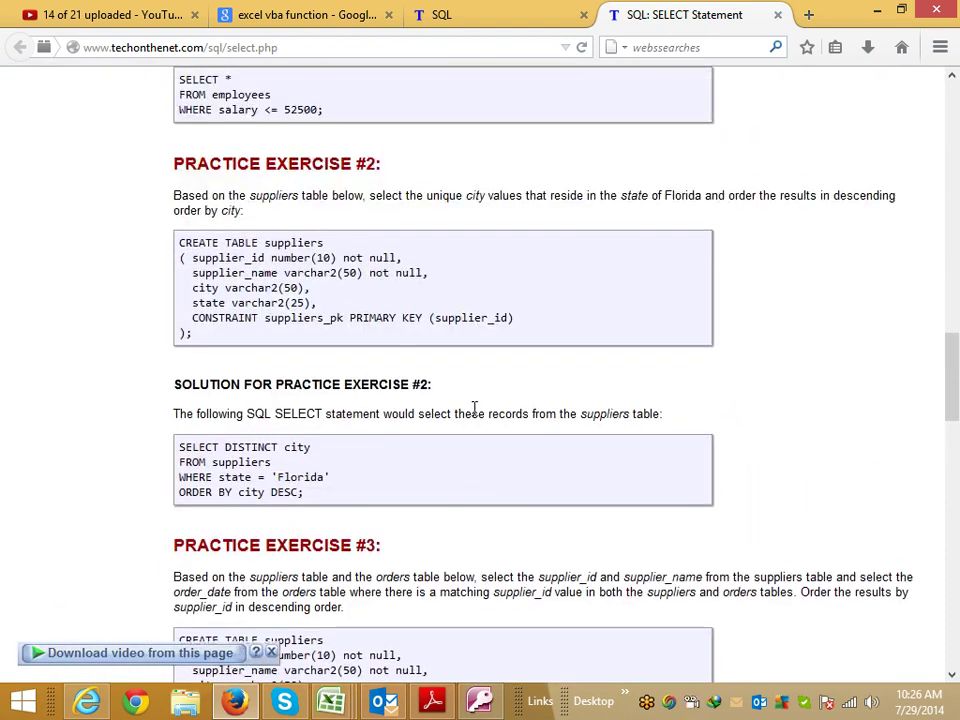
scroll(474, 408, down, 2)
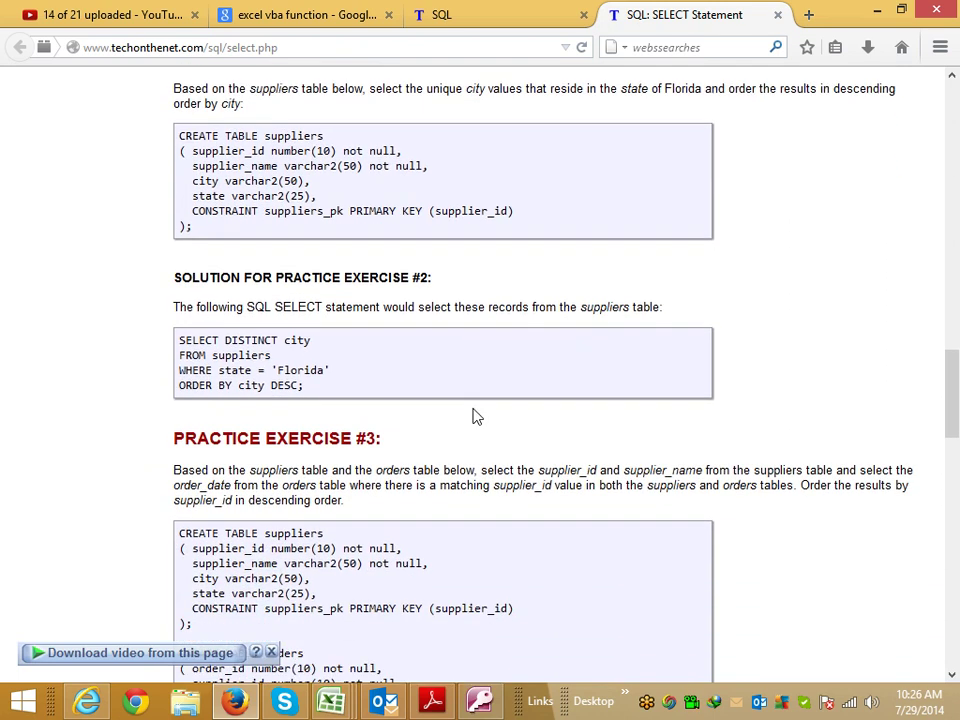
scroll(476, 416, up, 1)
scroll(476, 416, down, 1)
Step: Highlight the CREATE TABLE keywords in Practice Exercise #1, then switch back to Access
scroll(476, 416, down, 2)
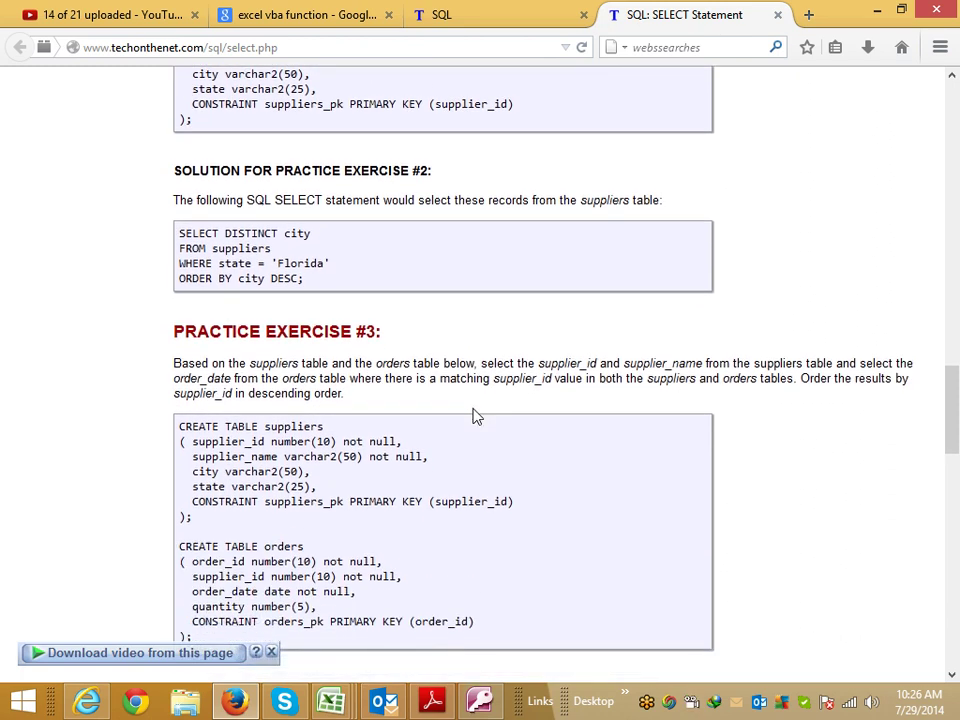
scroll(476, 416, down, 1)
scroll(476, 416, down, 1)
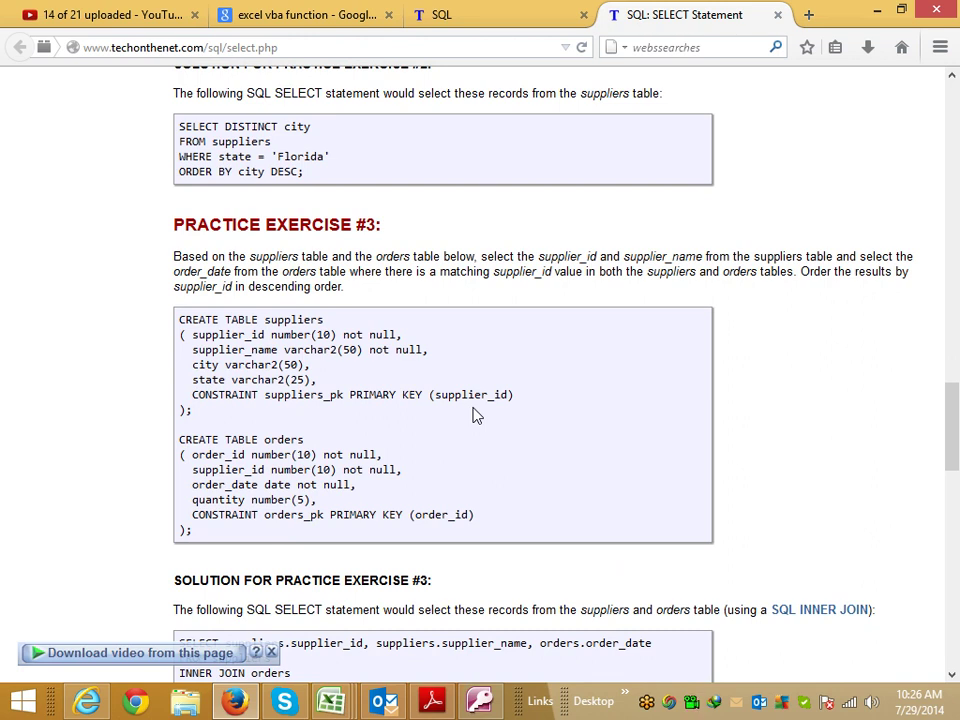
scroll(476, 416, down, 2)
scroll(476, 416, down, 2)
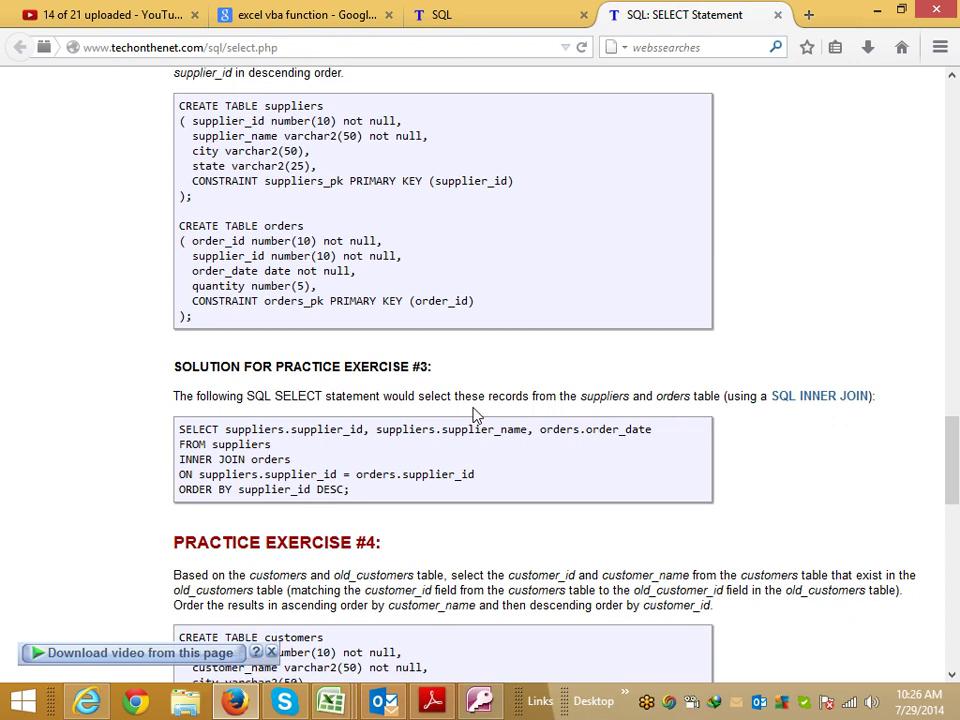
scroll(476, 416, down, 1)
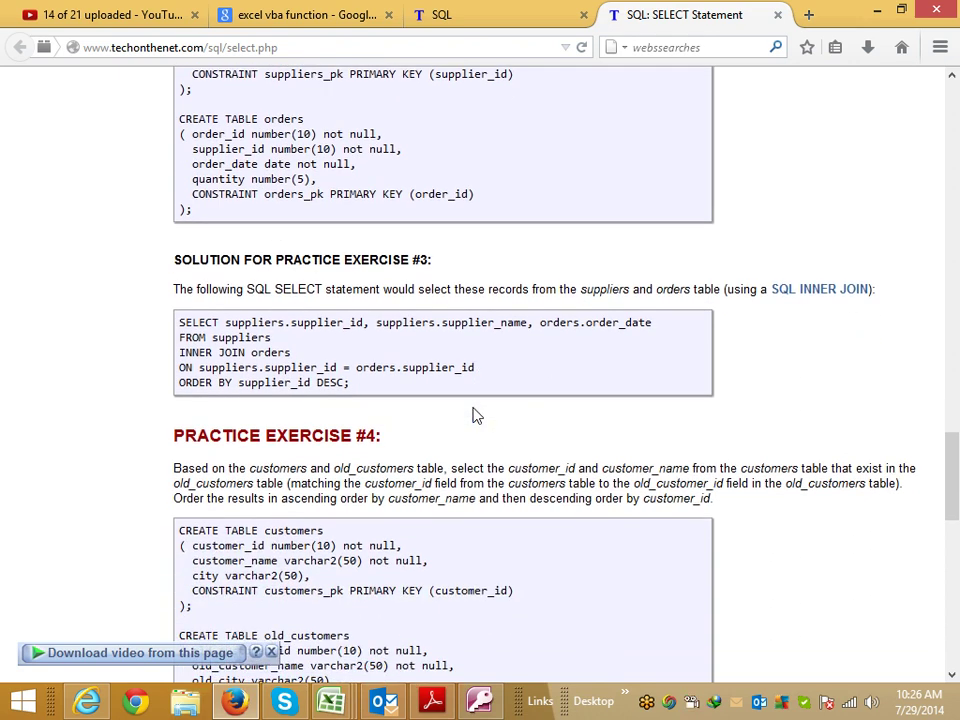
scroll(476, 416, up, 3)
scroll(476, 416, up, 3)
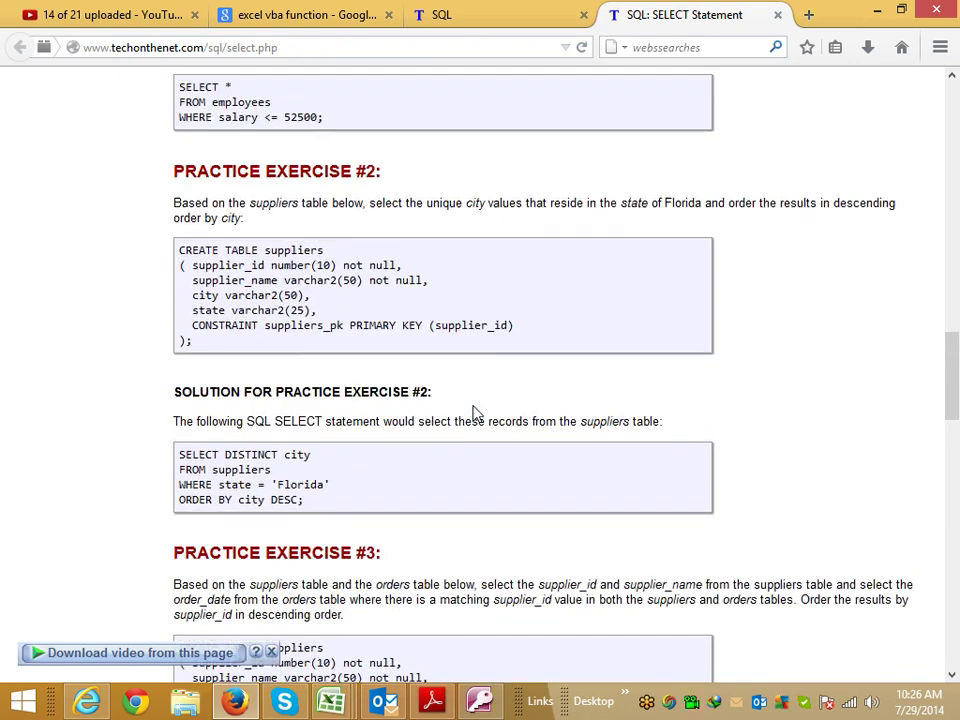
scroll(476, 416, up, 3)
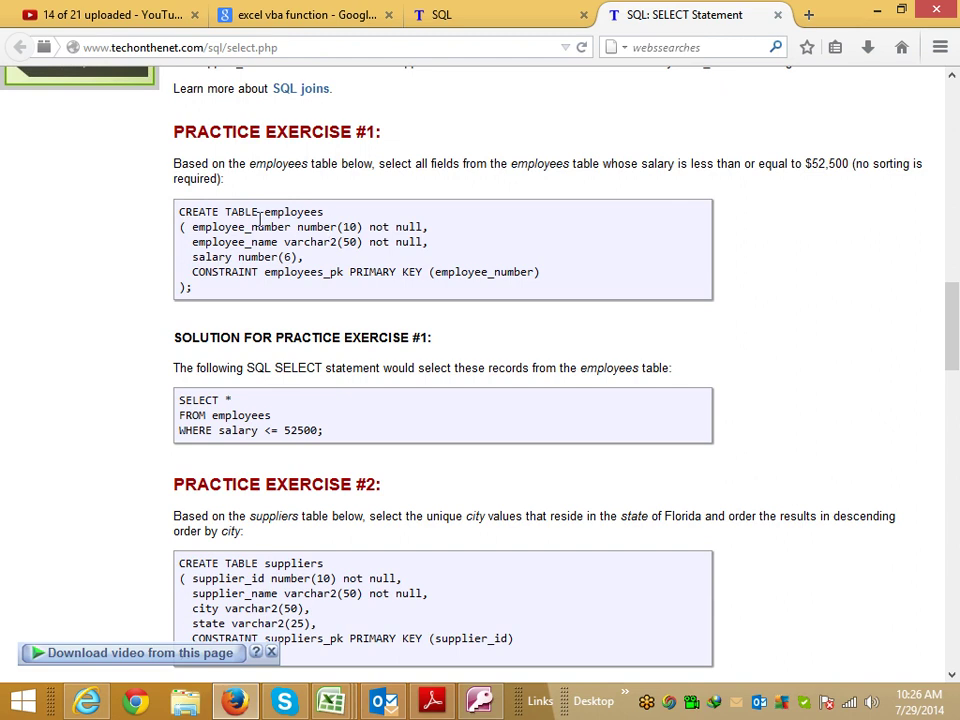
drag(263, 212, 172, 214)
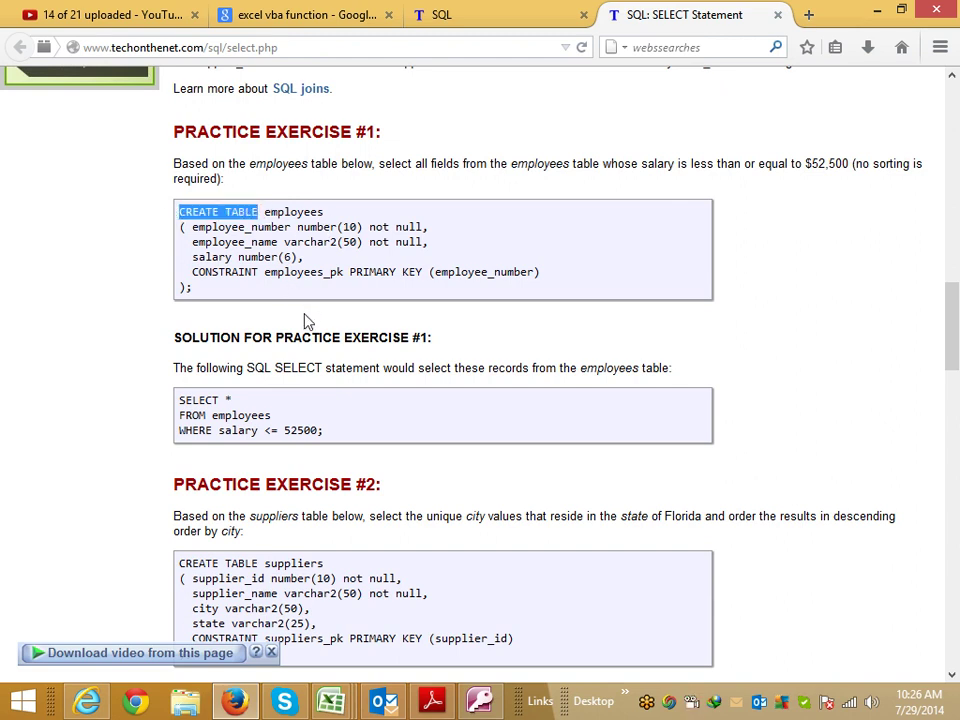
key(alt+Tab)
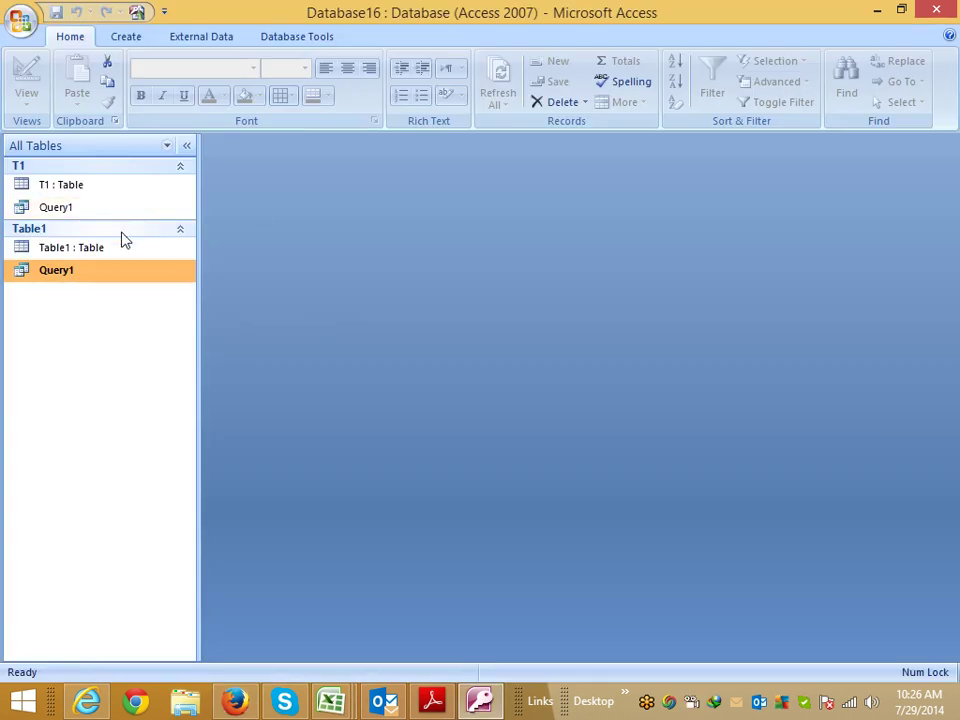
Step: Create a blank query, Query2, with no tables added, and switch it to SQL View
click(126, 40)
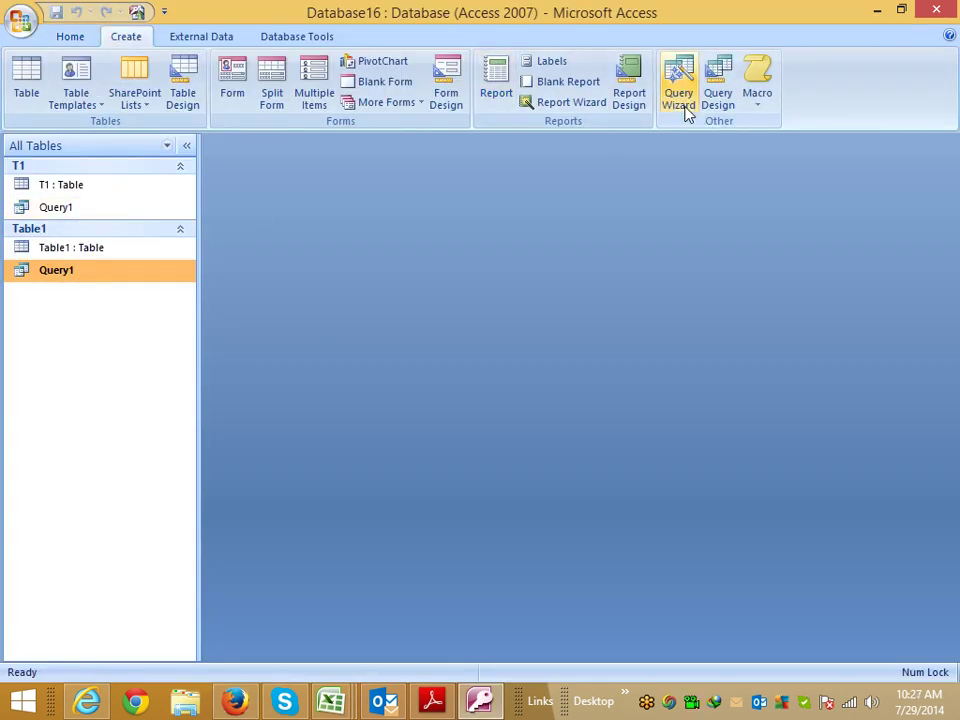
click(718, 100)
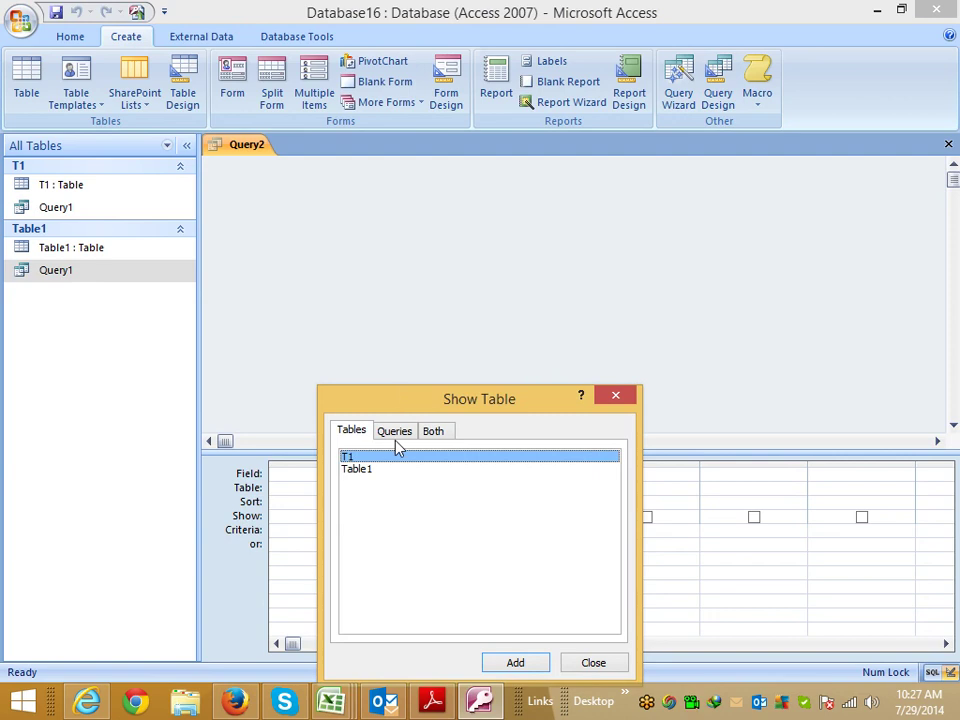
click(618, 403)
click(40, 100)
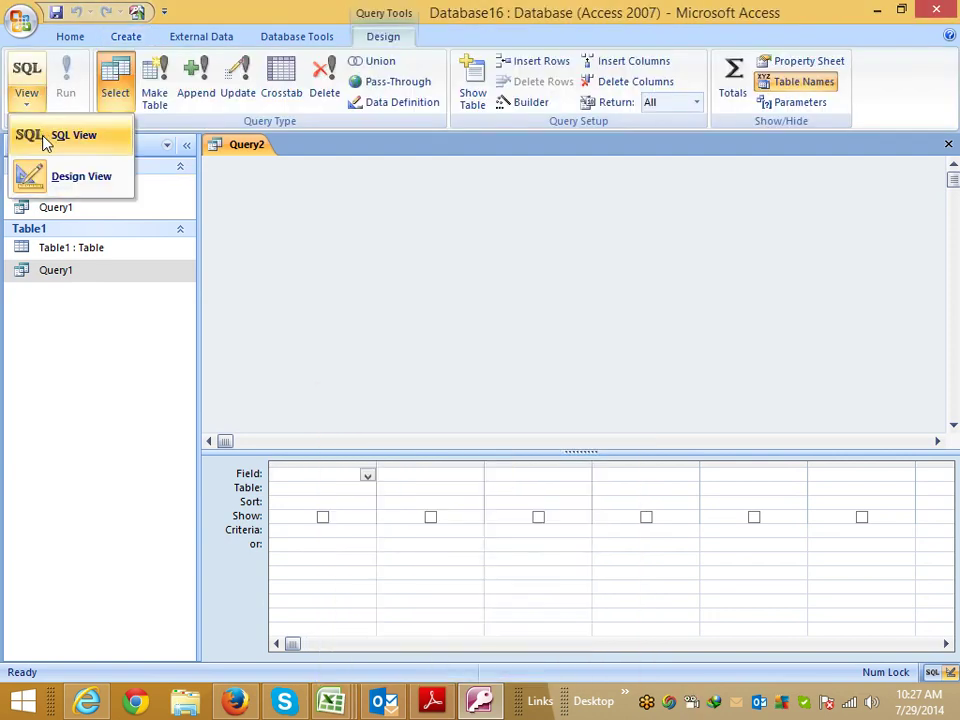
click(44, 140)
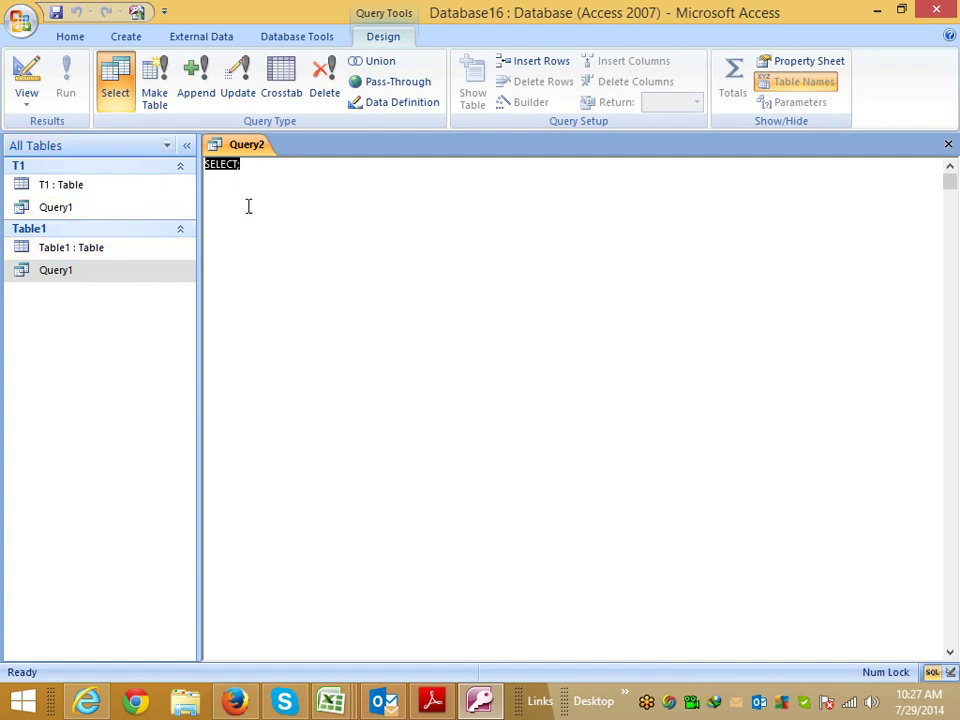
Step: Replace Query2's default SELECT; text with the opening CREATE TABLE T2 line
key(Delete)
text(CREATE TABLE )
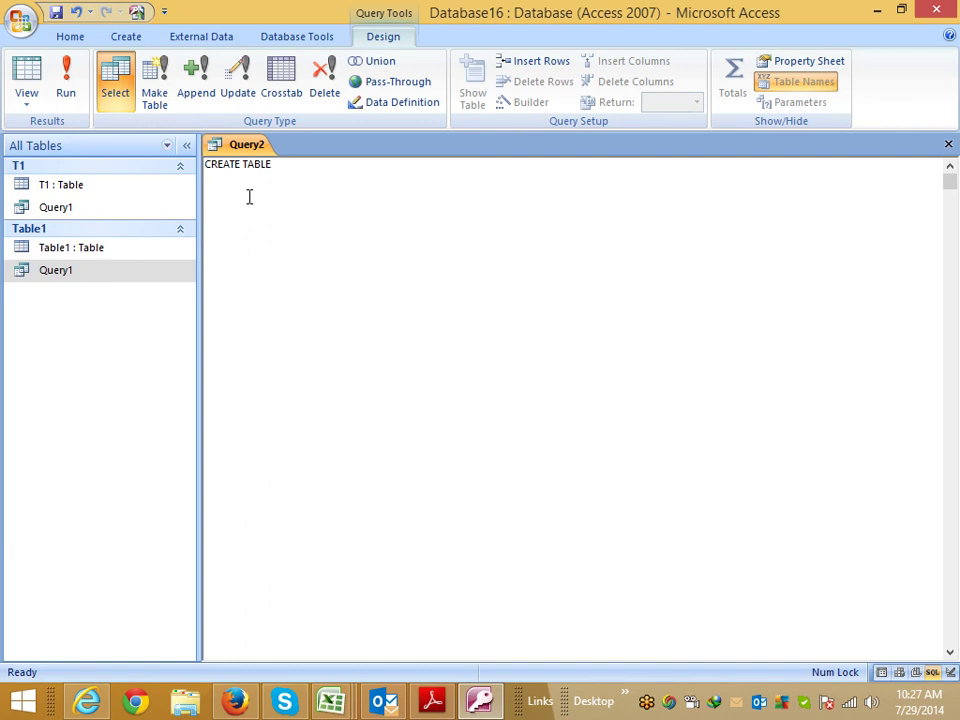
text(T2)
key(Return)
key(alt+Tab)
key(alt+Tab)
key(alt+Tab)
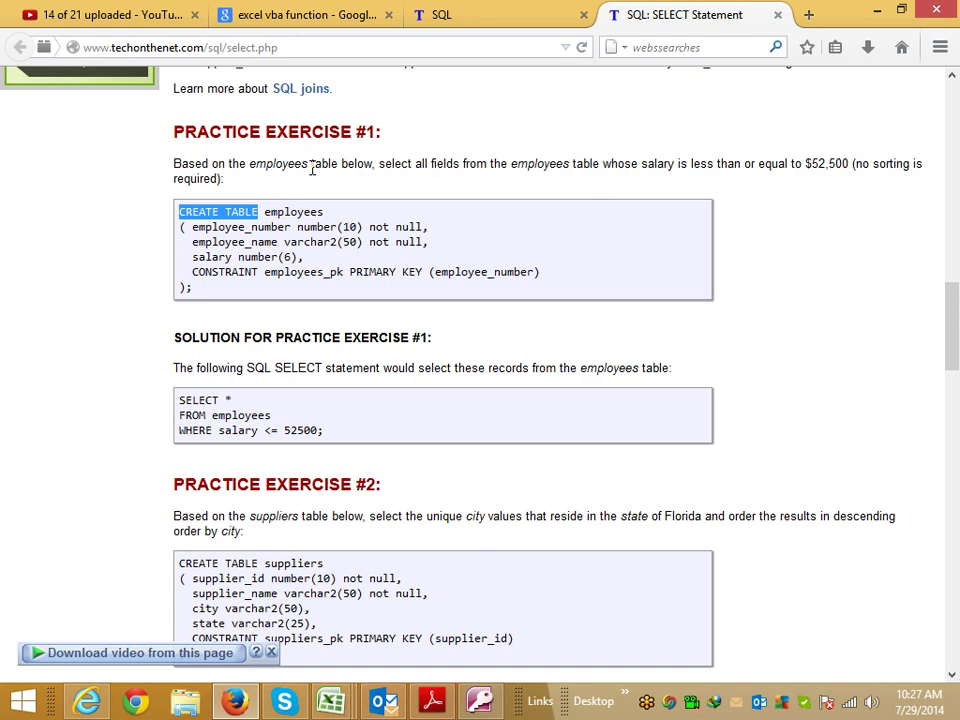
key(alt+Tab)
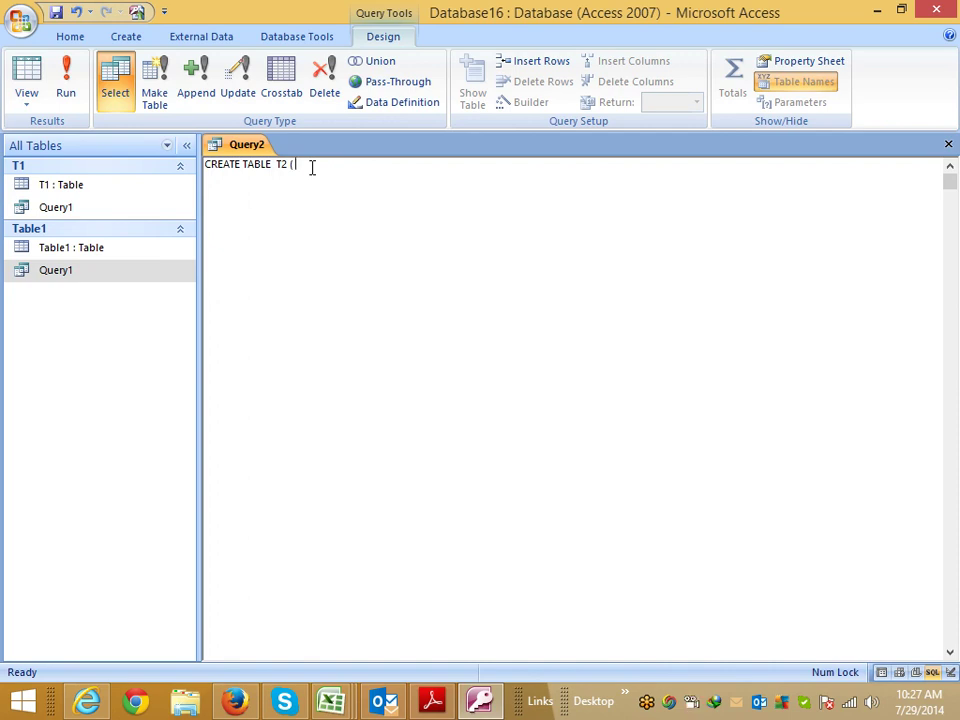
Step: Add the Name column with type varchar2(50), copied from the tutorial's example
text(Name)
key(alt+Tab)
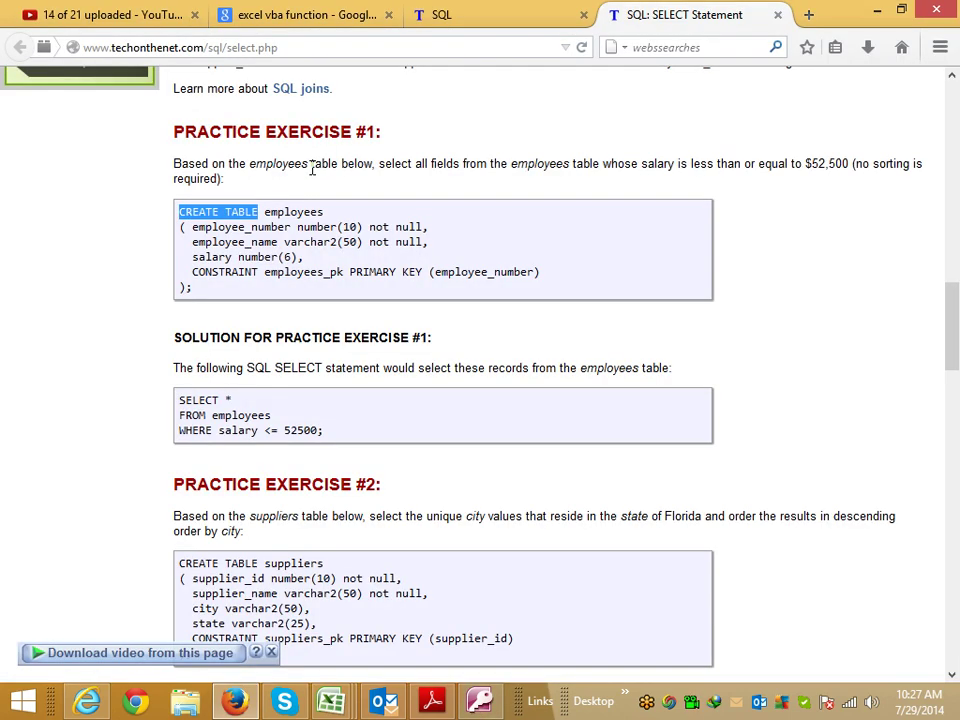
key(alt+Tab)
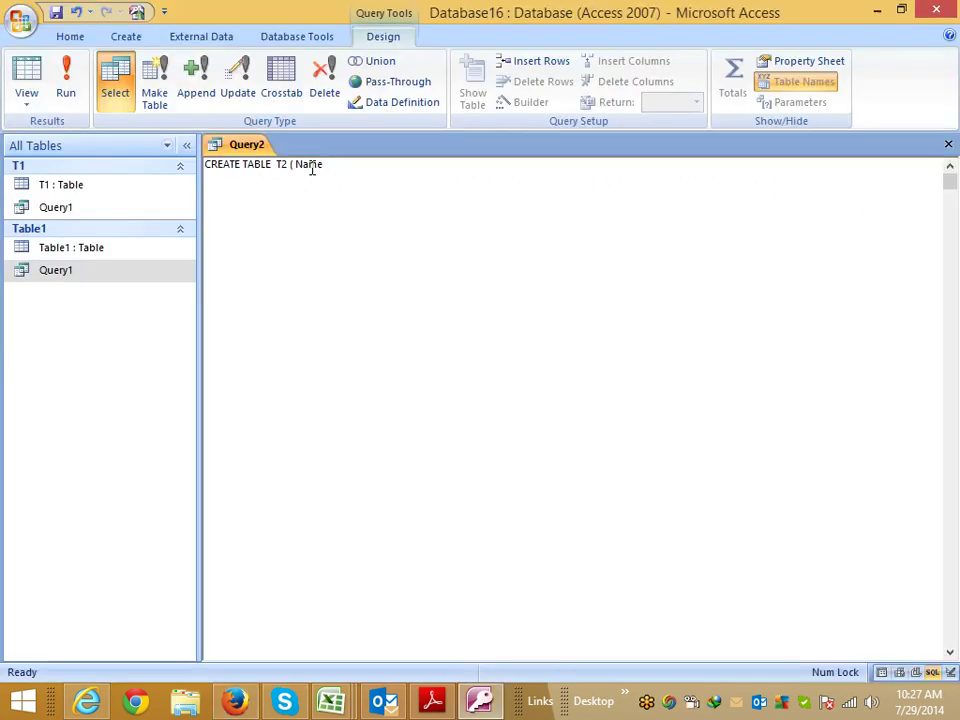
key(alt+Tab)
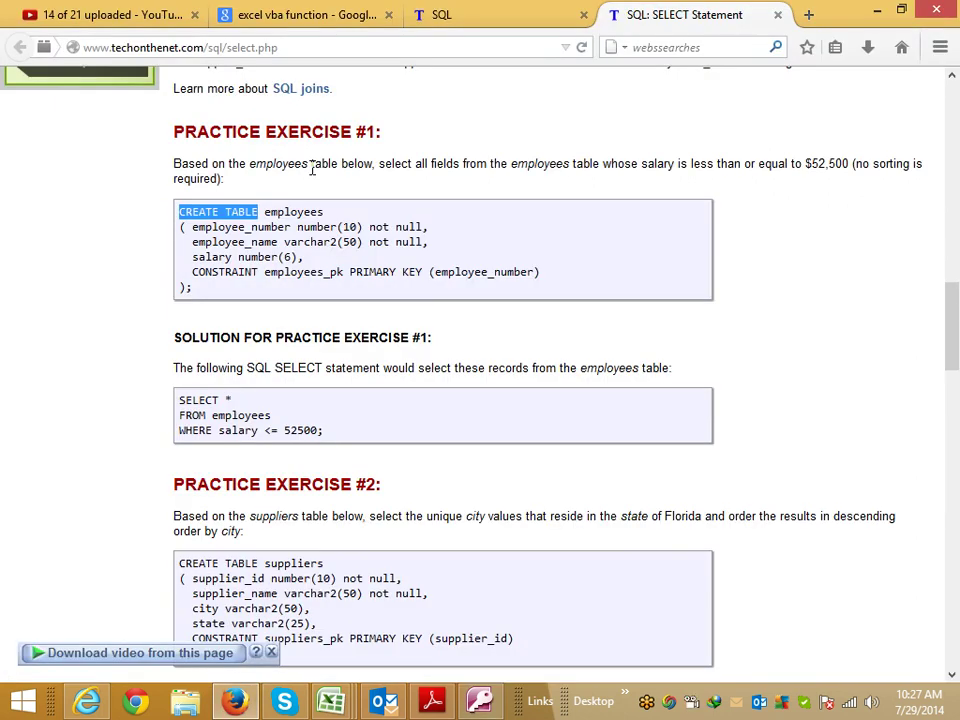
drag(284, 242, 362, 242)
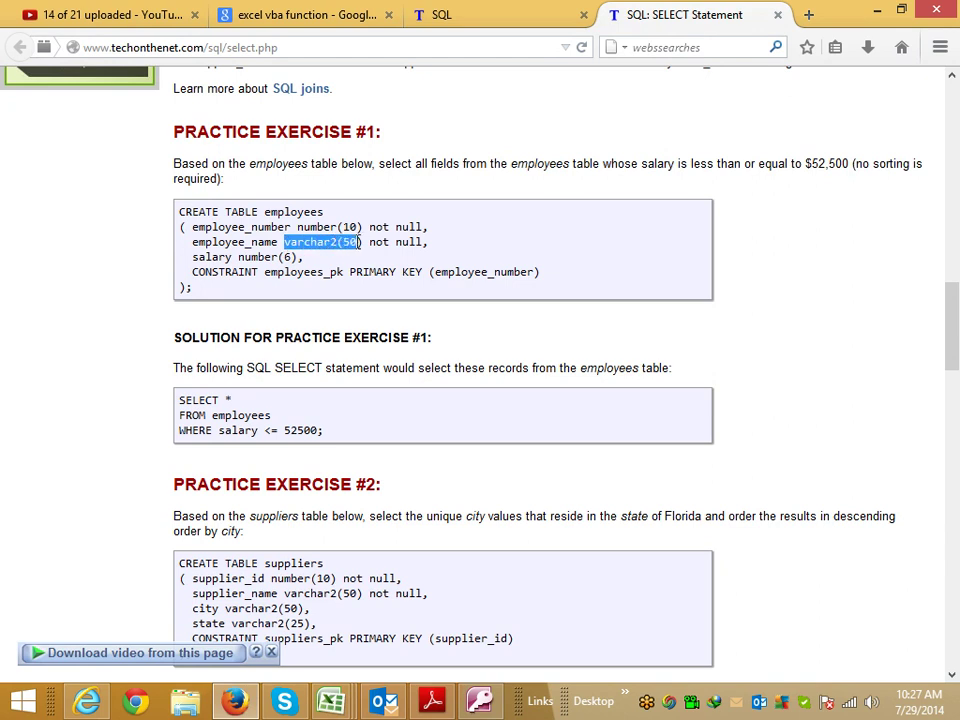
key(alt+Tab)
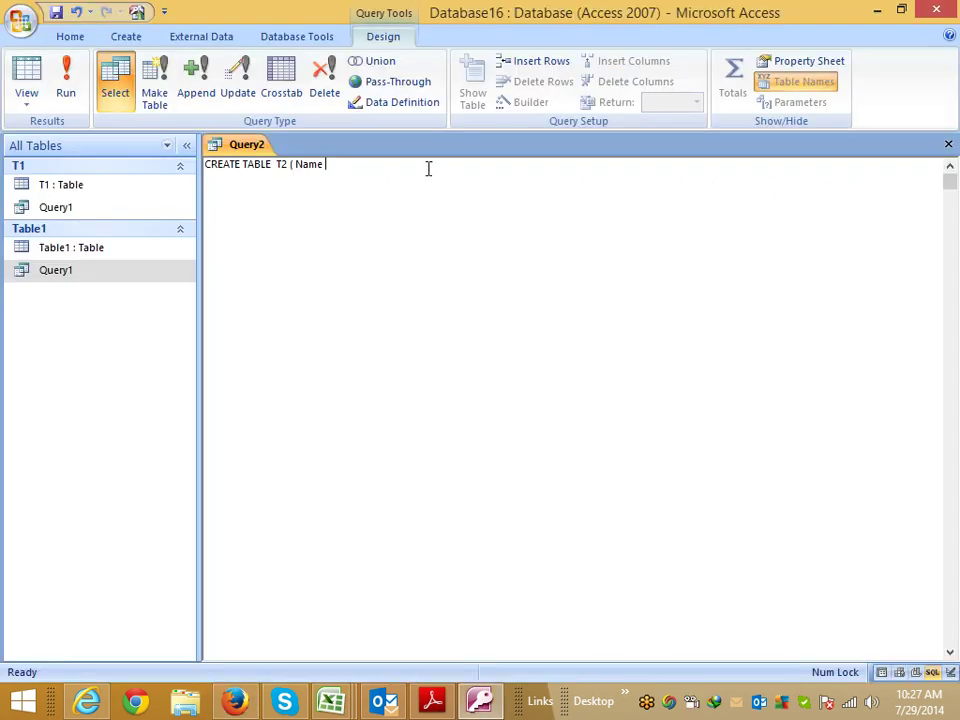
text(varchar2(50))
Step: Finish the Name column with not null, checking it against the reference example
key(alt+Tab)
key(alt+Tab)
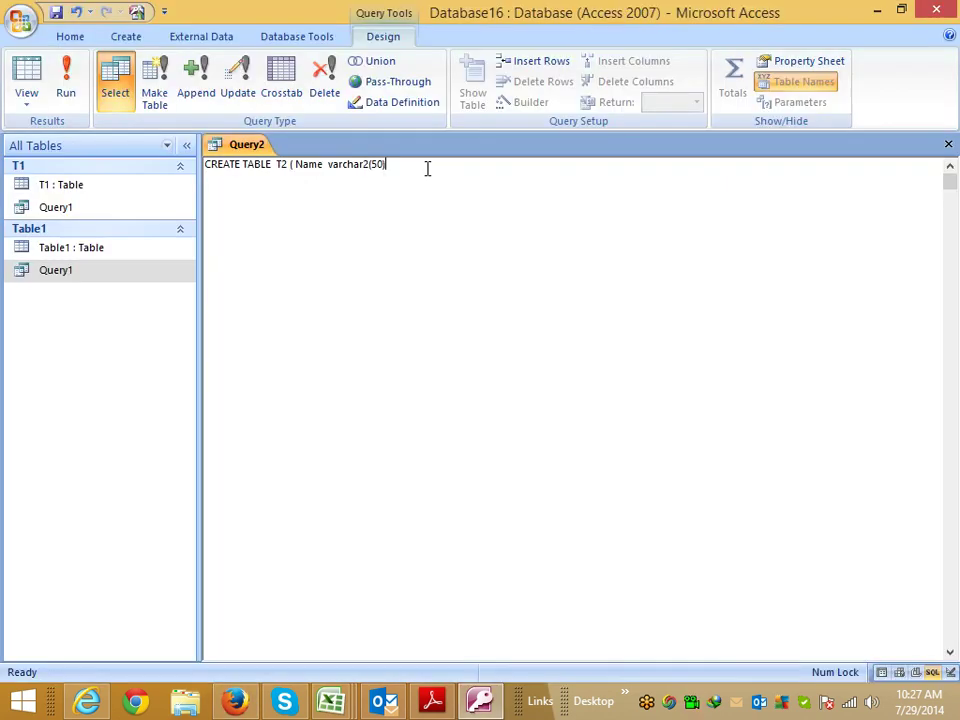
double_click(379, 164)
click(415, 171)
double_click(326, 164)
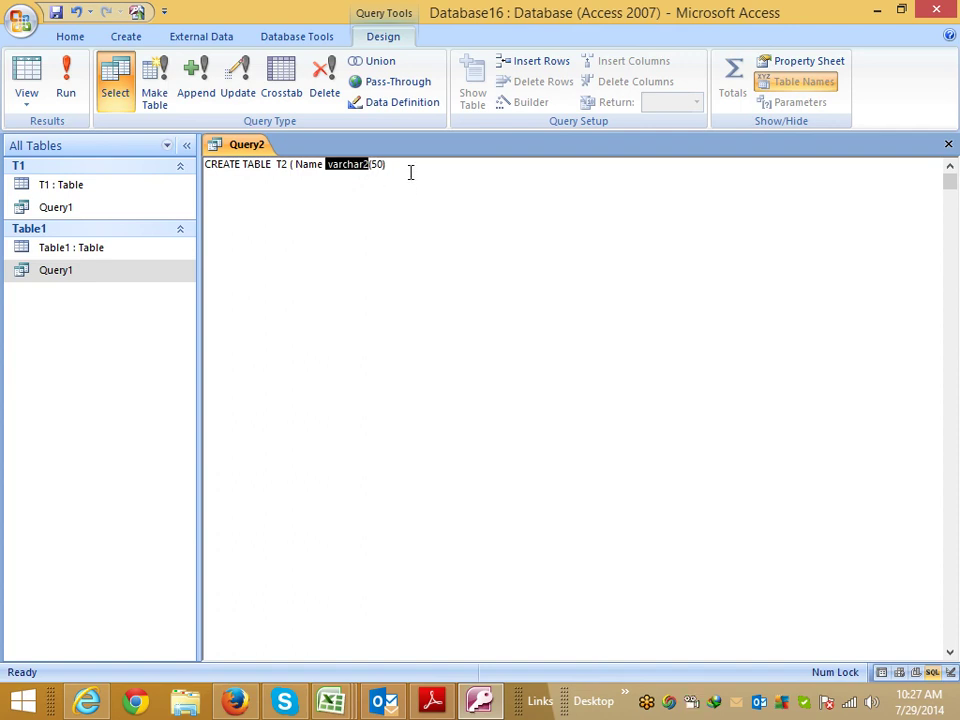
click(410, 170)
key(alt+Tab)
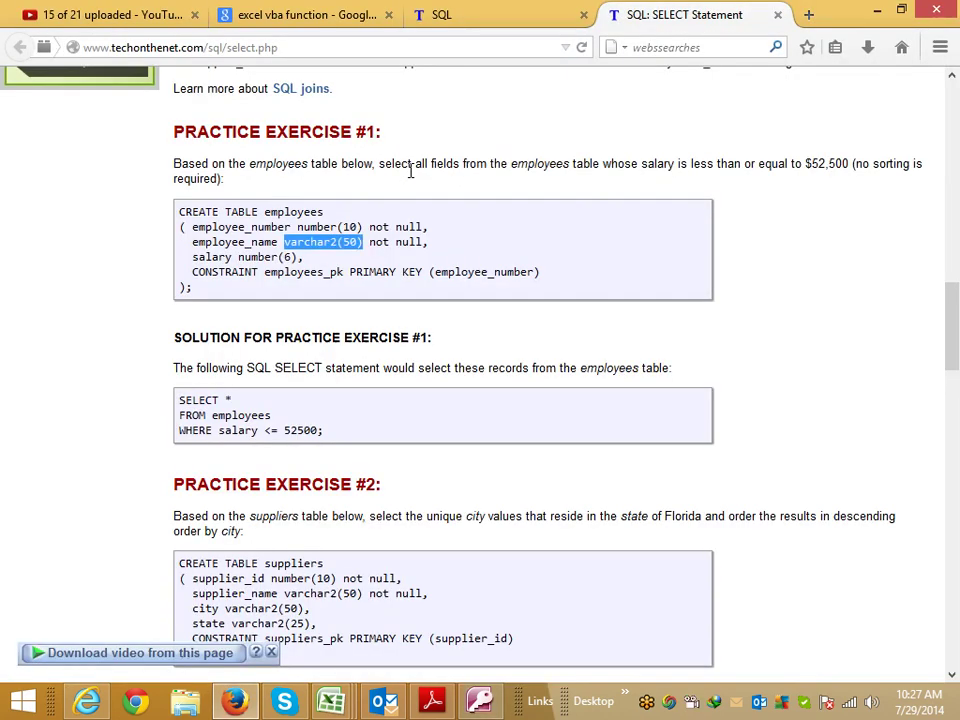
key(alt+Tab)
text(not n)
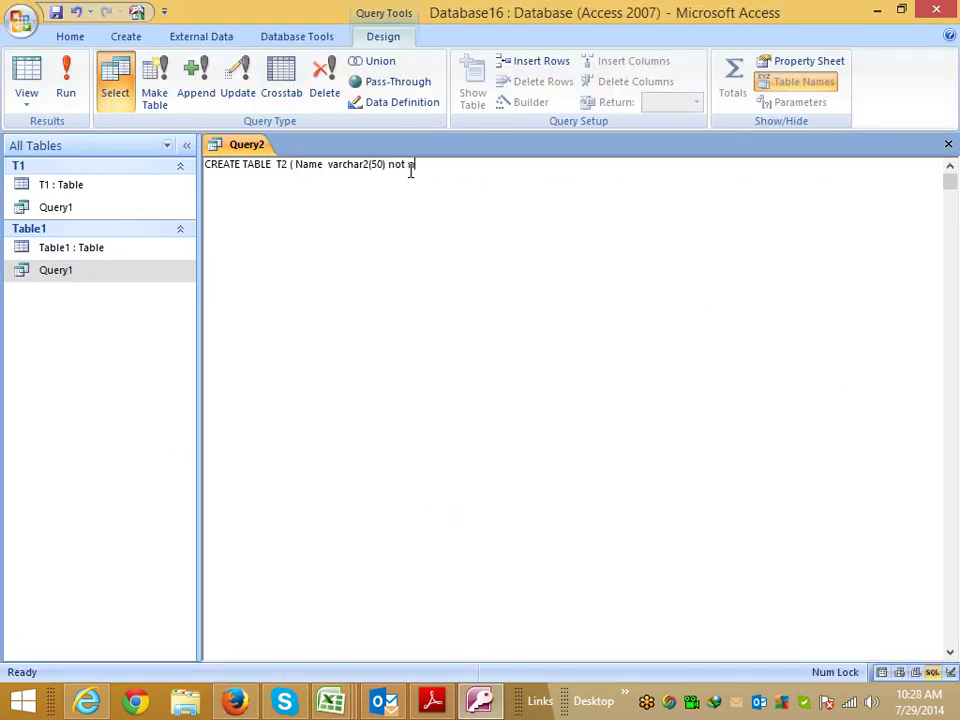
text(ull)
key(alt+Tab)
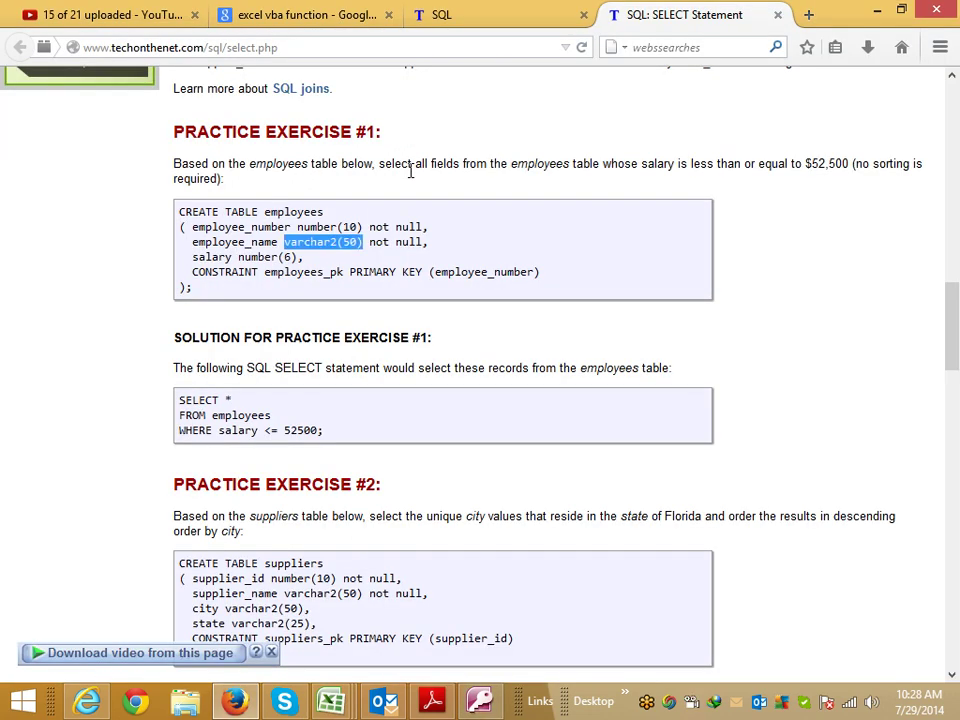
key(alt+Tab)
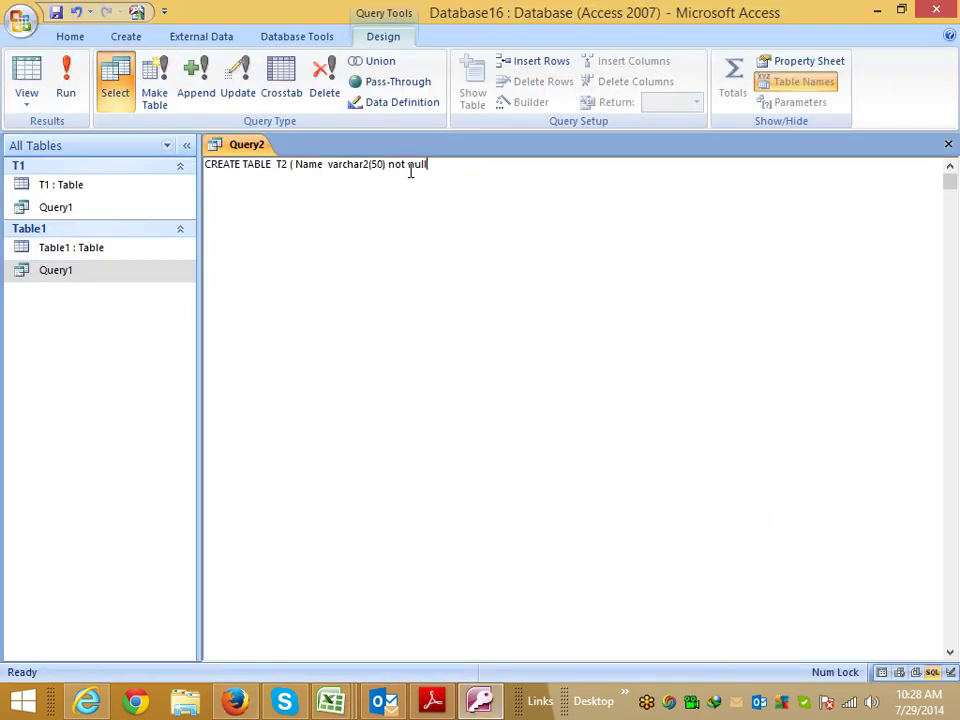
key(alt+Tab)
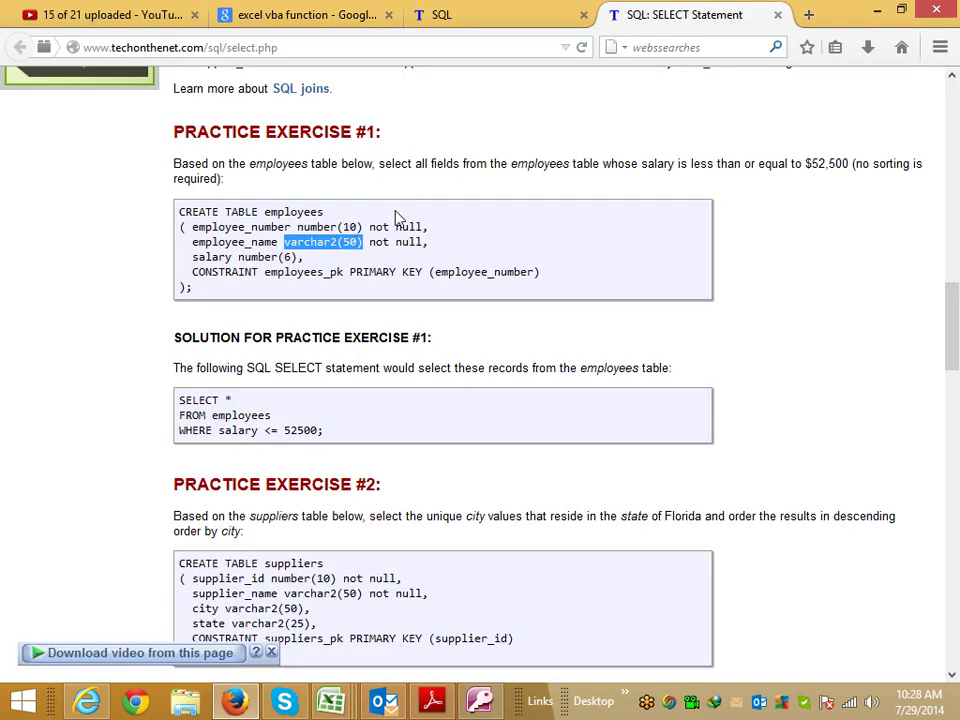
key(alt+Tab)
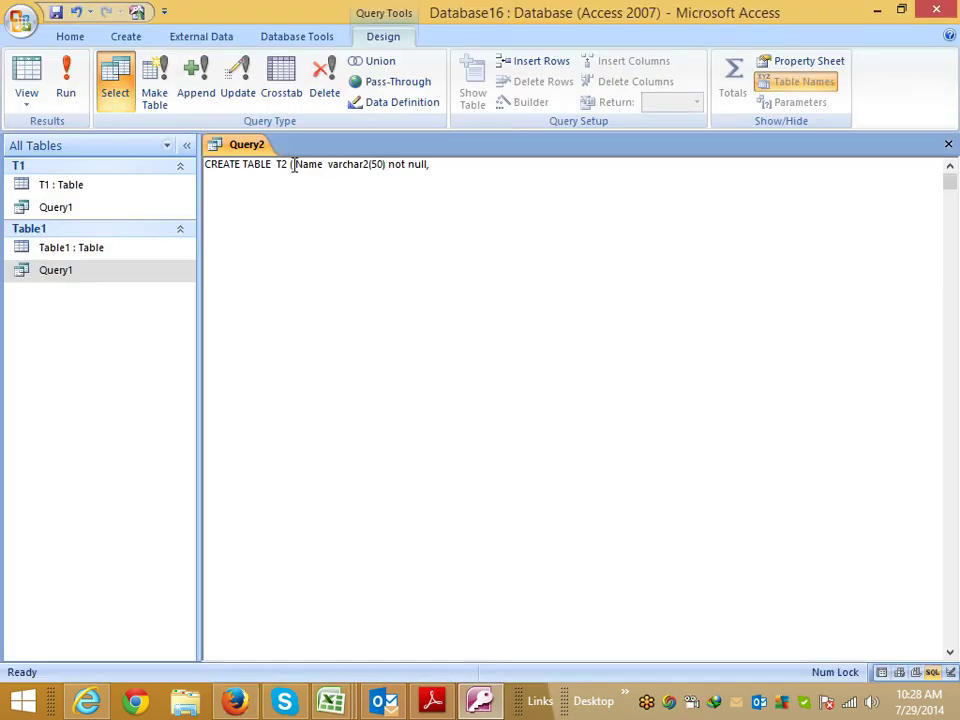
Step: Duplicate the Name definition and rename the copy to City varchar2(50) not null
drag(294, 165, 428, 167)
key(ctrl+c)
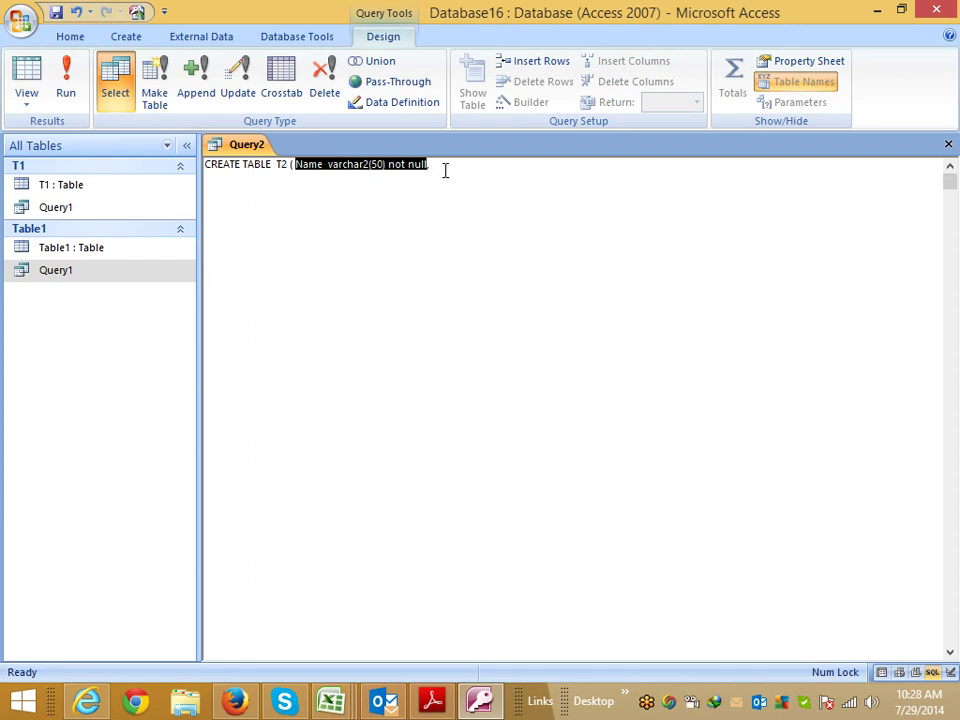
click(446, 169)
text(,)
key(ctrl+v)
drag(457, 165, 432, 166)
text(City)
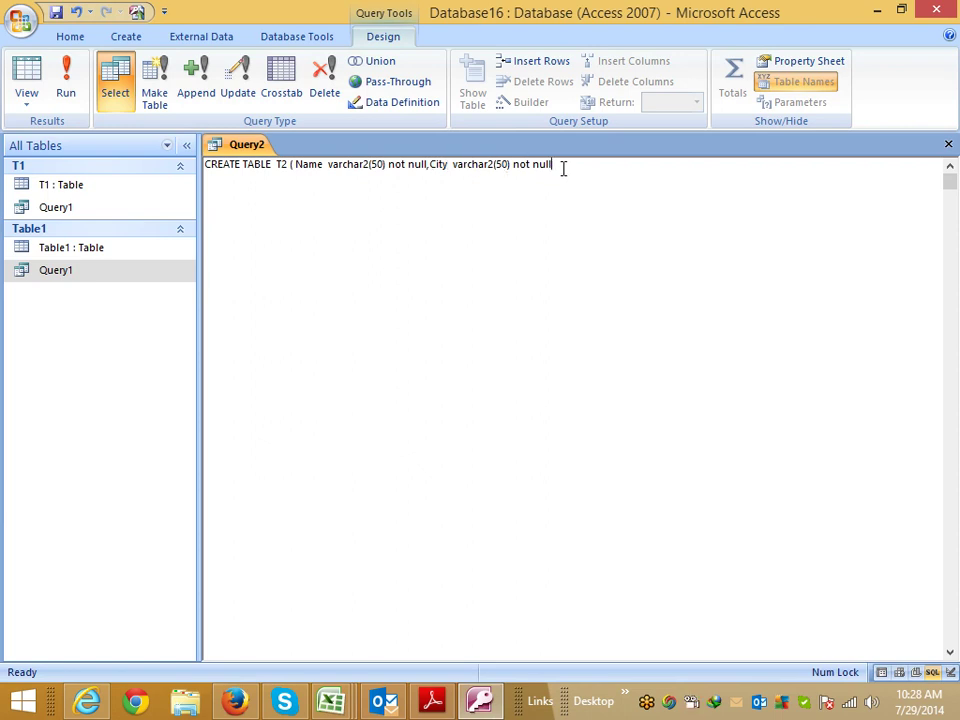
Step: Paste a third copy of the column definition and rename it MRP
key(ctrl+v)
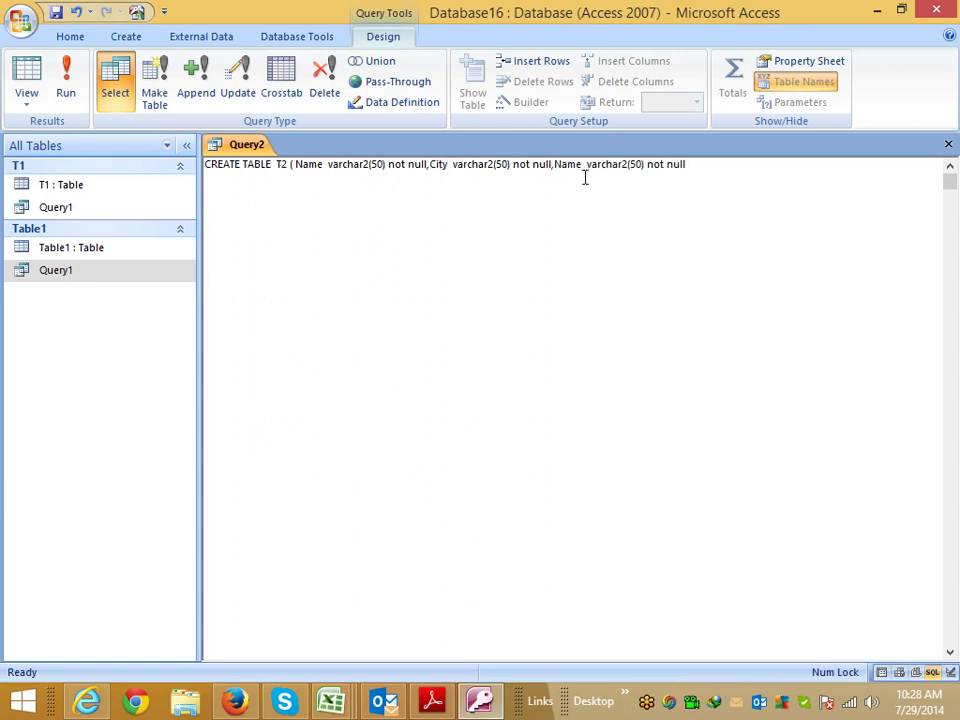
drag(582, 165, 556, 166)
text(MT)
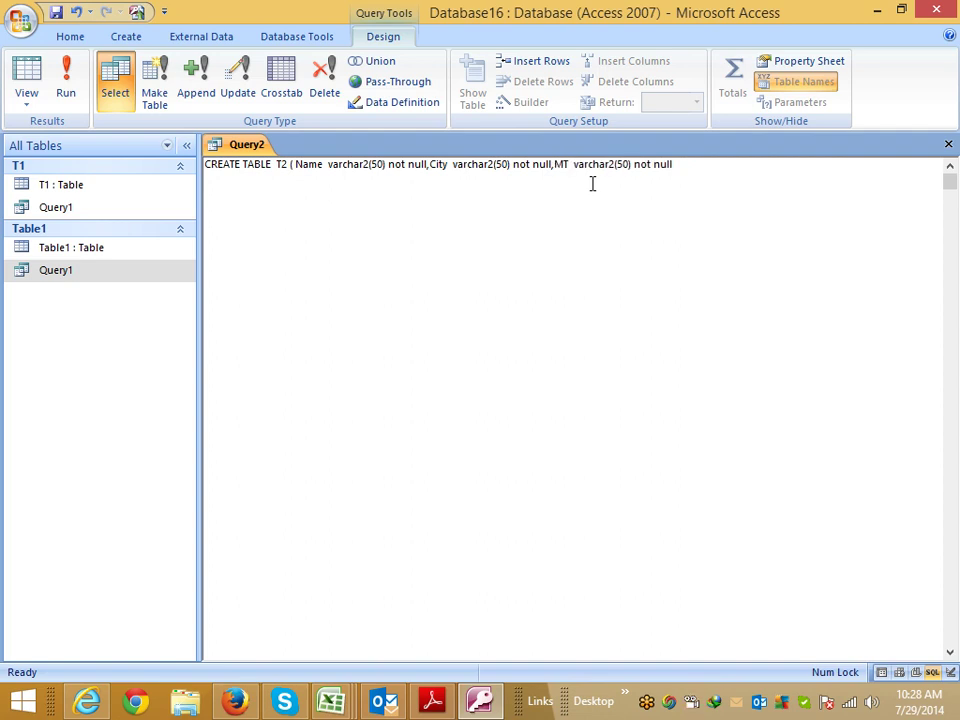
key(BackSpace)
text(RP)
Step: Change MRP's type to number(10) and close the column list with a parenthesis
drag(622, 165, 582, 165)
key(alt+Tab)
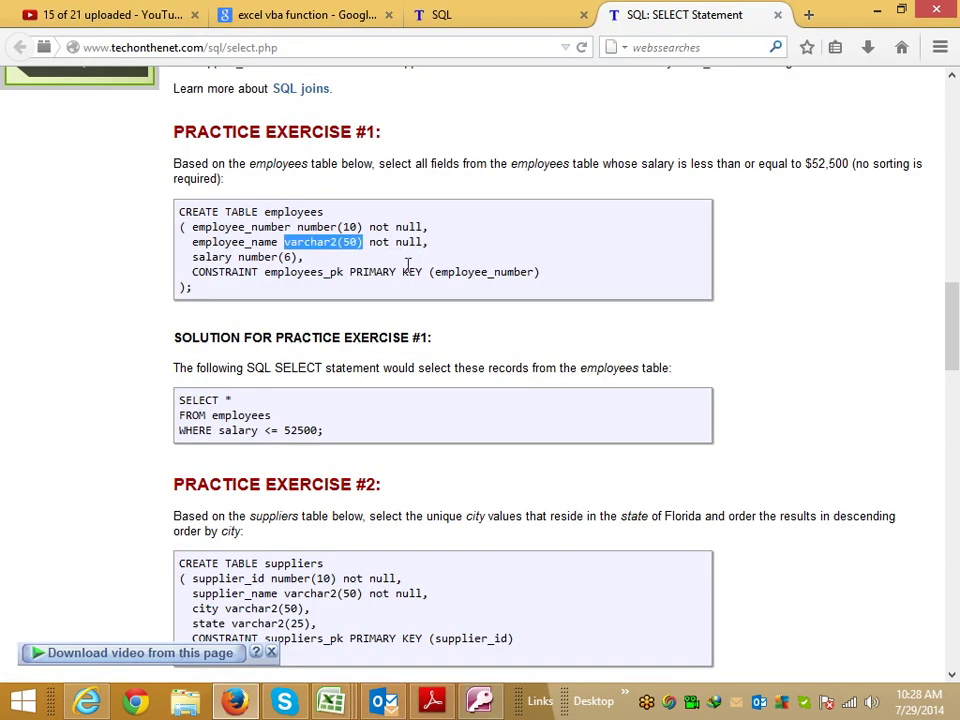
click(316, 226)
double_click(316, 226)
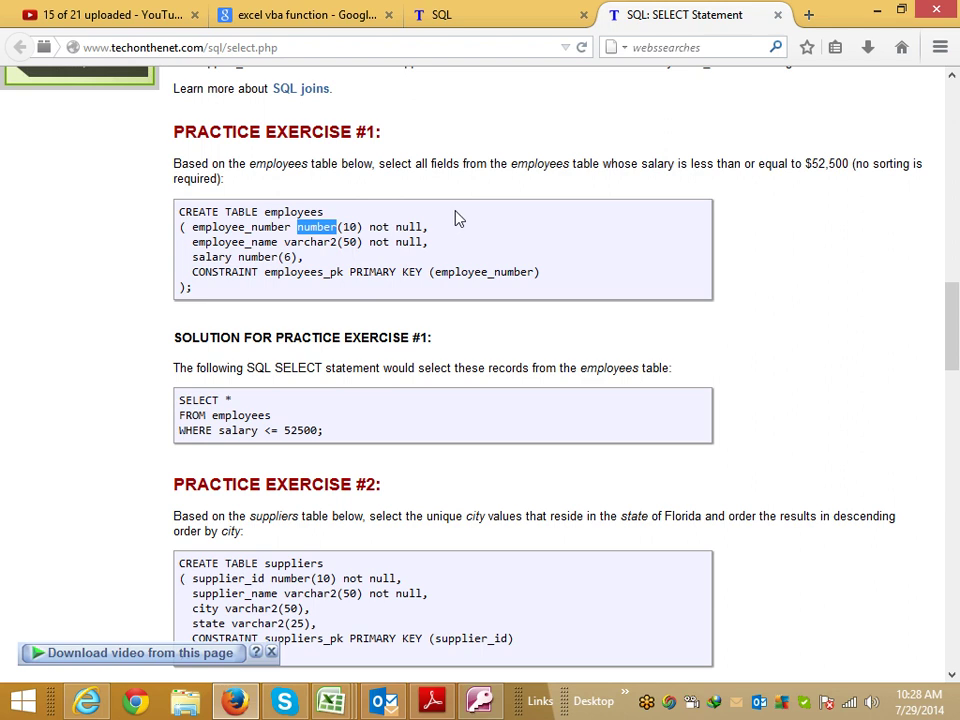
key(alt+Tab)
key(ctrl+v)
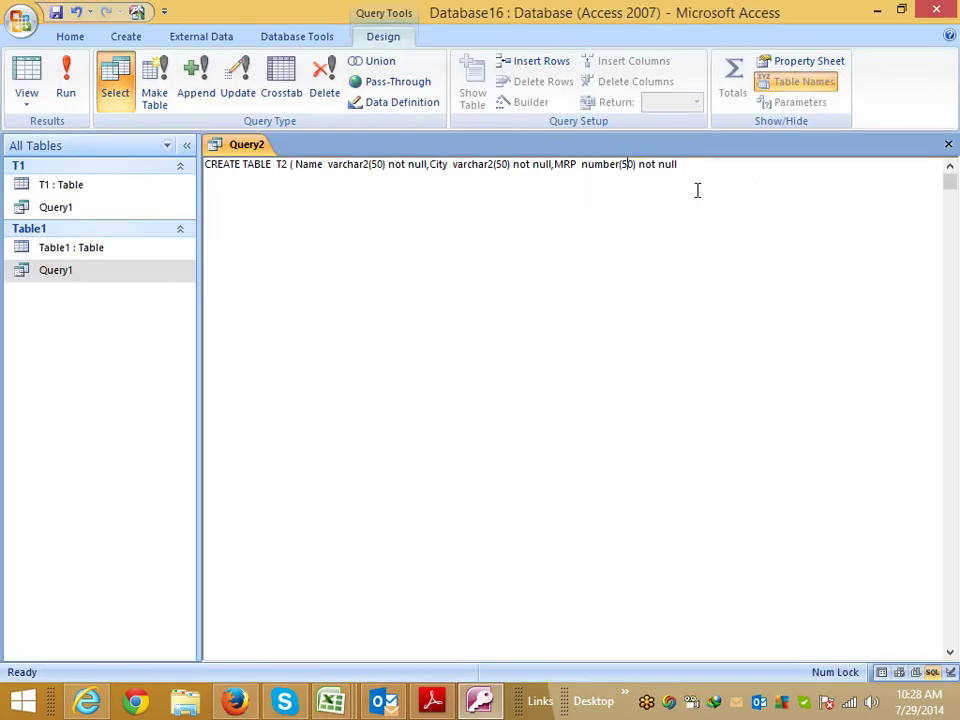
key(BackSpace)
key(Delete)
text(10)
text())
key(Return)
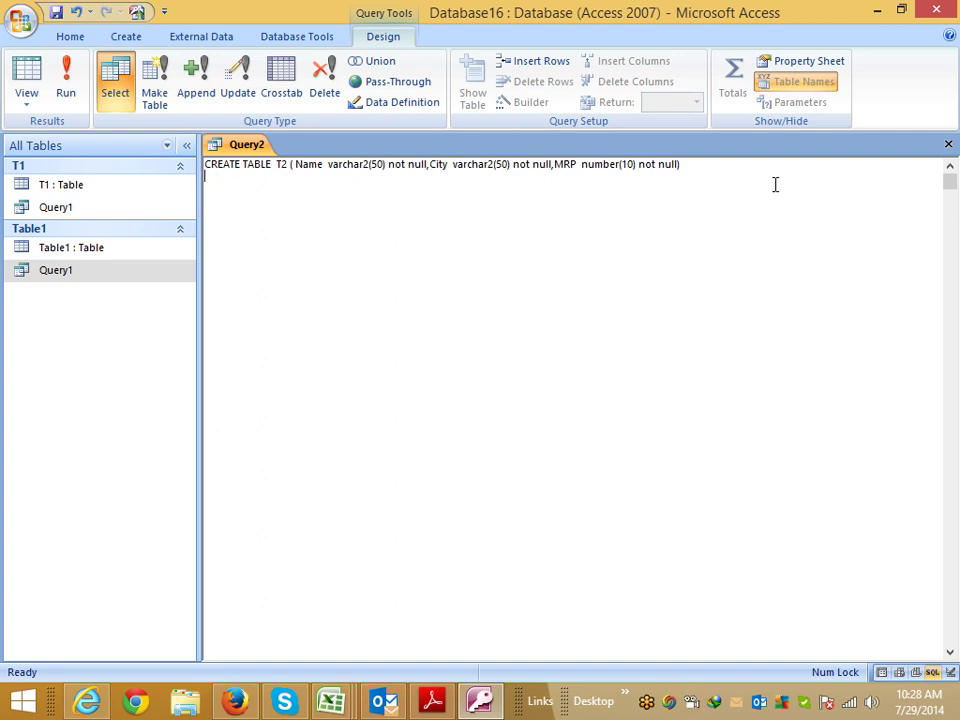
Step: Switch from the Access query to the techonthenet SQL tutorial in Firefox
key(alt+Tab)
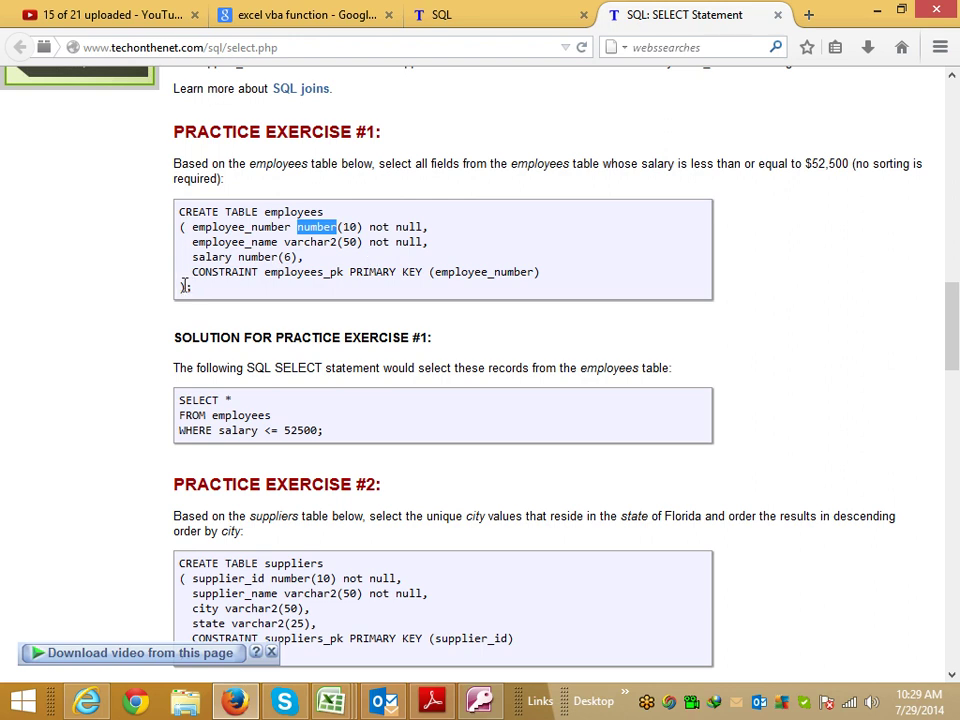
Step: Highlight the tutorial's primary key CONSTRAINT line to study its syntax
drag(190, 272, 369, 280)
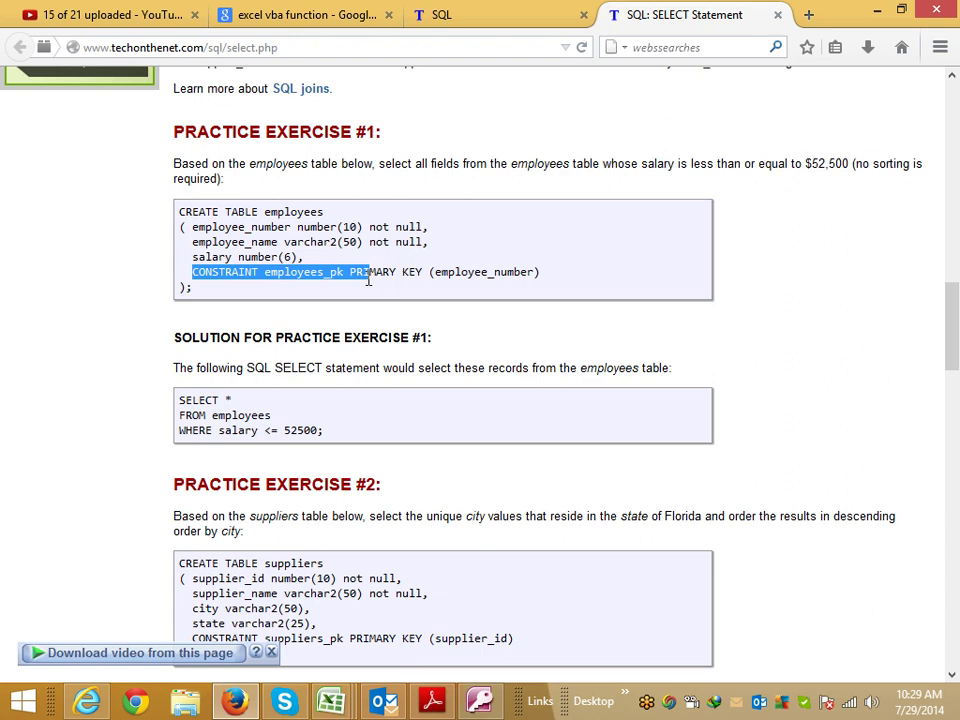
drag(369, 280, 288, 280)
double_click(321, 272)
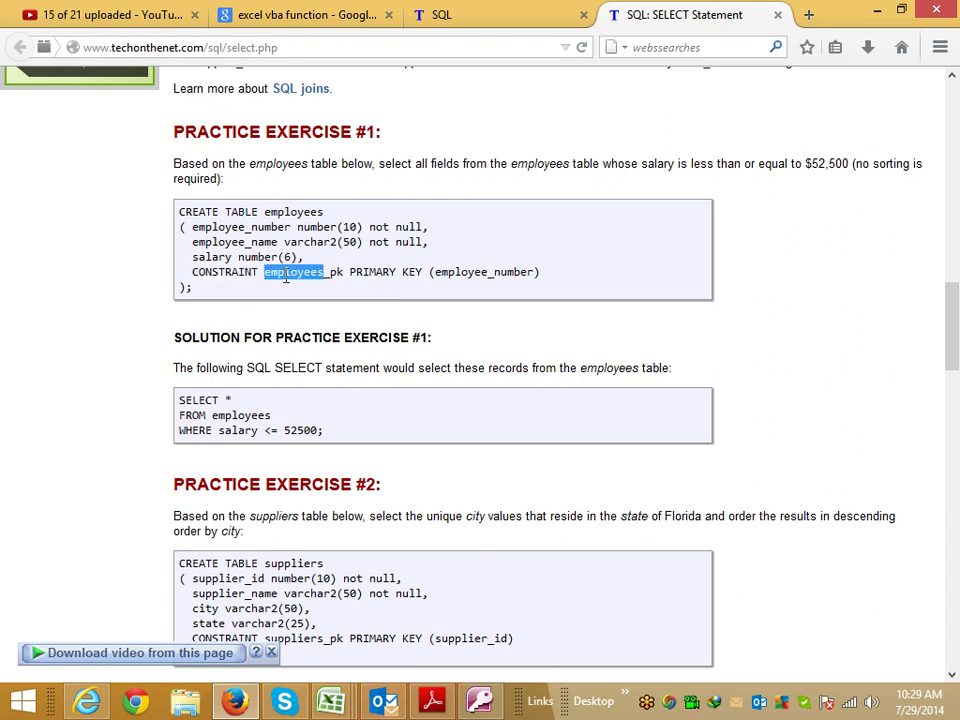
double_click(361, 284)
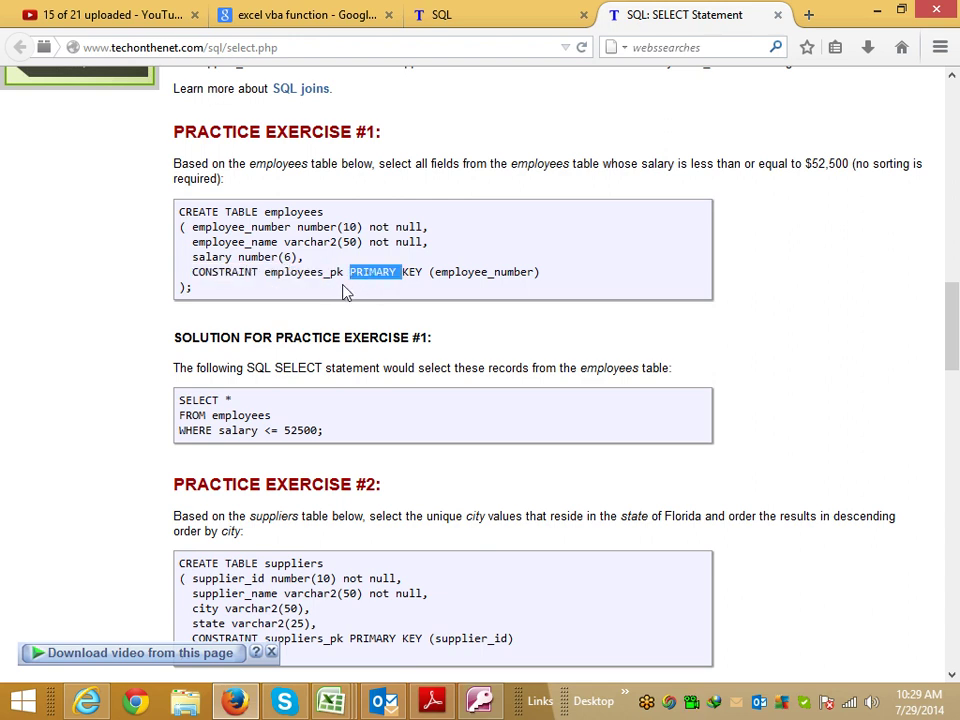
click(345, 291)
drag(192, 271, 264, 270)
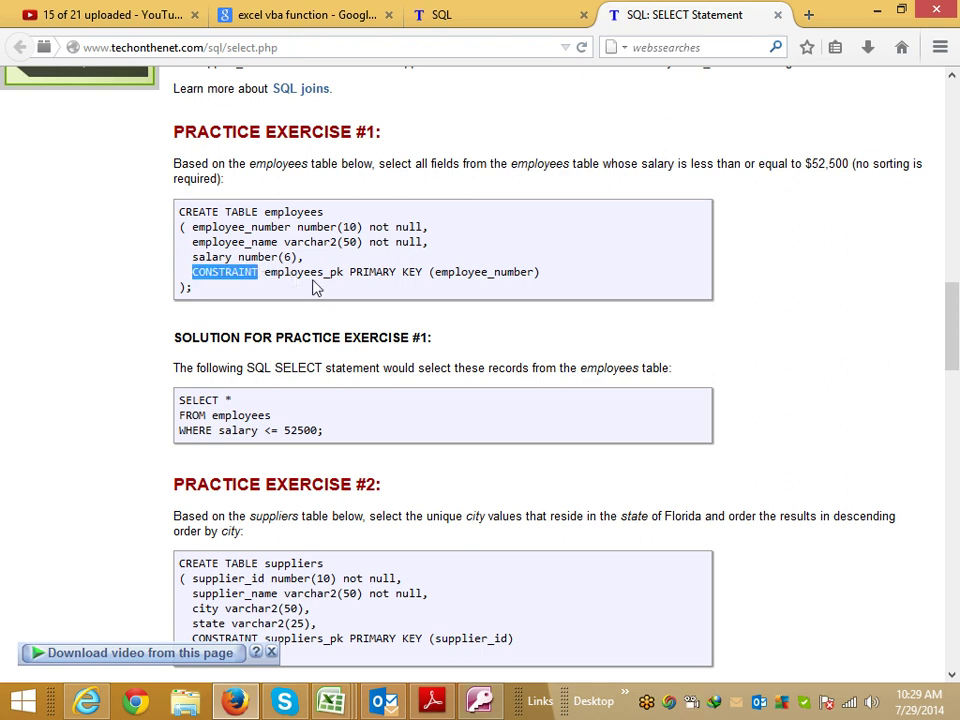
key(alt)
key(alt+Tab)
key(alt+Tab)
drag(192, 271, 521, 277)
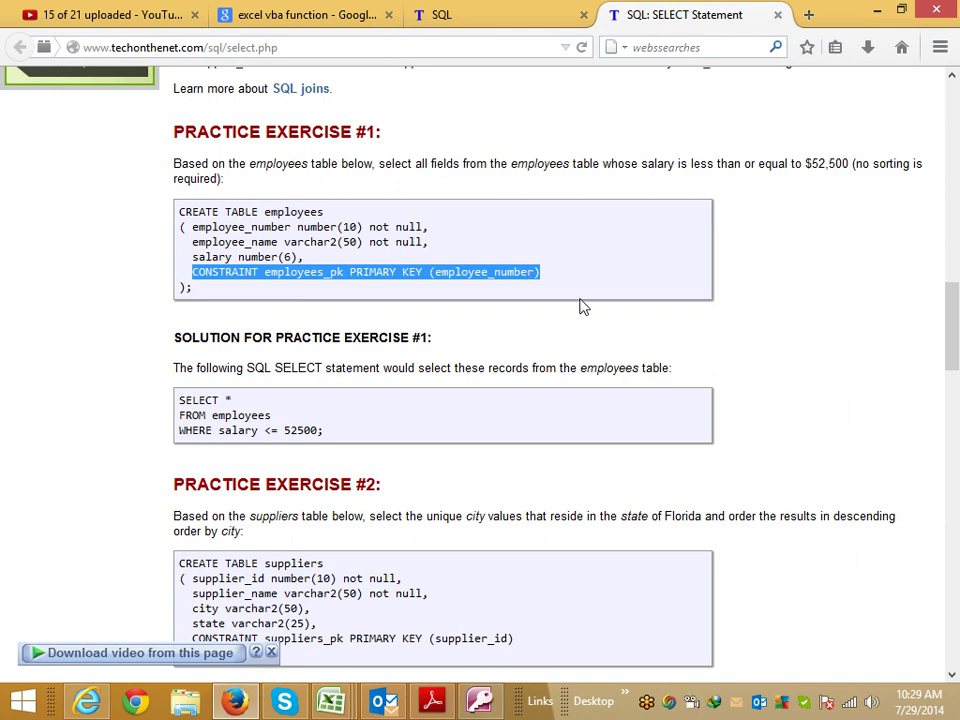
Step: End the Access CREATE TABLE T2 statement with a semicolon and a new line
key(alt+Tab)
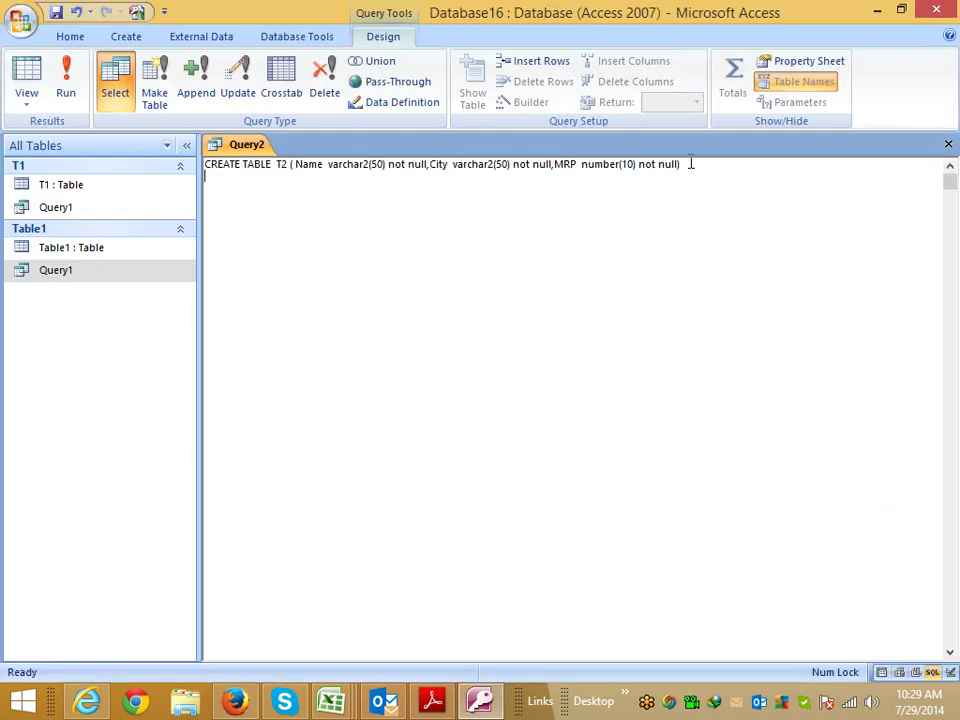
key(alt+Tab)
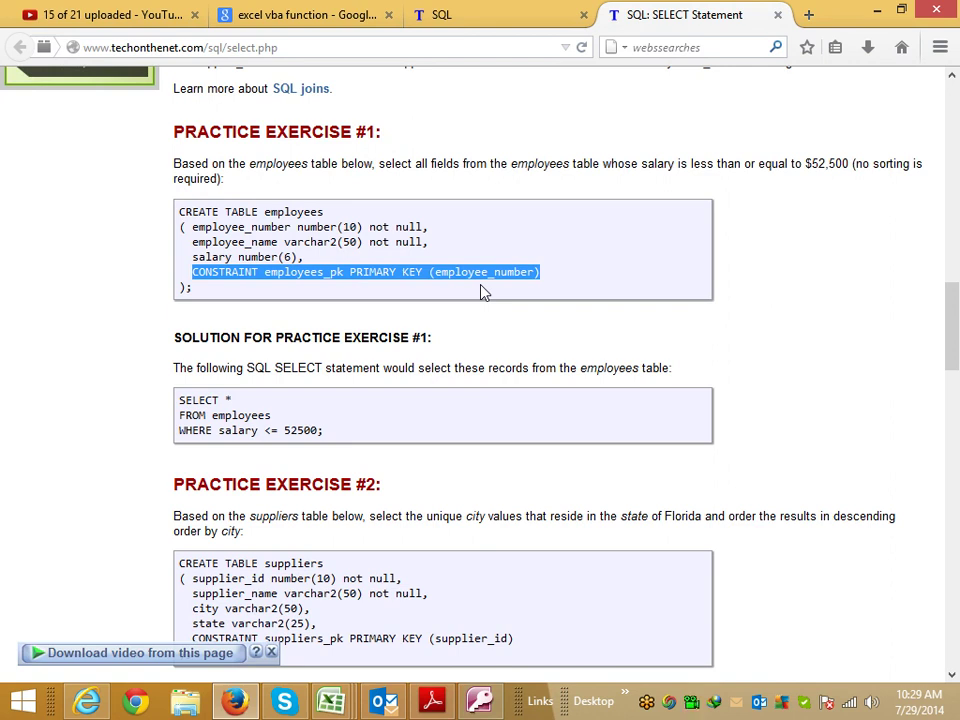
key(alt+Tab)
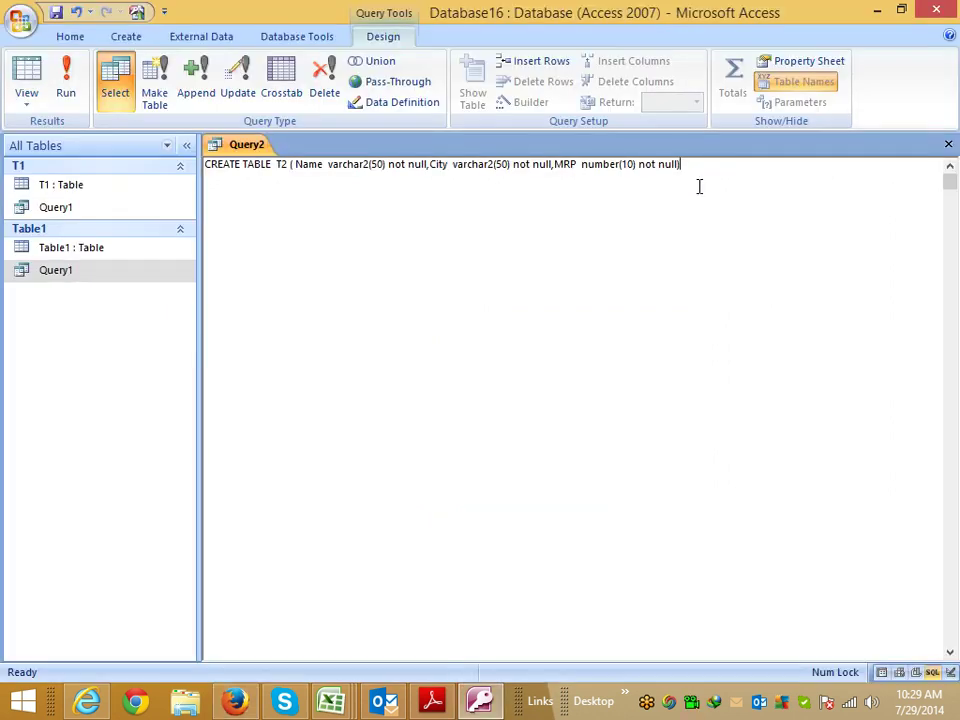
text(;)
key(Return)
Step: Scroll further down the tutorial, then return to the Access query
key(alt+Tab)
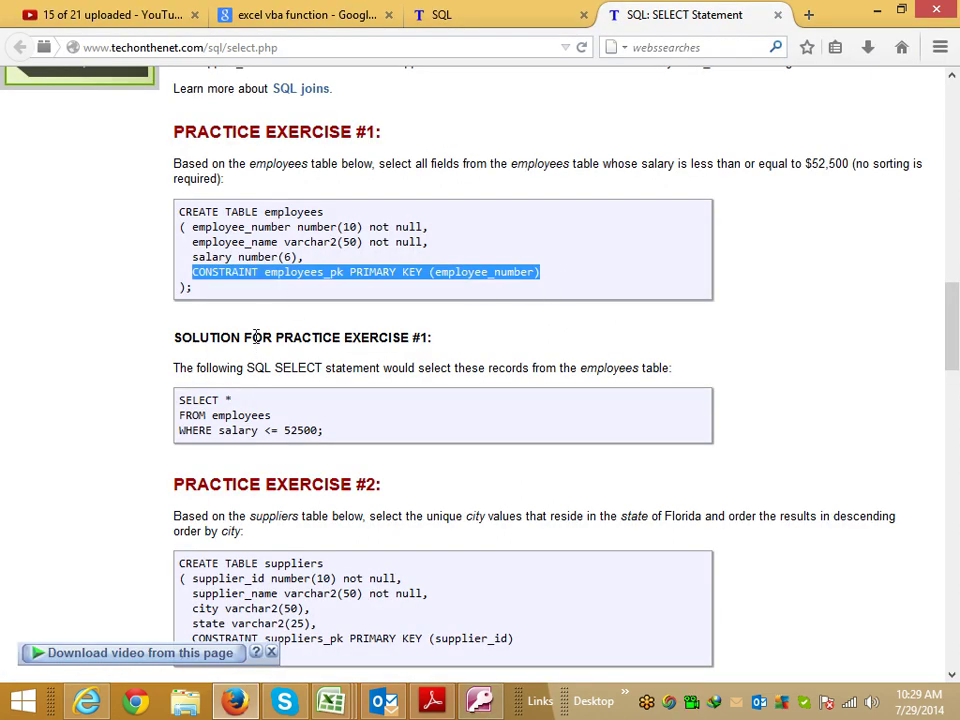
scroll(256, 337, down, 2)
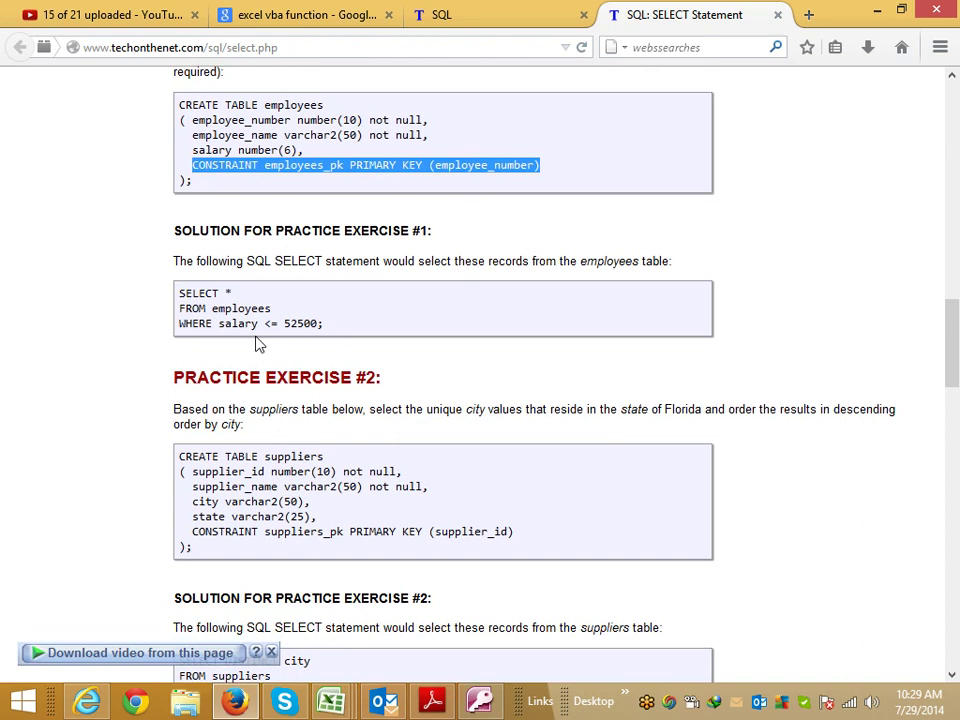
key(alt+Tab)
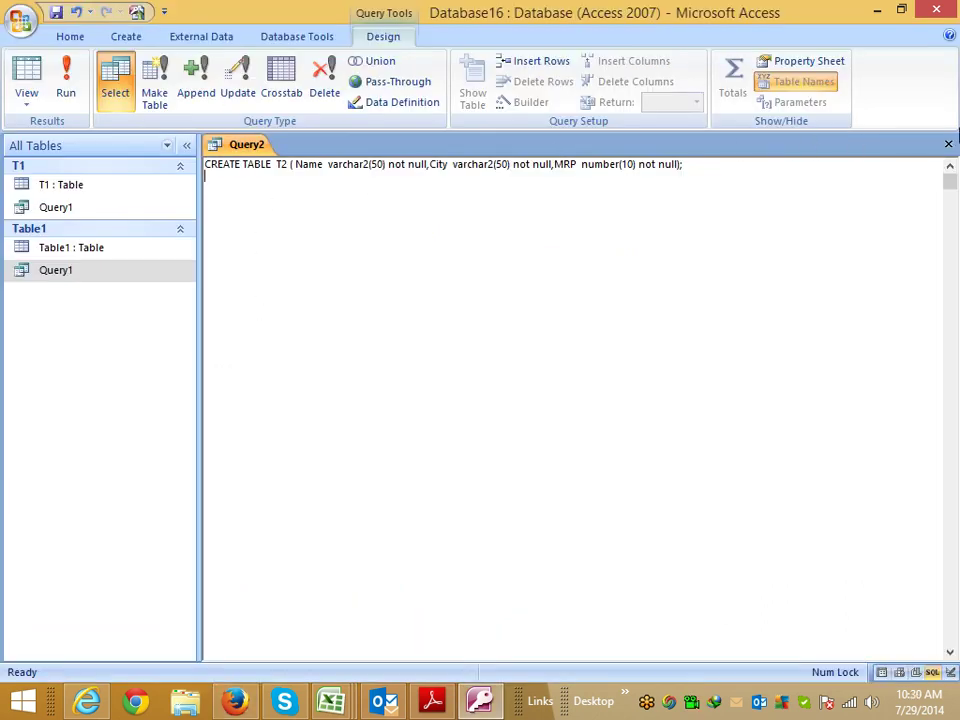
Step: Try saving Query2, which fails with a field-definition syntax error
click(951, 145)
click(409, 397)
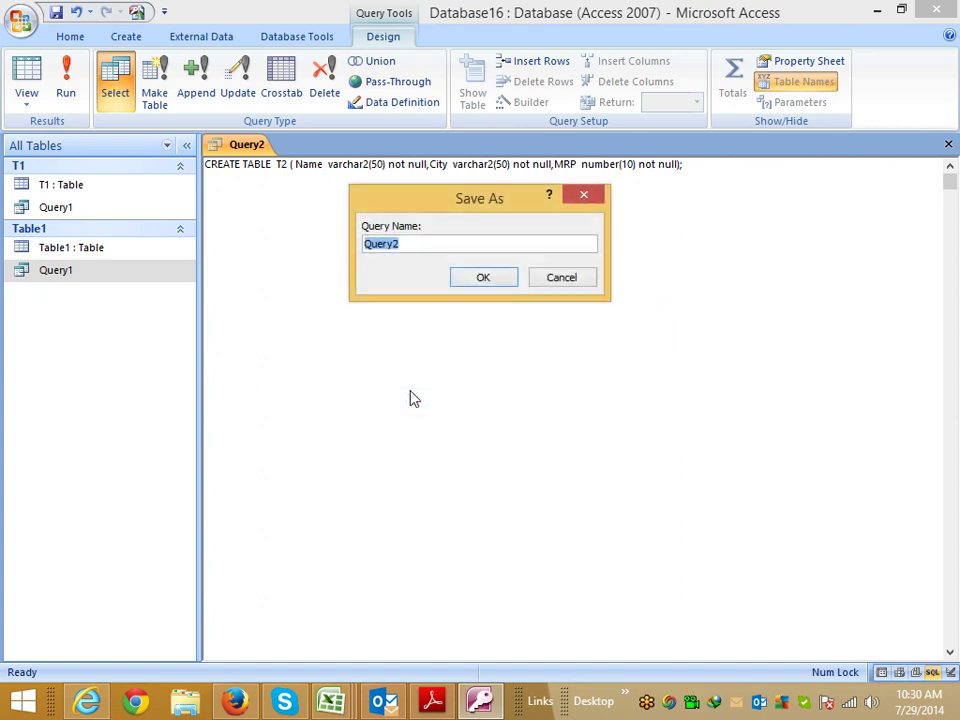
click(484, 279)
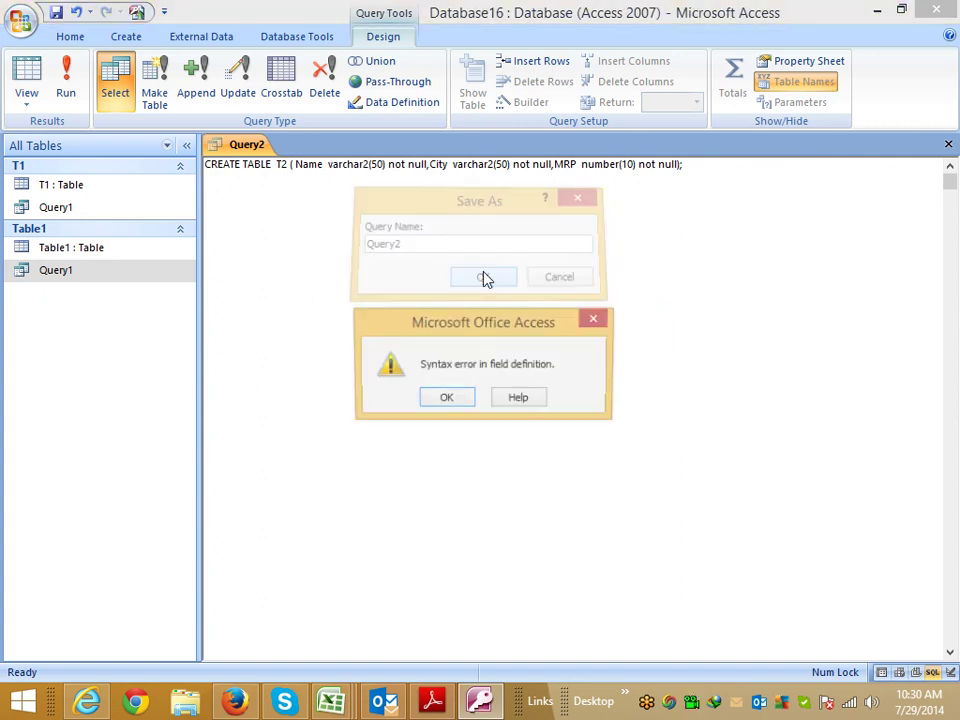
click(457, 399)
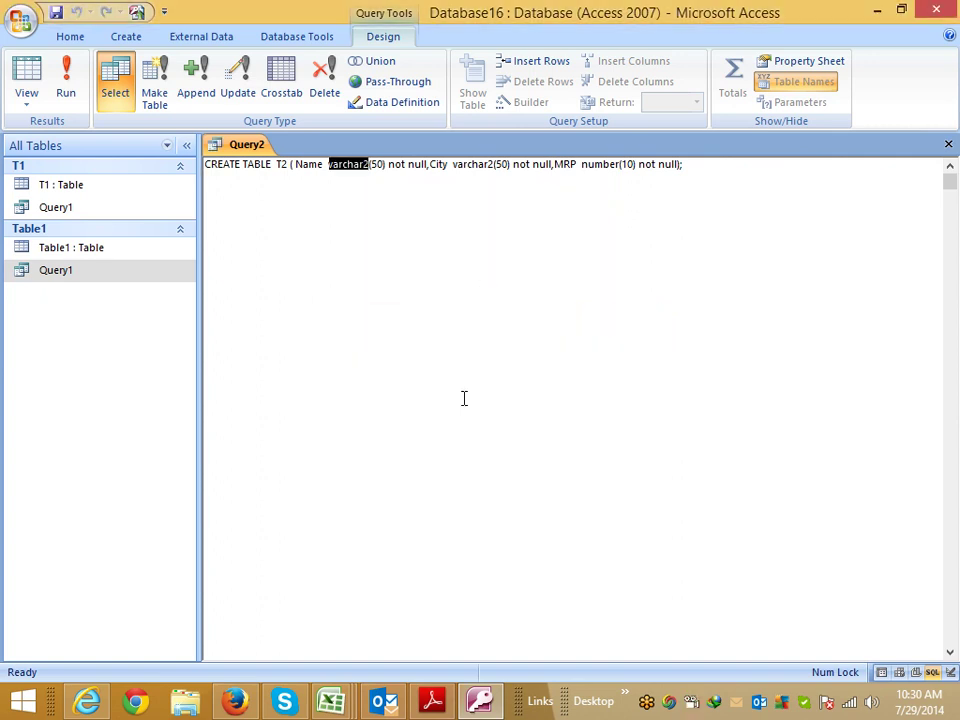
Step: Change the Name and City column types from varchar2(50) to varchar(50)
click(388, 165)
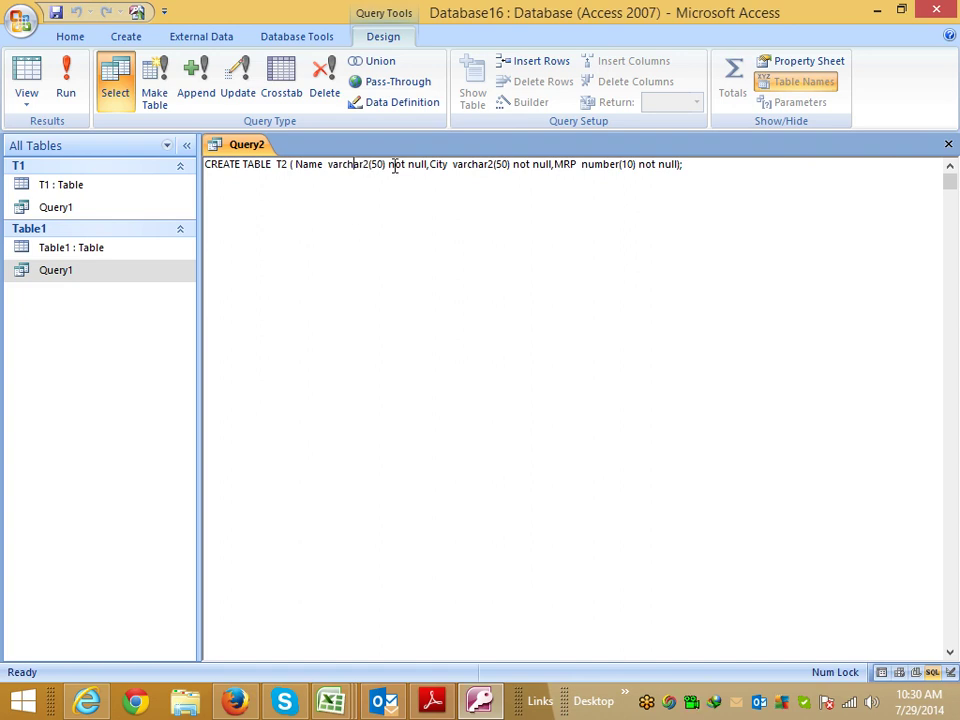
key(BackSpace)
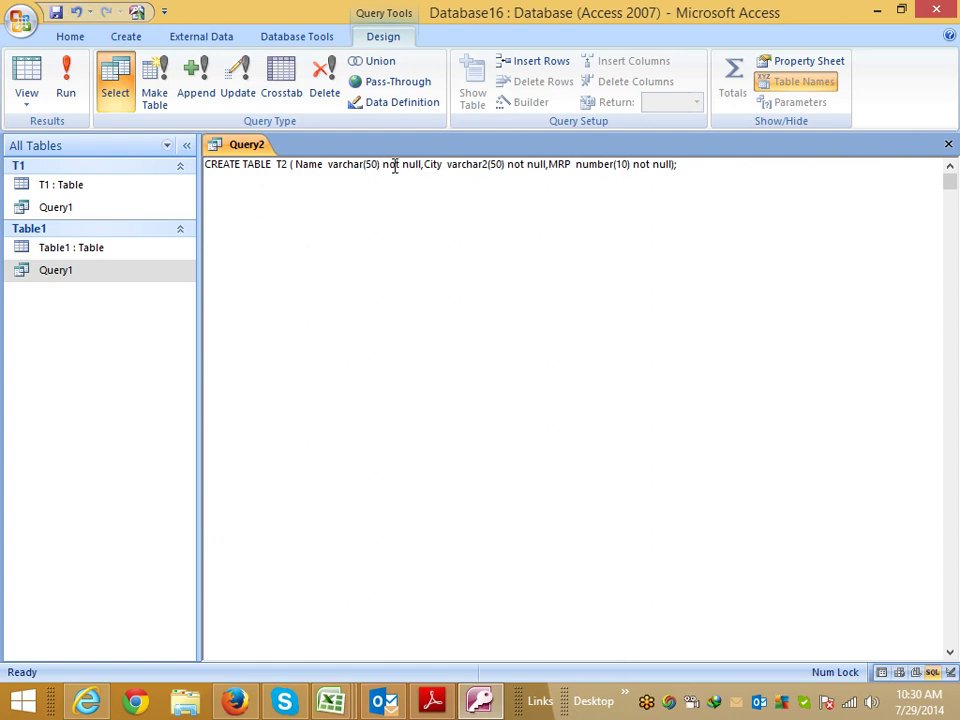
click(489, 165)
key(BackSpace)
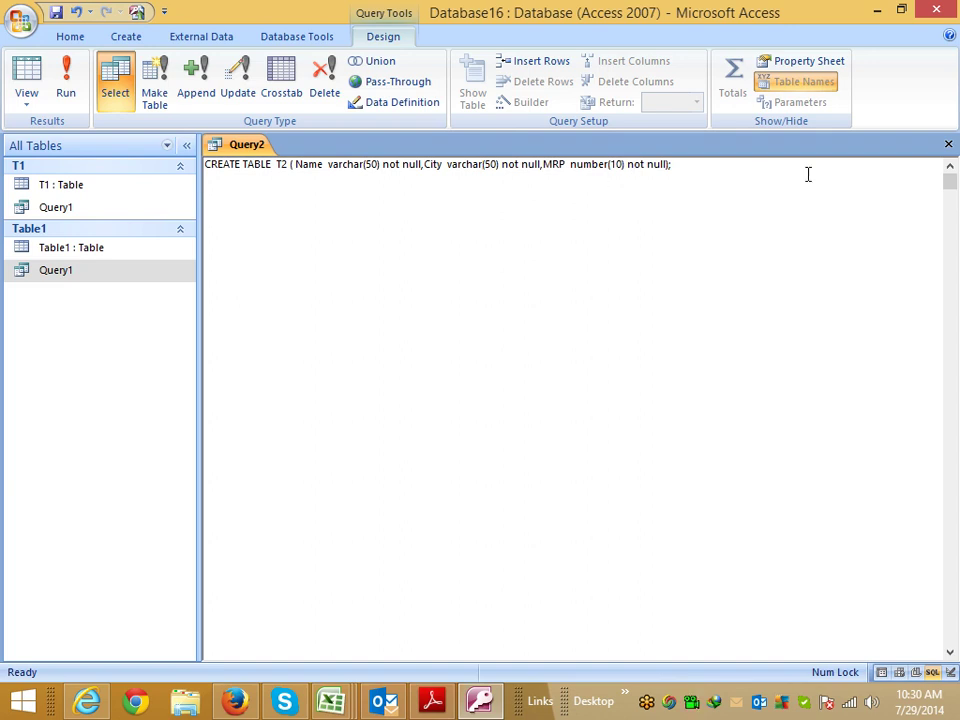
Step: Retry saving Query2 twice; both attempts fail with a CREATE TABLE syntax error
click(948, 144)
click(414, 398)
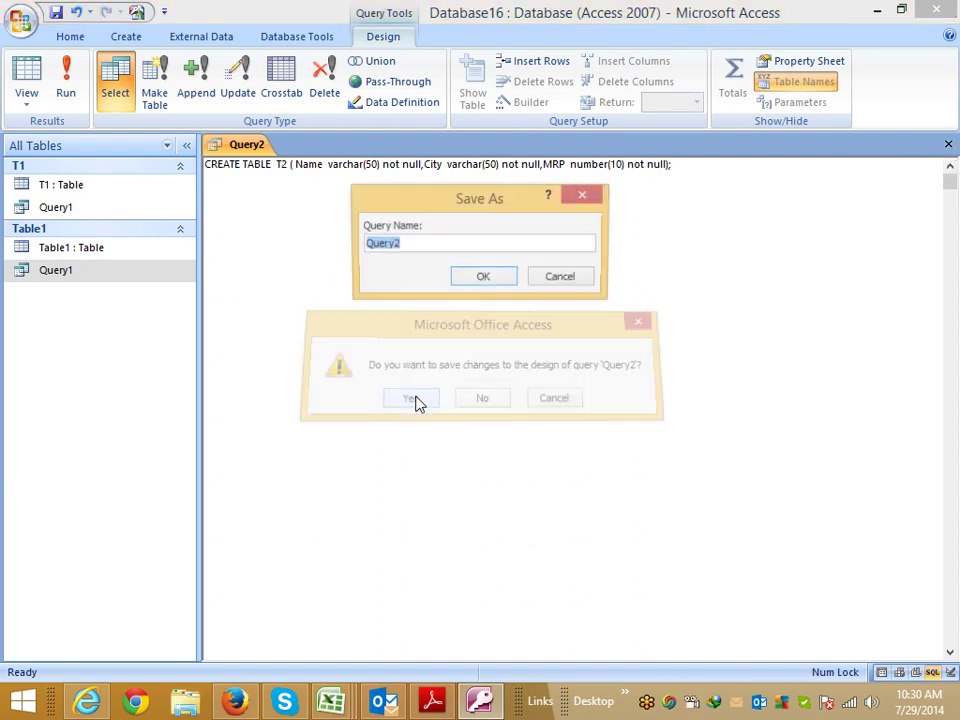
click(488, 283)
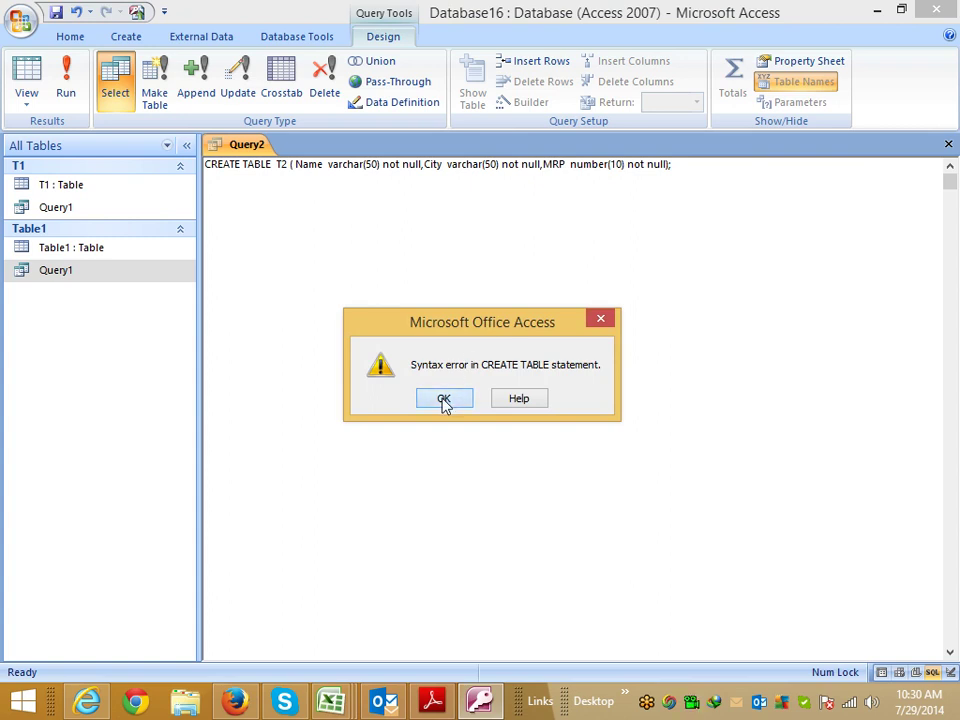
click(445, 400)
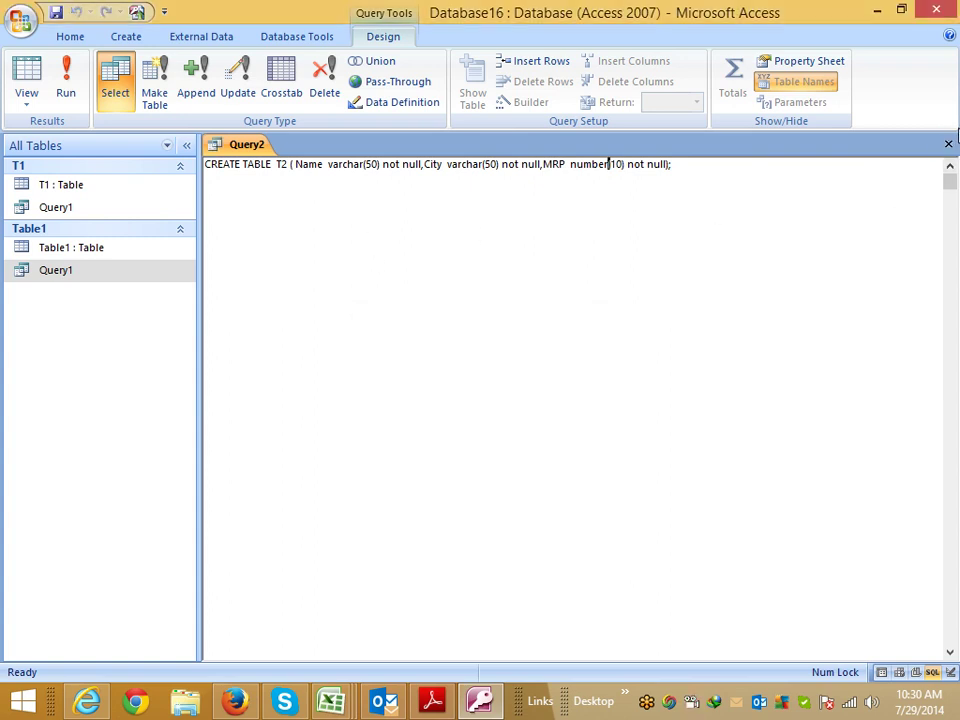
click(948, 146)
click(437, 398)
click(485, 280)
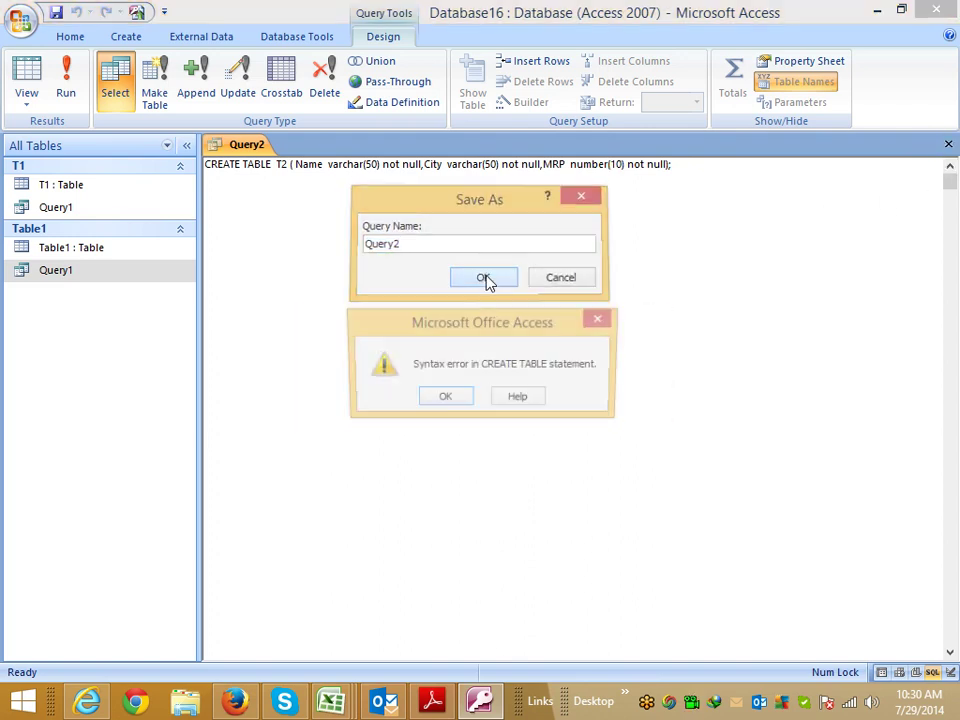
click(443, 398)
click(364, 164)
key(alt+Tab)
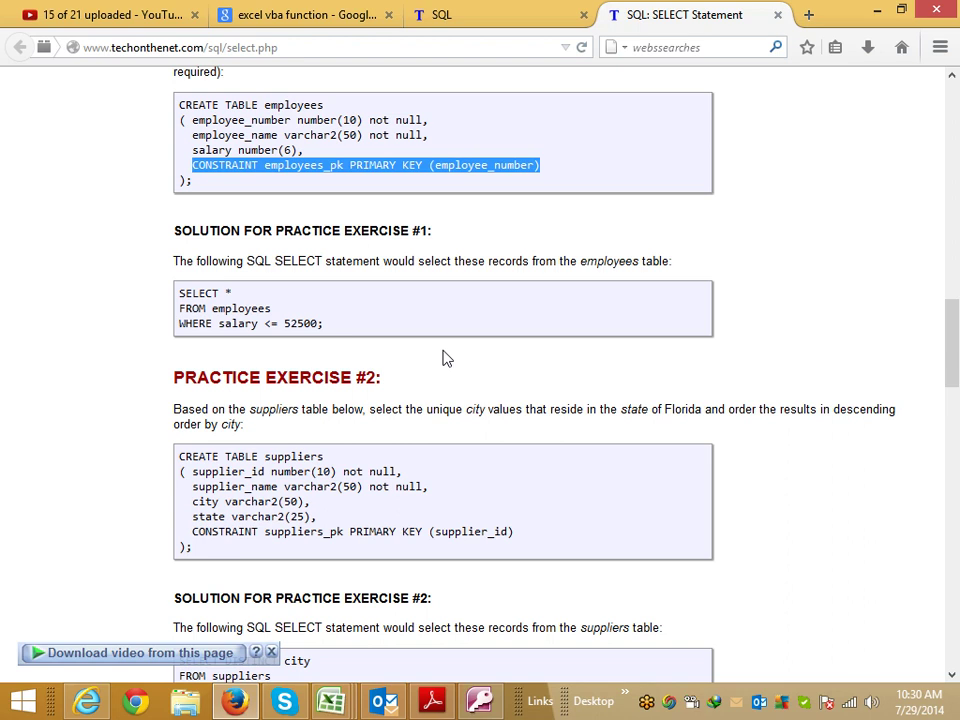
Step: Scroll to the tutorial's Exercise #2 solution, then make the Name column varchar2(50) again
scroll(446, 358, down, 5)
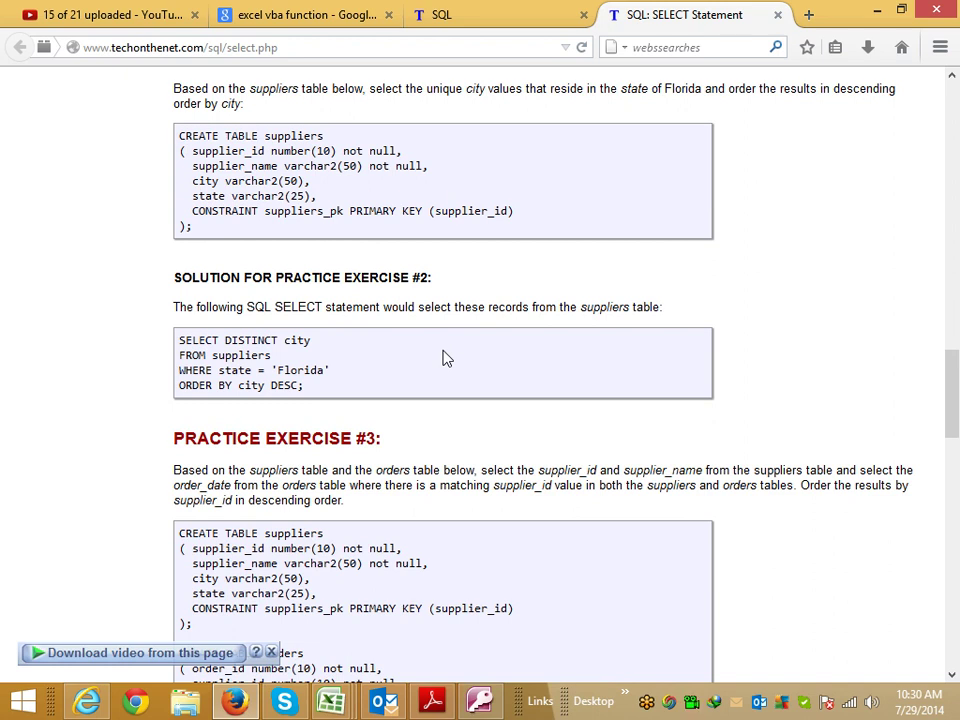
key(alt+Tab)
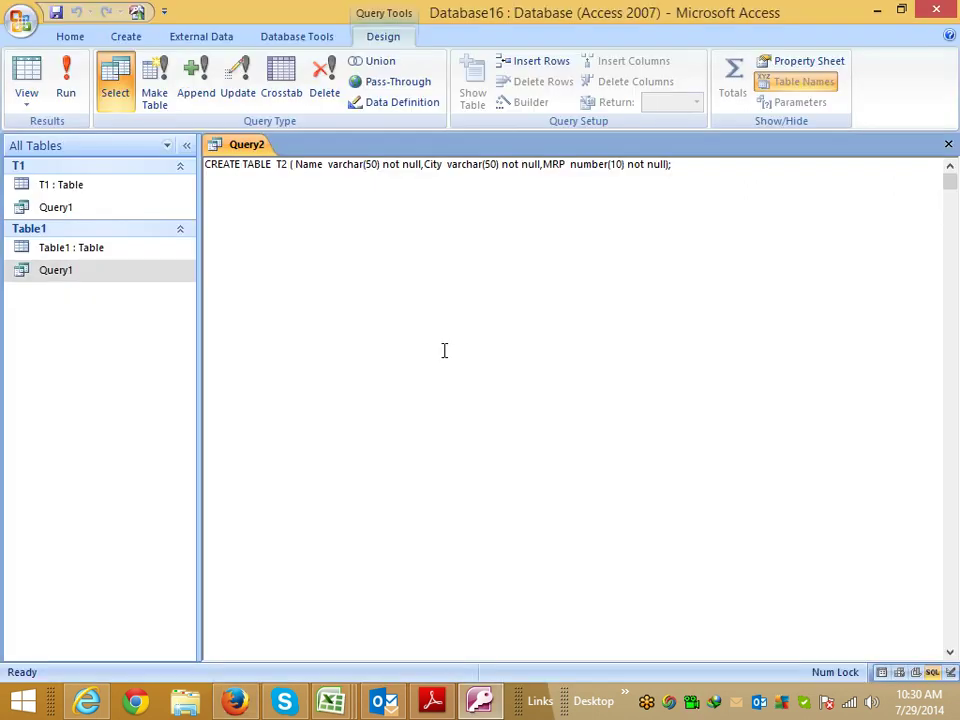
key(alt+Tab)
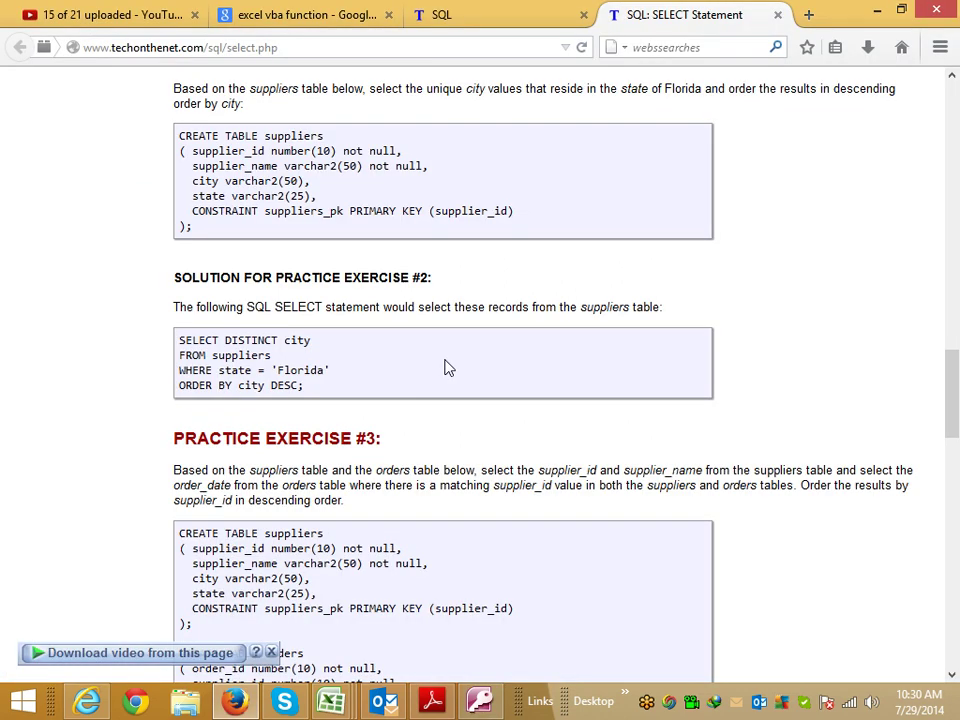
key(alt+Tab)
text(2)
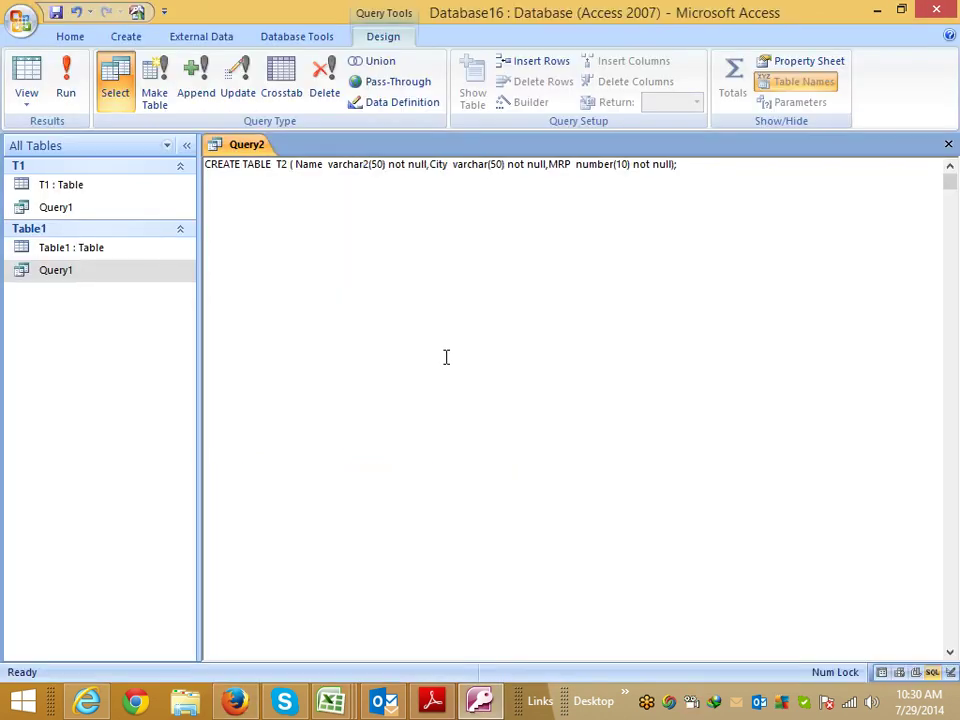
Step: Change City back to varchar2(50) and try saving Query2, which fails again
click(488, 164)
text(2)
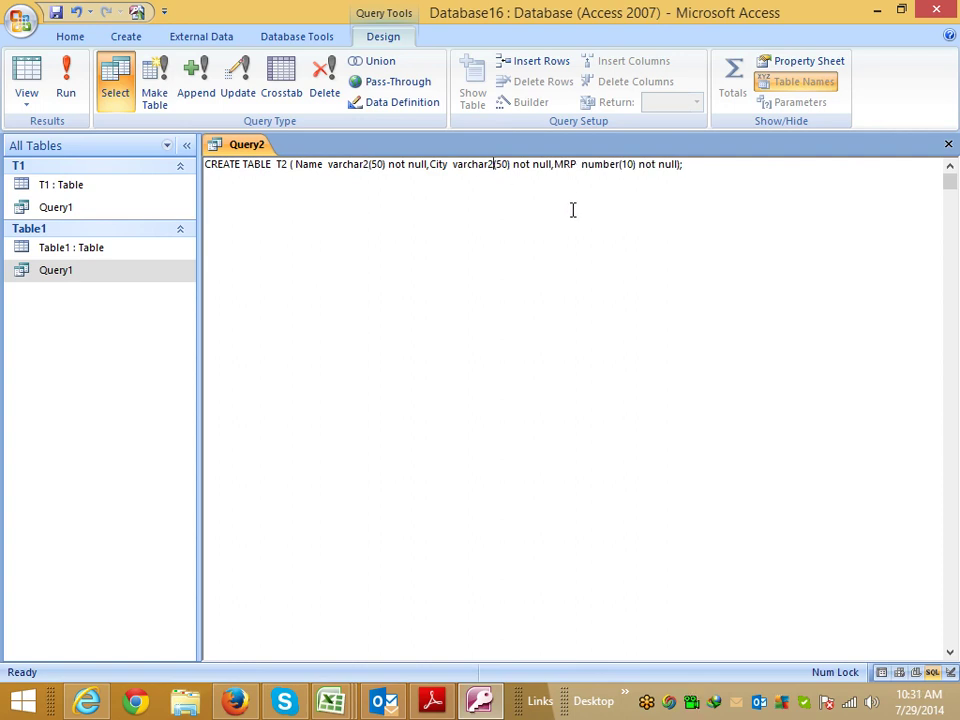
click(948, 146)
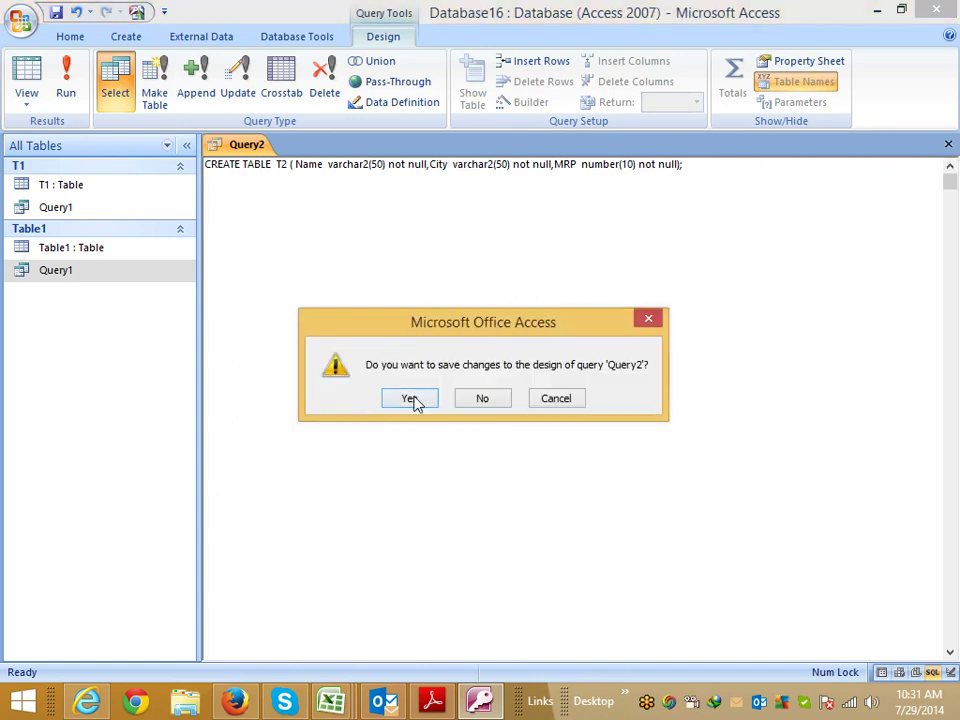
click(413, 400)
click(463, 280)
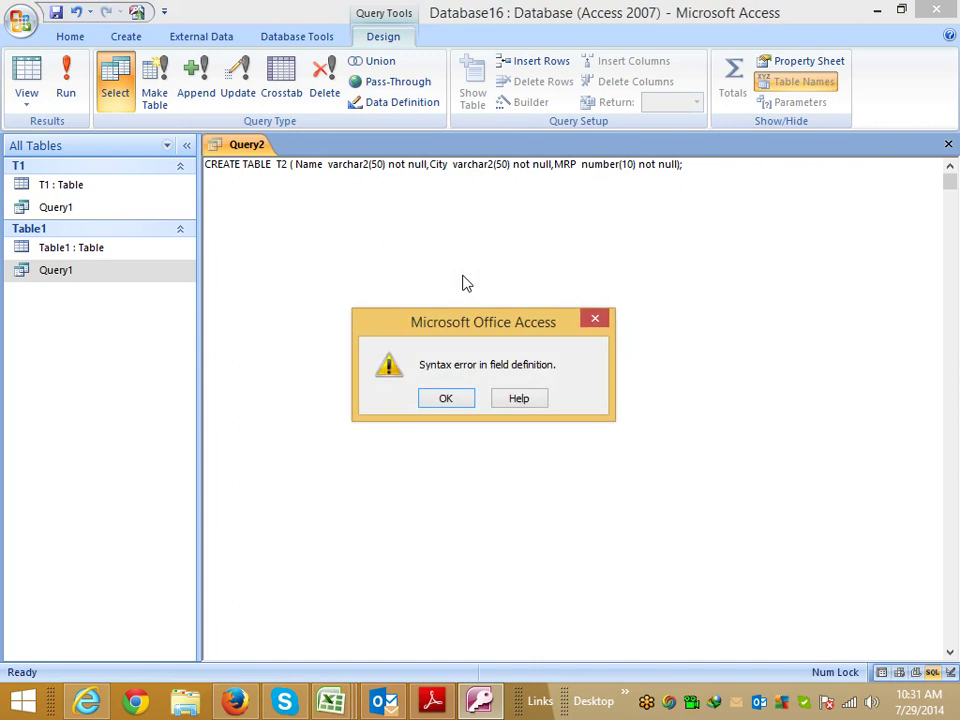
drag(463, 317, 389, 295)
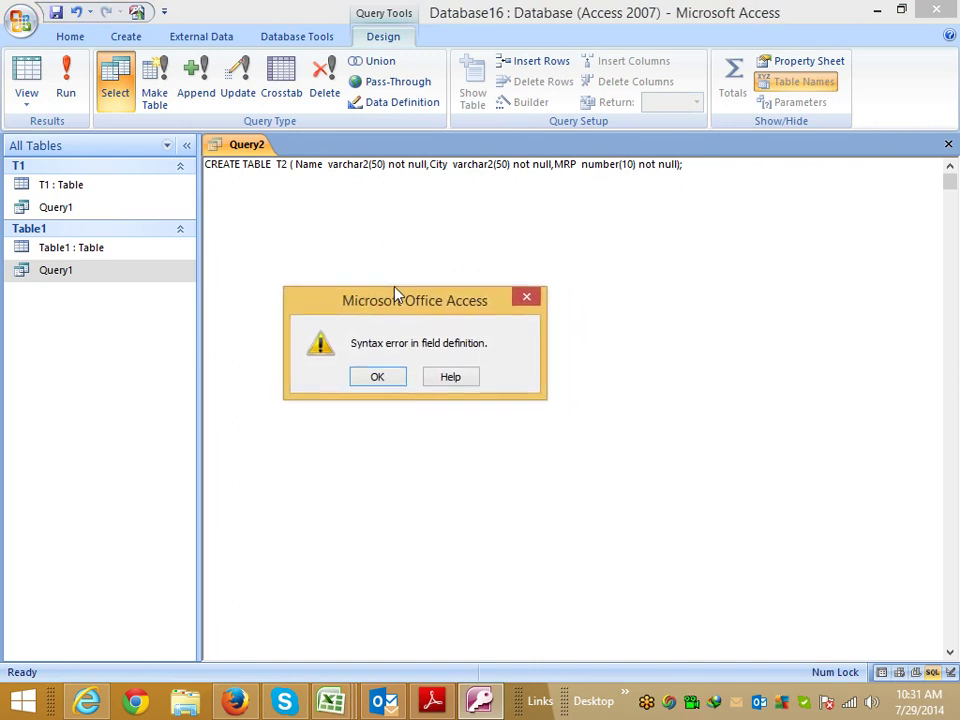
click(373, 376)
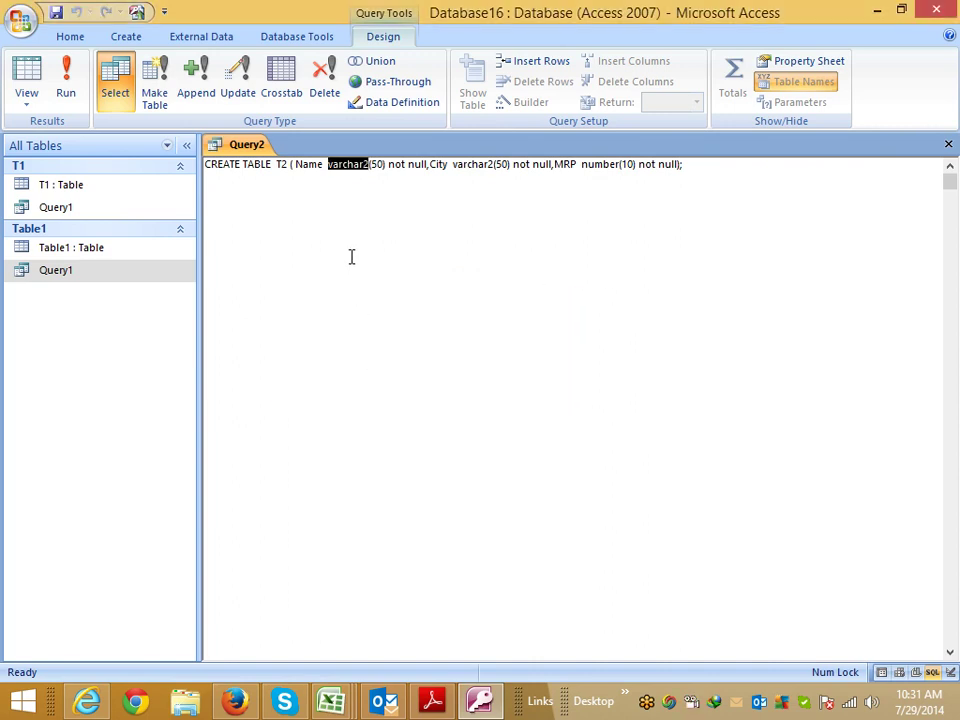
Step: Retry saving Query2 once more and dismiss the syntax error
click(366, 166)
click(948, 145)
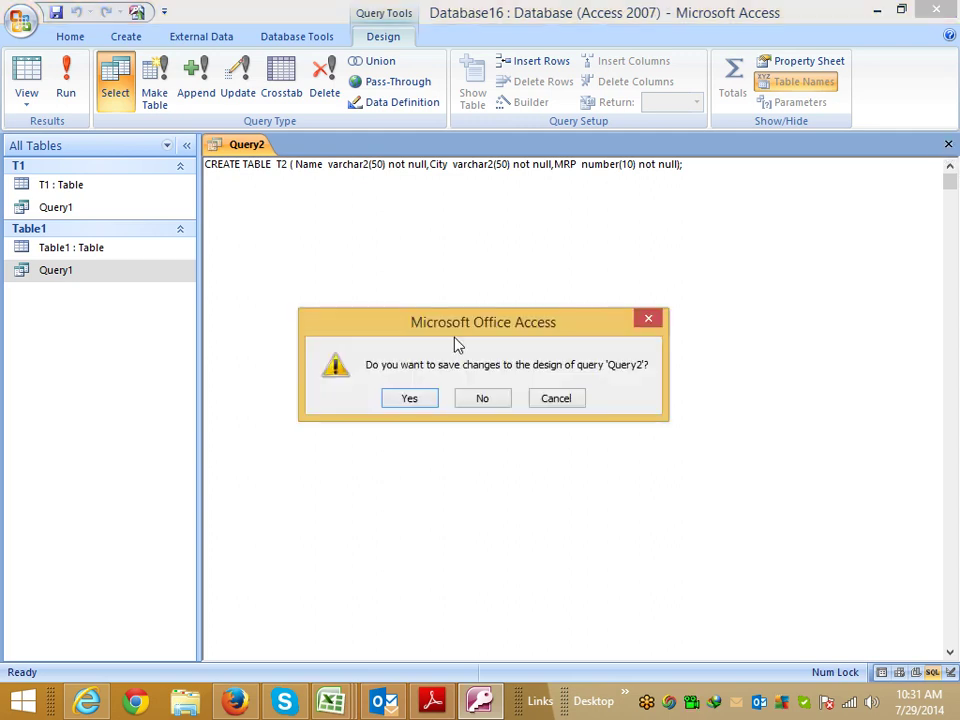
click(423, 400)
click(471, 284)
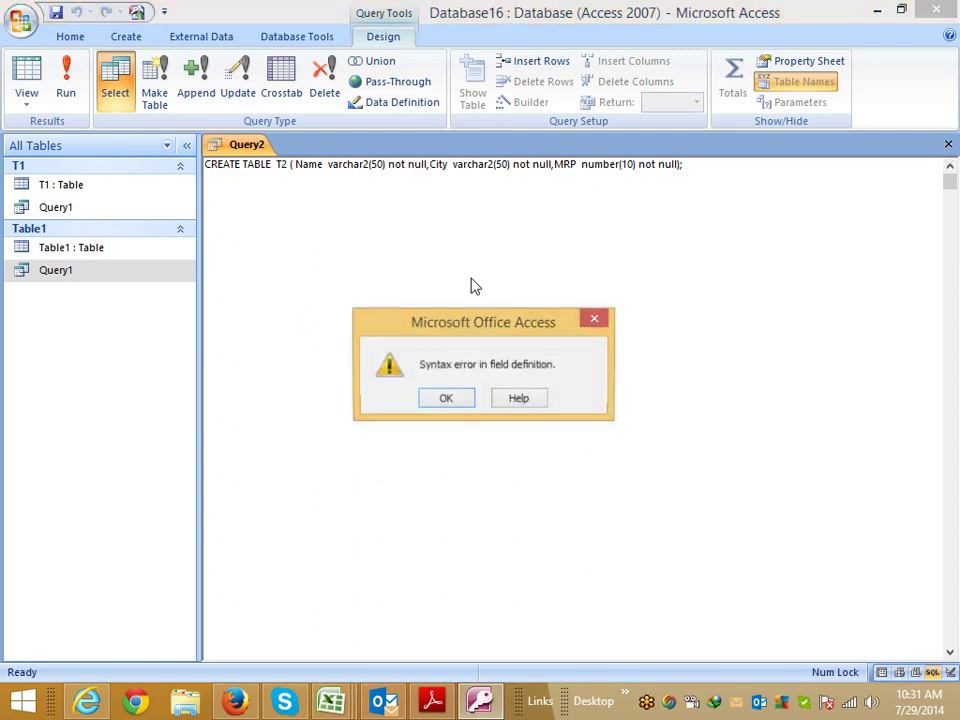
click(468, 404)
Step: Delete the whole CREATE TABLE statement and close Query2 without saving
drag(683, 164, 66, 133)
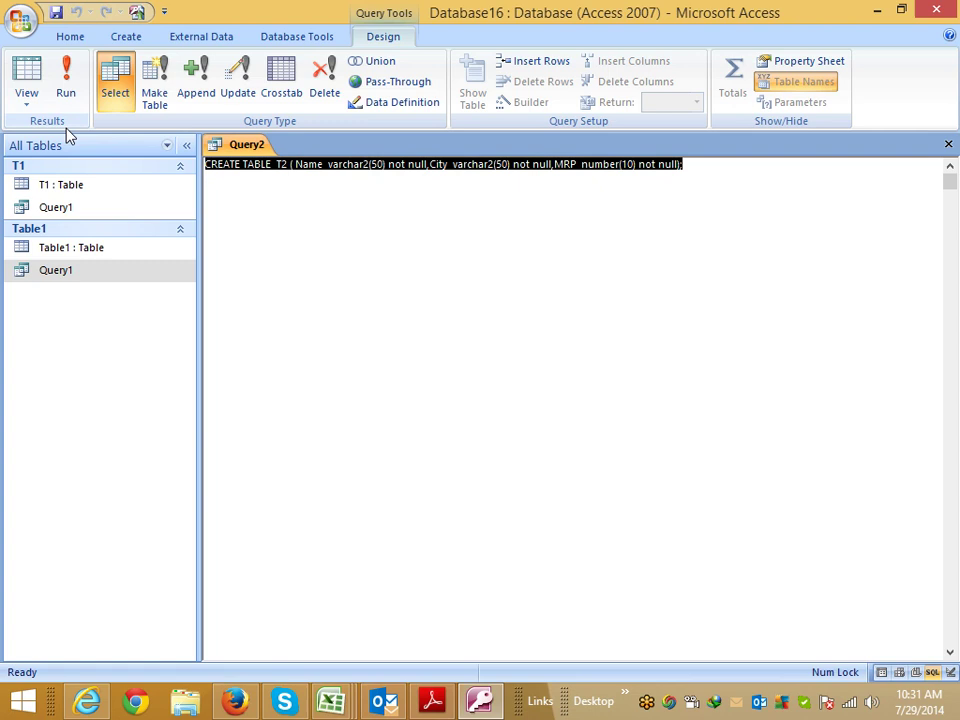
key(Delete)
click(948, 145)
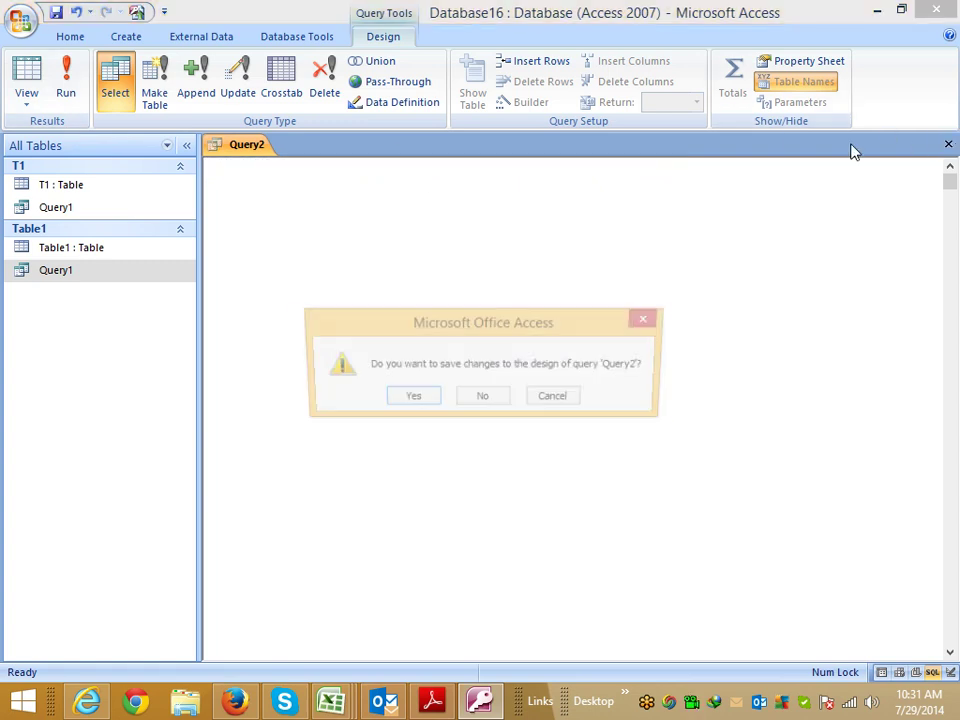
click(476, 399)
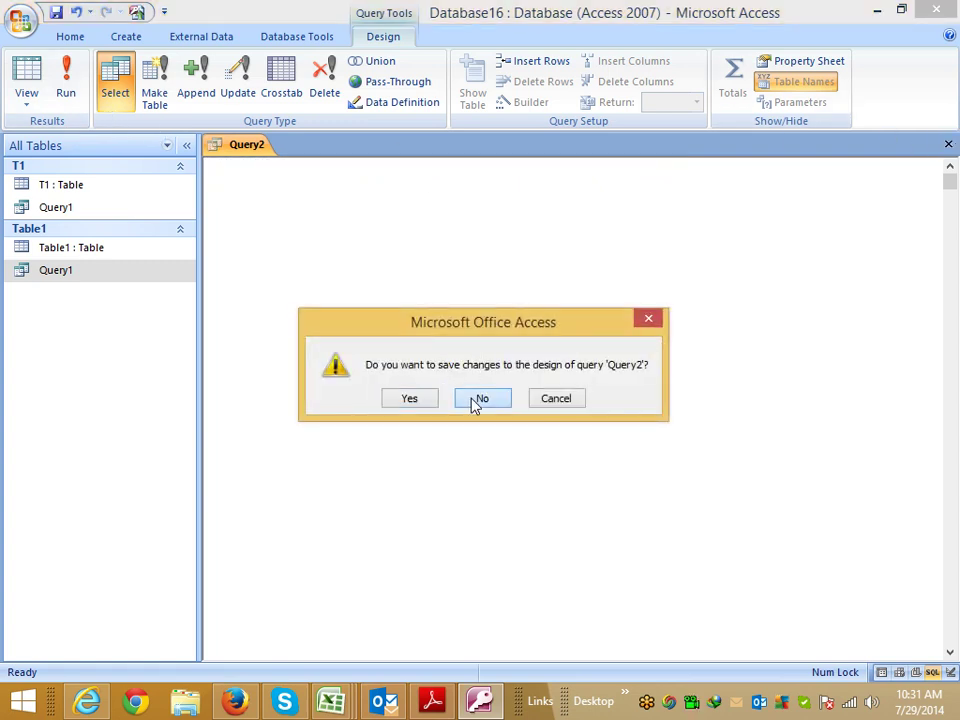
Step: Make Query2 a make-table query into t2 with fields Name, Roll and Marks
click(154, 96)
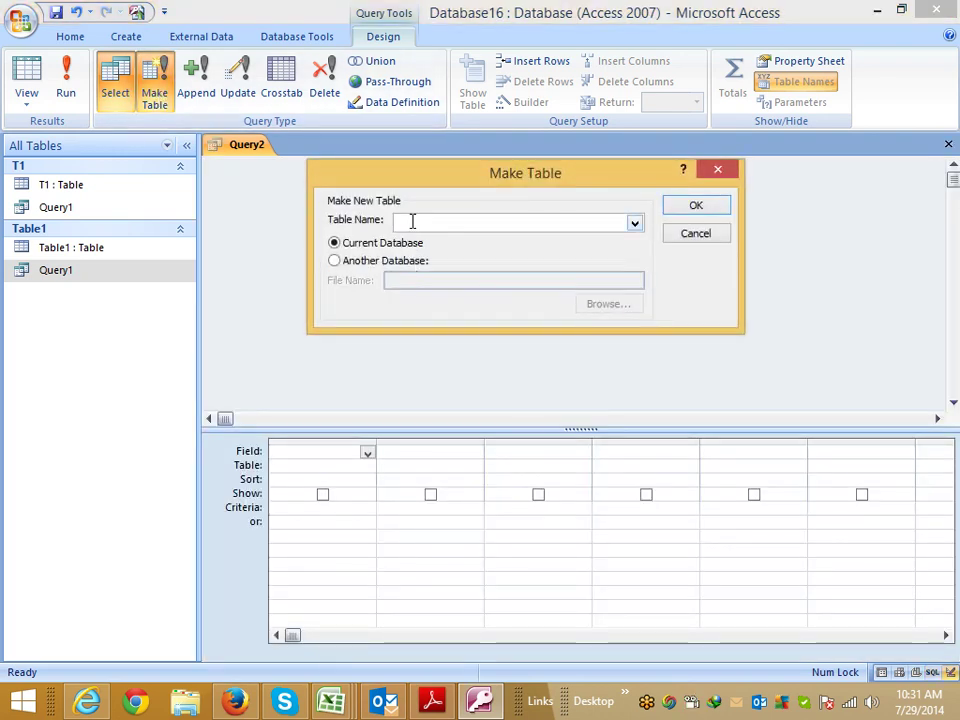
text(t2)
click(678, 214)
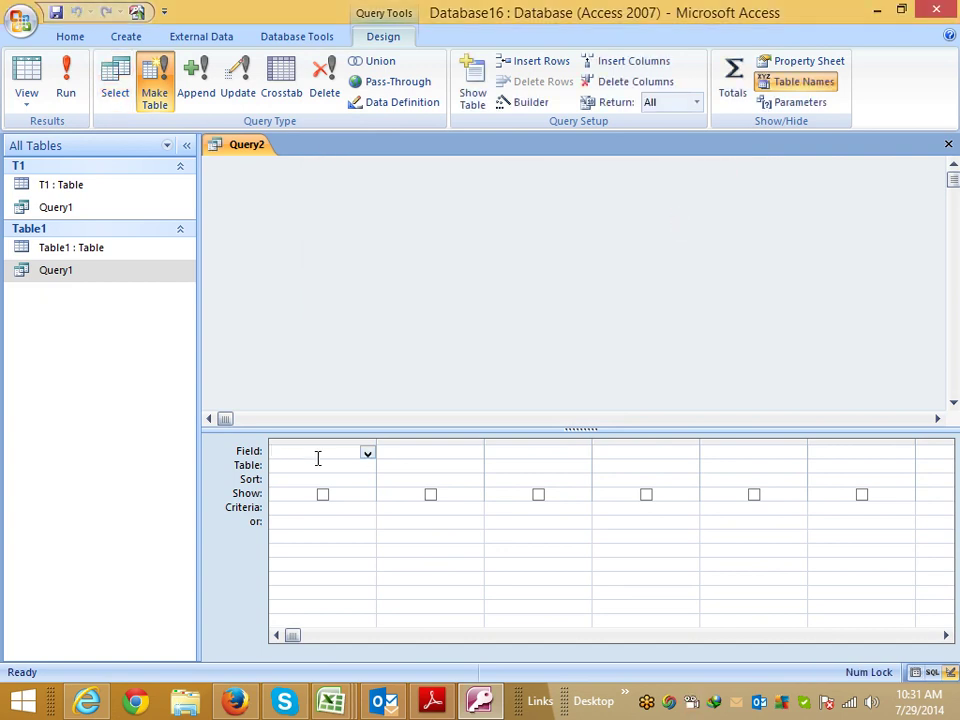
text(NAm)
key(BackSpace)
key(BackSpace)
key(BackSpace)
text(e)
key(Tab)
text(Ro)
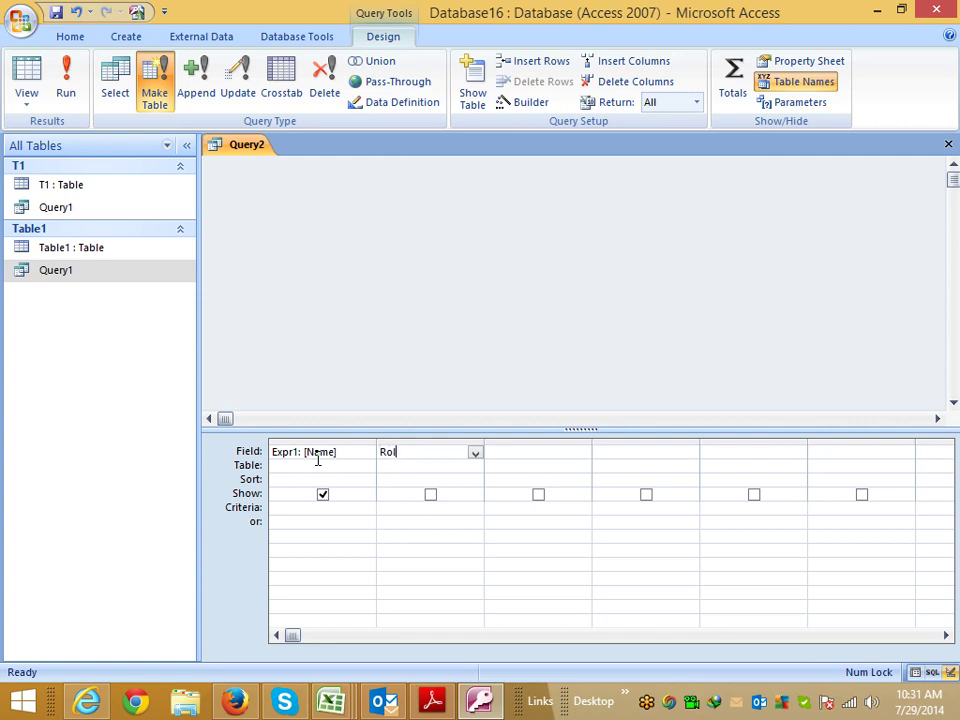
text(l)
key(Tab)
text(Marks)
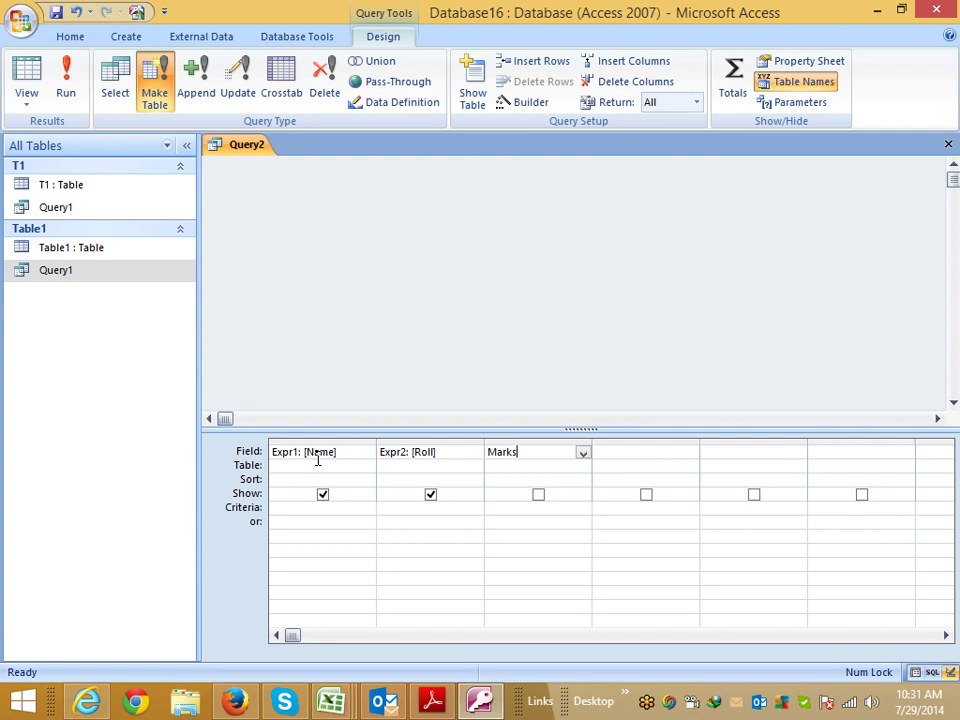
key(Tab)
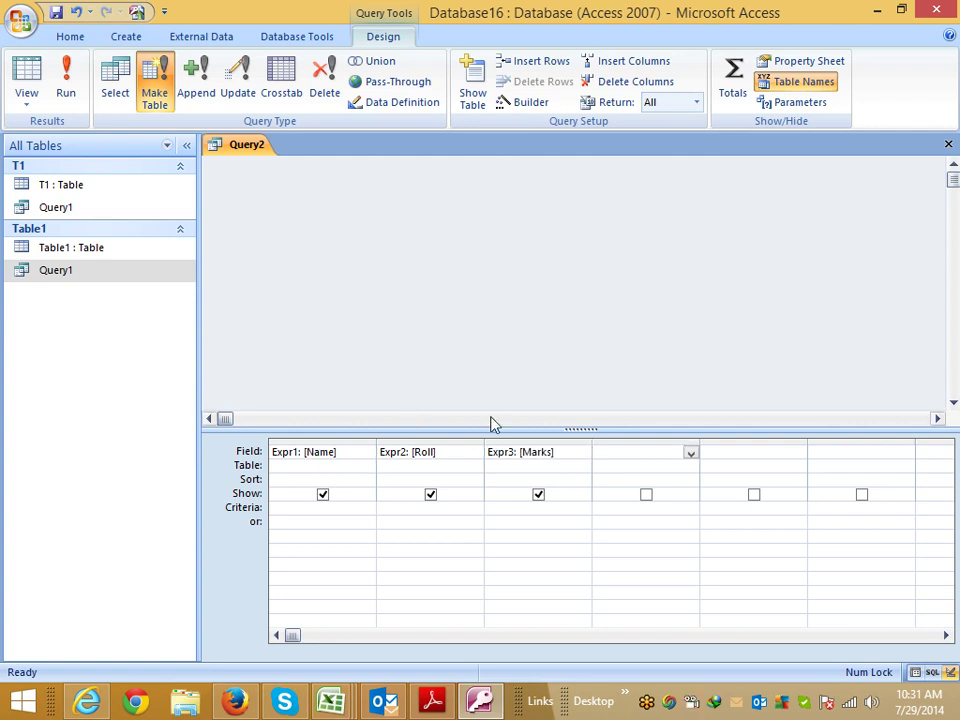
Step: In SQL view, rename the alias after [Roll] to Expr2
click(26, 97)
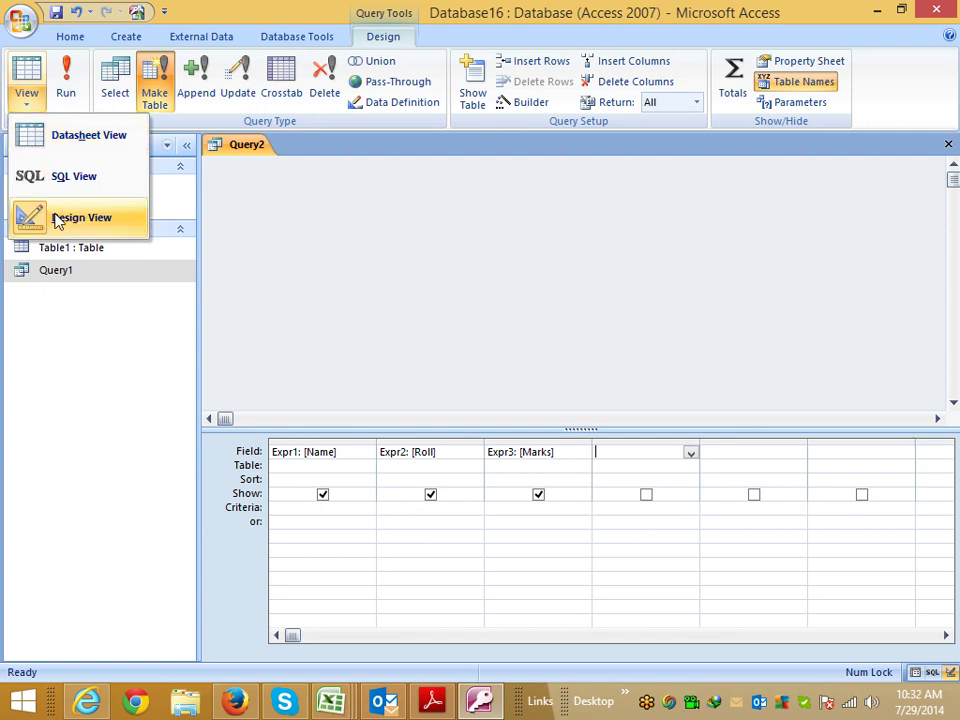
click(57, 180)
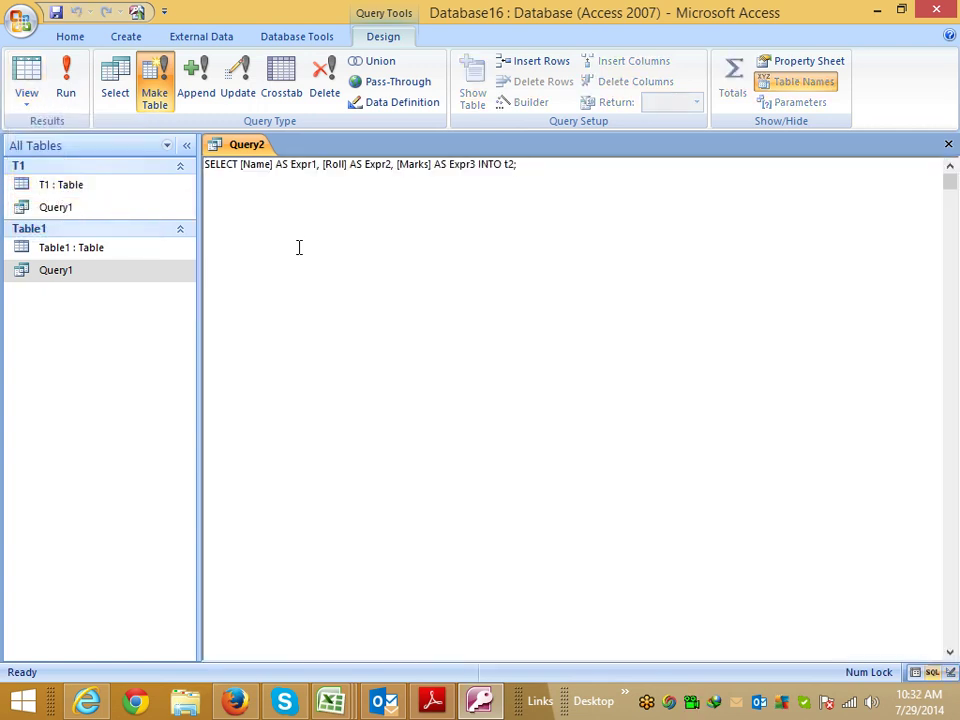
drag(318, 164, 301, 164)
click(348, 164)
double_click(389, 166)
text(Expr2)
Step: Delete the SQL statement and close Query2 after dismissing repeated invalid-SQL errors
drag(517, 166, 47, 163)
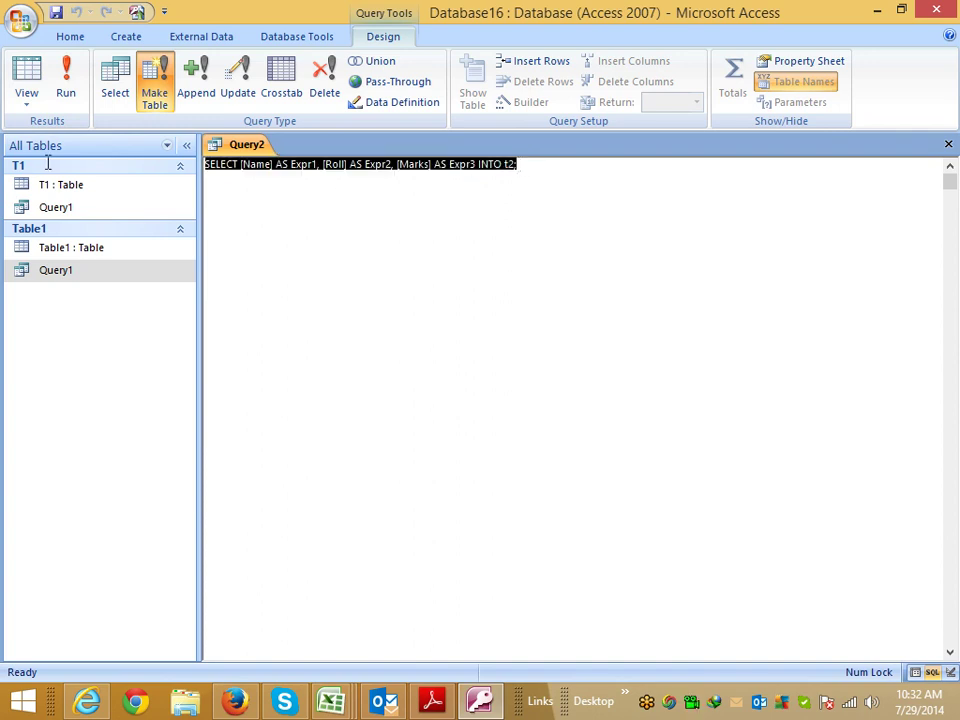
key(Delete)
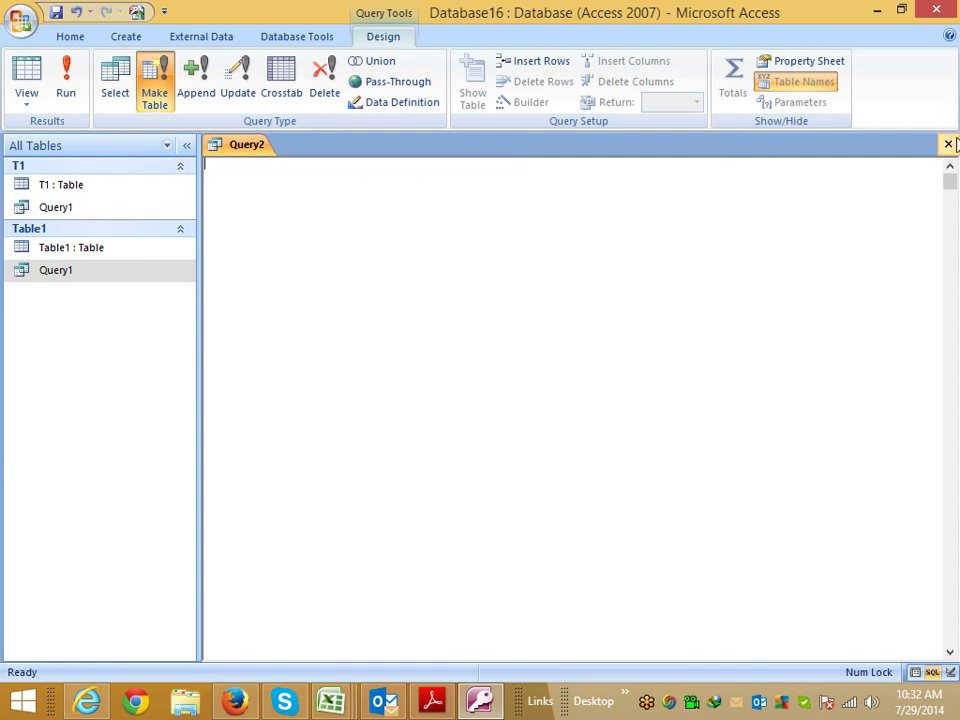
click(948, 144)
click(482, 396)
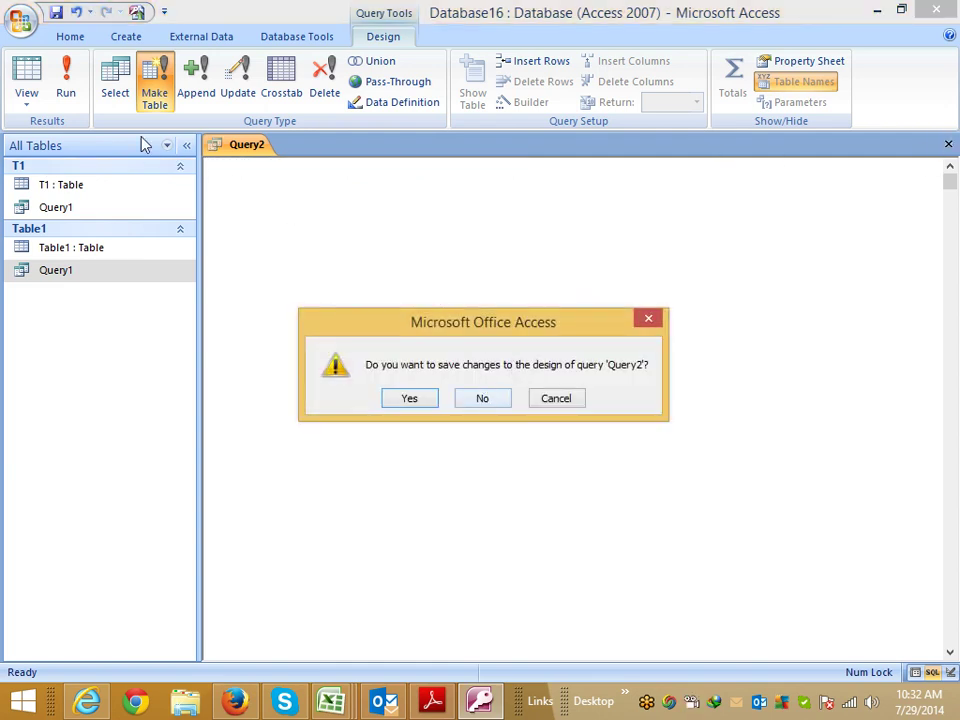
click(446, 397)
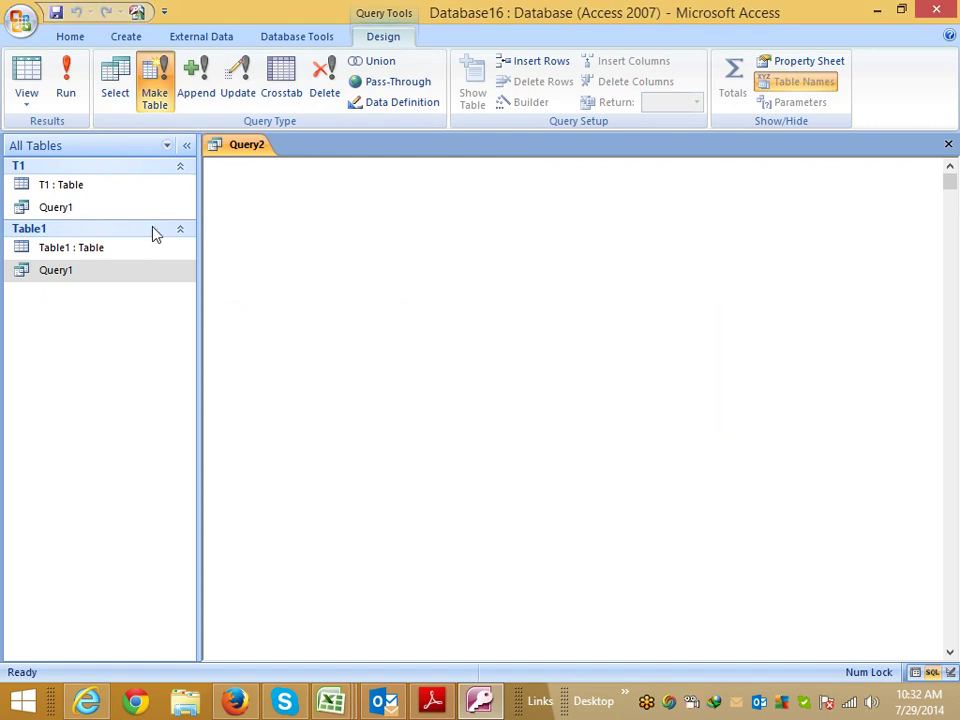
click(27, 105)
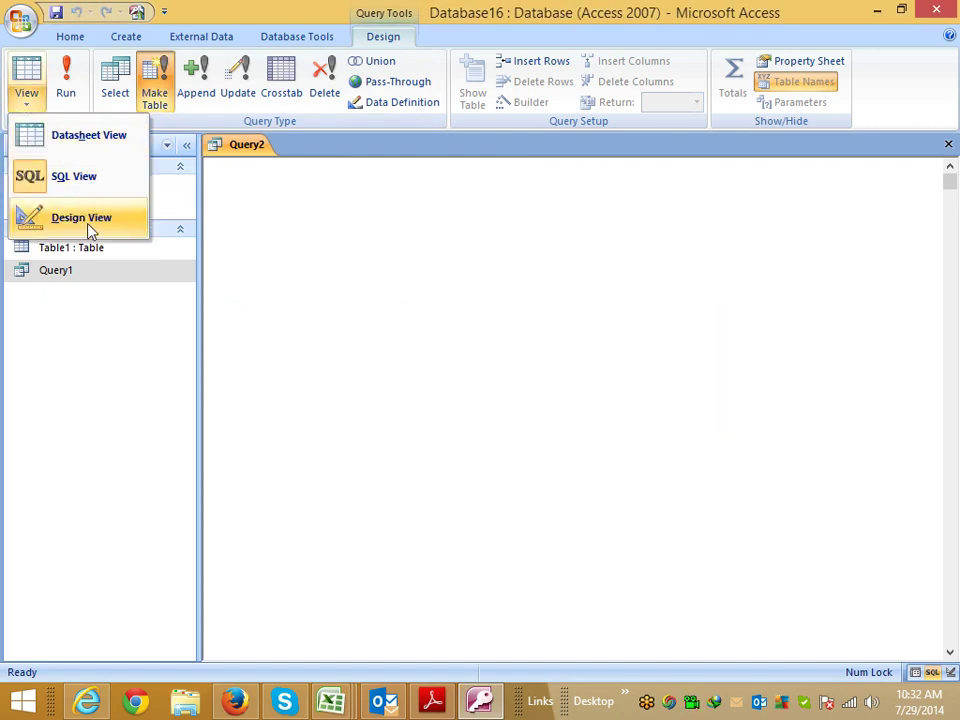
click(87, 226)
click(461, 397)
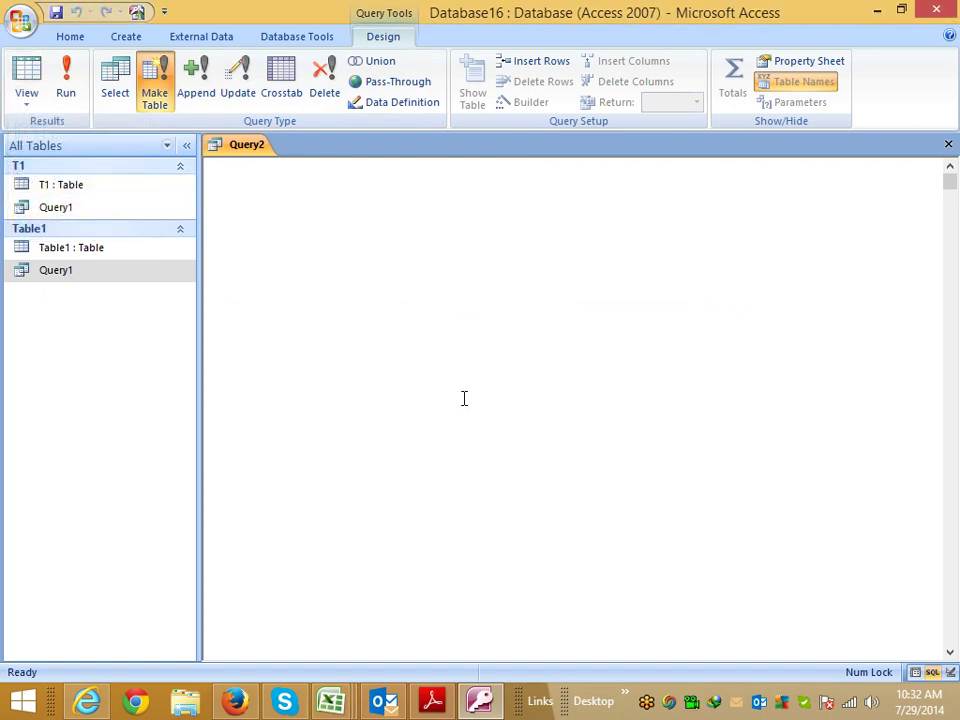
click(153, 90)
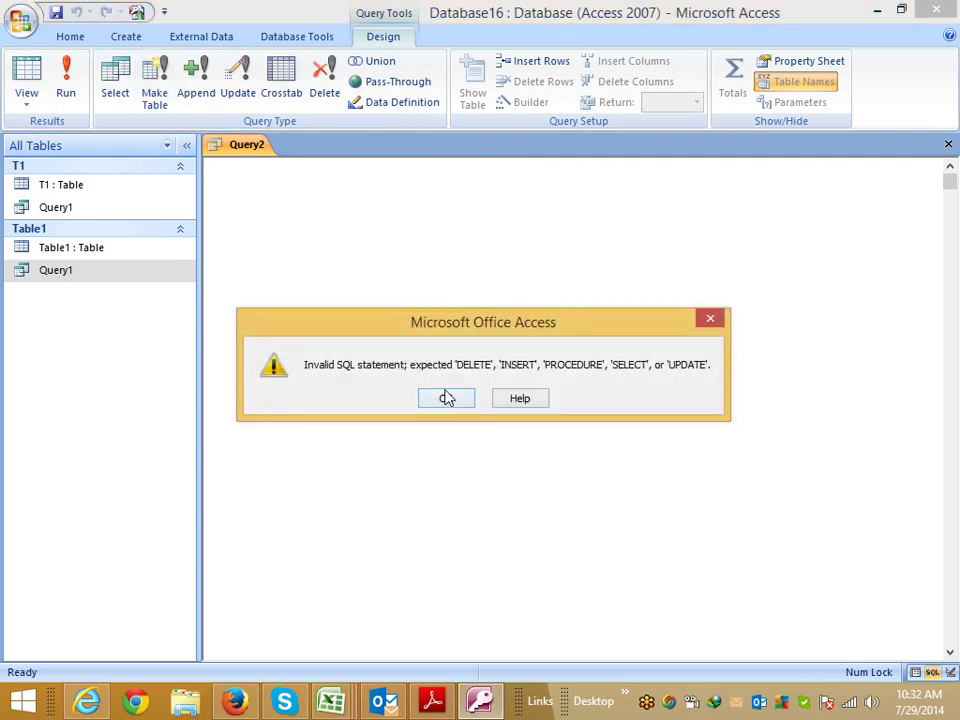
click(446, 396)
click(949, 145)
Step: Discard the old Query2 and start a new blank query in Design view
click(481, 399)
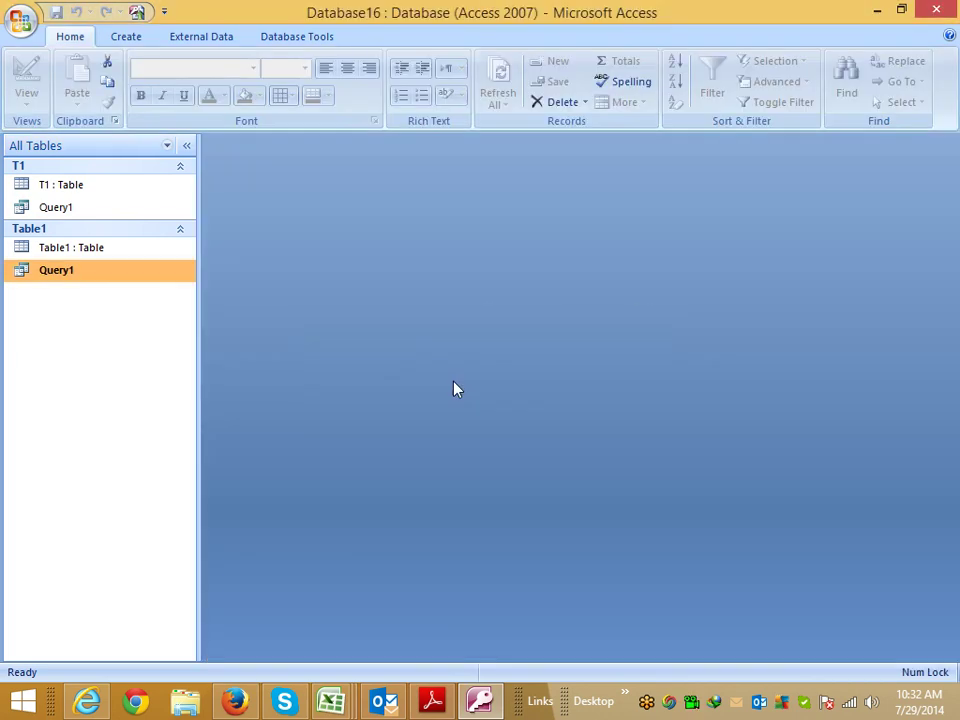
click(130, 37)
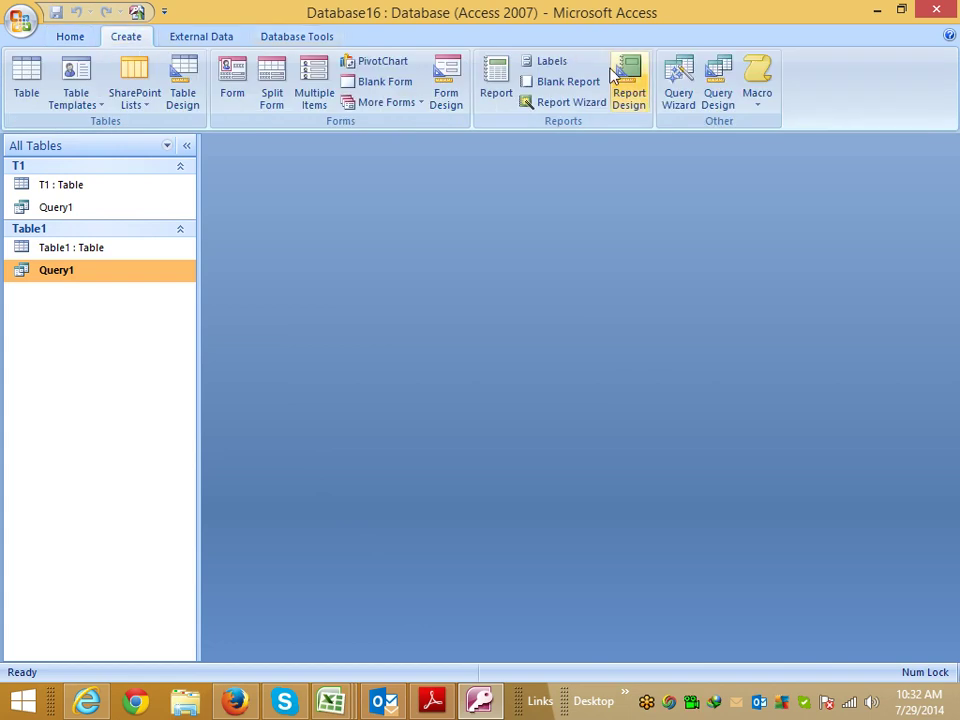
click(718, 93)
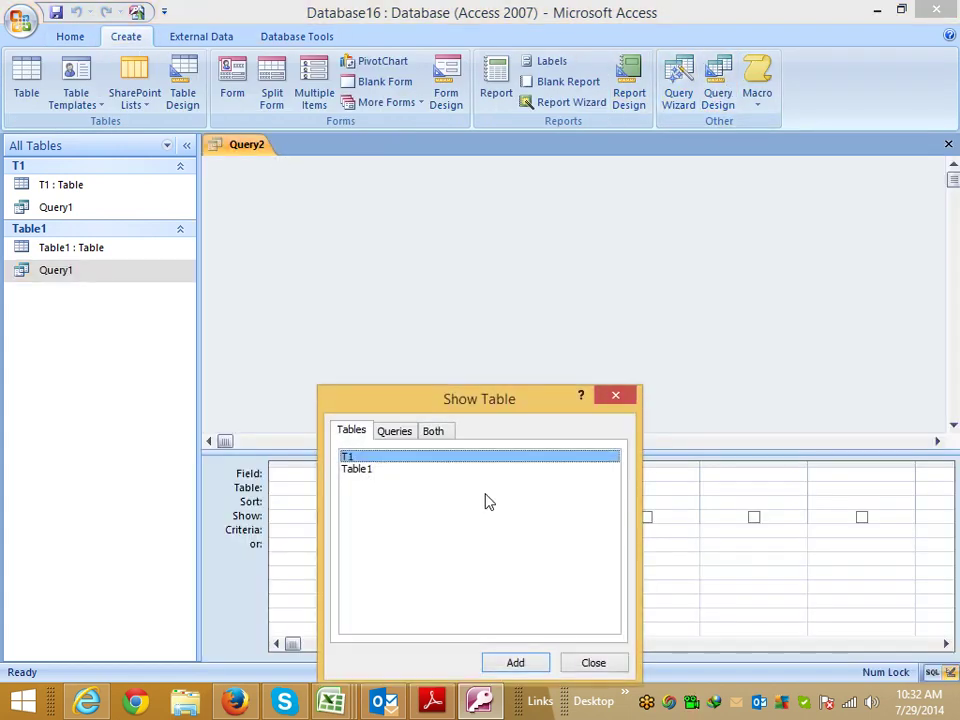
click(620, 400)
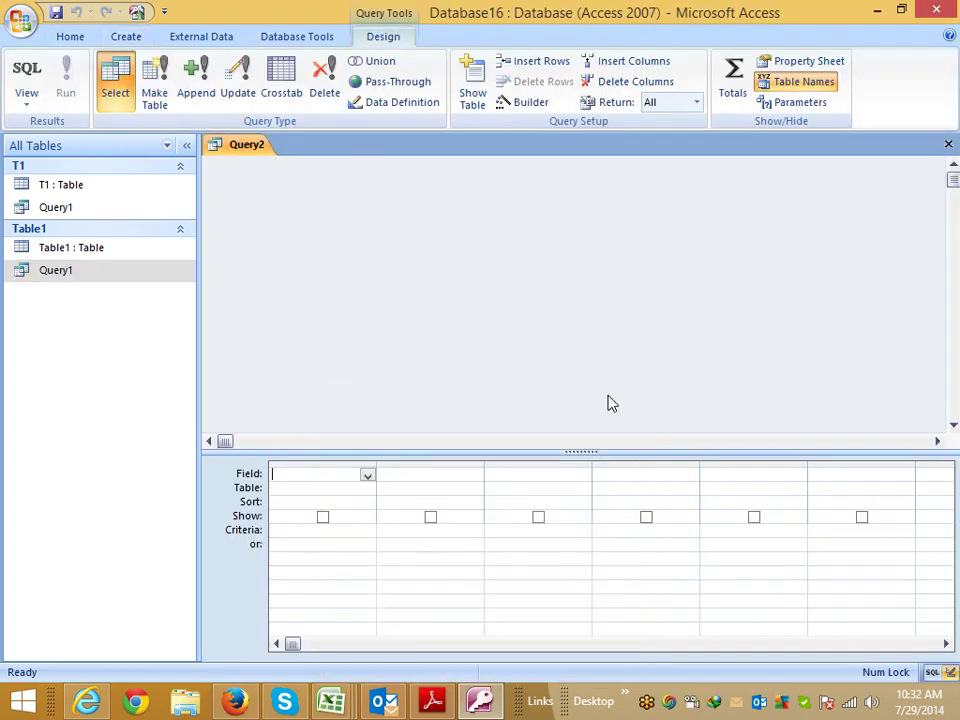
Step: Make the new query a make-table query into table T2 in the current database
click(155, 95)
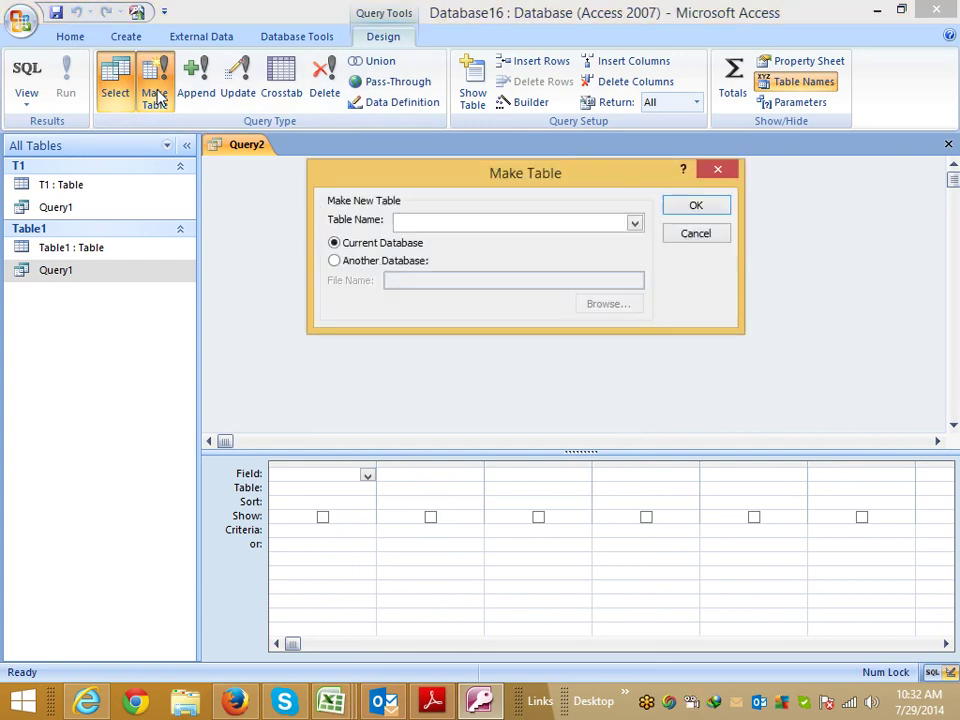
click(634, 224)
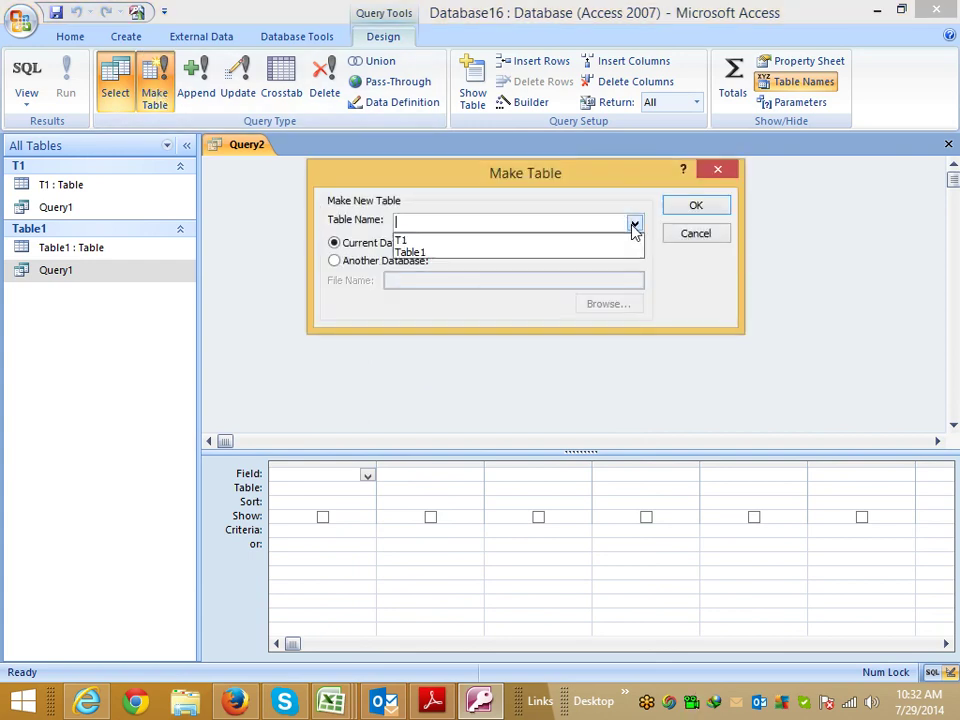
click(634, 226)
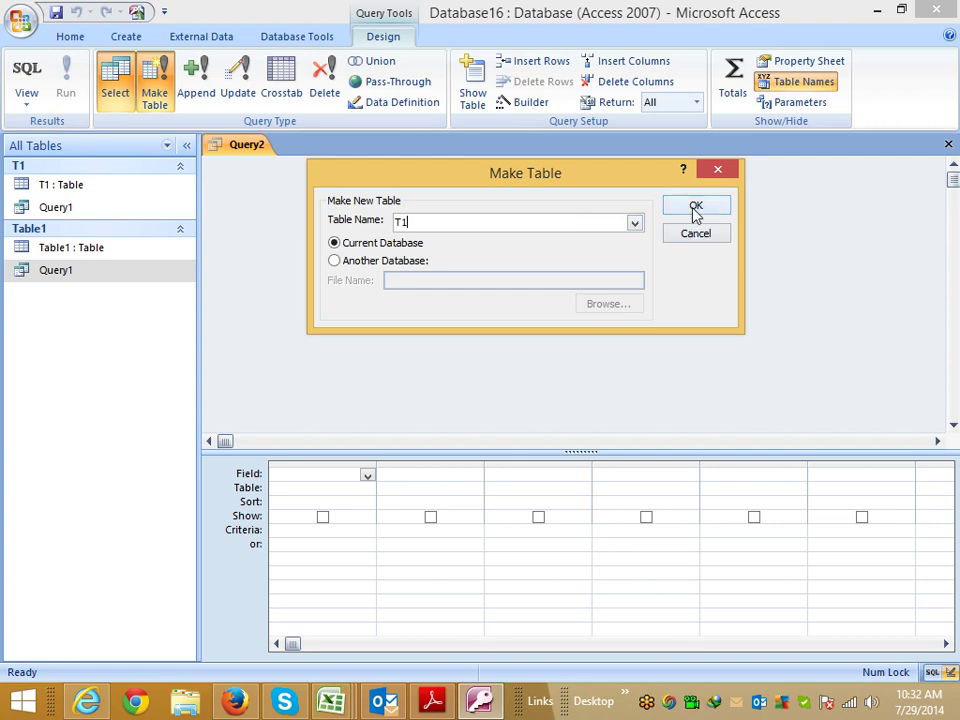
click(633, 224)
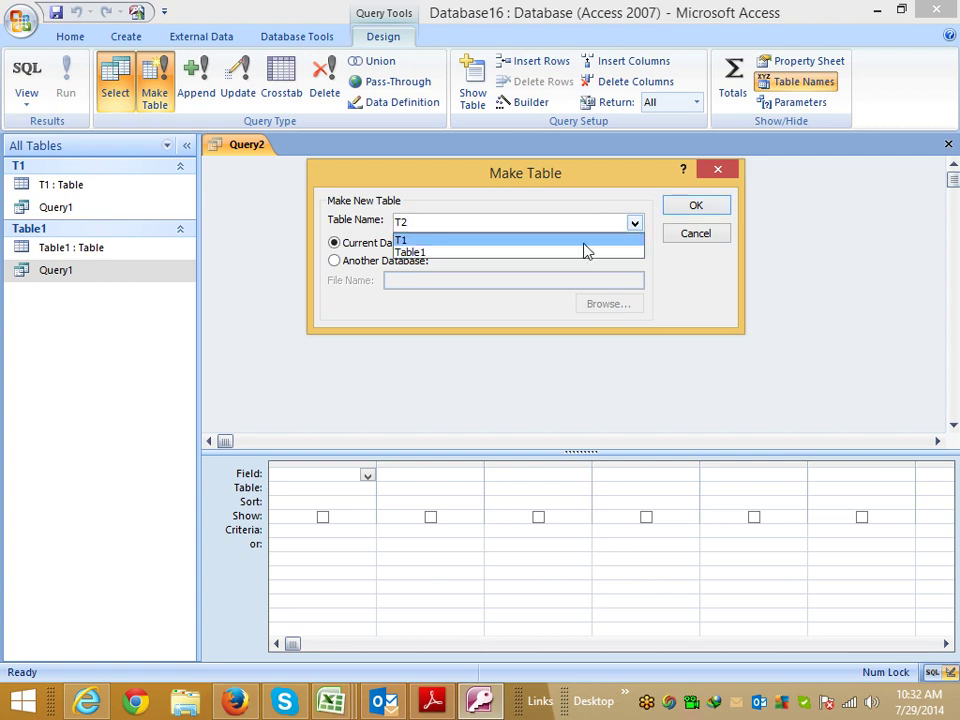
click(585, 241)
key(BackSpace)
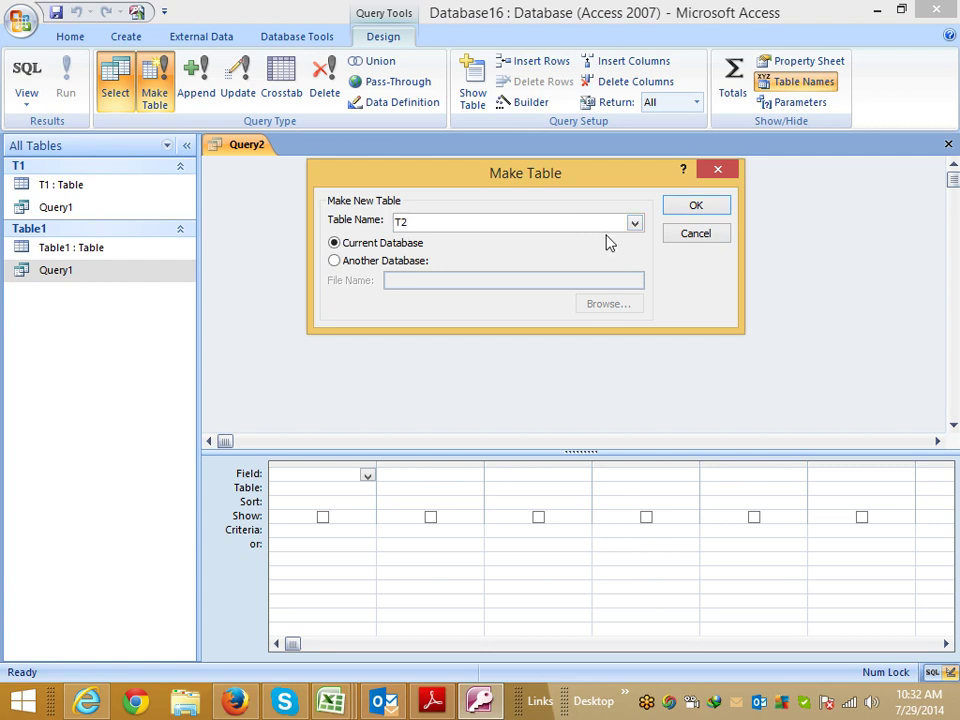
click(712, 209)
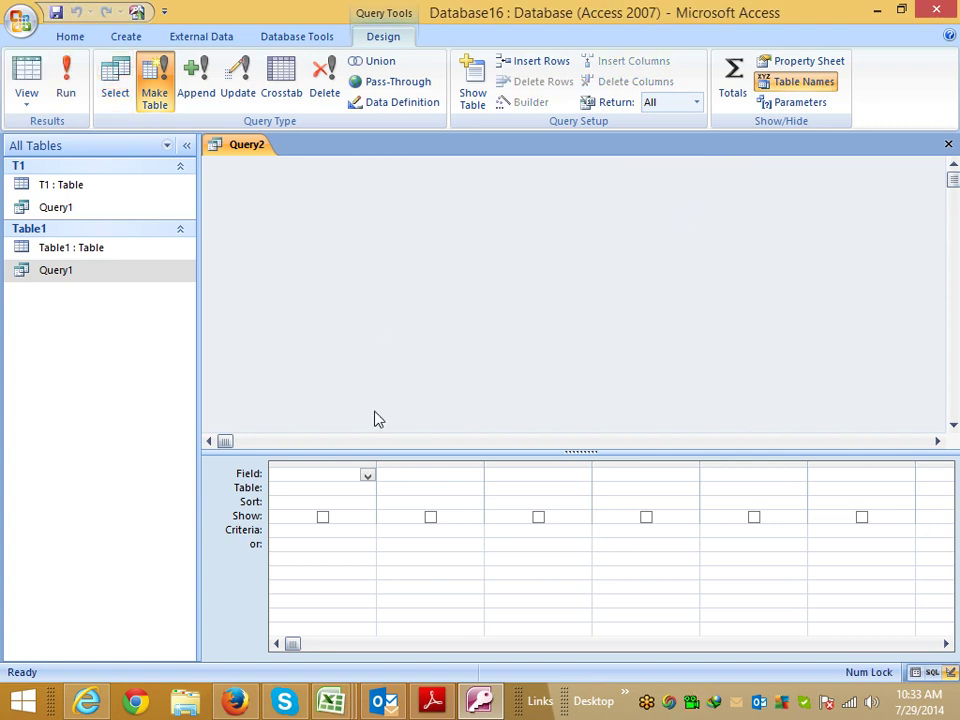
Step: Add table T1 to the new query's design
click(323, 487)
click(341, 475)
click(379, 500)
click(347, 488)
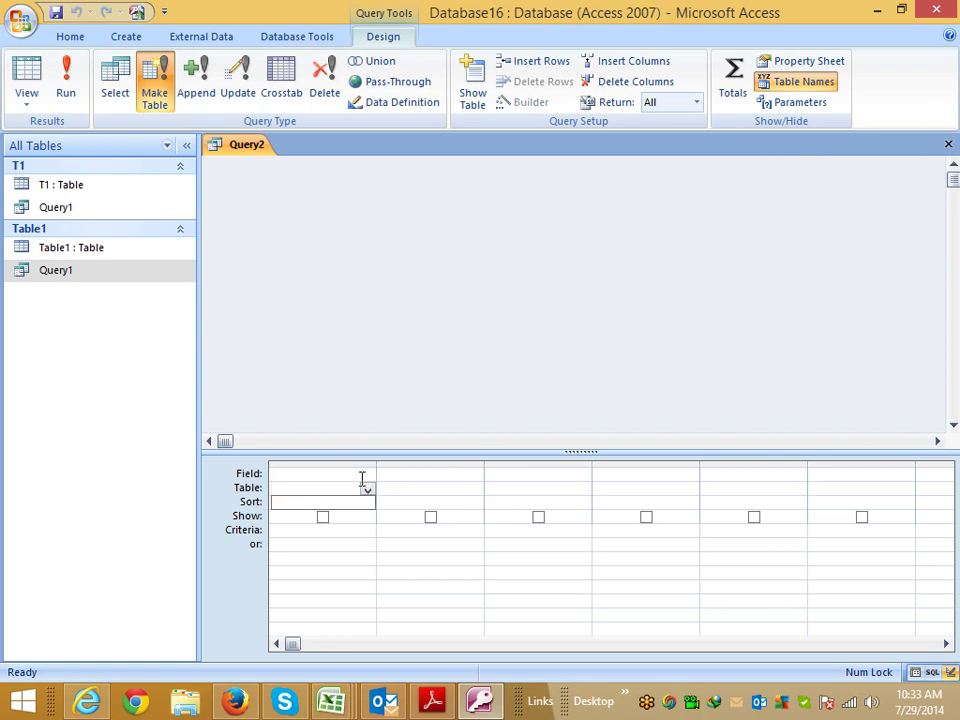
right_click(315, 298)
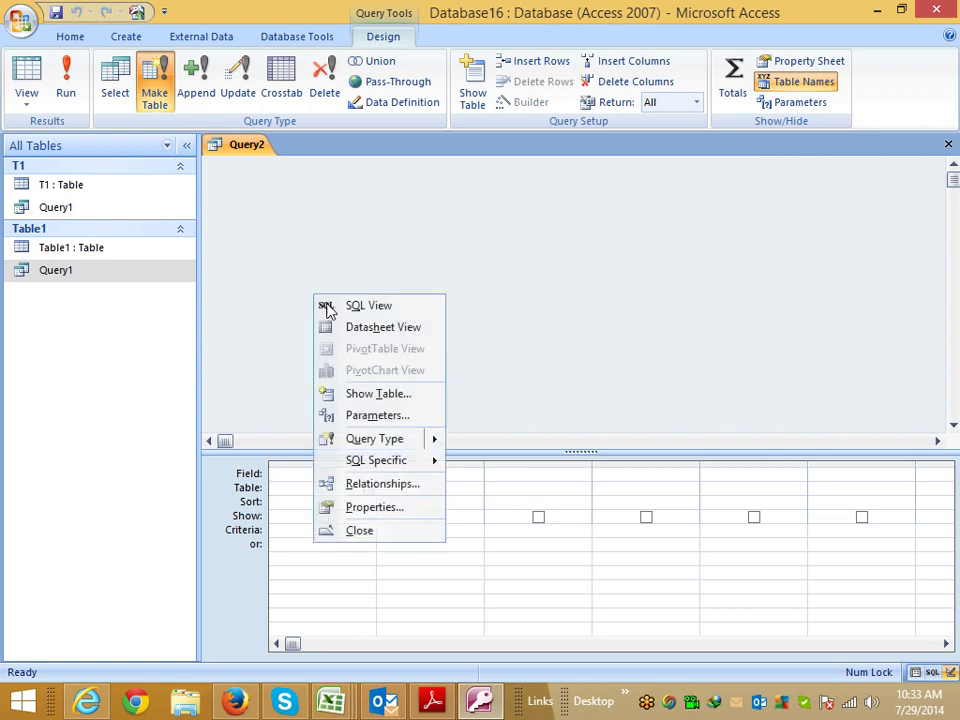
click(382, 393)
click(371, 469)
double_click(368, 458)
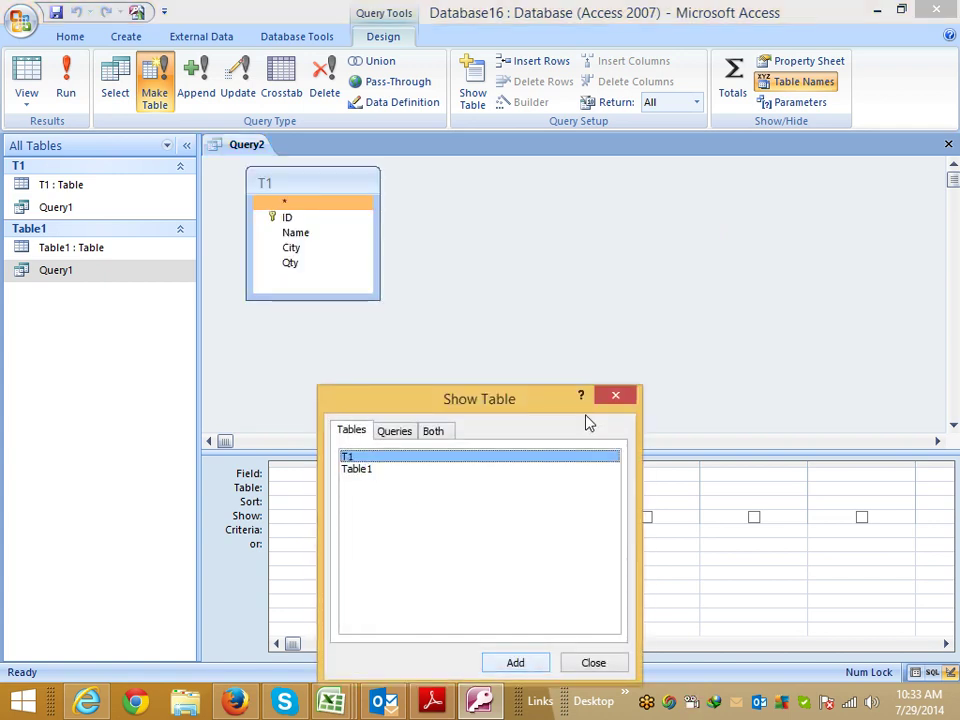
click(618, 397)
Step: Place T1's Name, City and Qty fields in the first three grid columns
click(304, 217)
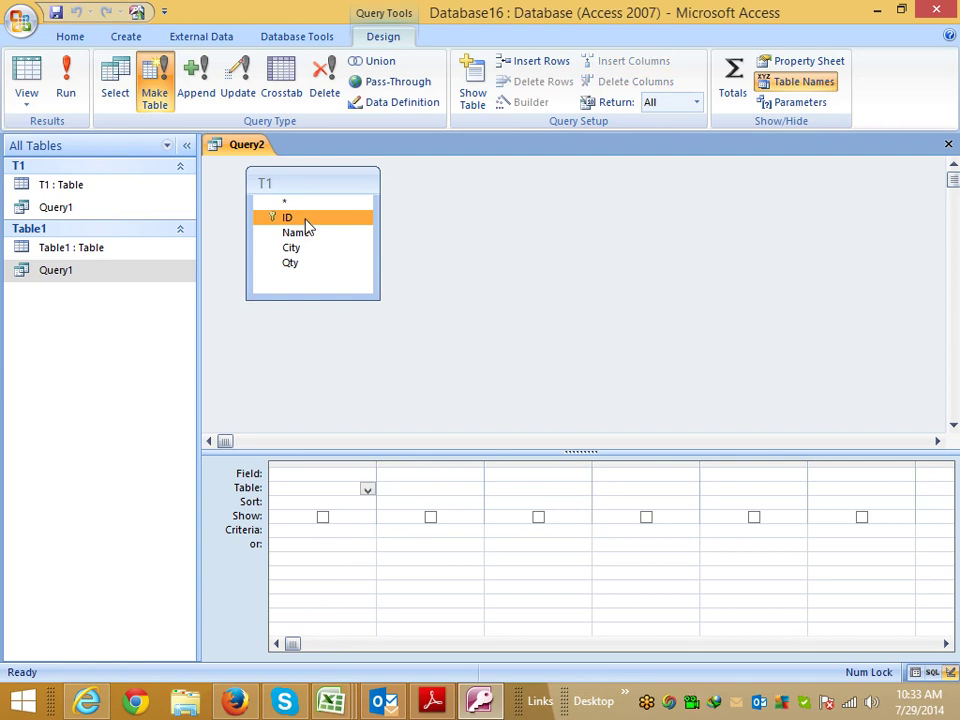
drag(306, 235, 330, 478)
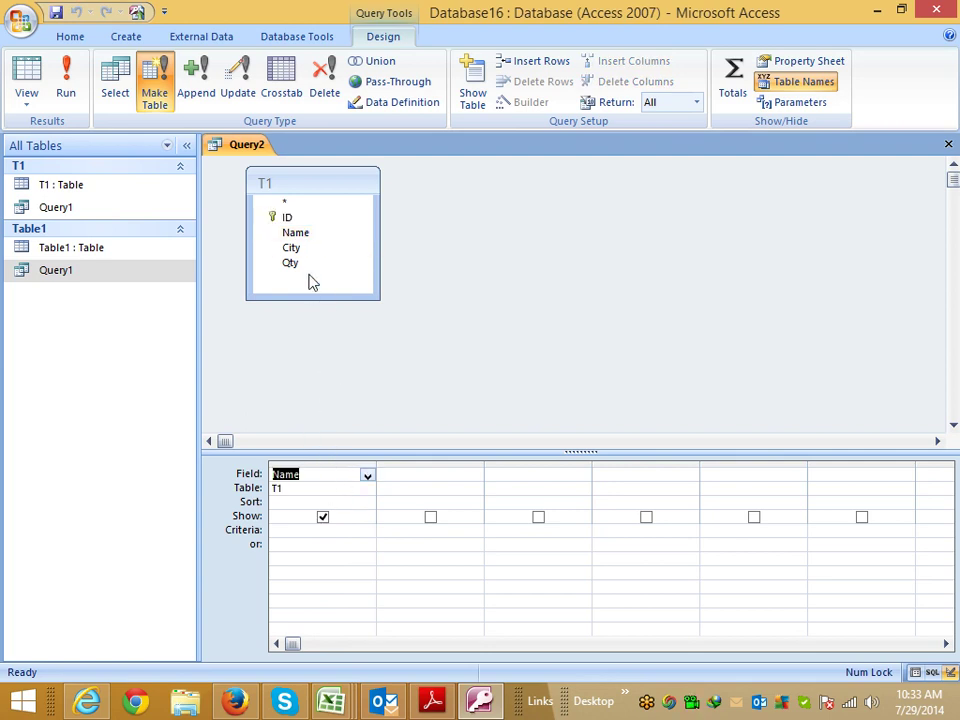
drag(306, 250, 431, 476)
drag(289, 264, 512, 492)
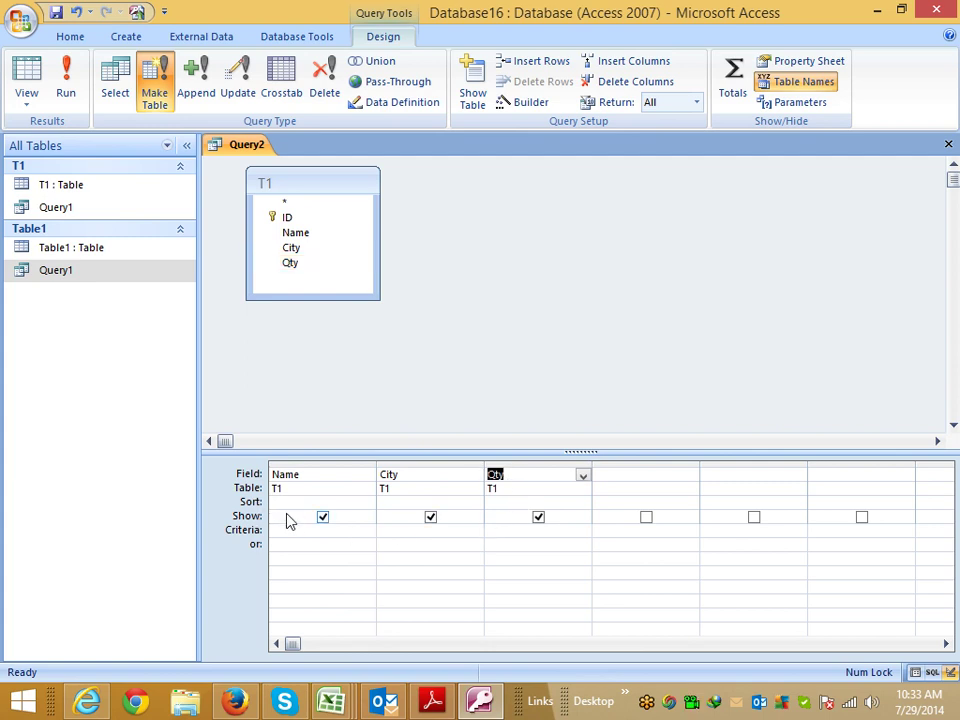
click(292, 523)
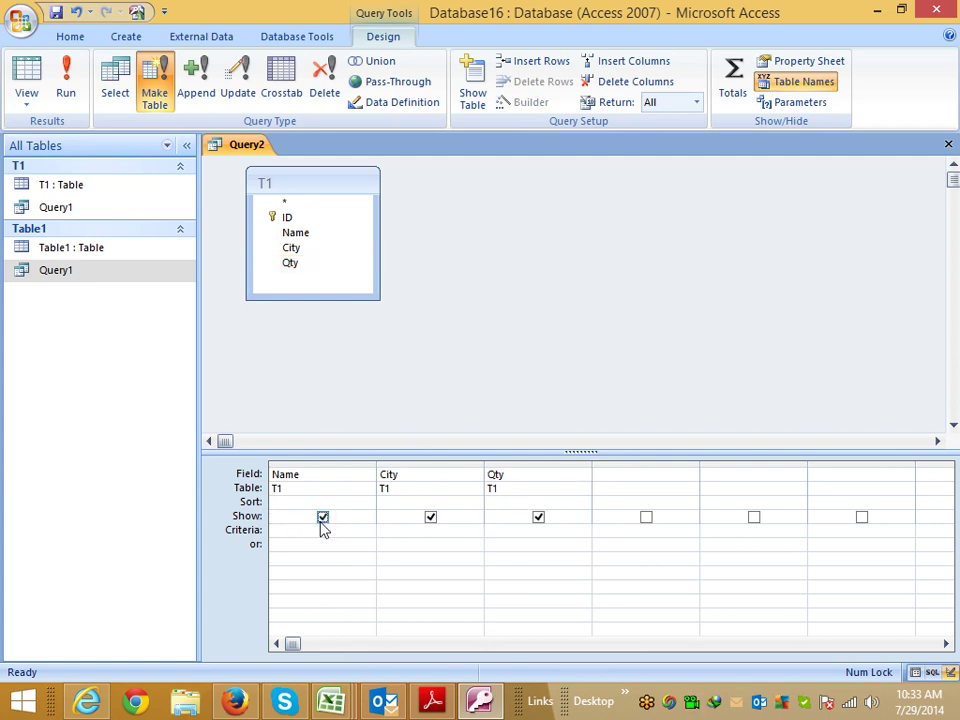
Step: Save the query as Query2 and close it
click(947, 143)
click(405, 399)
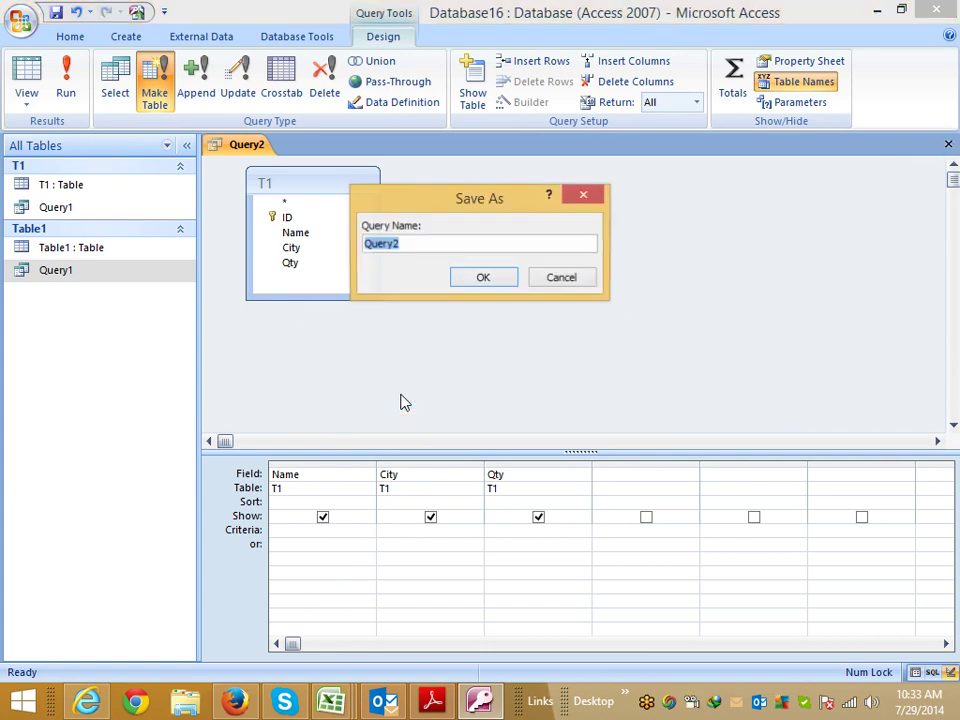
click(483, 278)
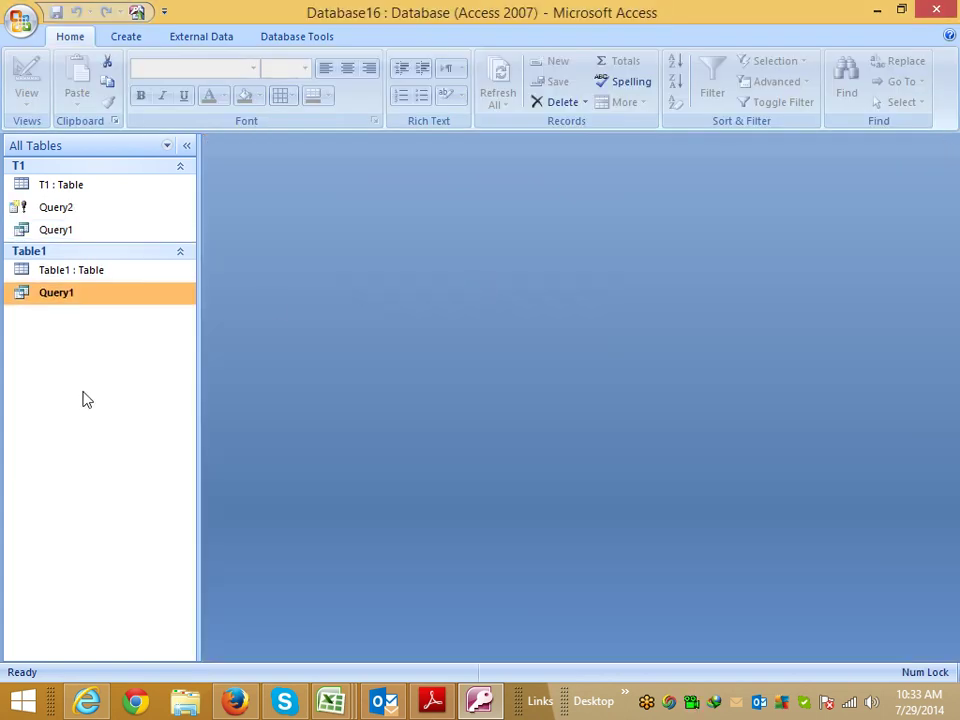
Step: Run Query2 to paste 3 rows into new table T2, then check T2's contents
double_click(63, 210)
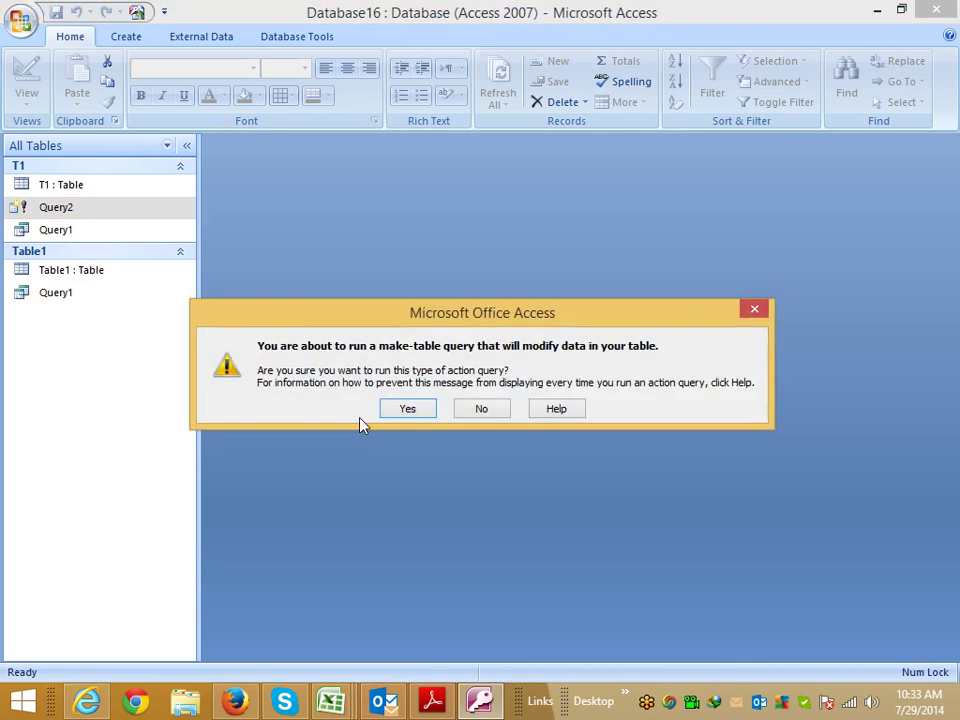
click(407, 410)
click(444, 412)
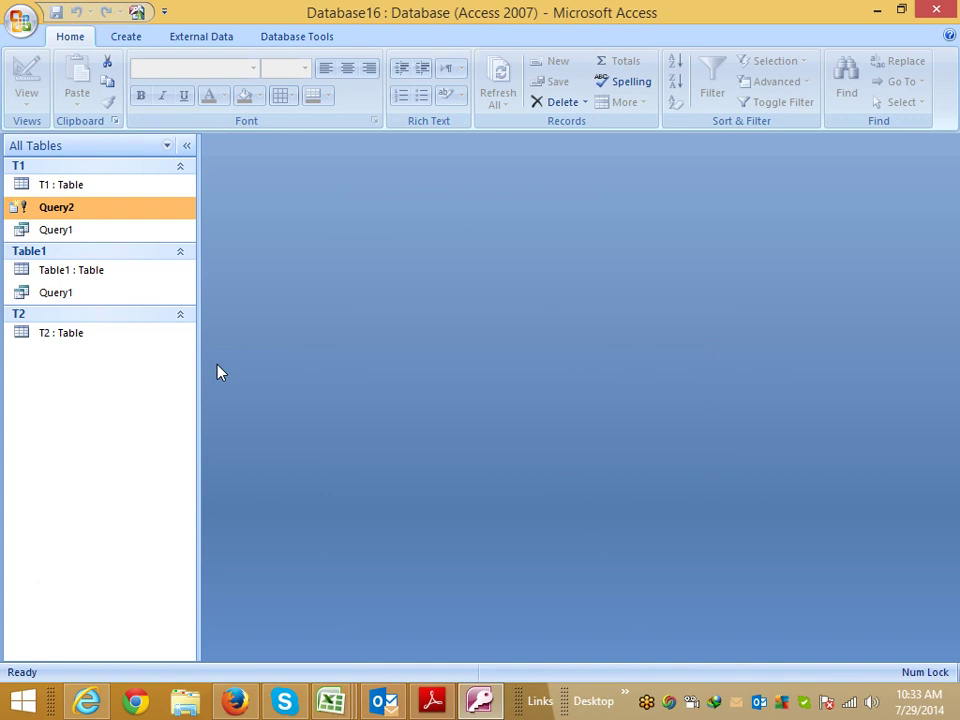
click(64, 232)
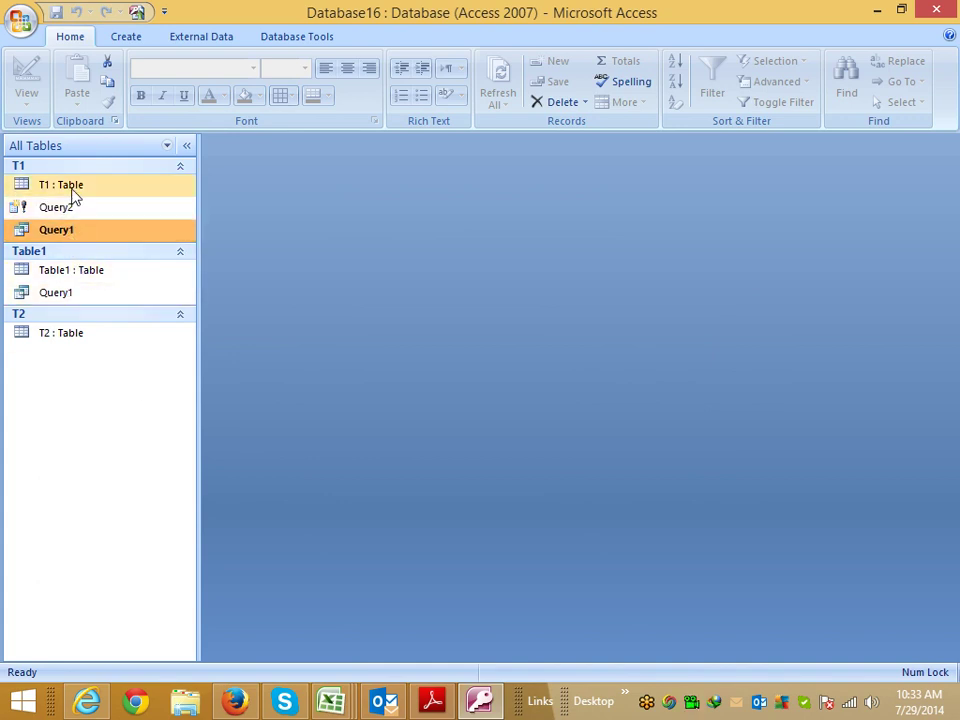
double_click(104, 337)
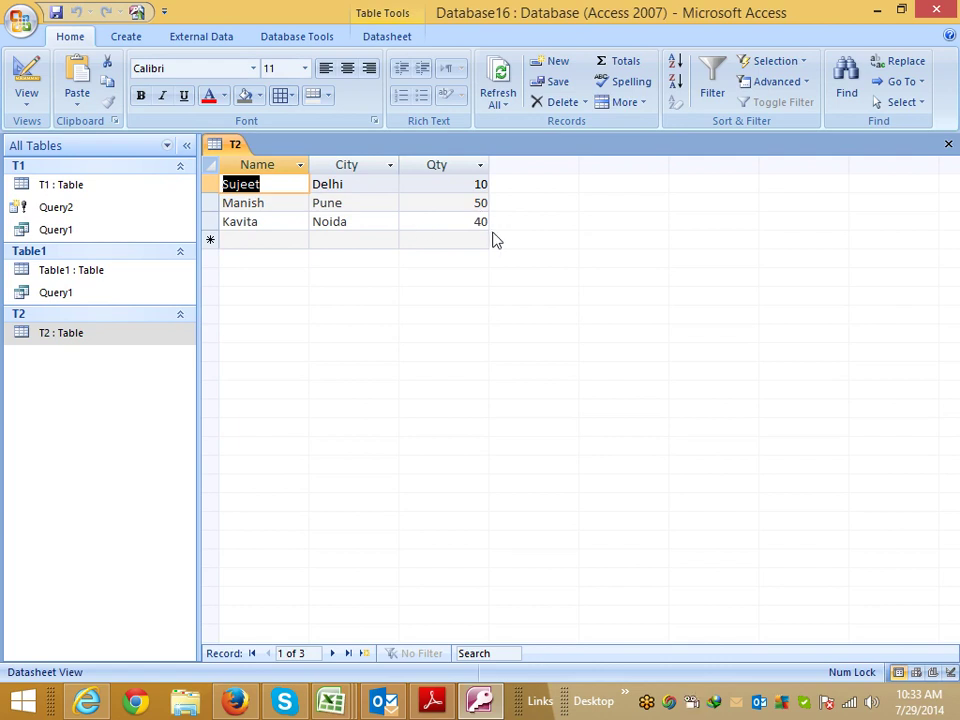
click(948, 145)
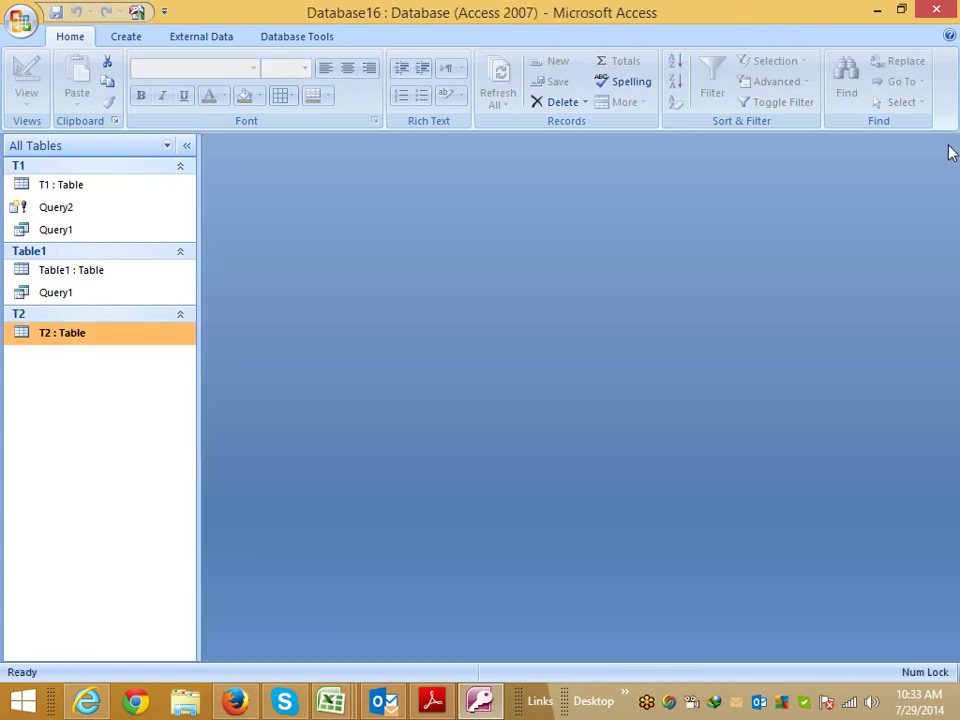
Step: Review Query2's SQL, which selects Name, City and Qty from T1 into T2
right_click(46, 208)
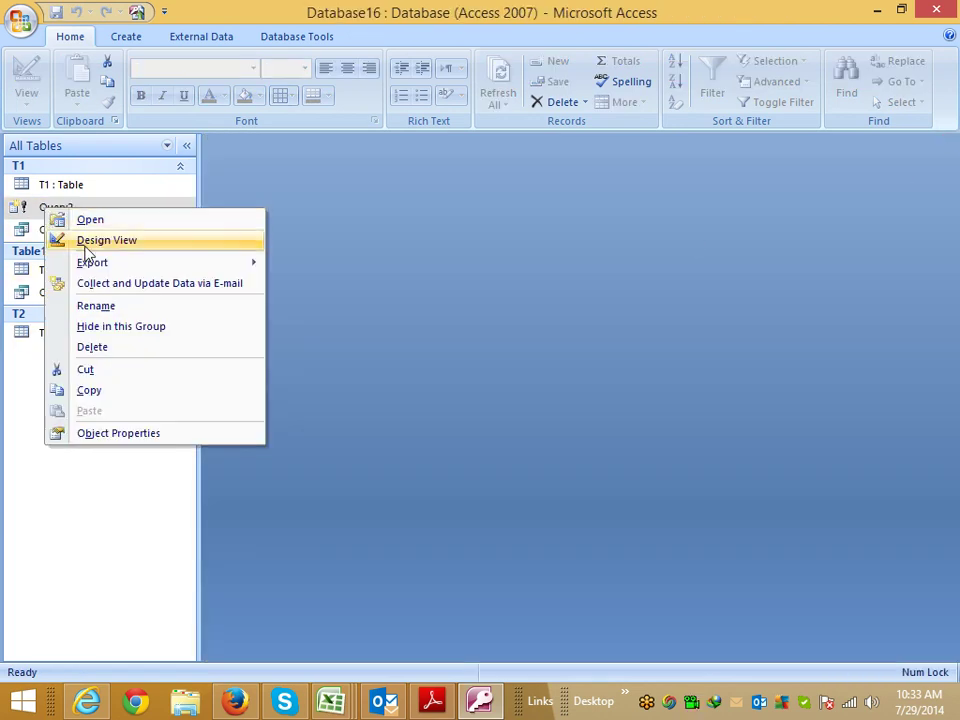
click(88, 241)
click(27, 98)
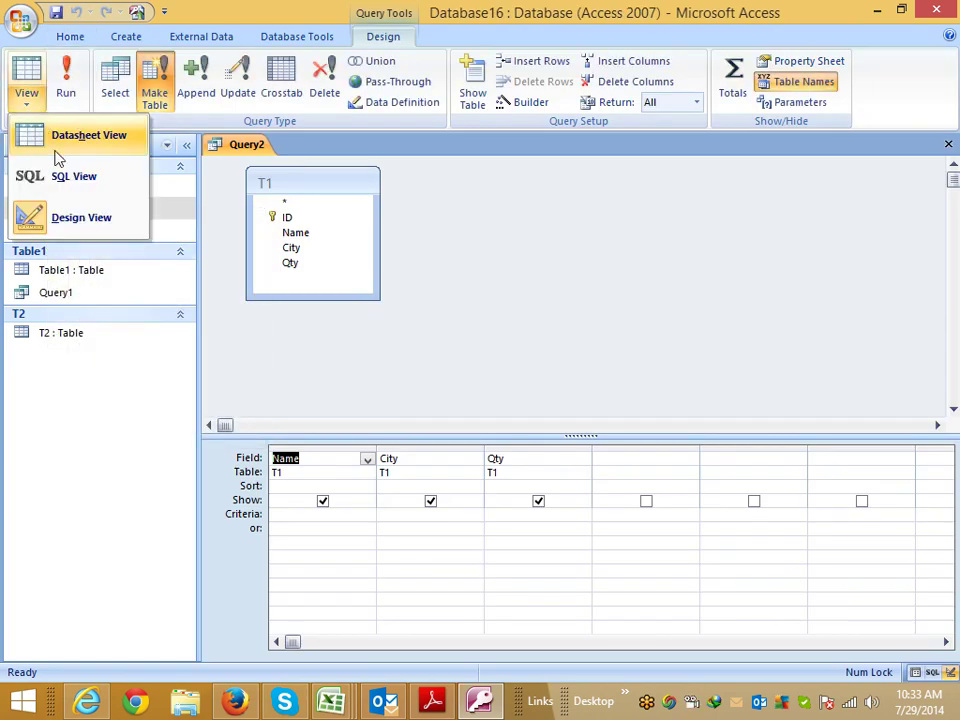
click(60, 177)
click(279, 235)
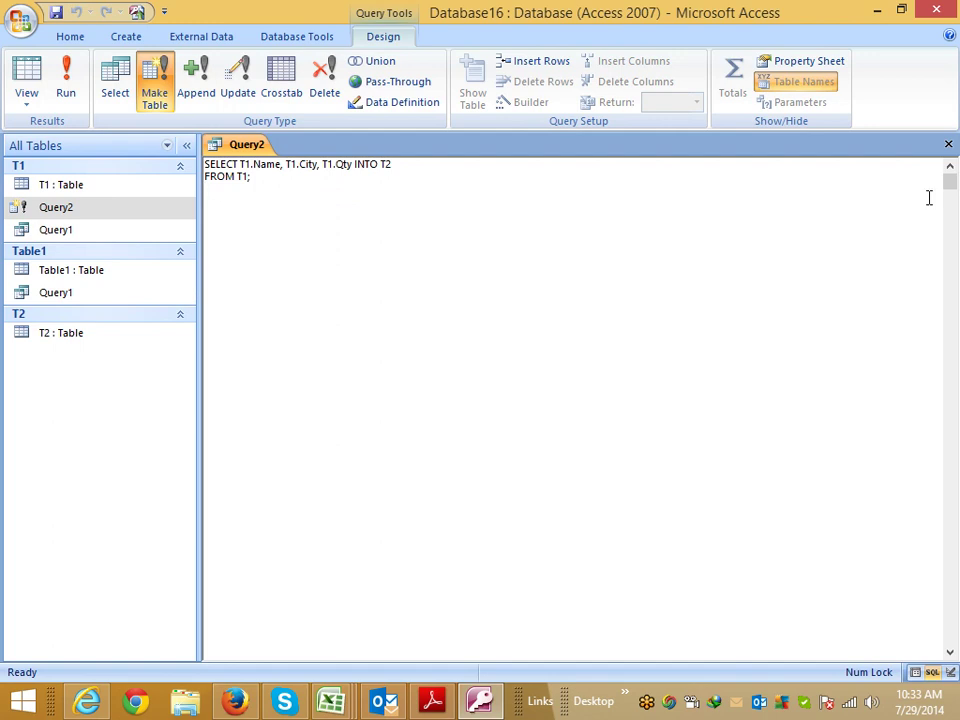
click(948, 144)
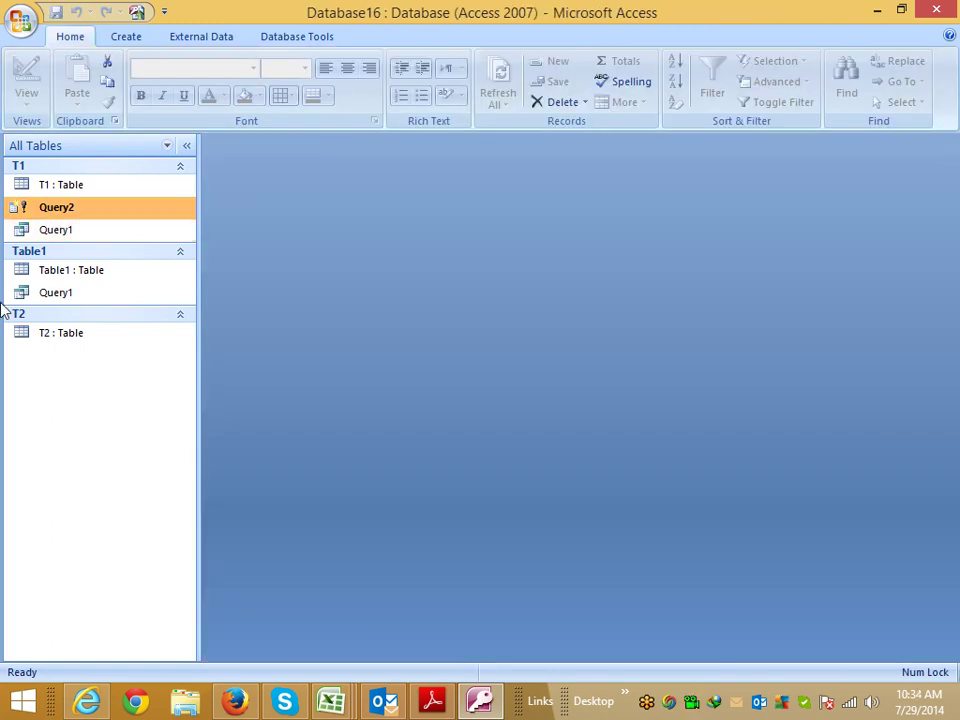
Step: Browse the Create and External Data tabs and view Query1's results
click(128, 37)
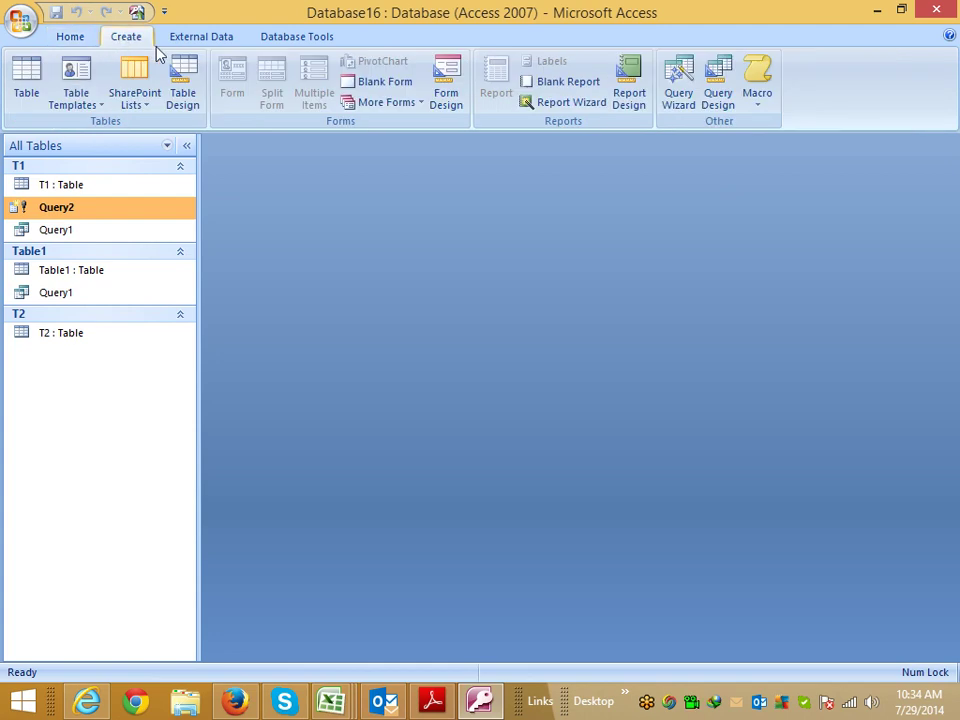
click(205, 37)
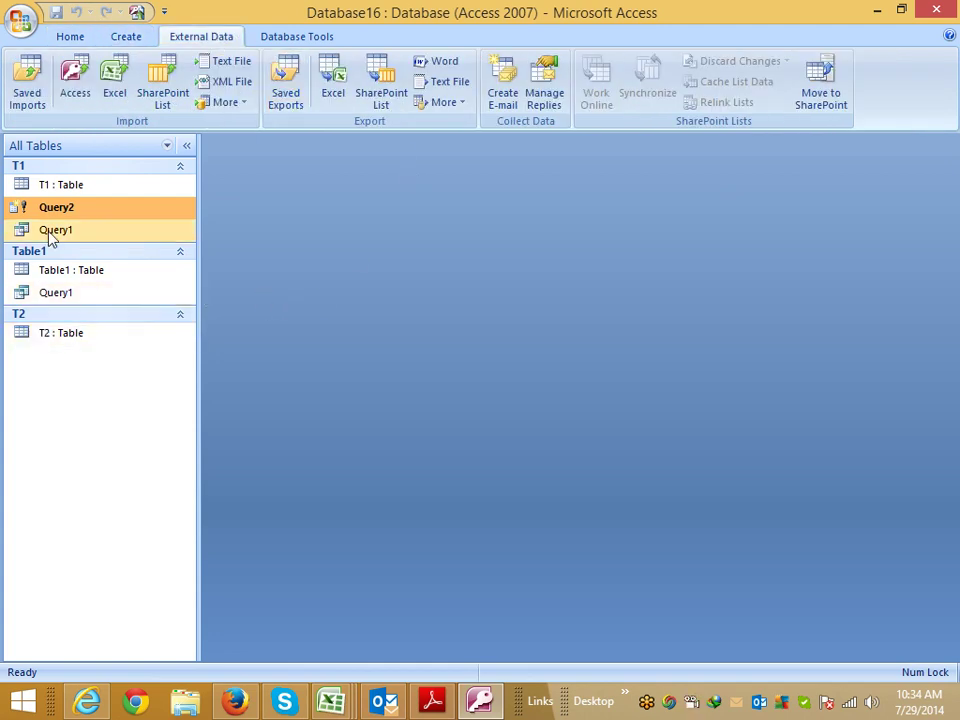
click(79, 251)
click(79, 236)
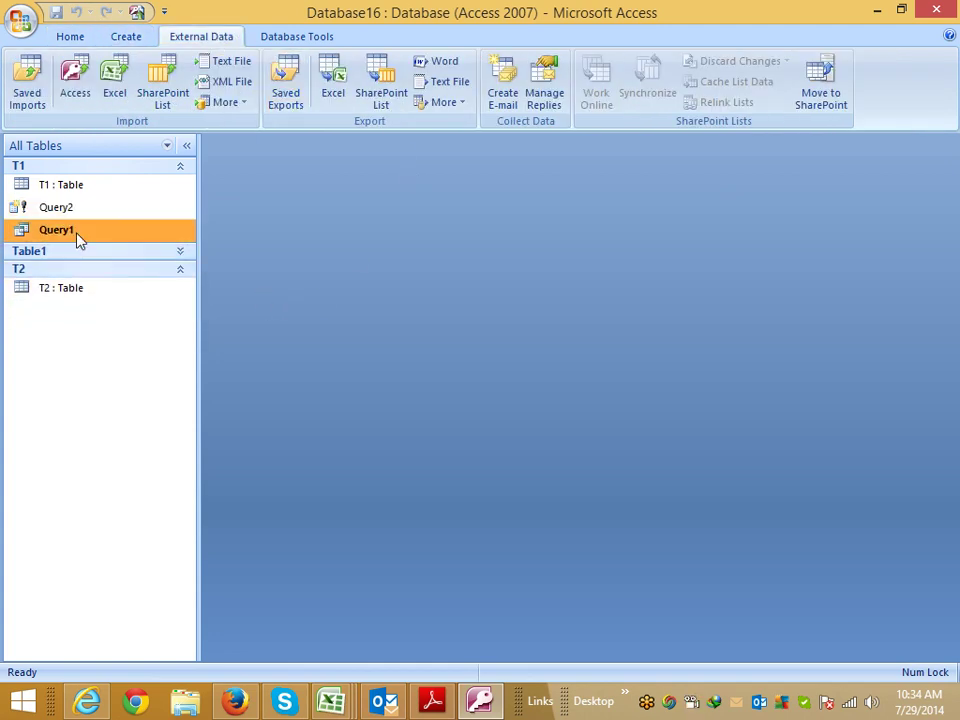
double_click(79, 236)
click(947, 143)
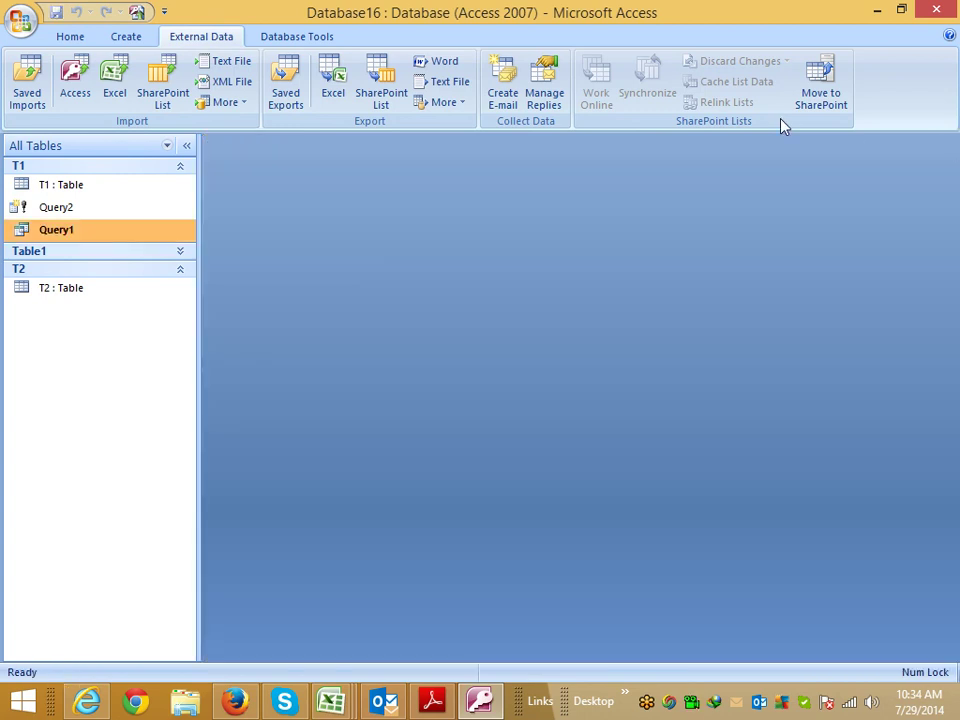
Step: Start blank Query3, switch it to SQL view and delete its default SELECT; text
click(120, 36)
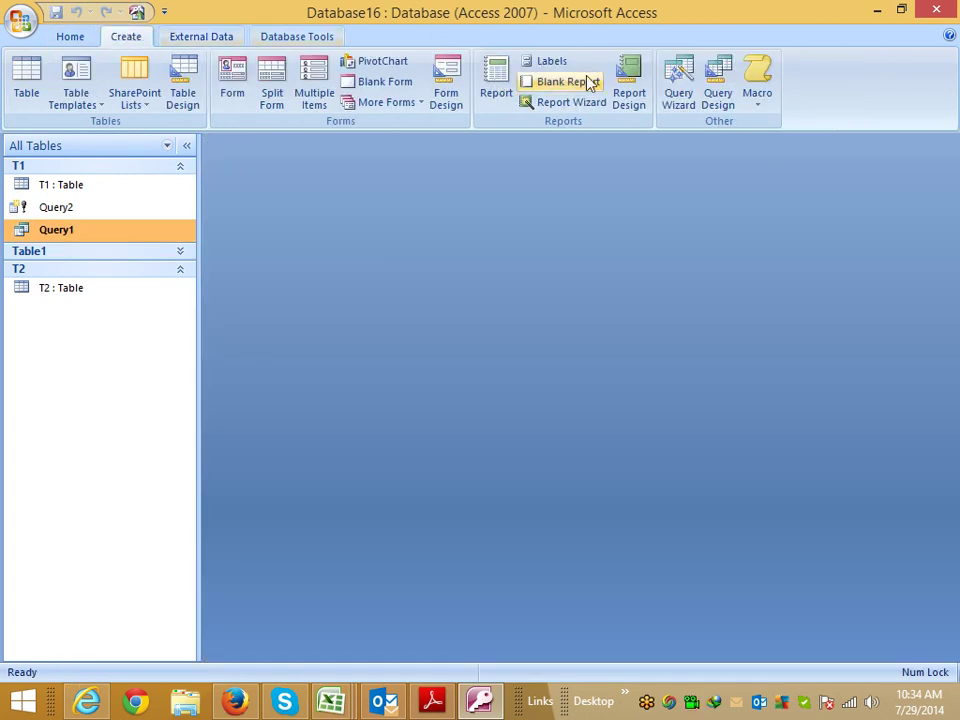
click(716, 100)
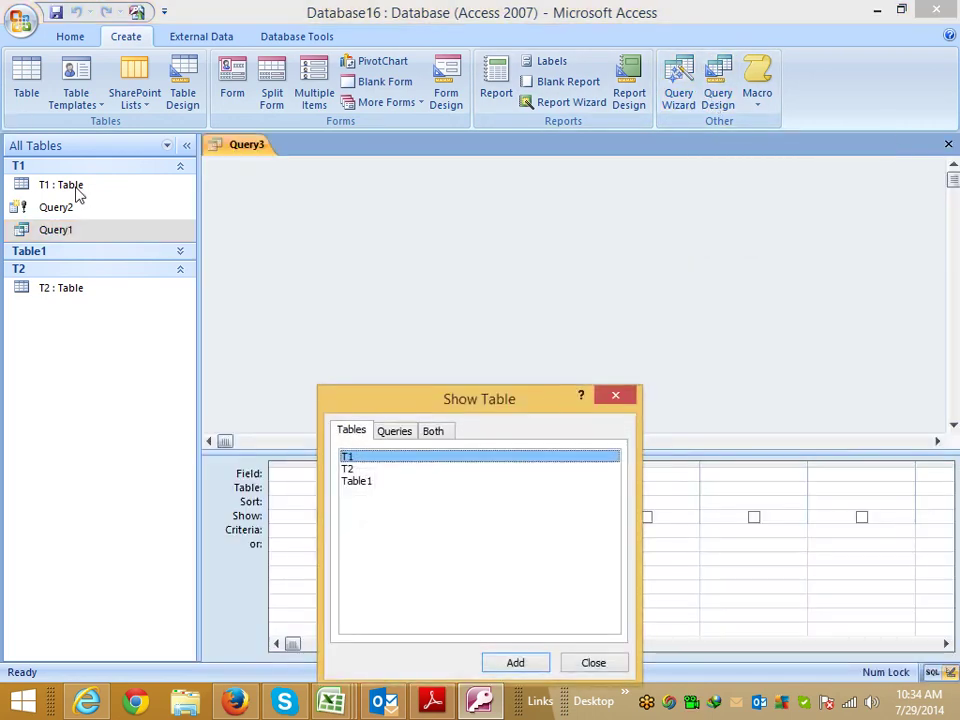
click(606, 397)
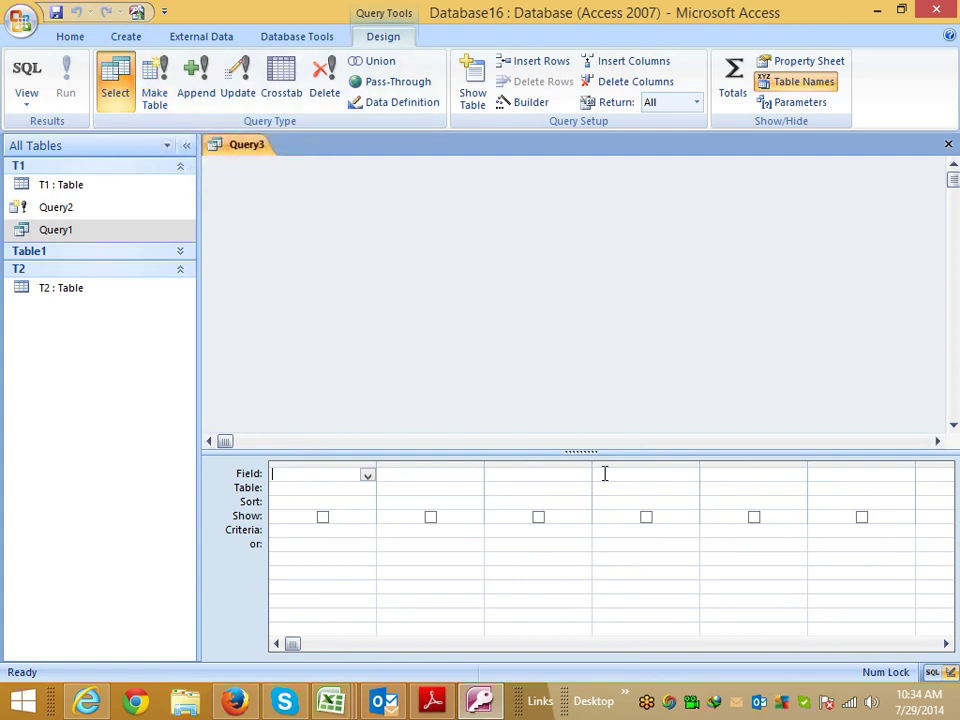
click(26, 95)
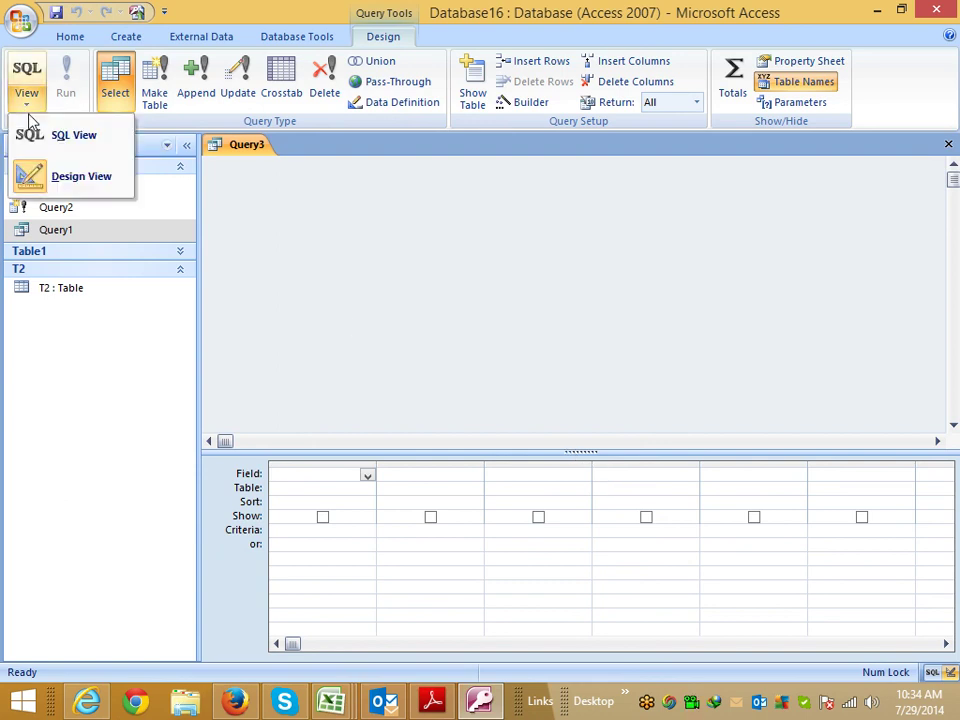
click(53, 150)
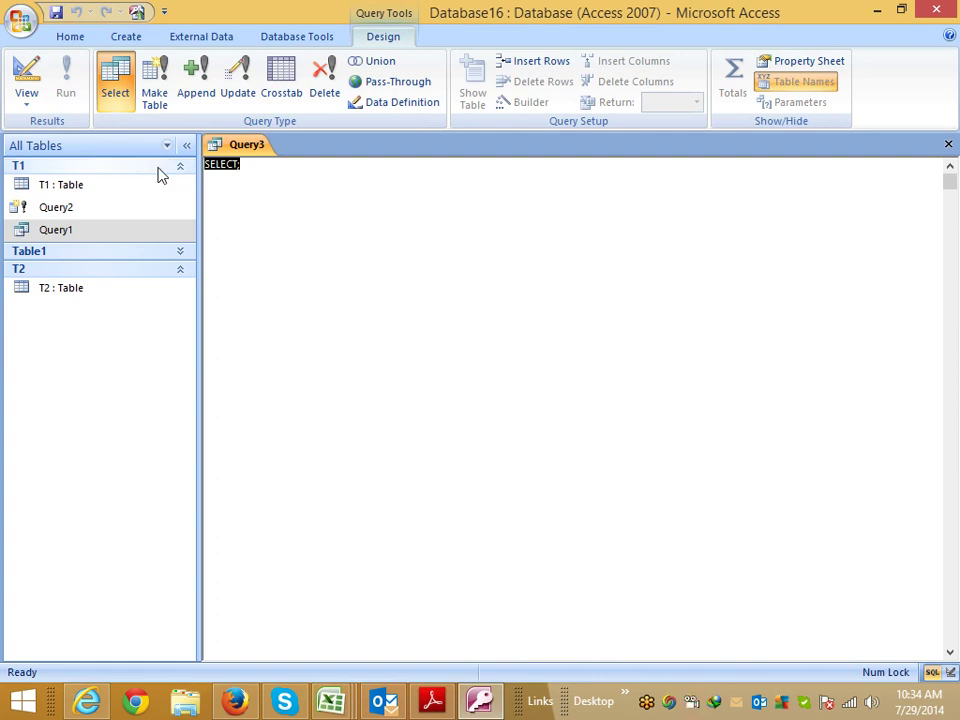
key(Delete)
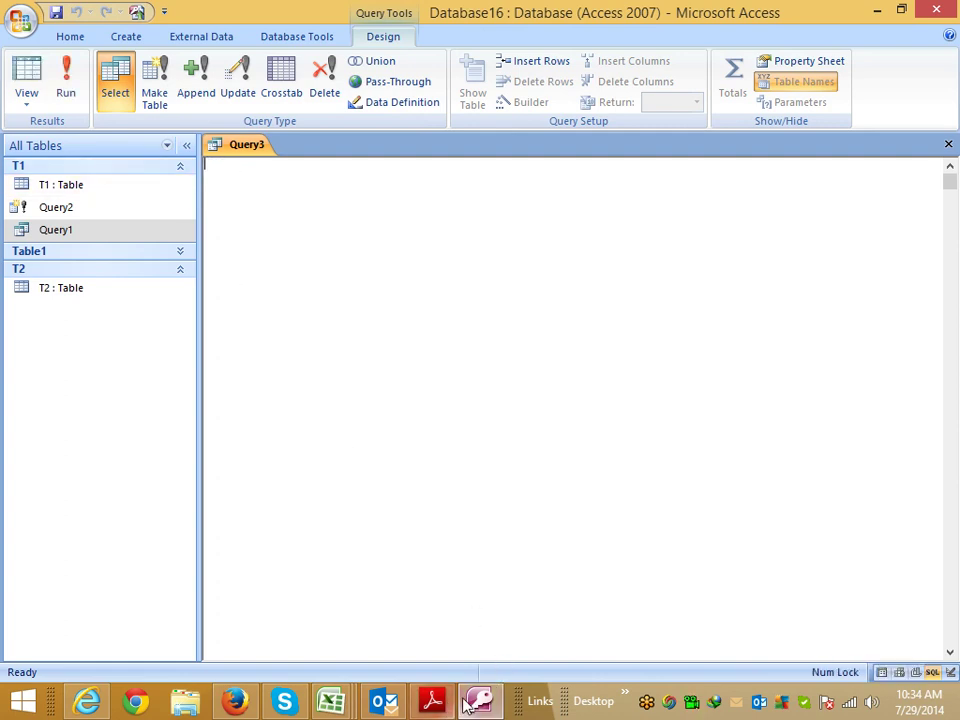
Step: In Firefox, highlight the CREATE TABLE suppliers example line, then just the words CREATE TABLE
click(234, 700)
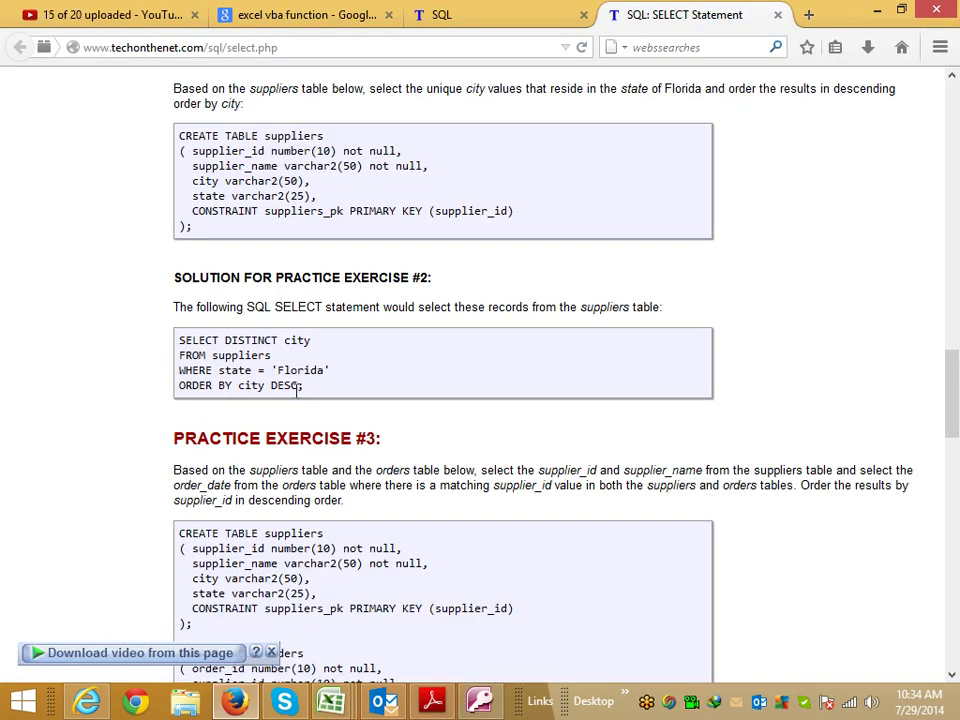
scroll(337, 380, down, 2)
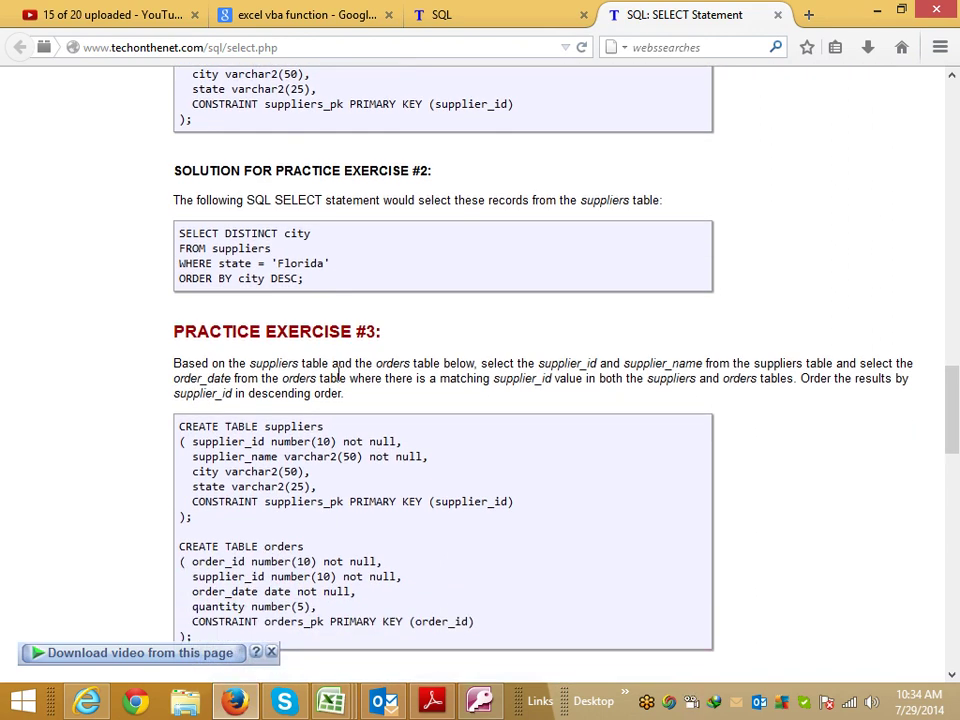
scroll(337, 378, up, 2)
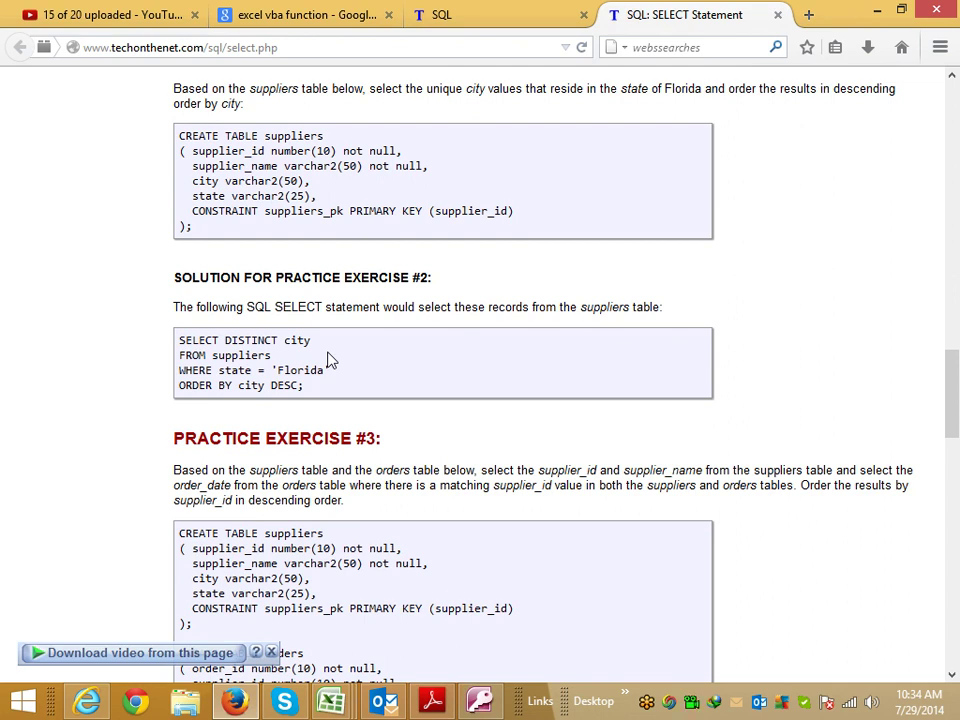
drag(178, 137, 340, 143)
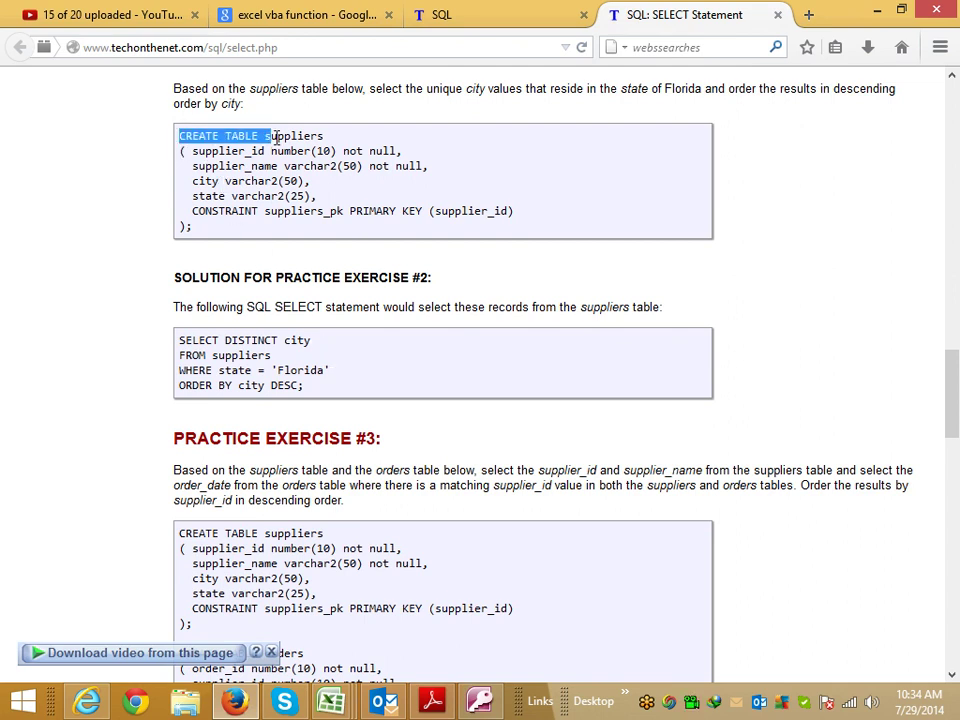
click(242, 143)
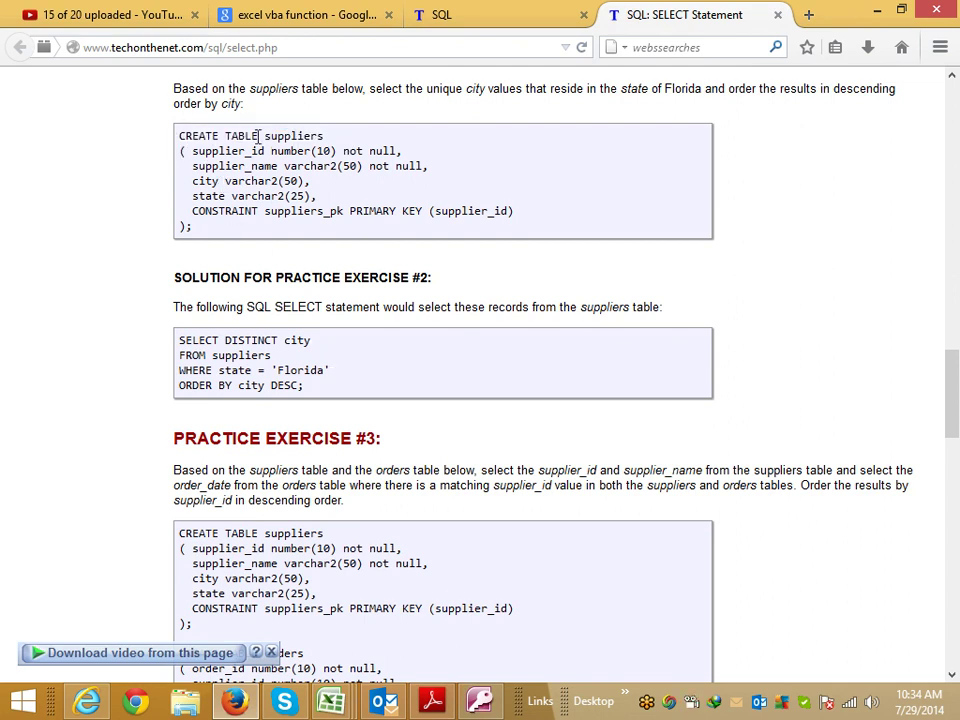
drag(259, 136, 155, 145)
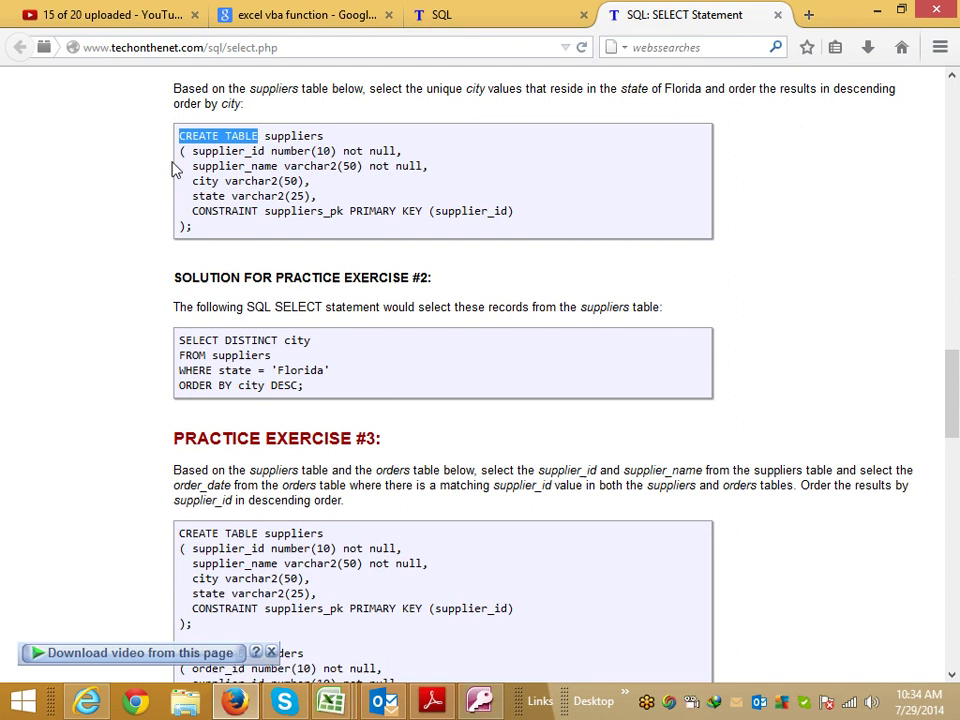
Step: Scroll to the practice exercise solution and highlight DISTINCT, city, state and Florida
scroll(413, 427, down, 1)
scroll(412, 425, down, 2)
scroll(411, 422, up, 4)
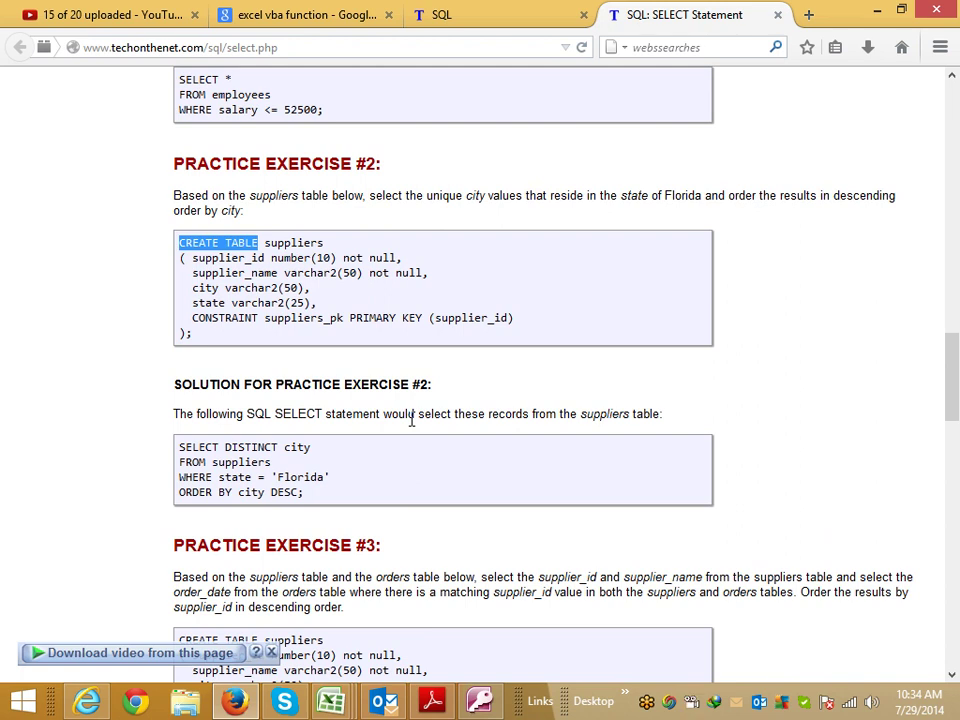
scroll(411, 421, down, 2)
scroll(411, 421, up, 2)
scroll(402, 420, down, 2)
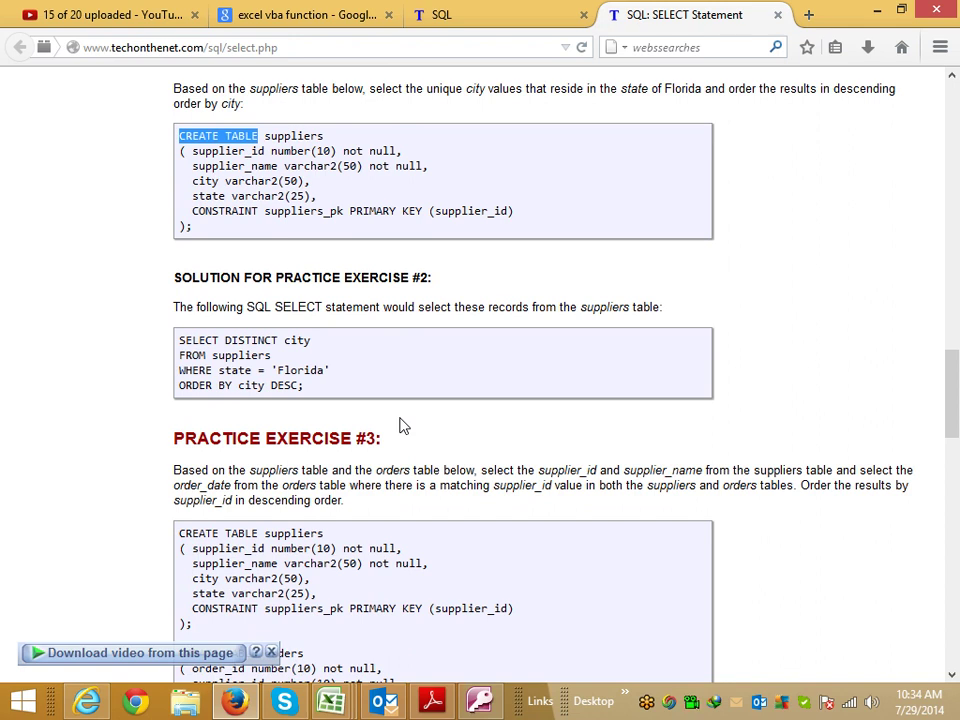
double_click(259, 340)
double_click(300, 341)
click(262, 362)
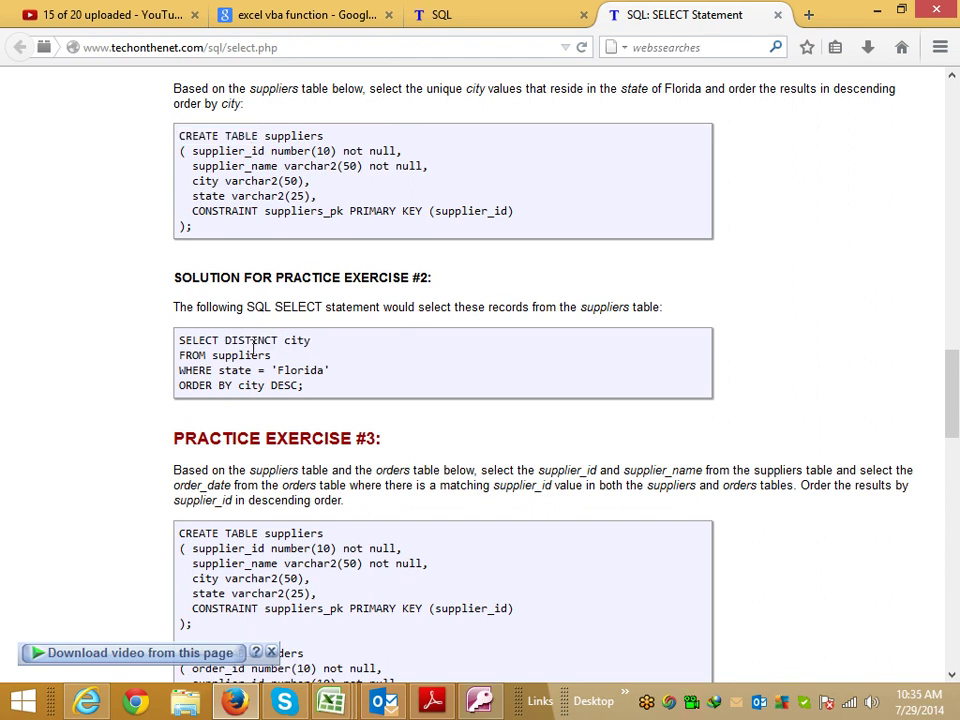
double_click(232, 370)
double_click(293, 370)
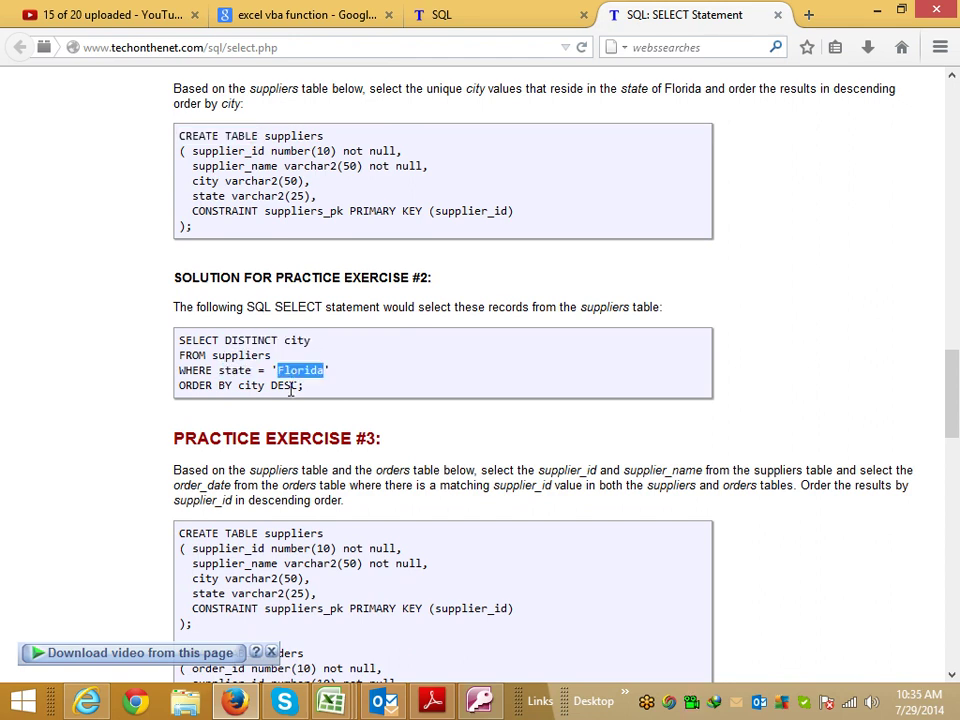
Step: Scroll back up to the top of the SQL SELECT Statement page
scroll(290, 390, down, 2)
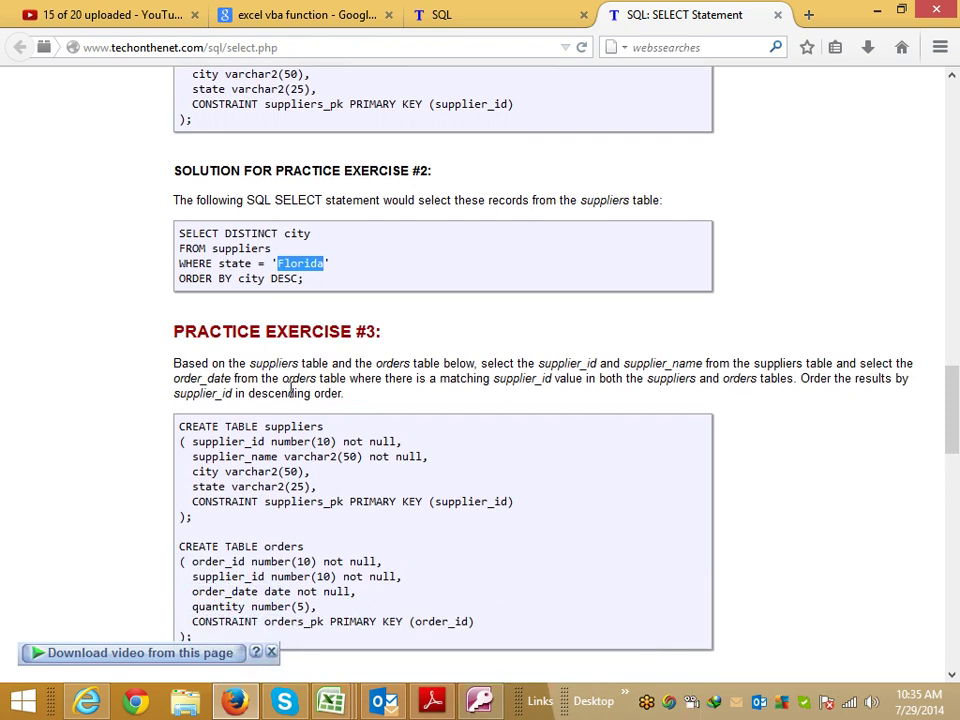
scroll(290, 390, down, 2)
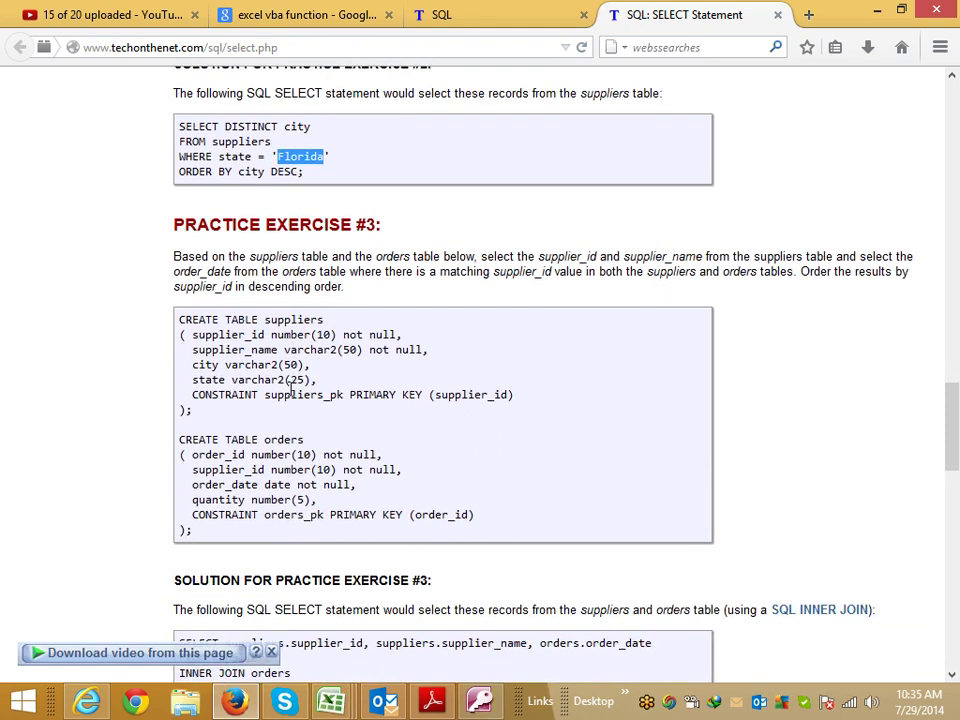
scroll(305, 417, up, 3)
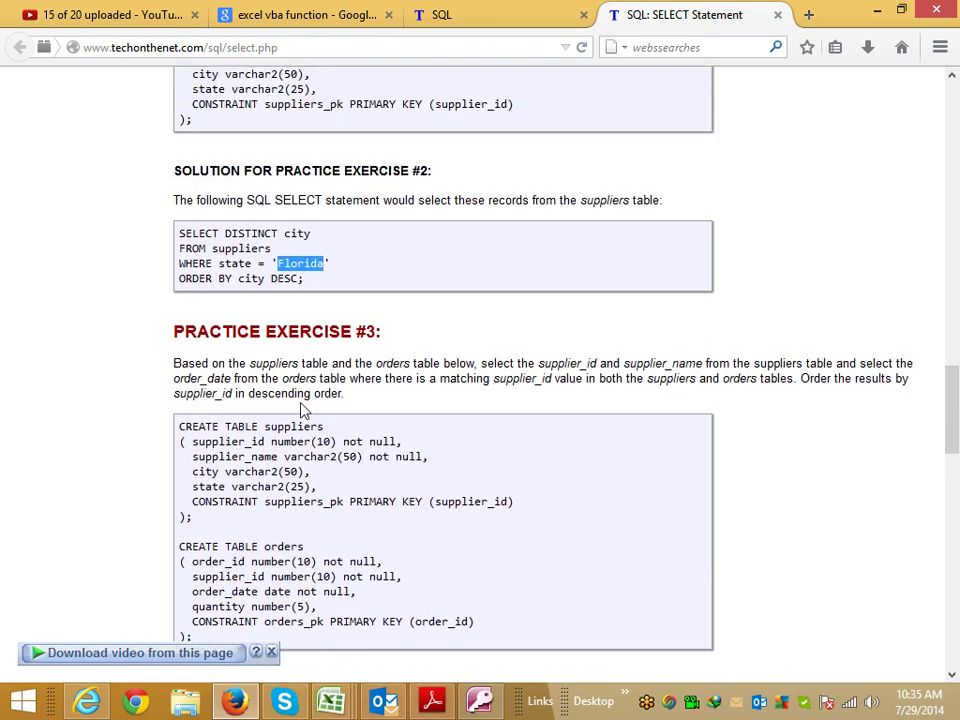
scroll(305, 417, down, 9)
scroll(305, 410, up, 13)
scroll(305, 410, up, 17)
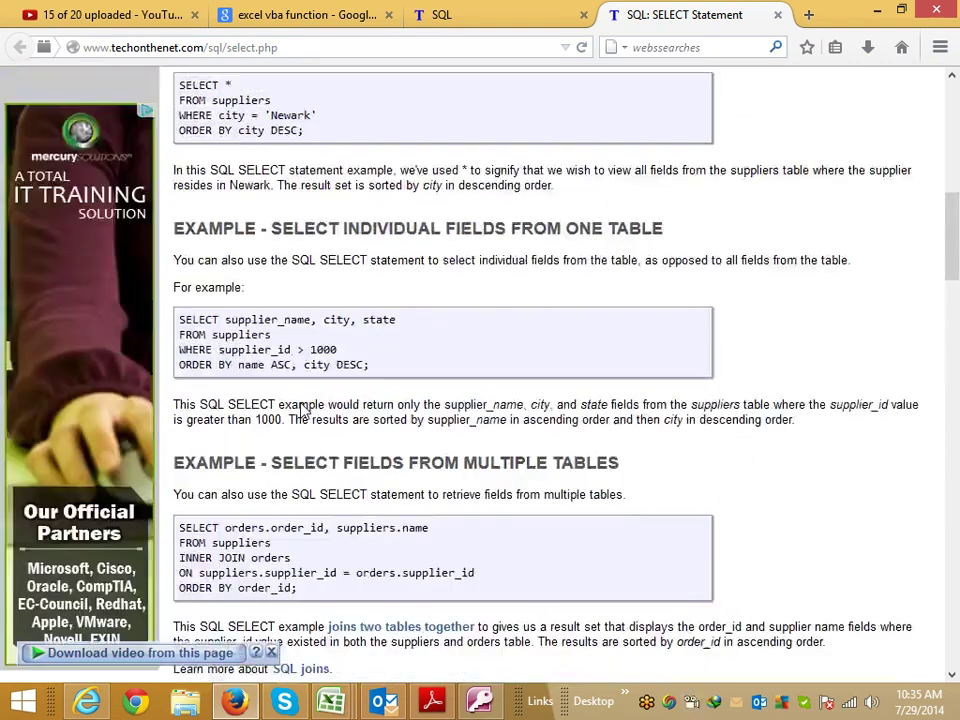
scroll(305, 410, up, 7)
scroll(301, 402, up, 1)
scroll(301, 405, up, 3)
scroll(300, 403, up, 4)
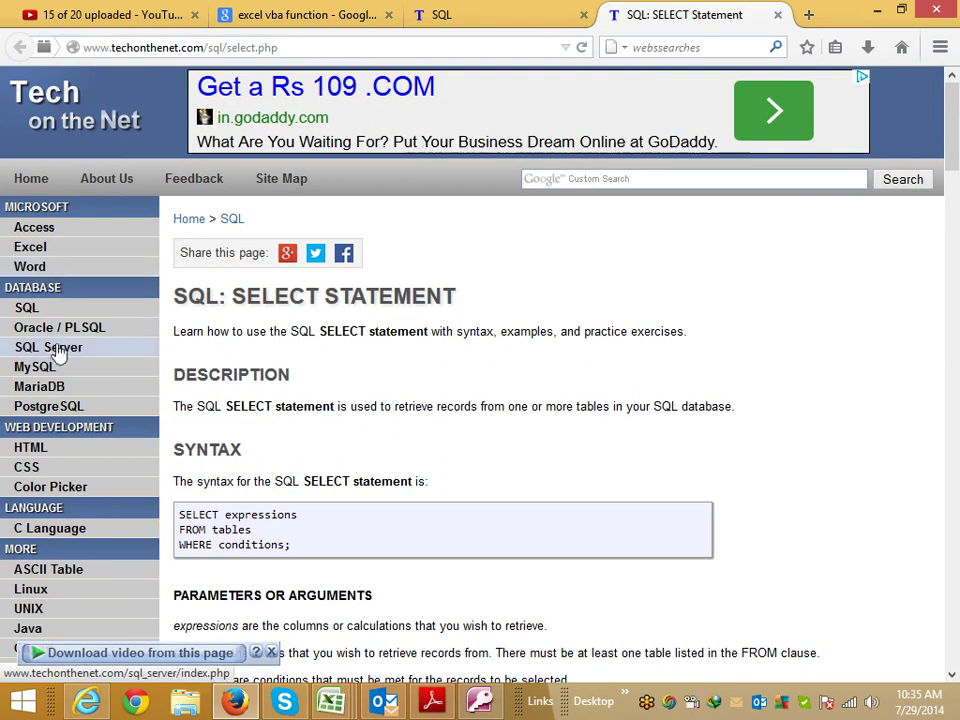
Step: Go to the techonthenet SQL topics index and scroll down its list of statements
click(28, 313)
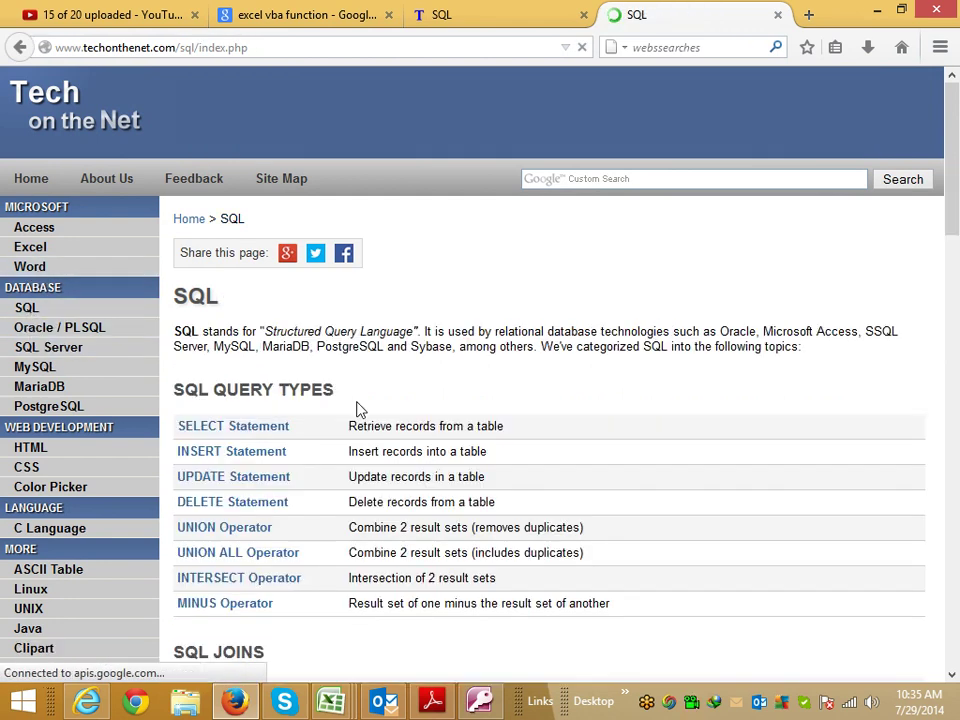
scroll(367, 527, down, 2)
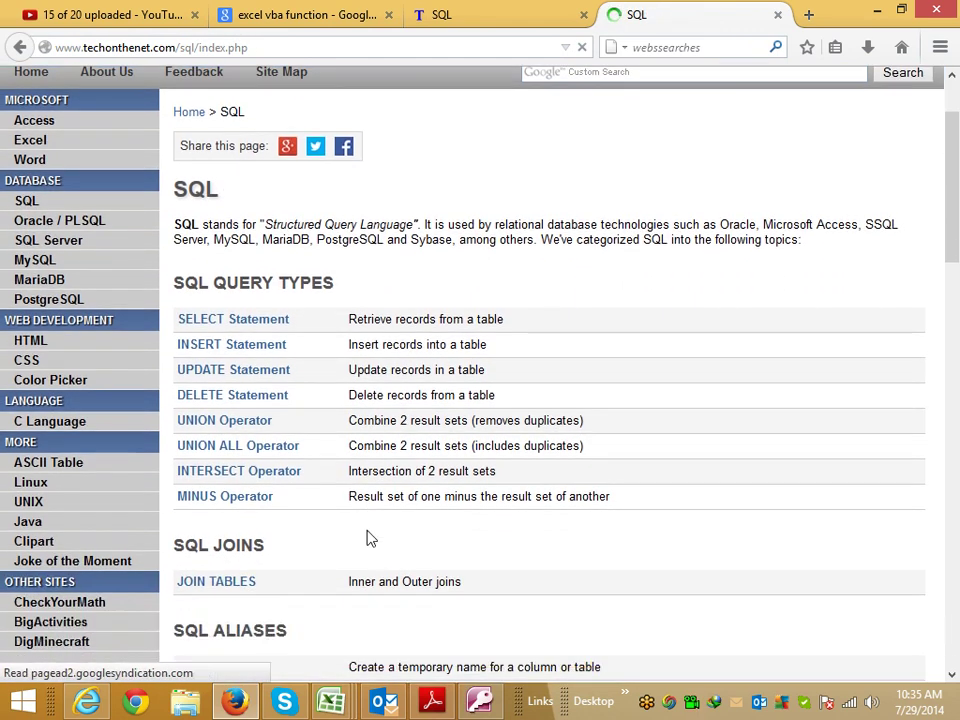
scroll(367, 537, down, 2)
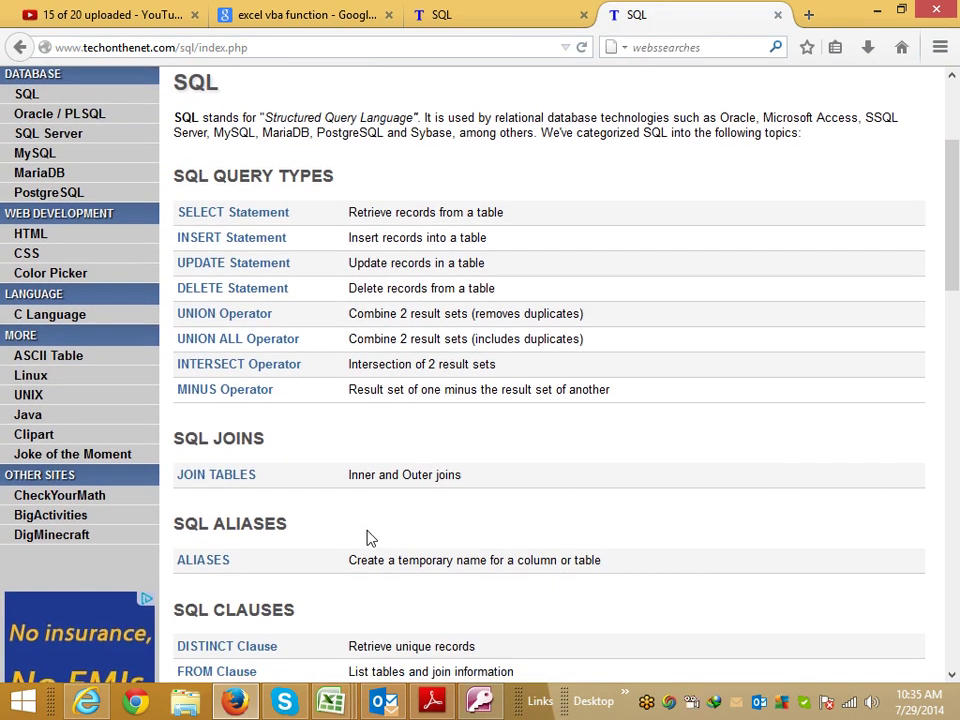
scroll(368, 537, down, 1)
scroll(370, 538, down, 3)
scroll(370, 538, down, 2)
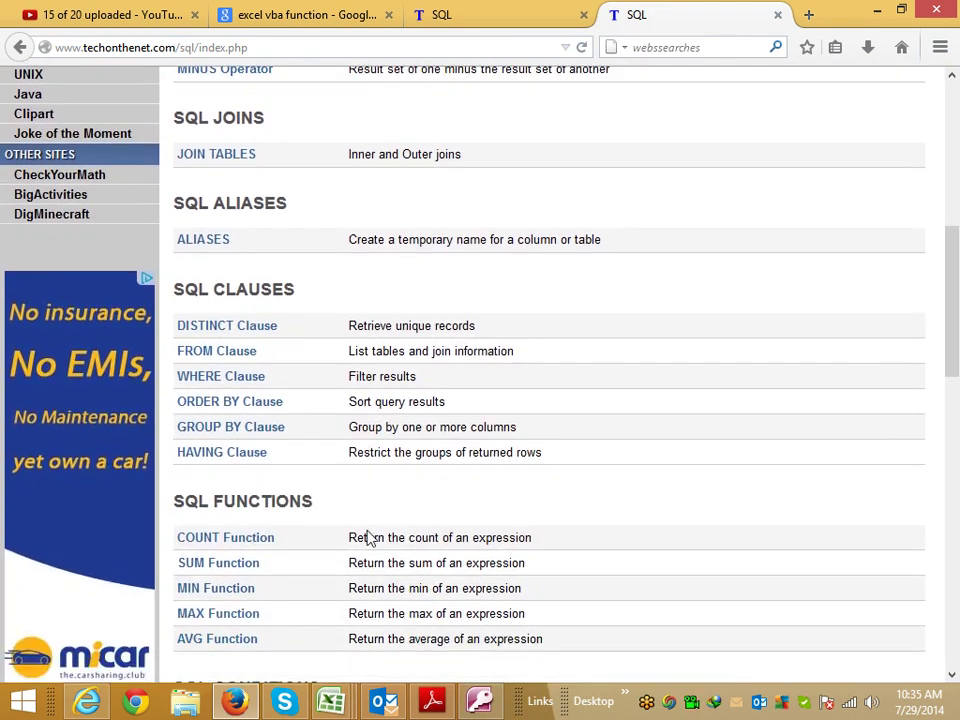
scroll(369, 532, down, 2)
scroll(368, 531, down, 2)
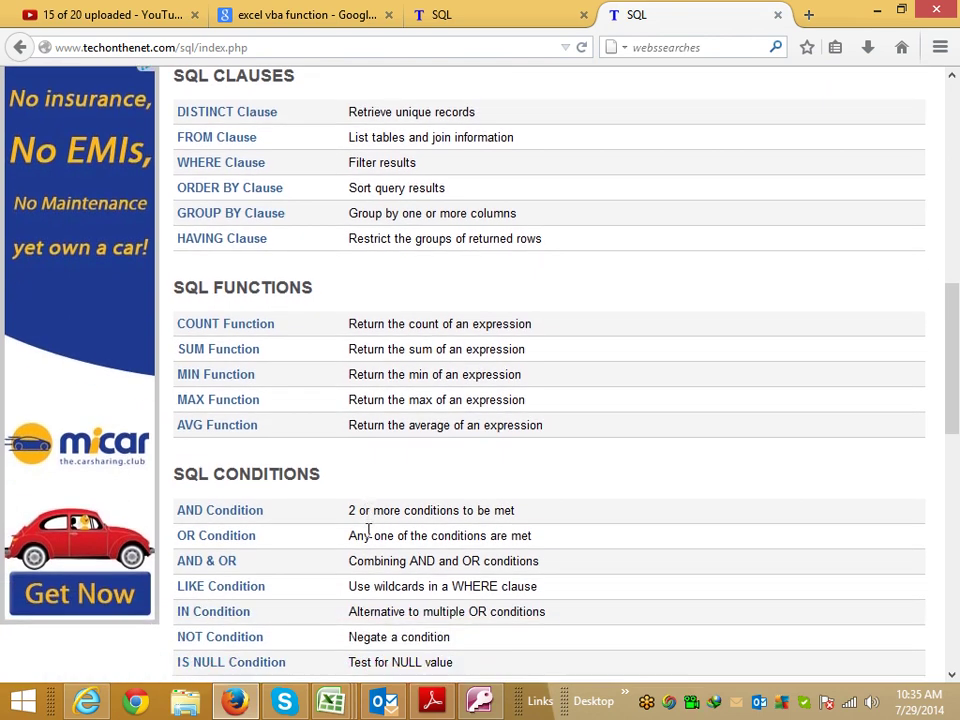
scroll(368, 531, down, 2)
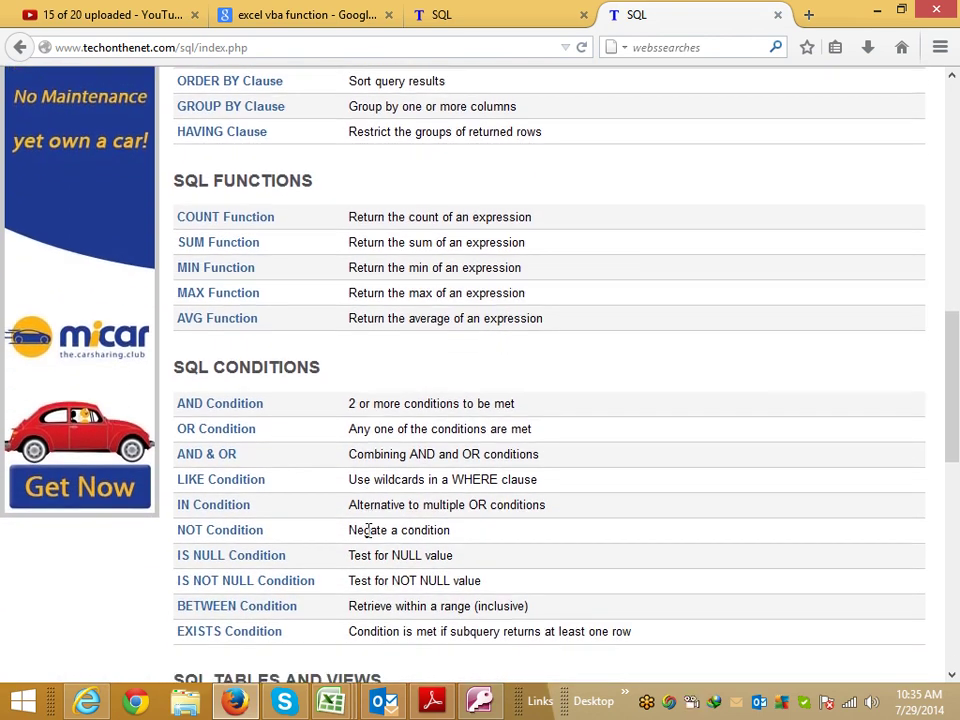
scroll(368, 530, down, 2)
scroll(369, 527, down, 2)
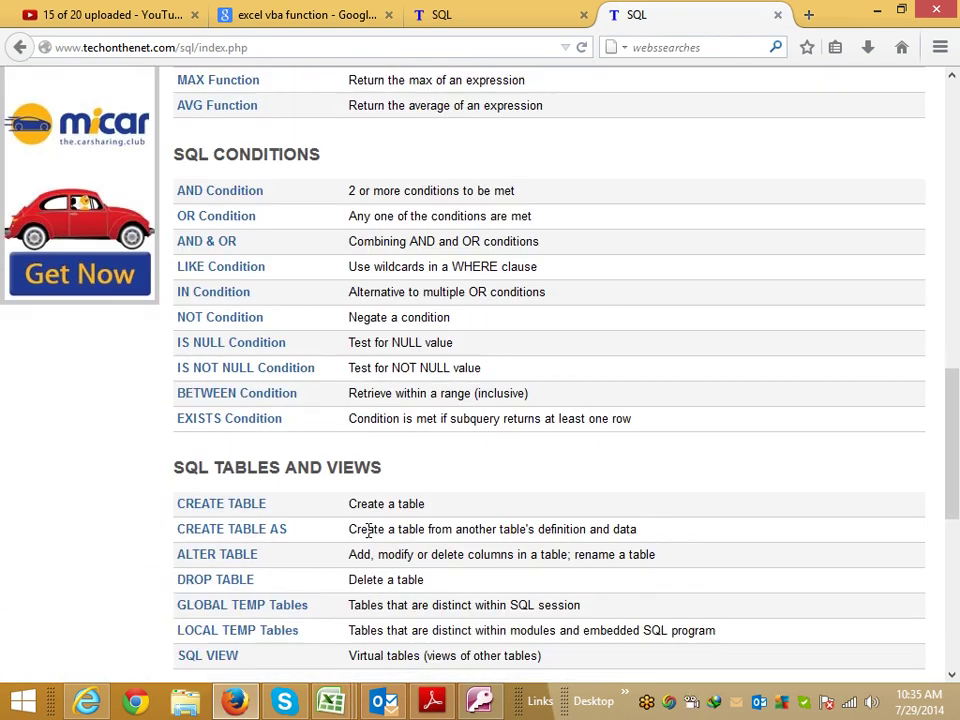
scroll(388, 520, down, 2)
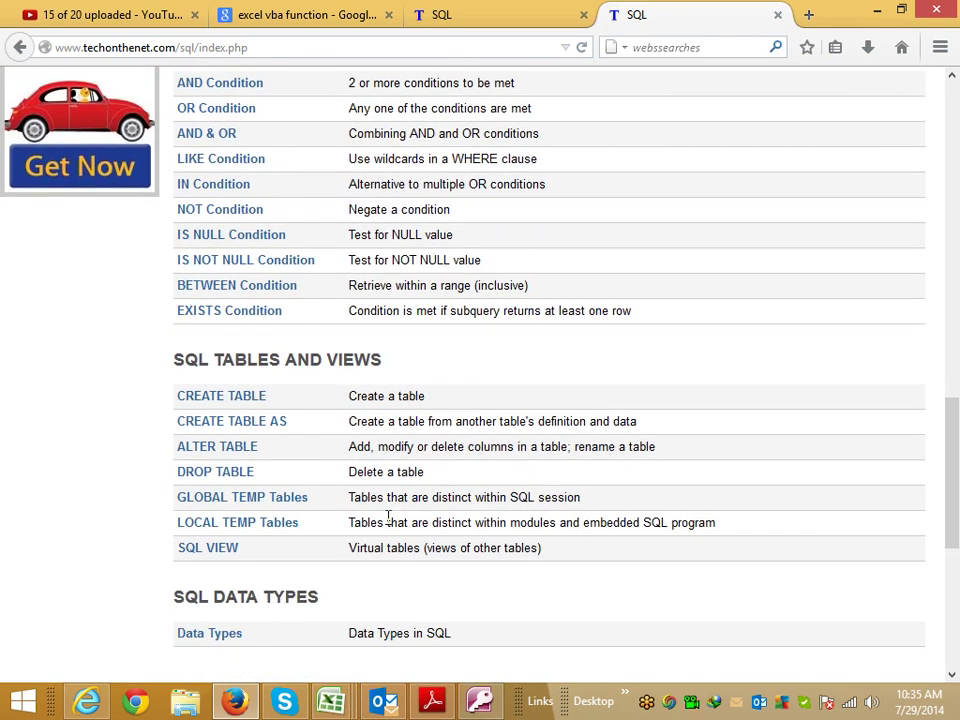
Step: Open the CREATE TABLE statement page and select CREATE TABLE in its SYNTAX box
click(241, 401)
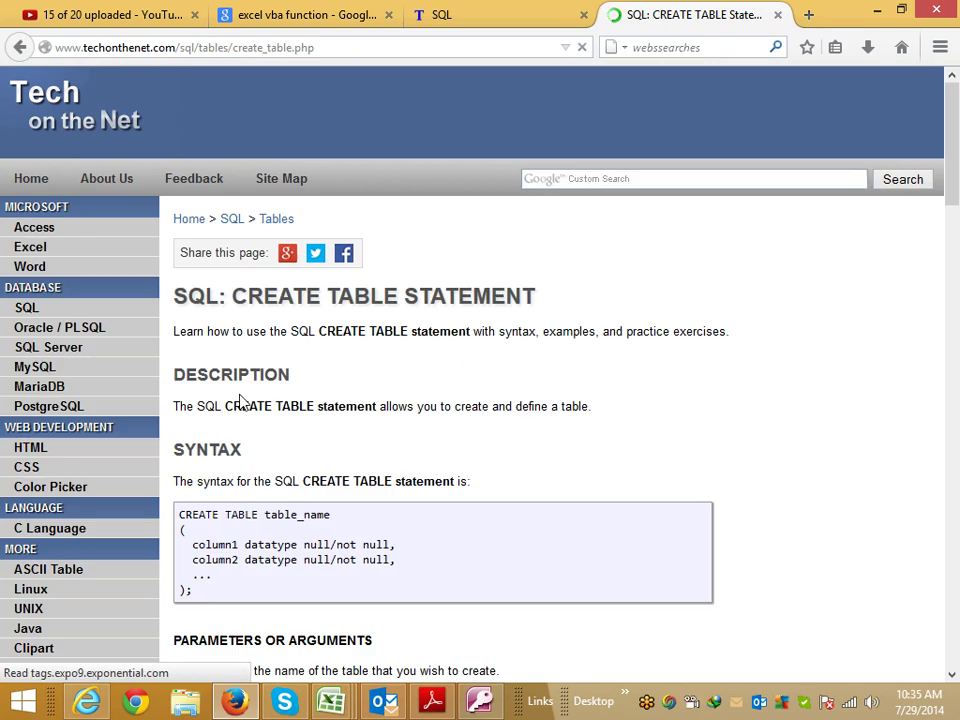
scroll(393, 467, down, 2)
scroll(313, 508, down, 1)
scroll(285, 482, down, 1)
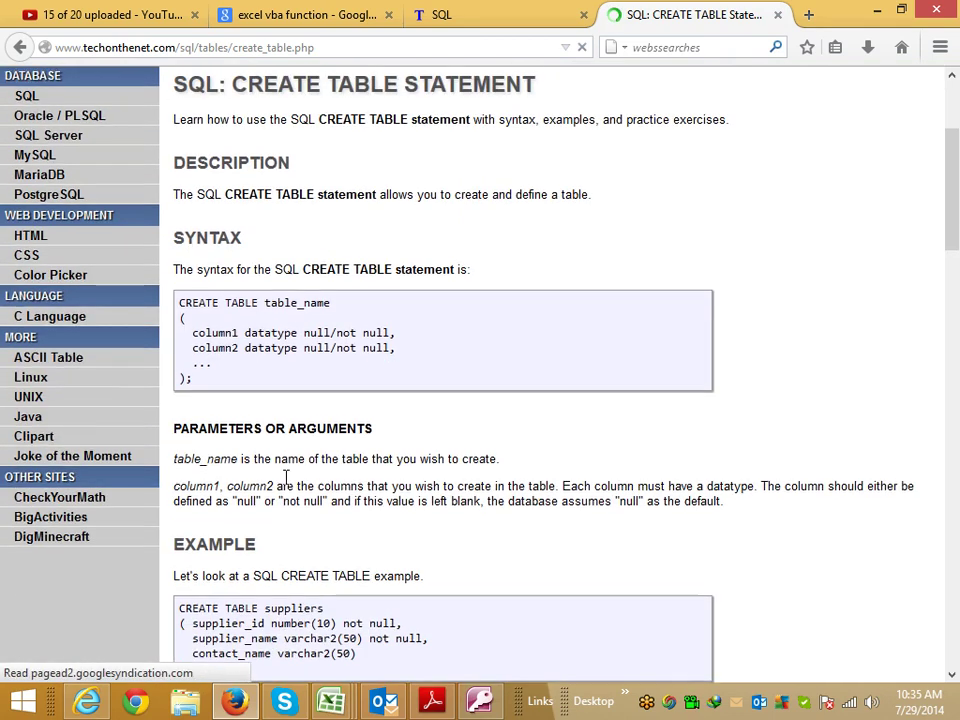
drag(179, 301, 259, 301)
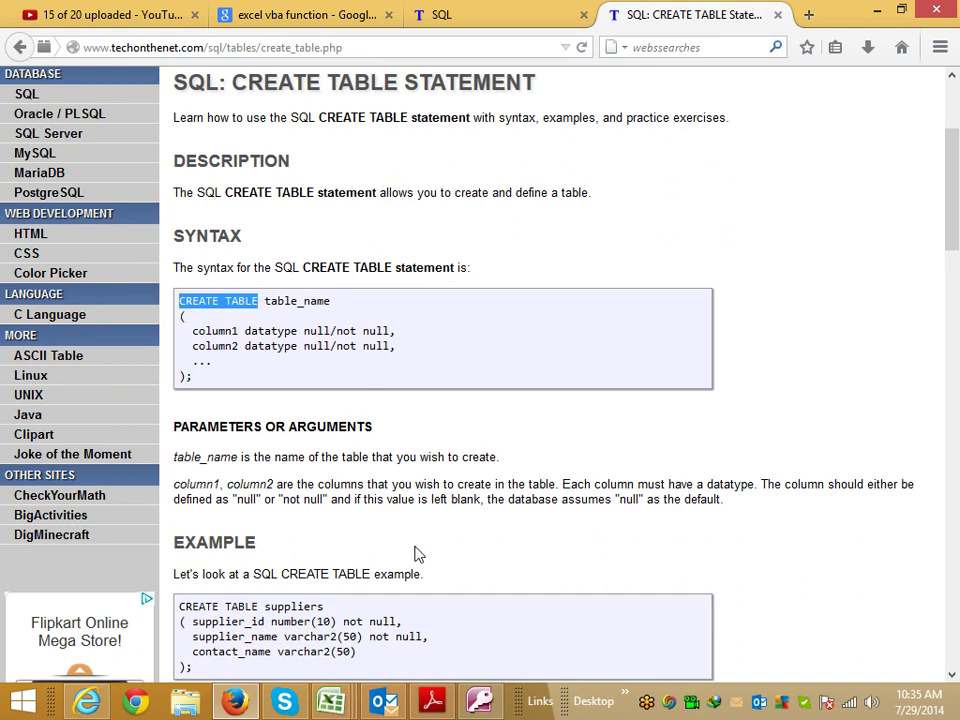
scroll(418, 555, down, 2)
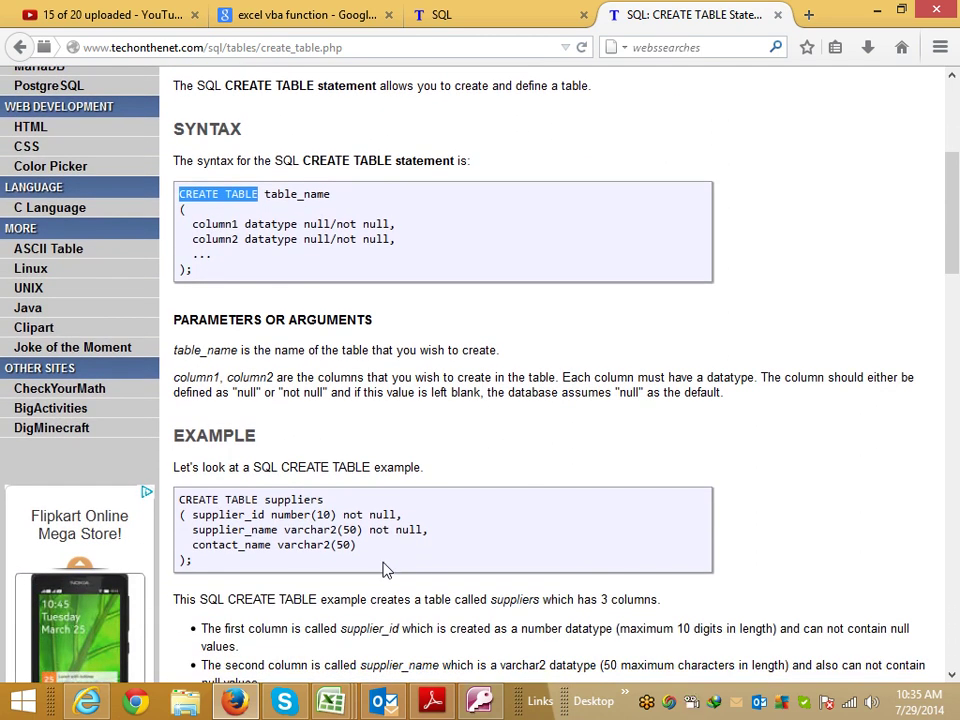
Step: Paste CREATE TABLE into Query3's SQL view and write the T3 (Name,Roll,Marks) column list
key(ctrl+c)
key(alt+Tab)
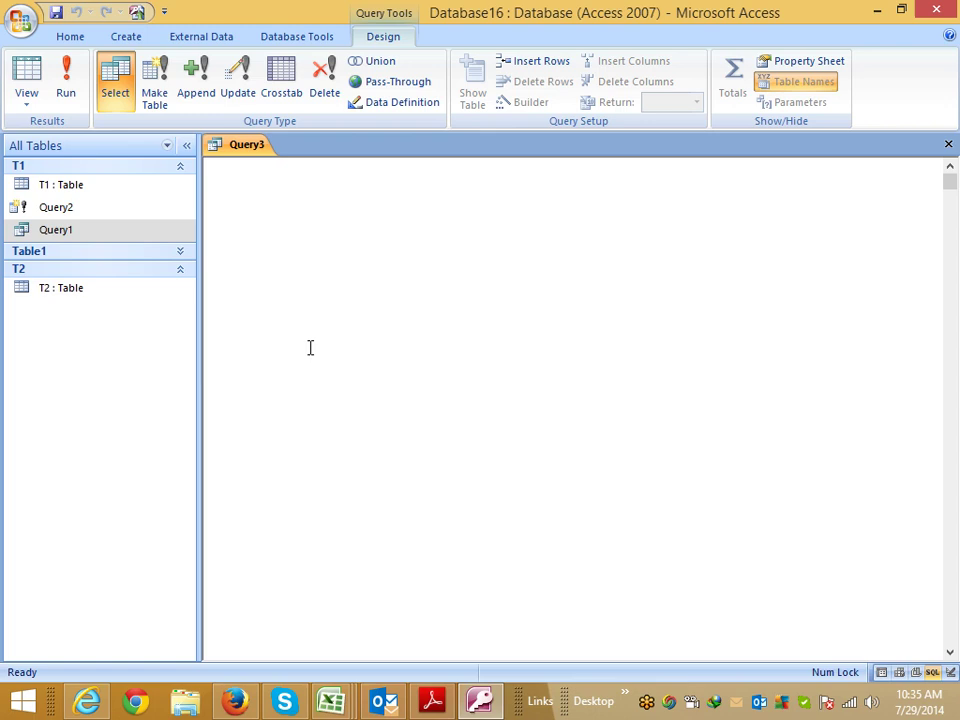
key(ctrl+v)
key(alt+Tab)
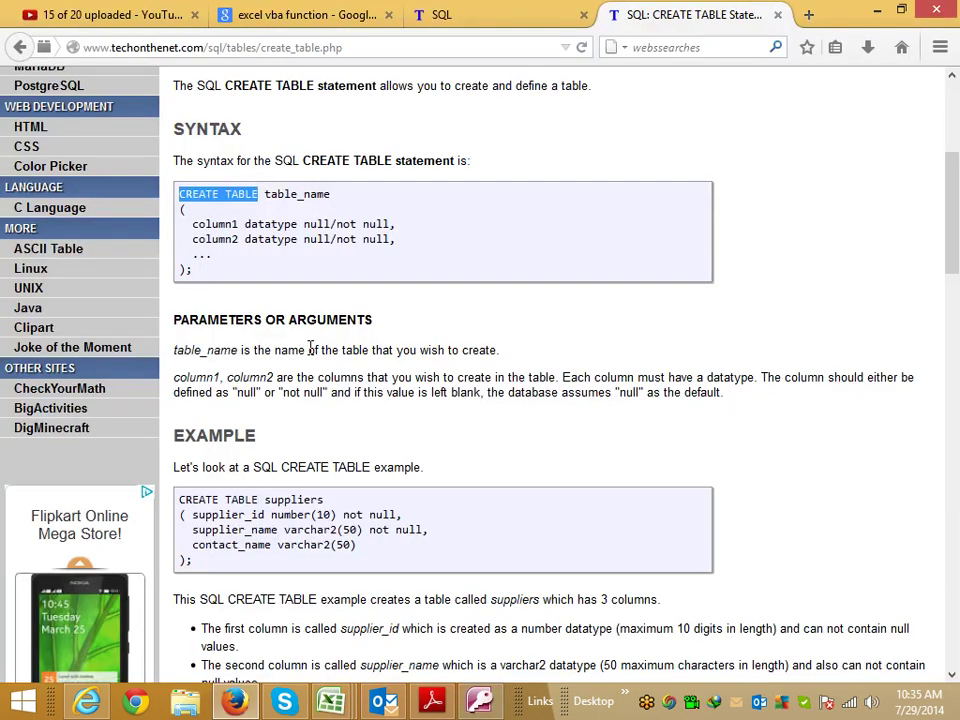
key(alt+Tab)
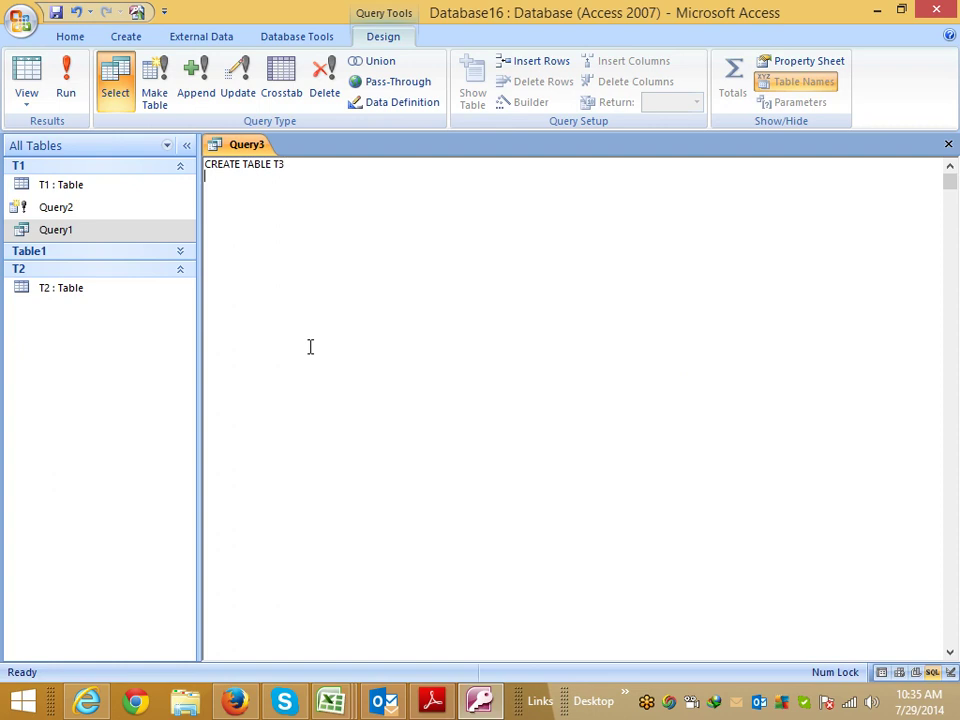
key(alt+Tab)
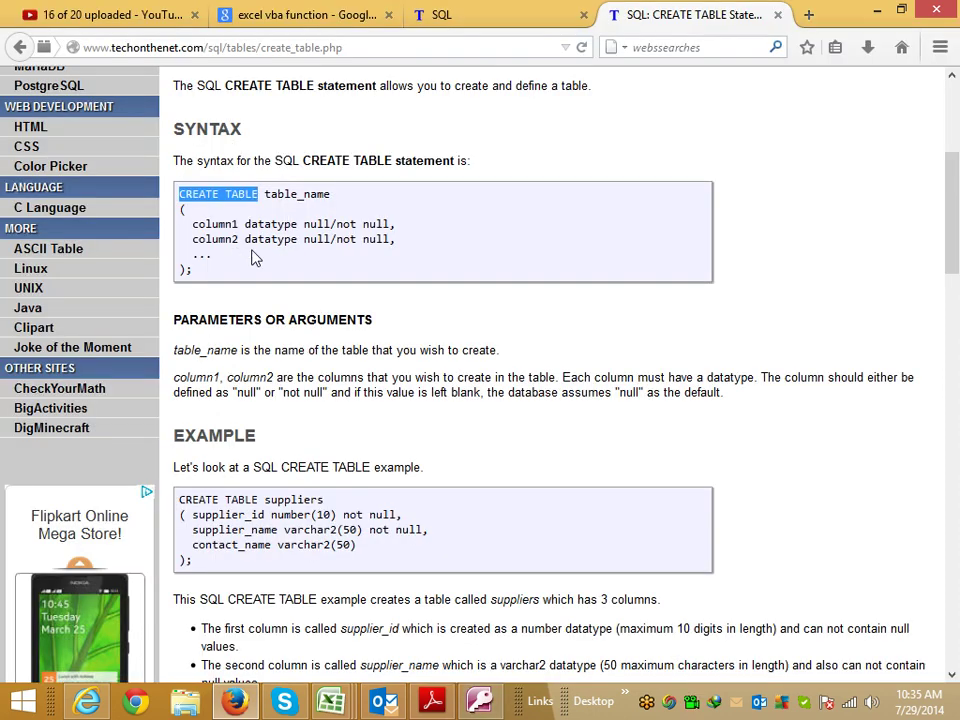
key(alt+Tab)
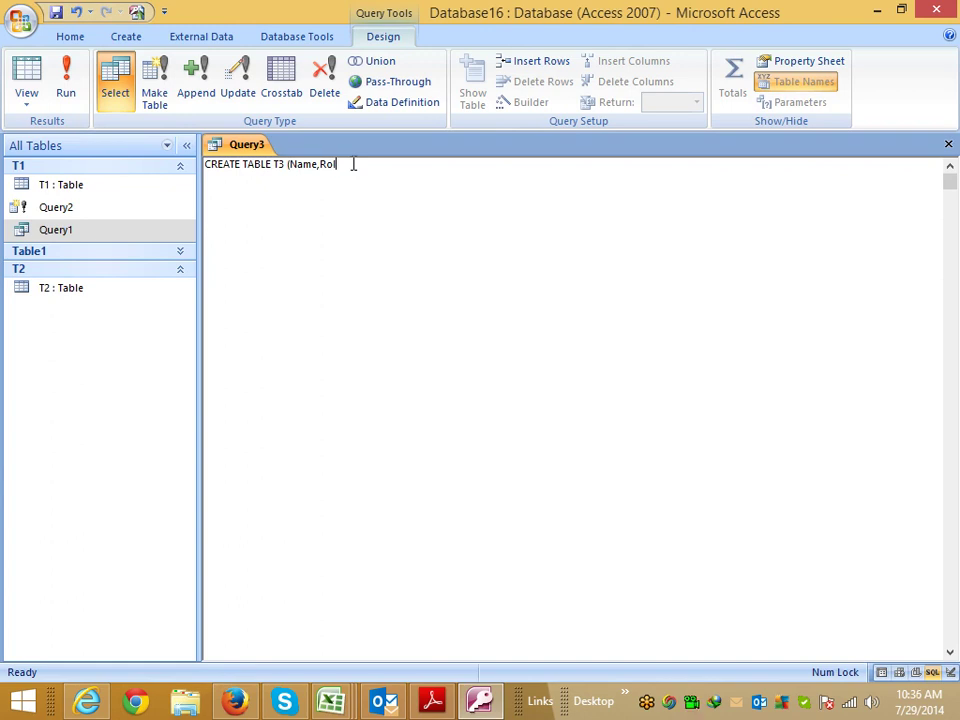
text(Marks)
key(alt+Tab)
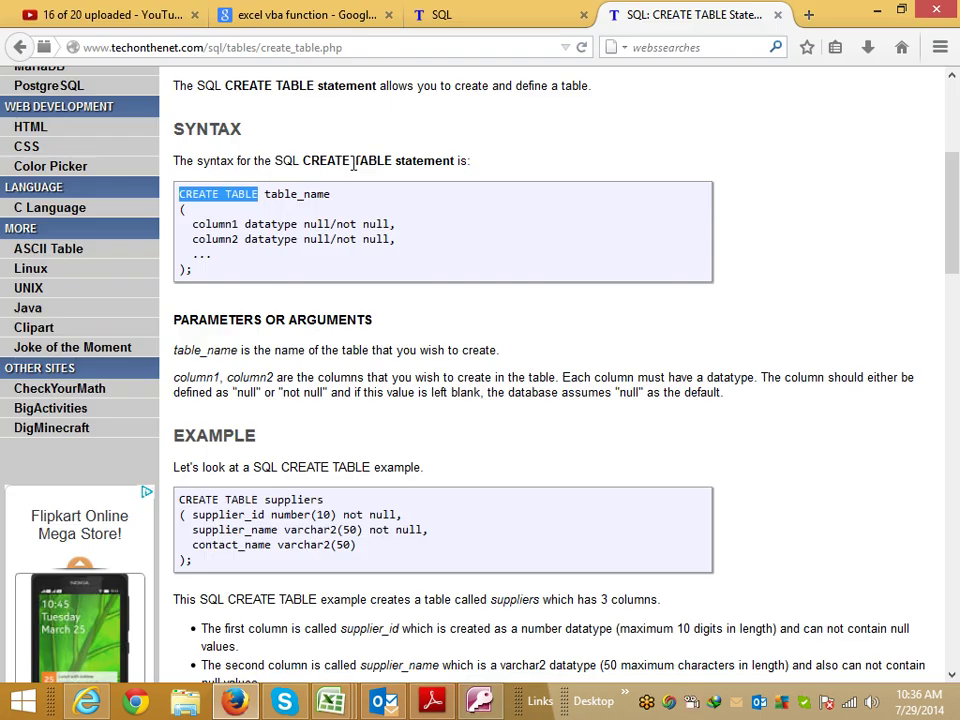
Step: Scroll through the CREATE TABLE examples and highlight varchar2 on the city line
scroll(407, 416, down, 2)
scroll(407, 410, down, 3)
scroll(407, 410, down, 3)
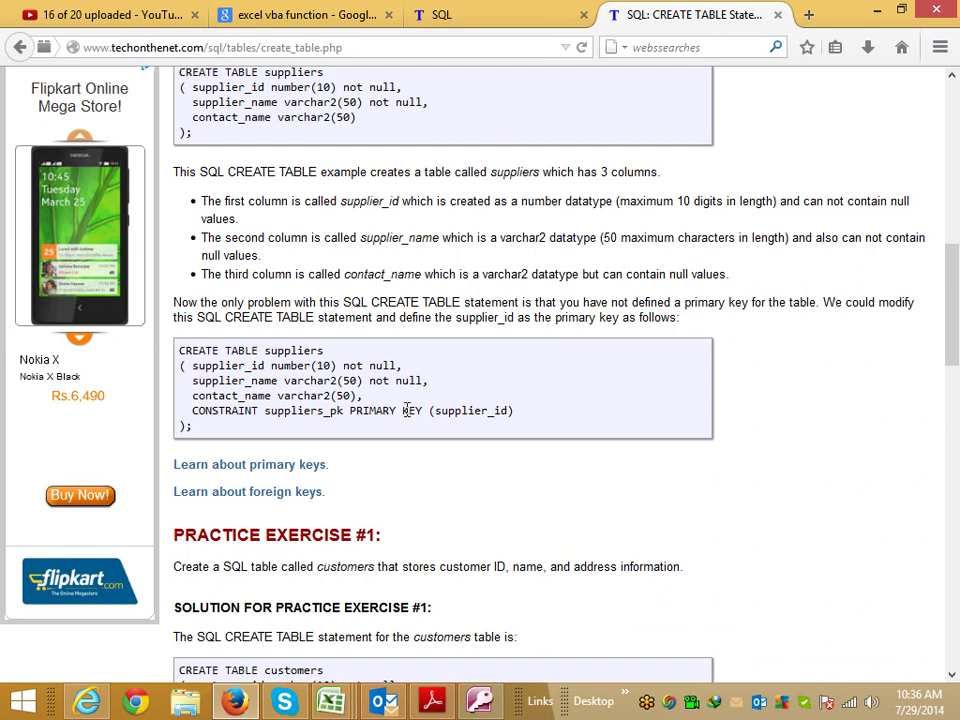
scroll(407, 410, down, 4)
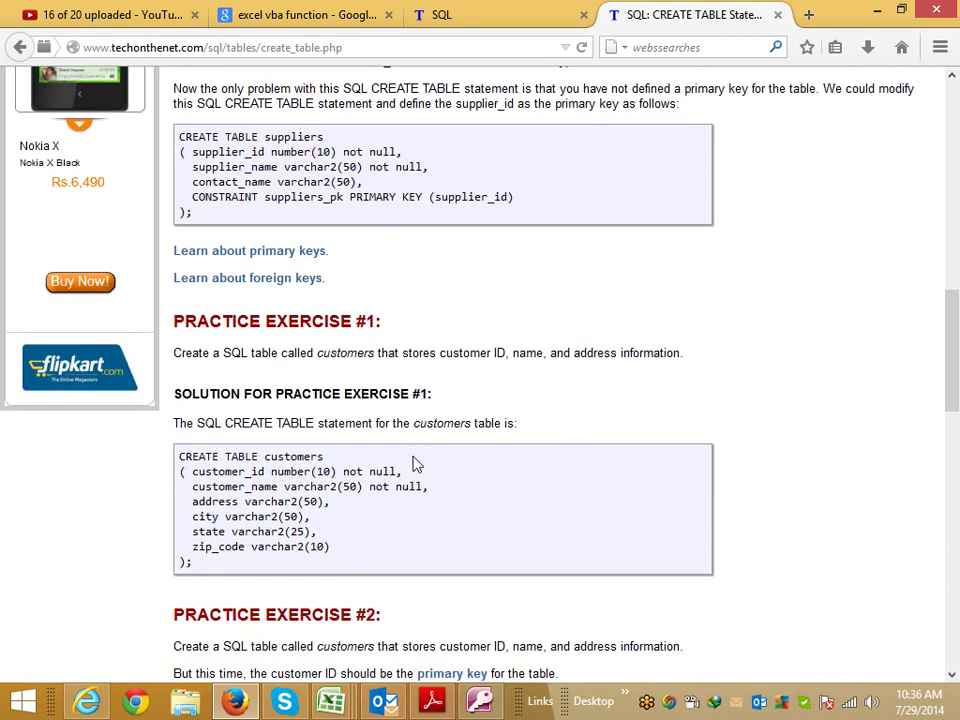
double_click(248, 517)
click(322, 543)
Step: Highlight number, 10, pk and departments in the Practice Exercise #3 employees solution
scroll(322, 543, down, 6)
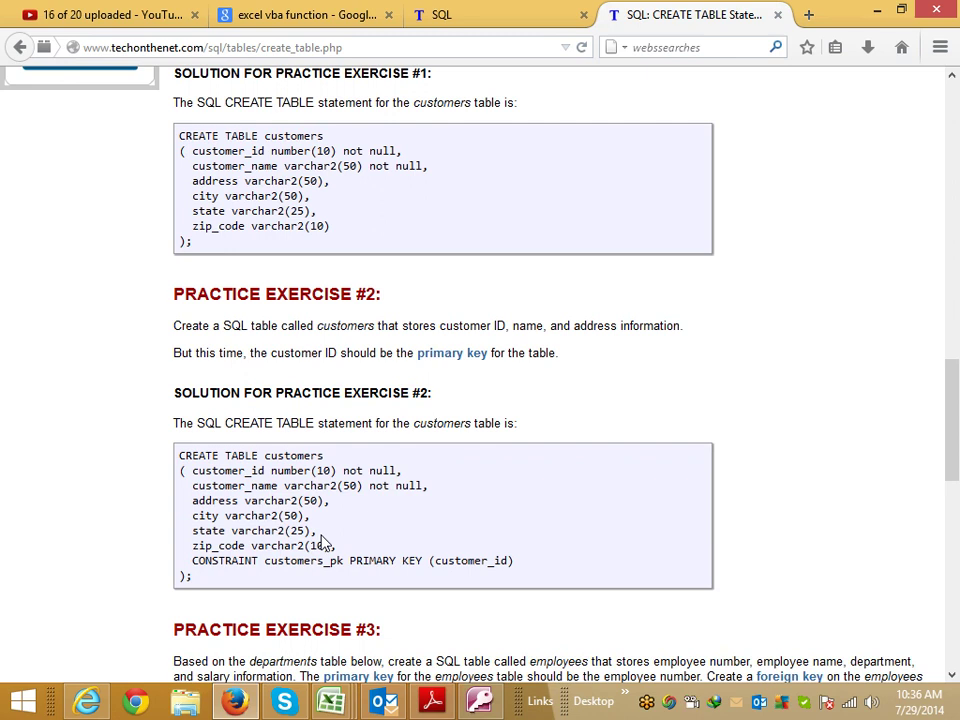
scroll(322, 543, down, 4)
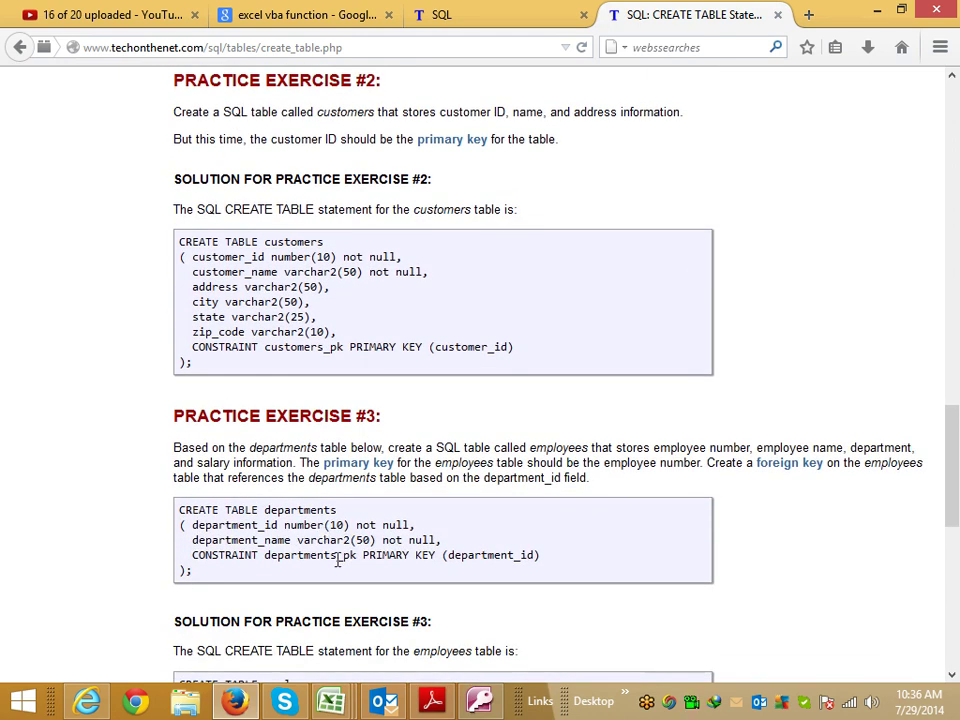
scroll(338, 561, down, 3)
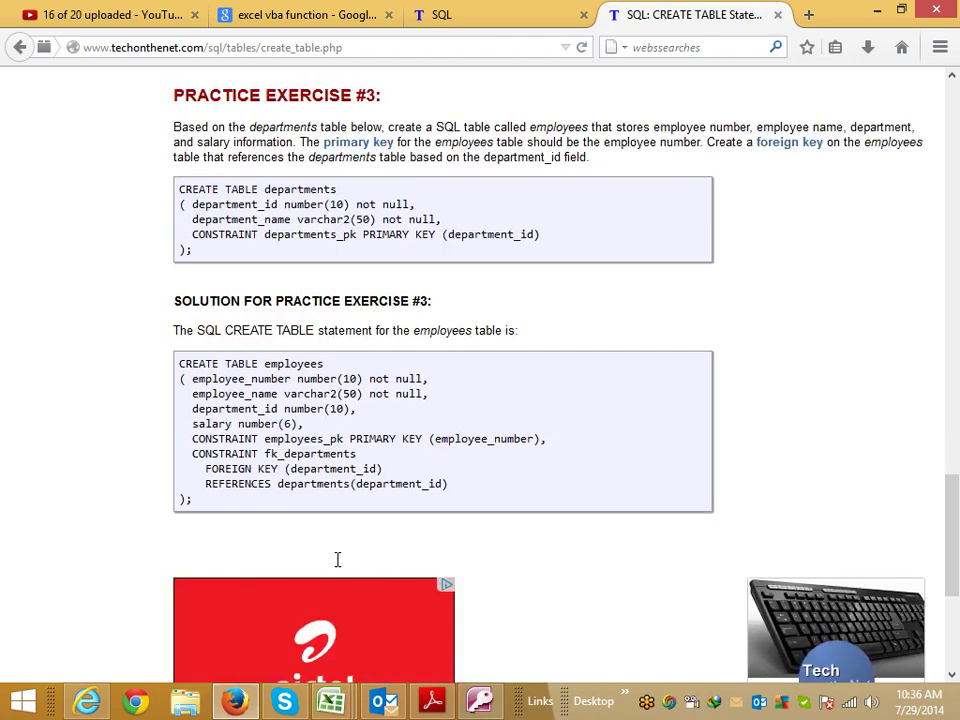
double_click(270, 379)
double_click(335, 409)
double_click(337, 438)
double_click(320, 483)
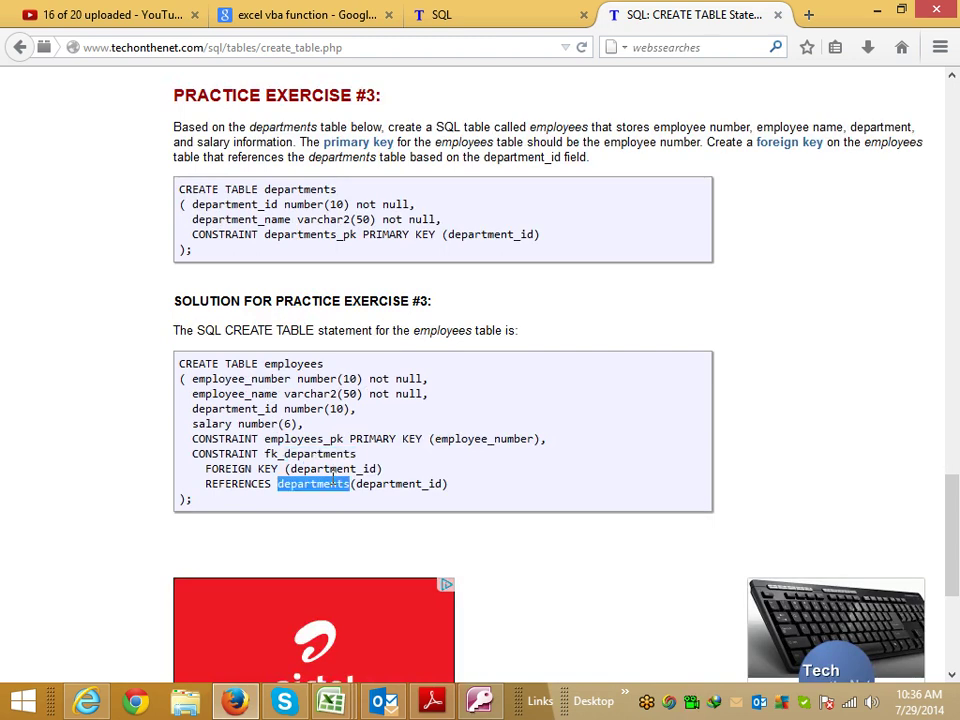
Step: End the query with a semicolon, run it, save Query3 and dismiss the field-definition syntax error
key(alt+Tab)
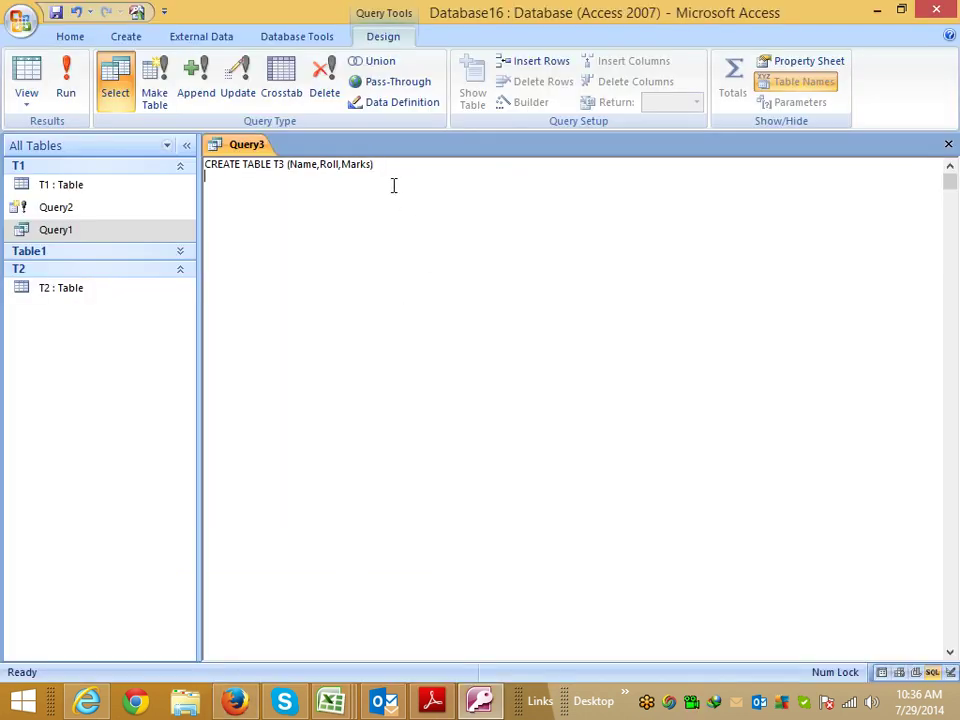
text(;)
click(948, 144)
click(420, 400)
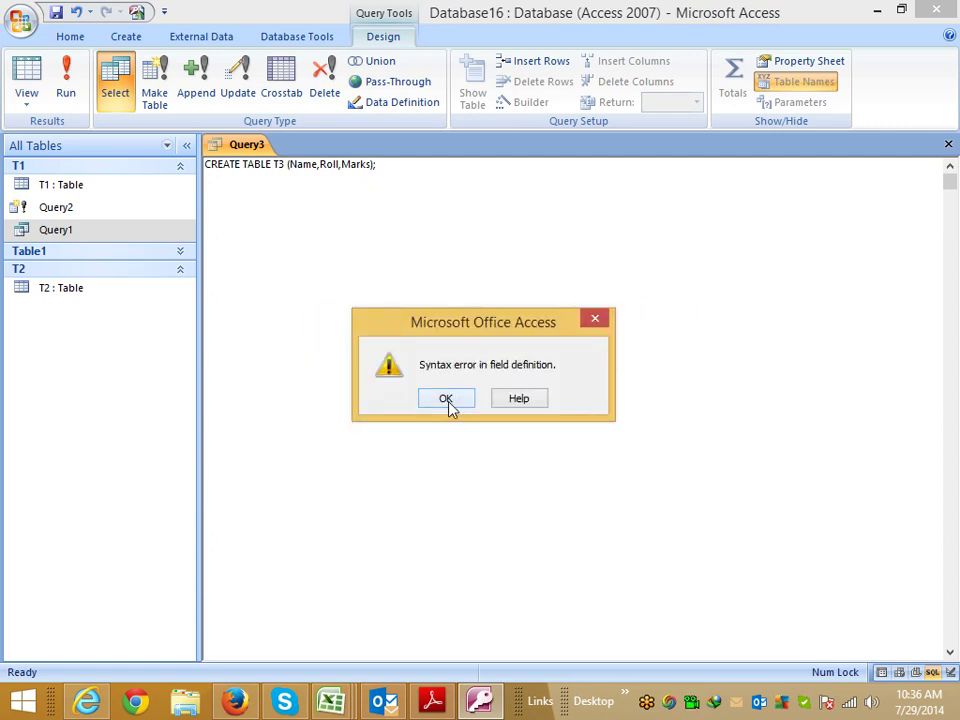
click(449, 401)
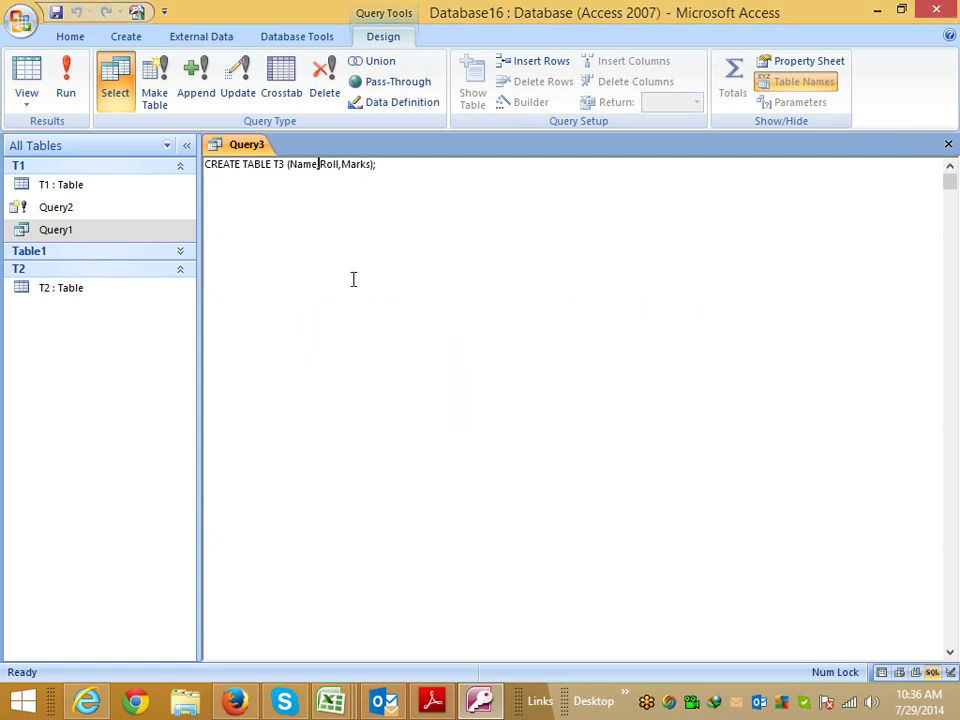
Step: Define the Name column as T3_Name varchar2(50) not null, following the reference's varchar2 example
click(316, 163)
key(alt+Tab)
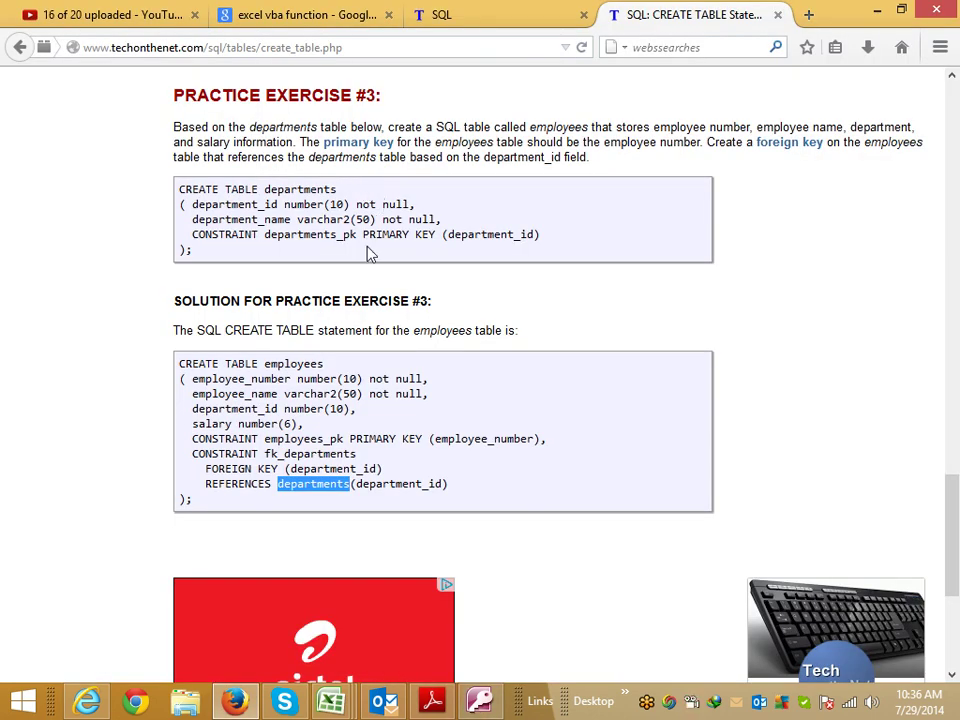
double_click(330, 219)
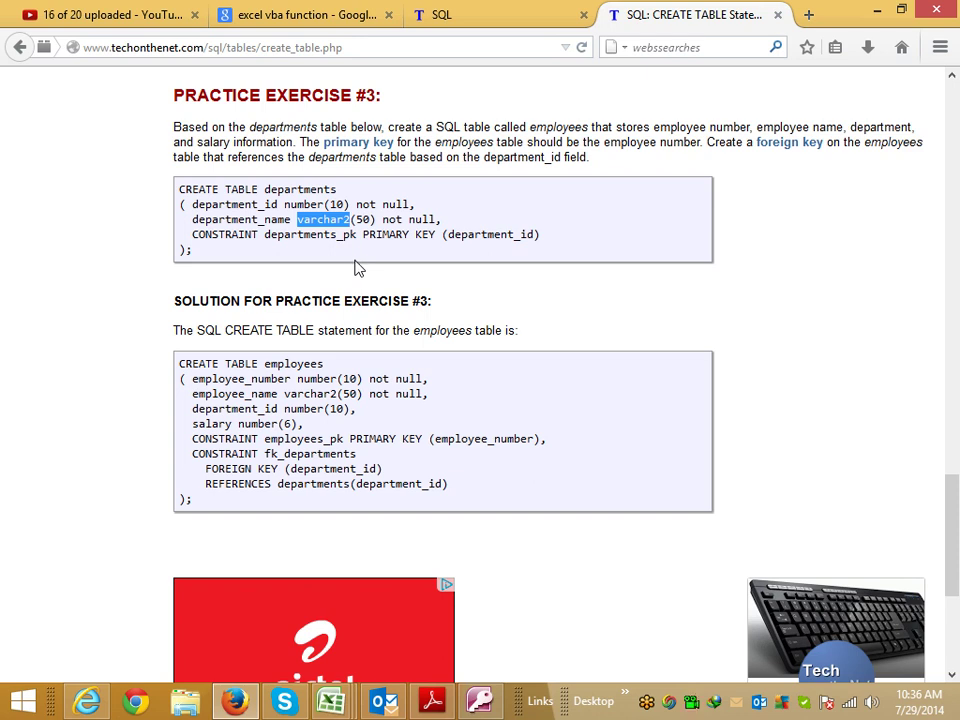
key(alt+Tab)
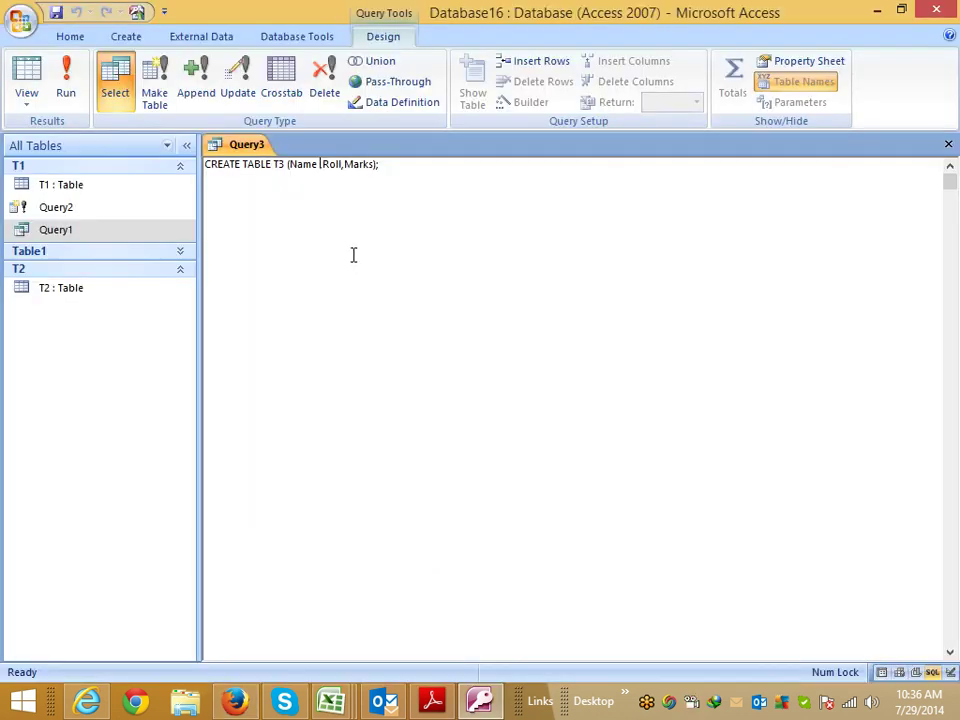
key(alt+Tab)
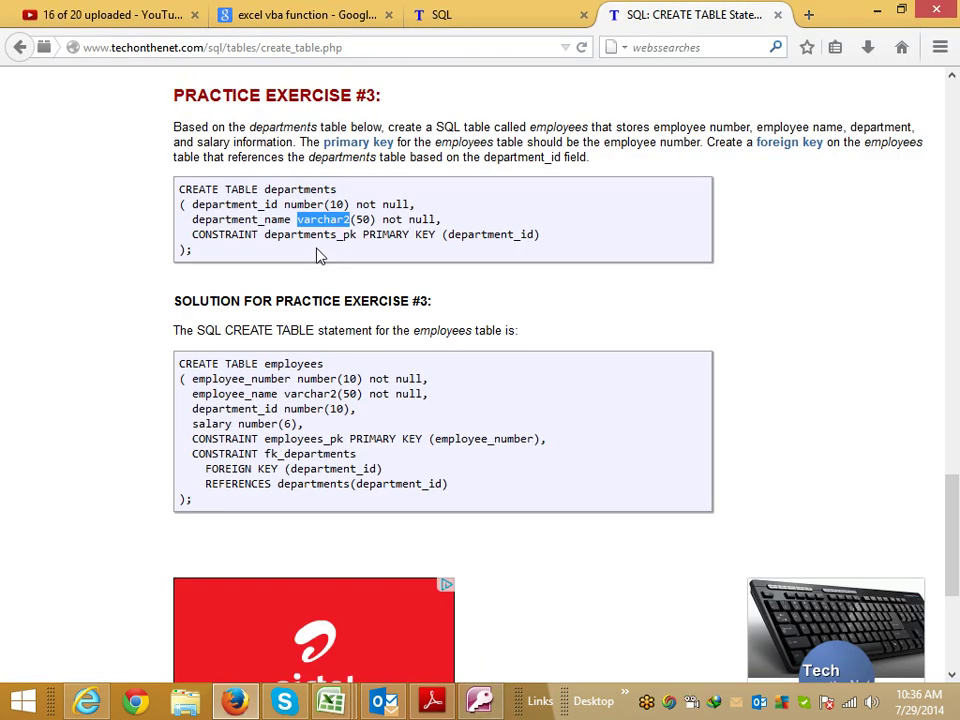
key(alt+Tab)
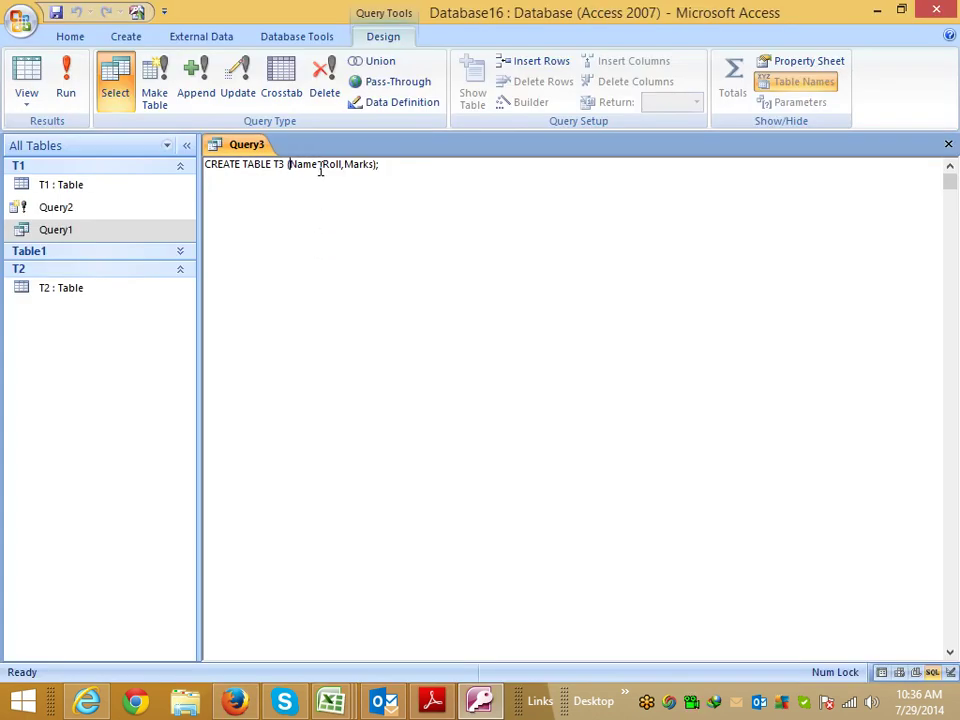
text(T3)
text(_Name)
text( varchar2(50) )
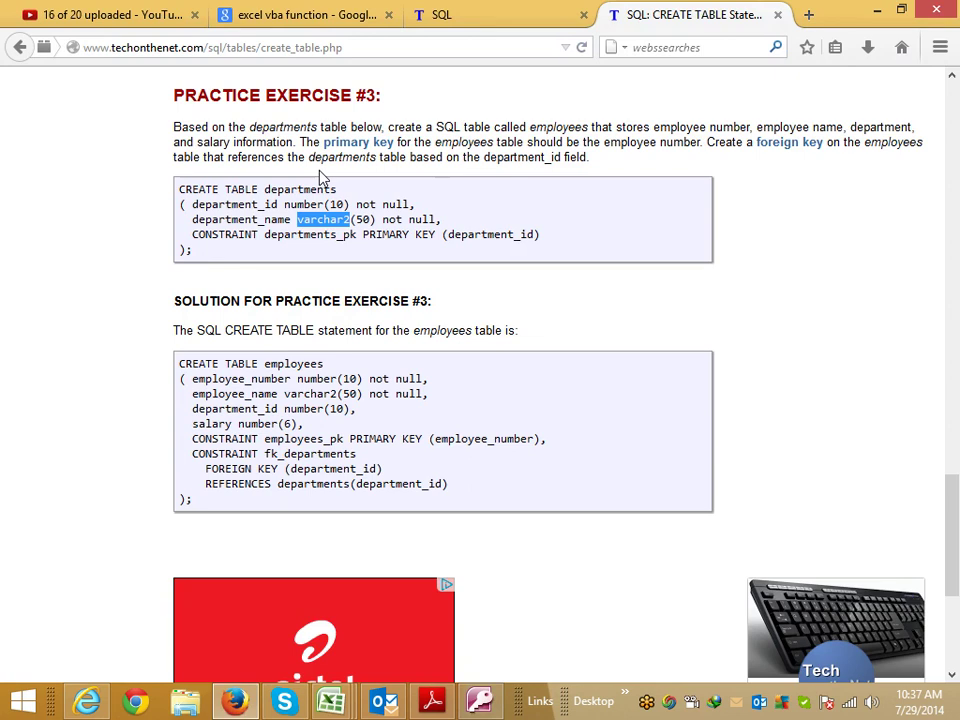
text(not null ,Roll,Marks);)
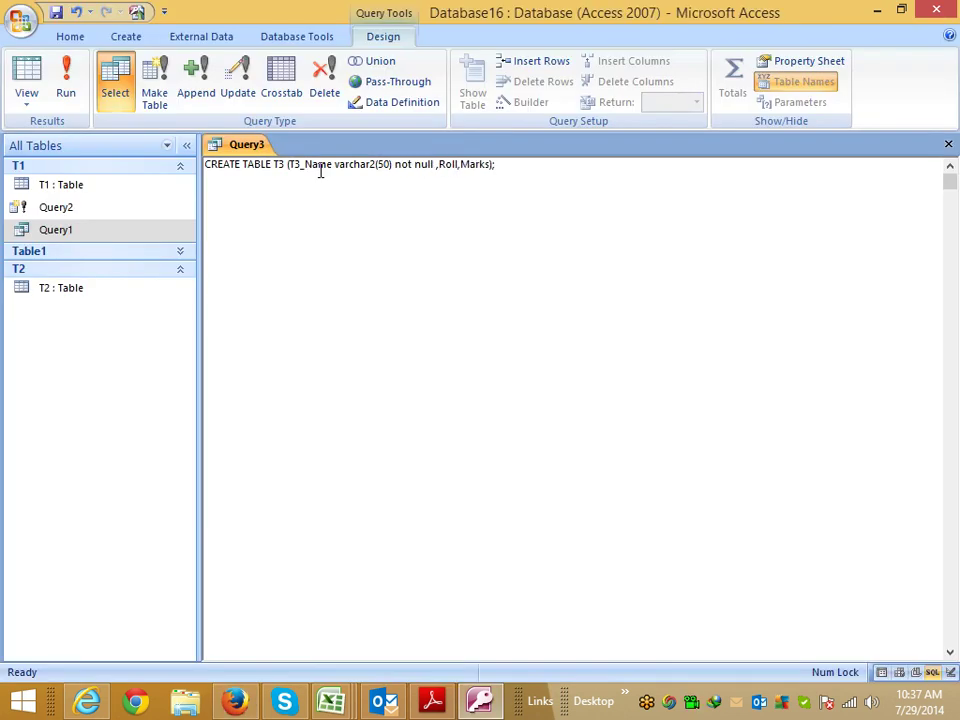
Step: Replace Roll with a copy of the T3_Name definition renamed T3_Roll
drag(288, 165, 458, 166)
text((T3_Name varchar2(50) not null)
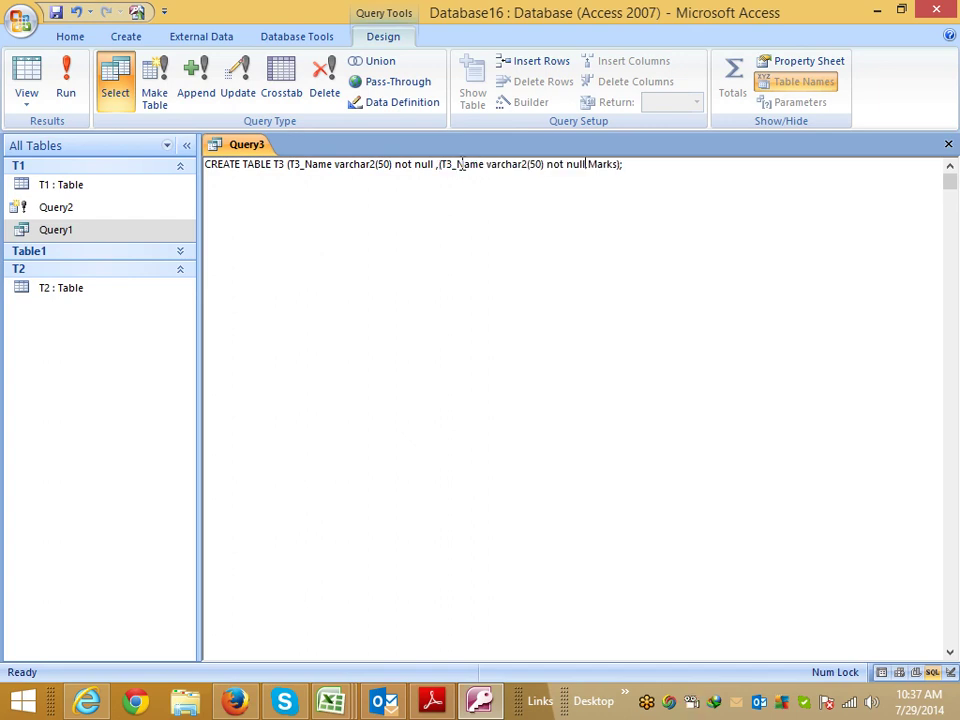
drag(457, 164, 486, 164)
text(Roll)
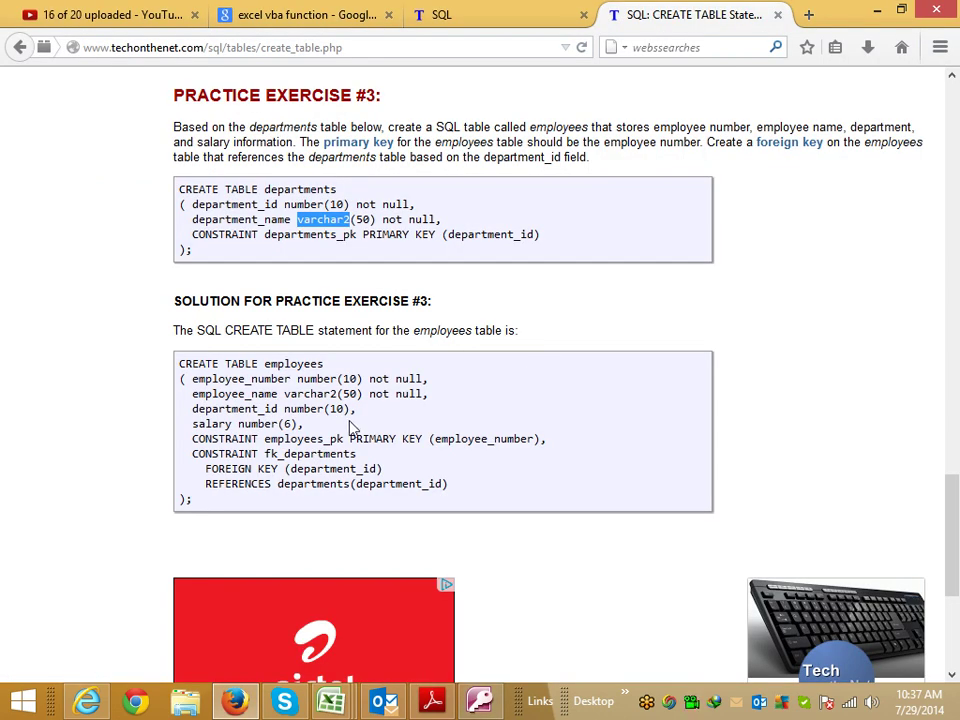
Step: Change T3_Roll's type from varchar2(50) to number(10)
double_click(316, 379)
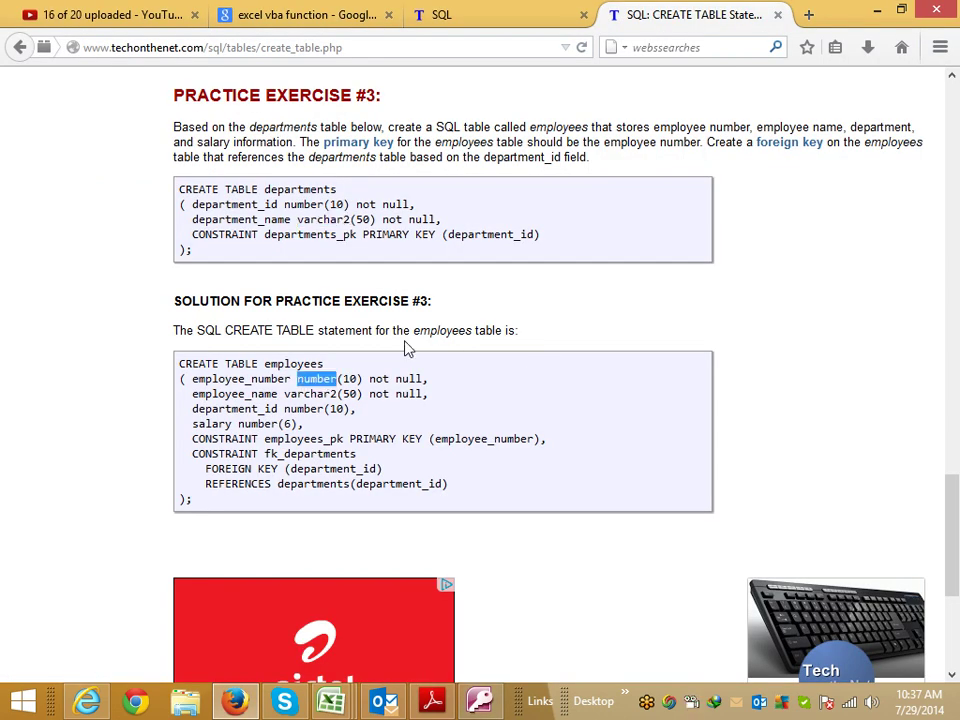
key(alt+Tab)
double_click(504, 165)
click(519, 165)
double_click(519, 165)
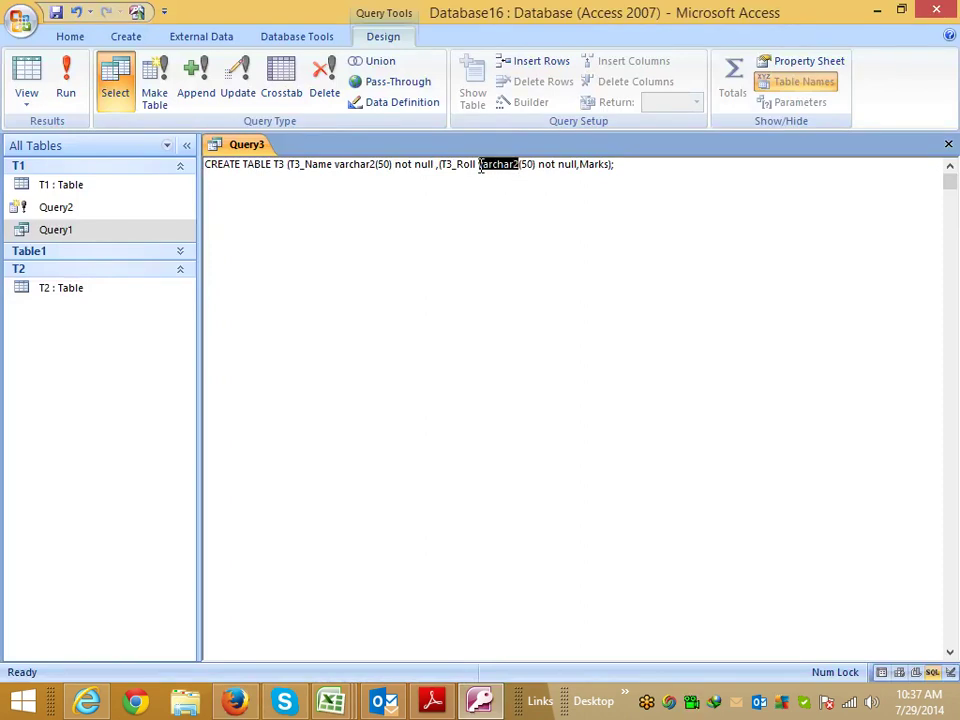
text(number)
key(Delete)
key(Delete)
text(10)
drag(572, 168, 556, 167)
click(583, 177)
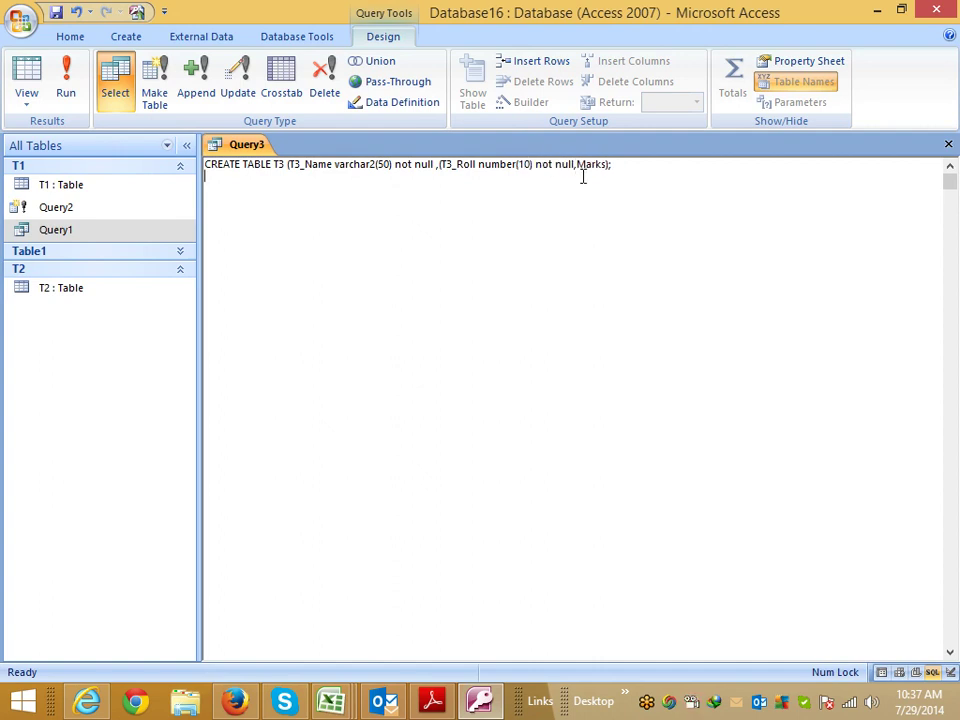
Step: Remove the stray bracket, then define T3_Marks as number(10) not null and close the column list
click(441, 165)
key(BackSpace)
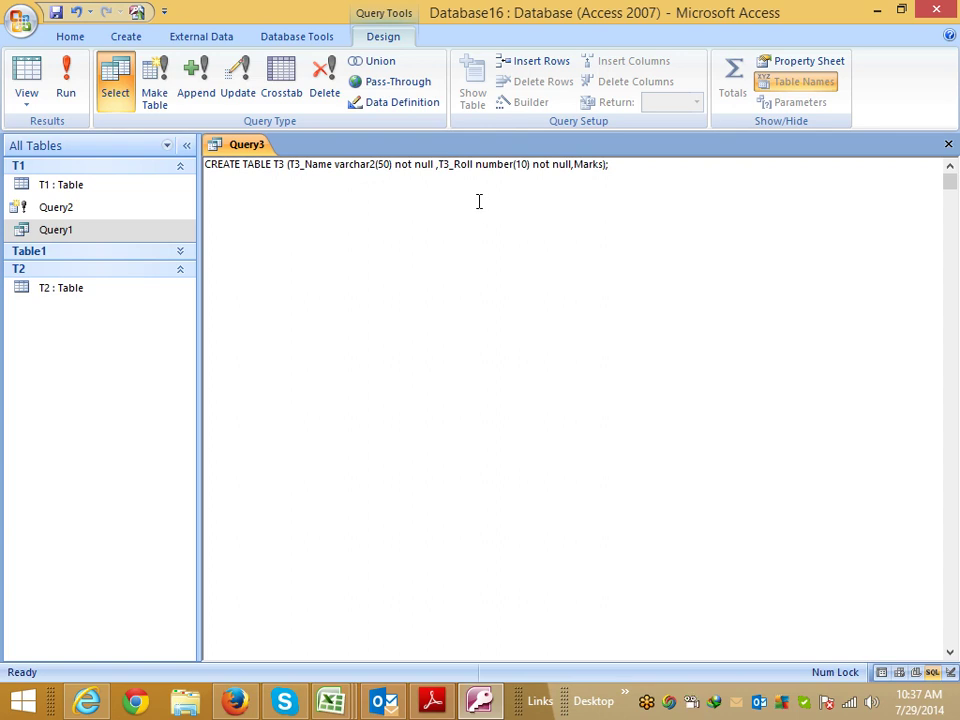
drag(439, 165, 571, 168)
key(ctrl+c)
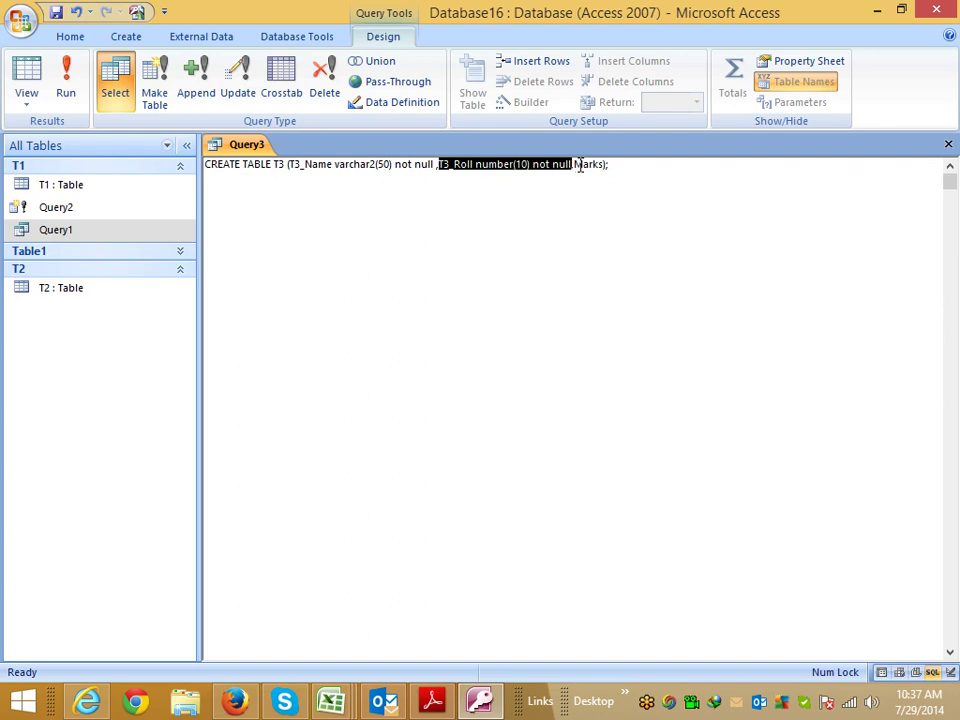
drag(574, 165, 604, 170)
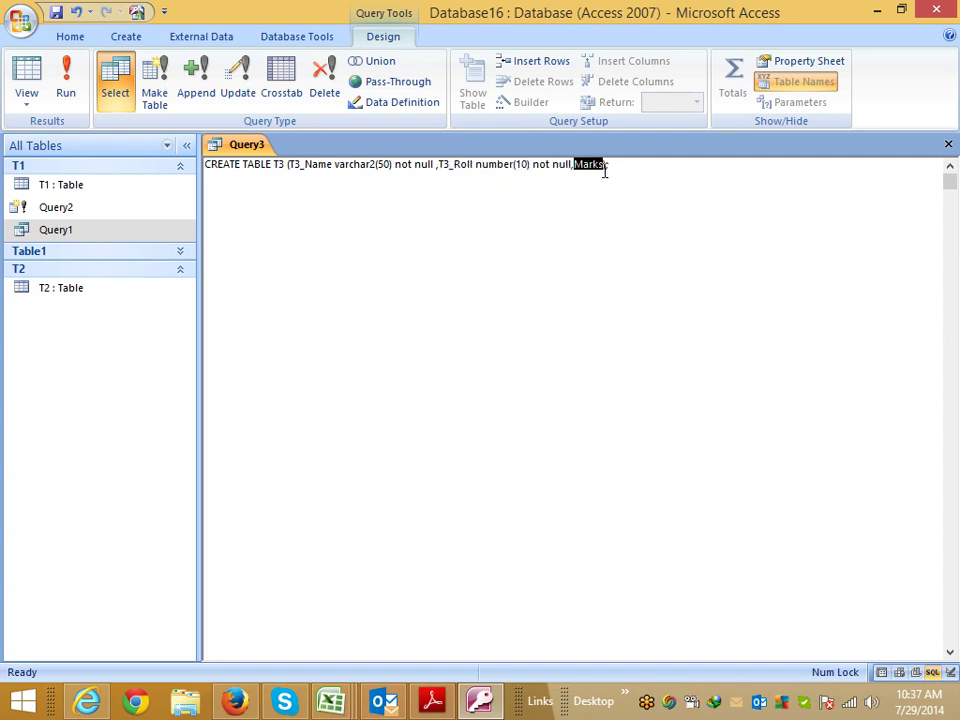
key(ctrl+v)
text())
click(604, 165)
key(shift+Right)
key(shift+Right)
key(shift+Right)
text(Marks)
click(662, 244)
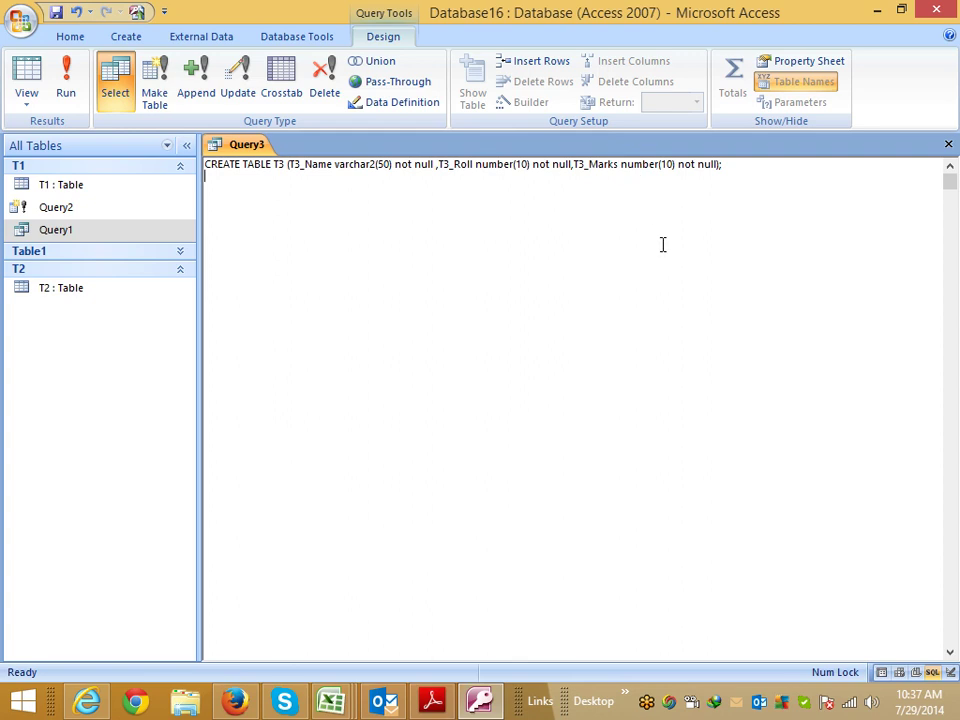
Step: Save Query3, dismiss the field-definition error and change T3_Name's type from varchar2 to varchar
click(948, 145)
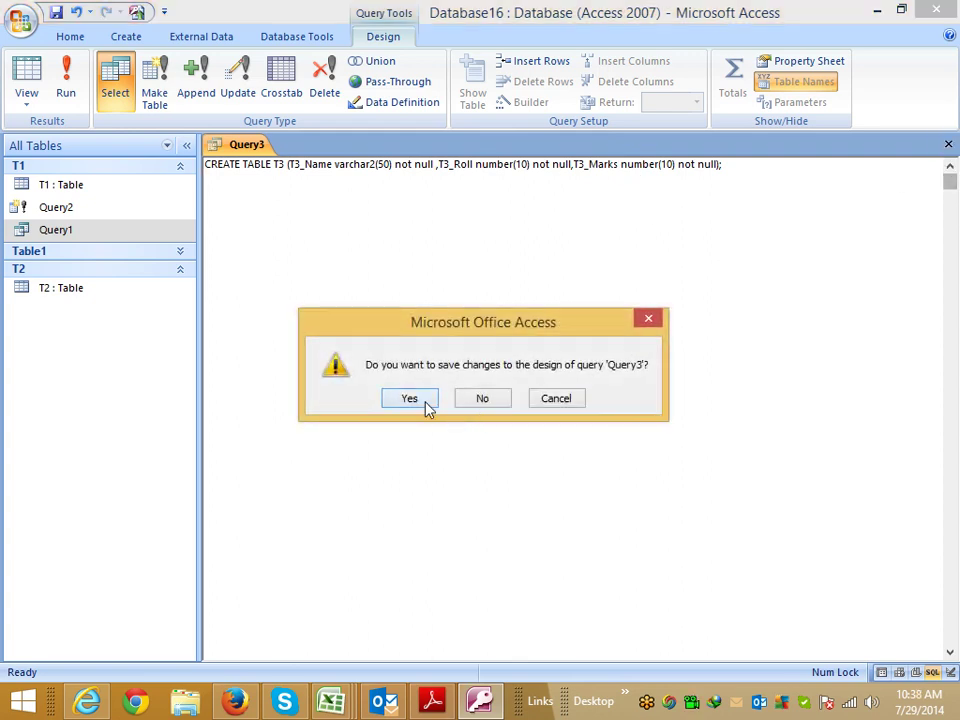
click(425, 401)
click(476, 282)
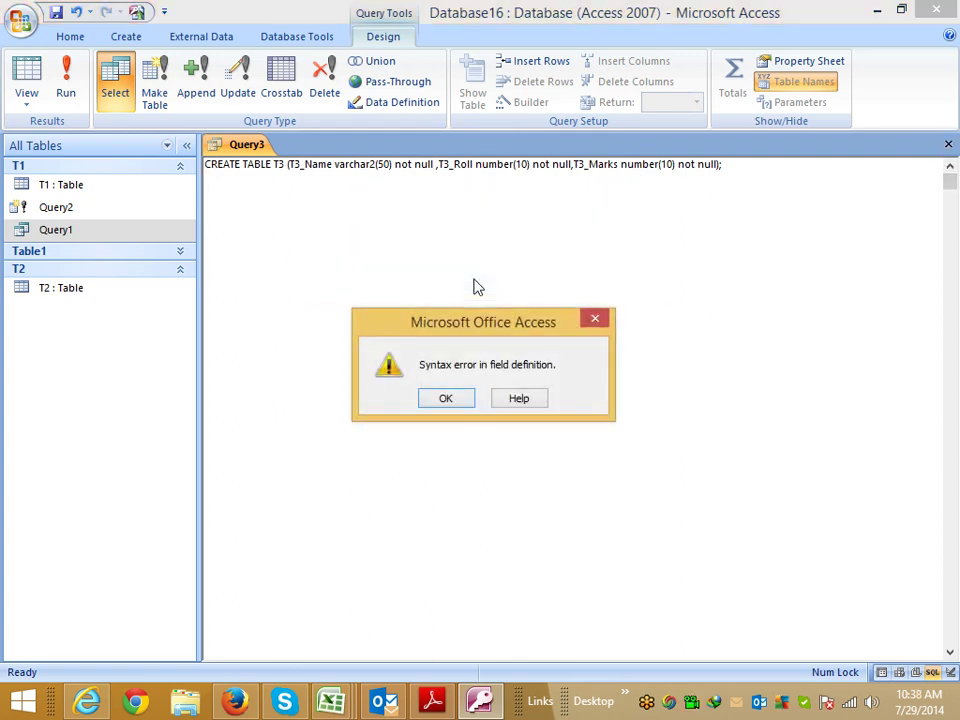
click(458, 402)
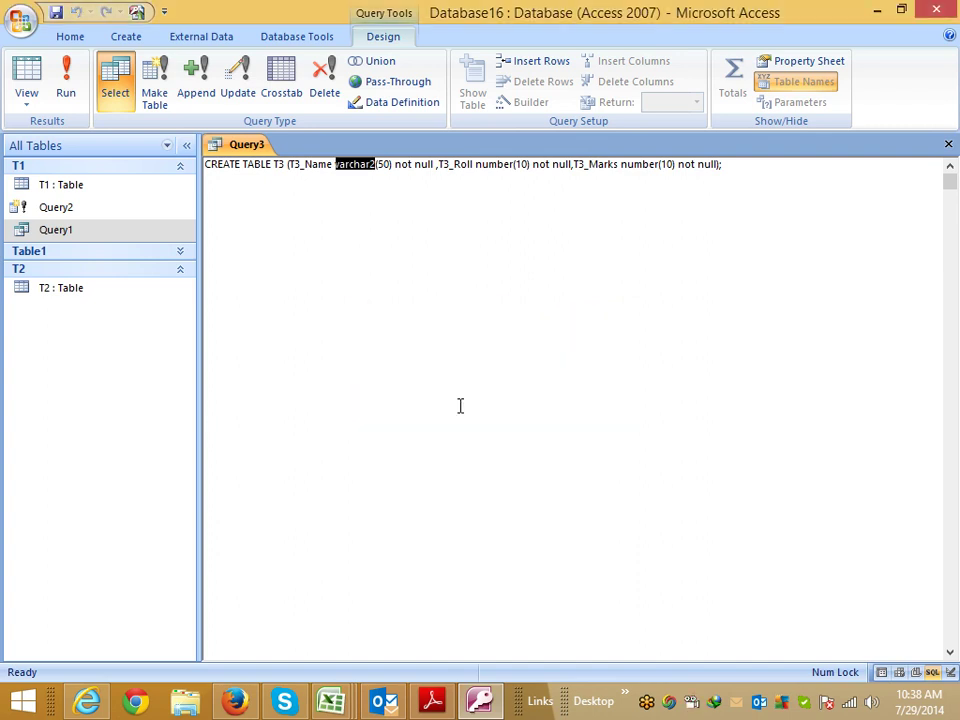
click(397, 251)
click(367, 164)
click(373, 164)
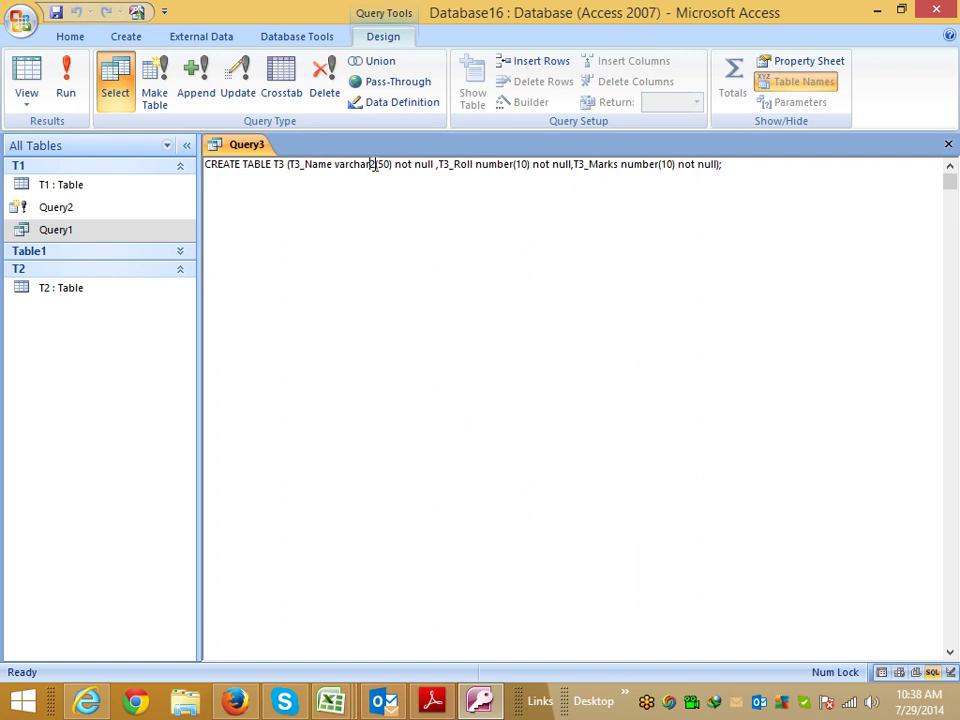
key(Delete)
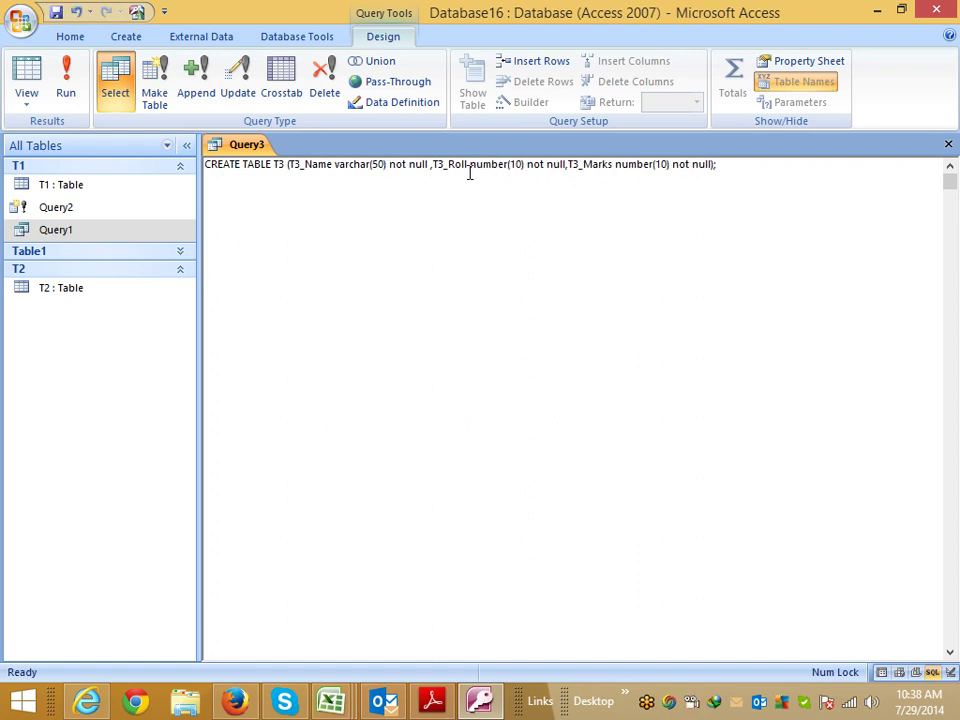
click(547, 195)
Step: Save Query3 again, dismiss the repeated CREATE TABLE syntax error and review the column types
click(948, 144)
click(432, 400)
click(483, 283)
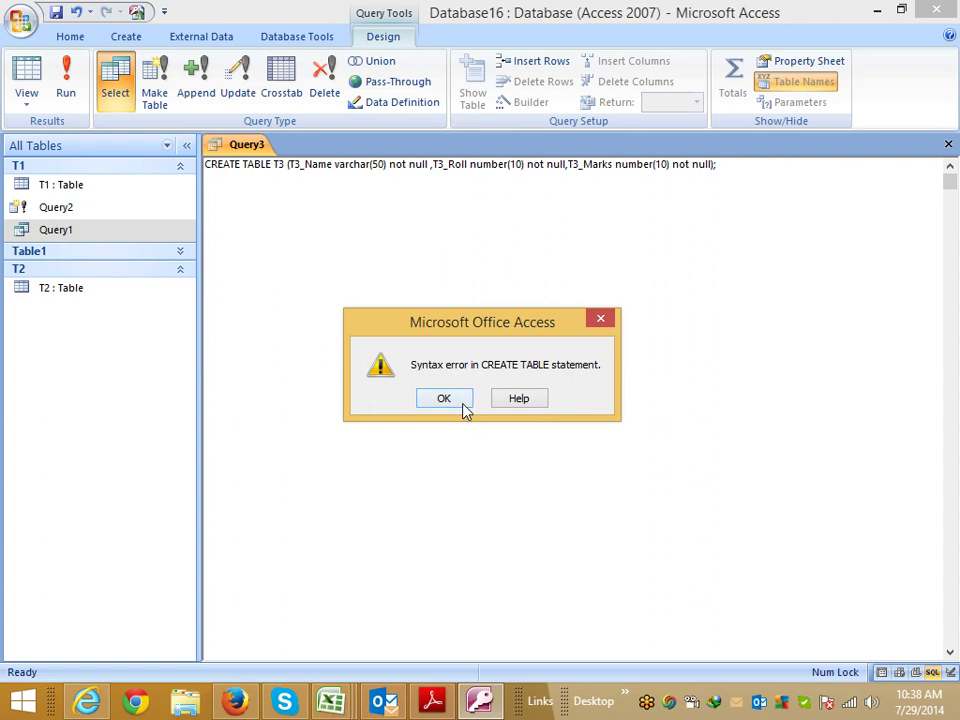
click(460, 398)
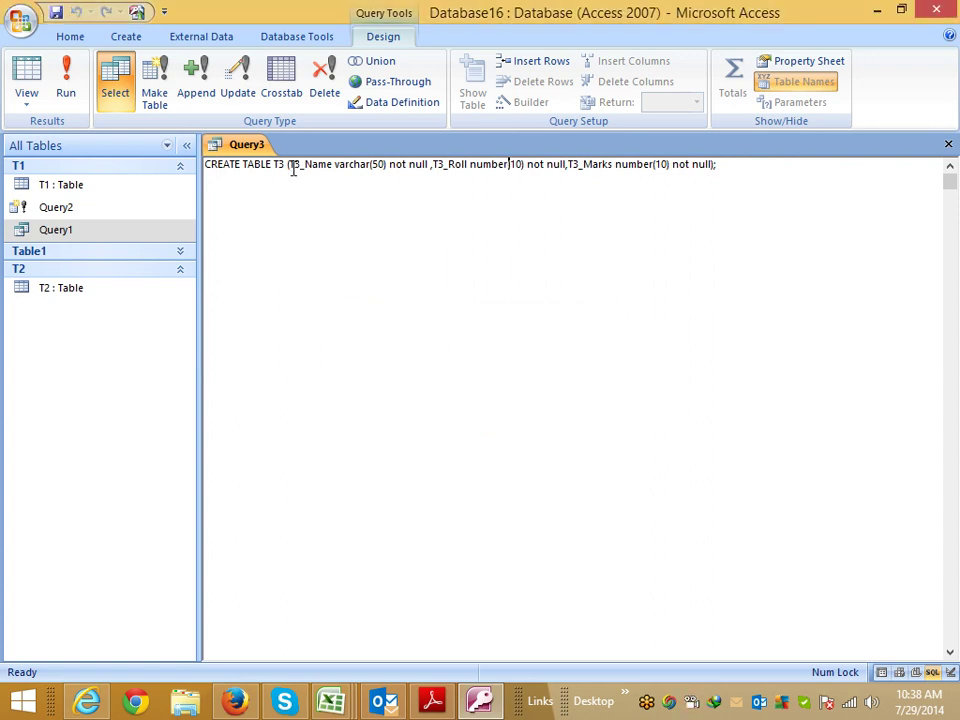
click(368, 164)
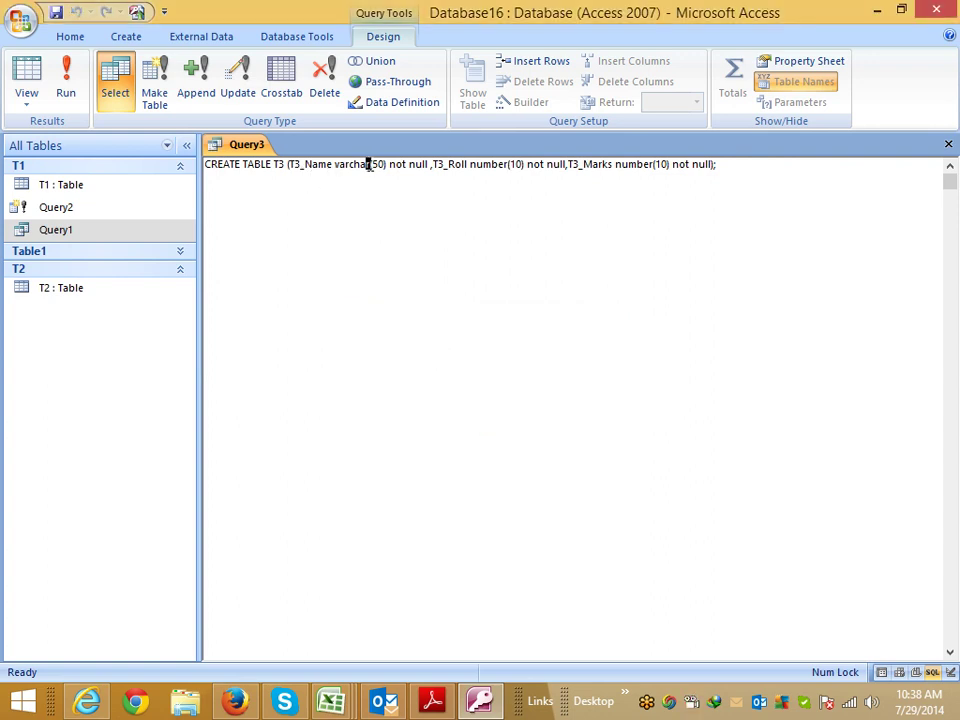
double_click(478, 165)
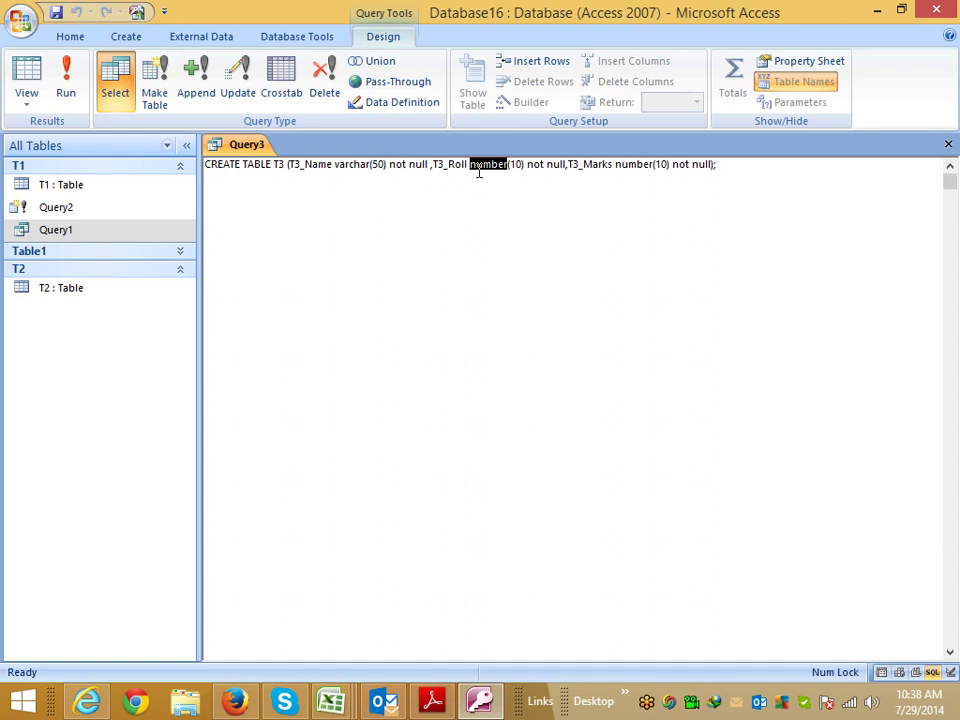
click(368, 164)
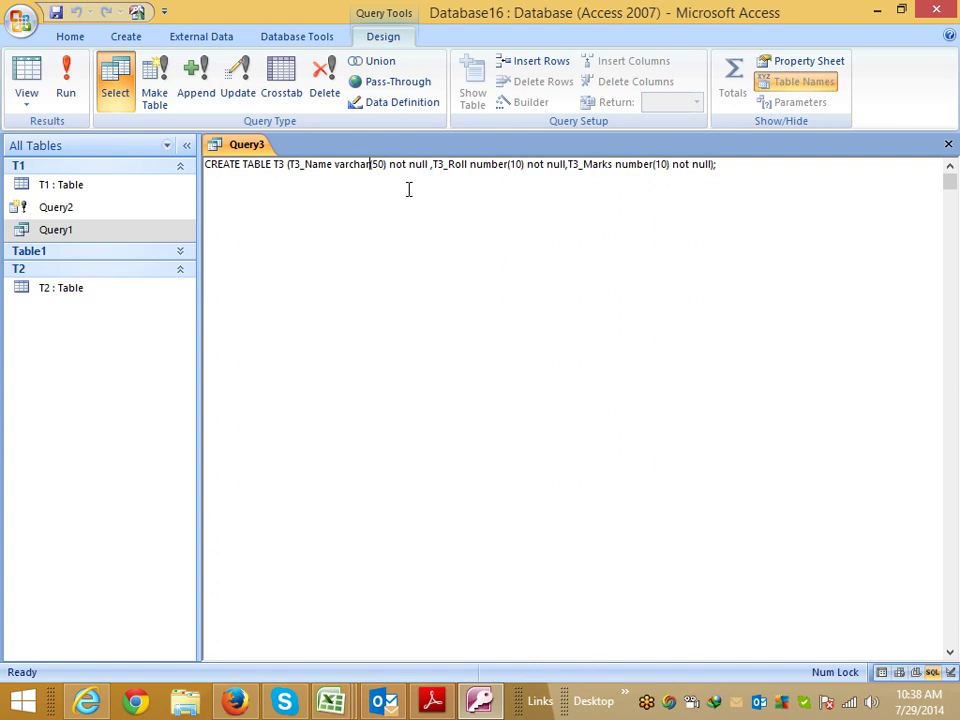
key(alt+Tab)
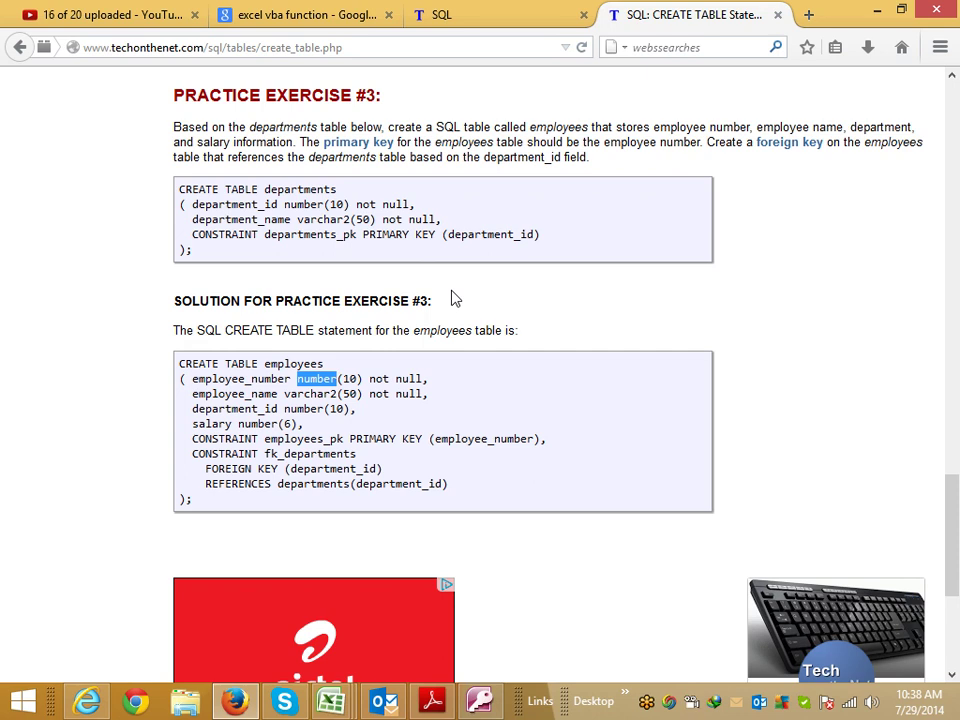
Step: Break the query onto new lines after 'T3' and after the opening bracket
key(alt+Tab)
click(286, 164)
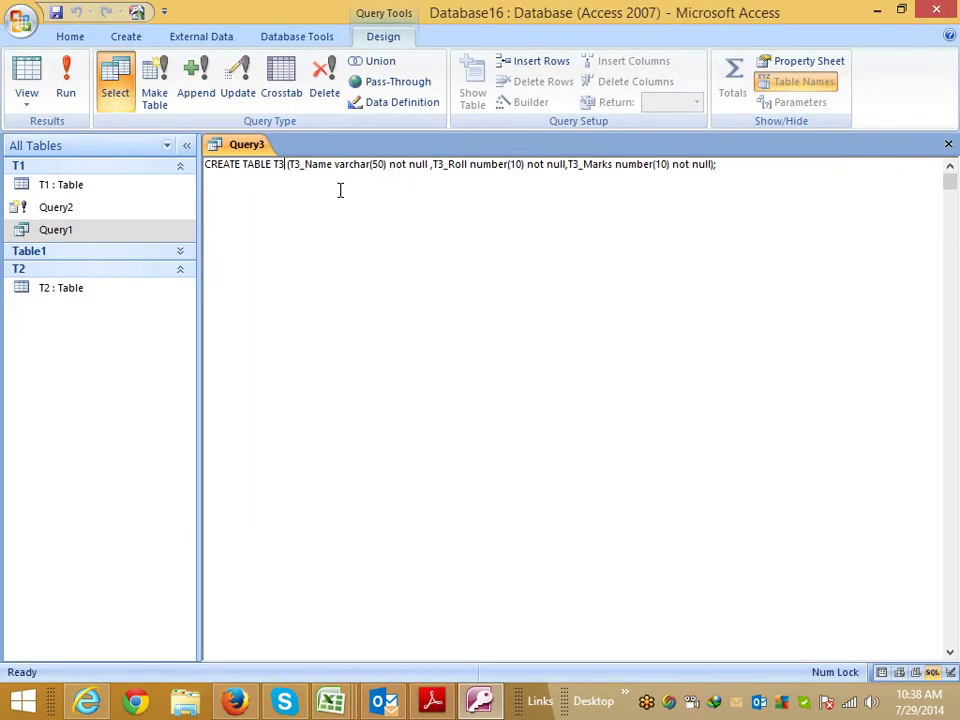
key(Return)
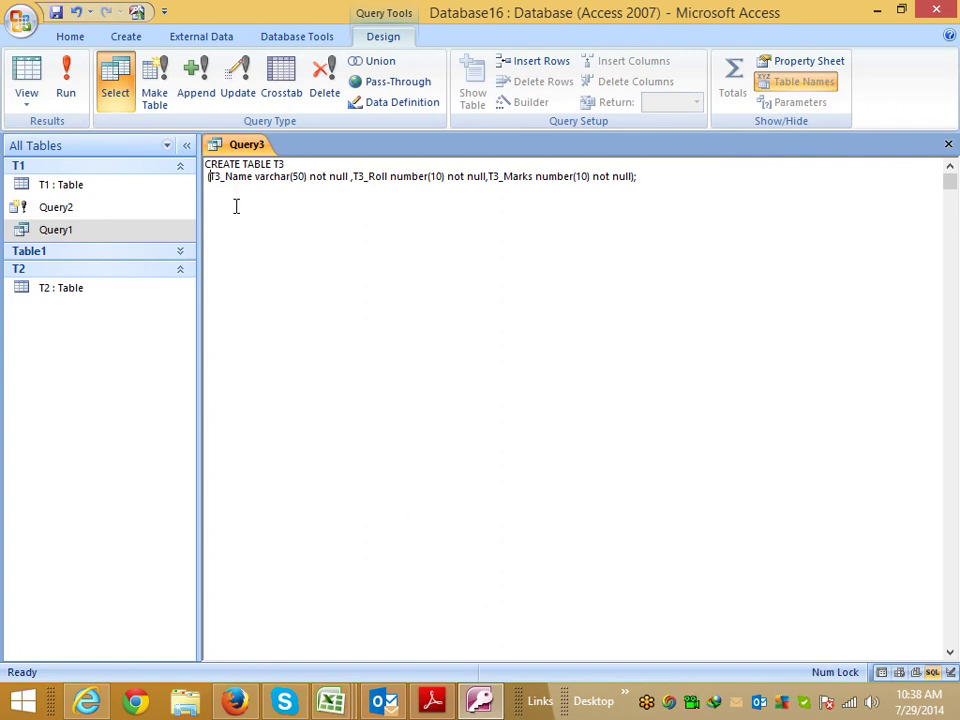
key(Return)
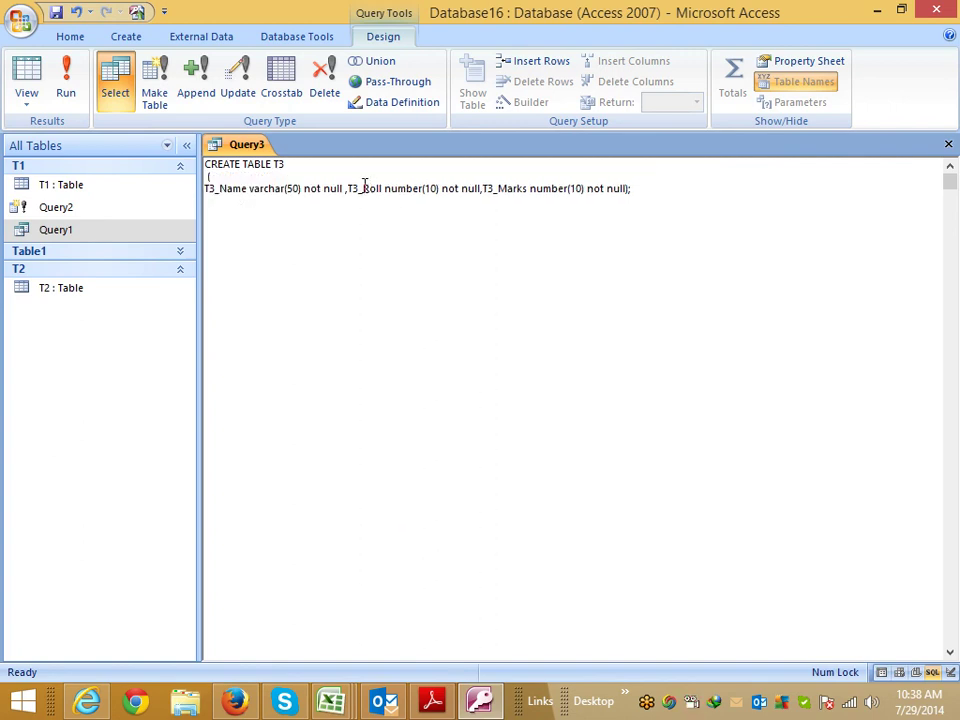
Step: Review the techonthenet CREATE TABLE syntax template's datatype, null / not null and comma parts
key(alt+Tab)
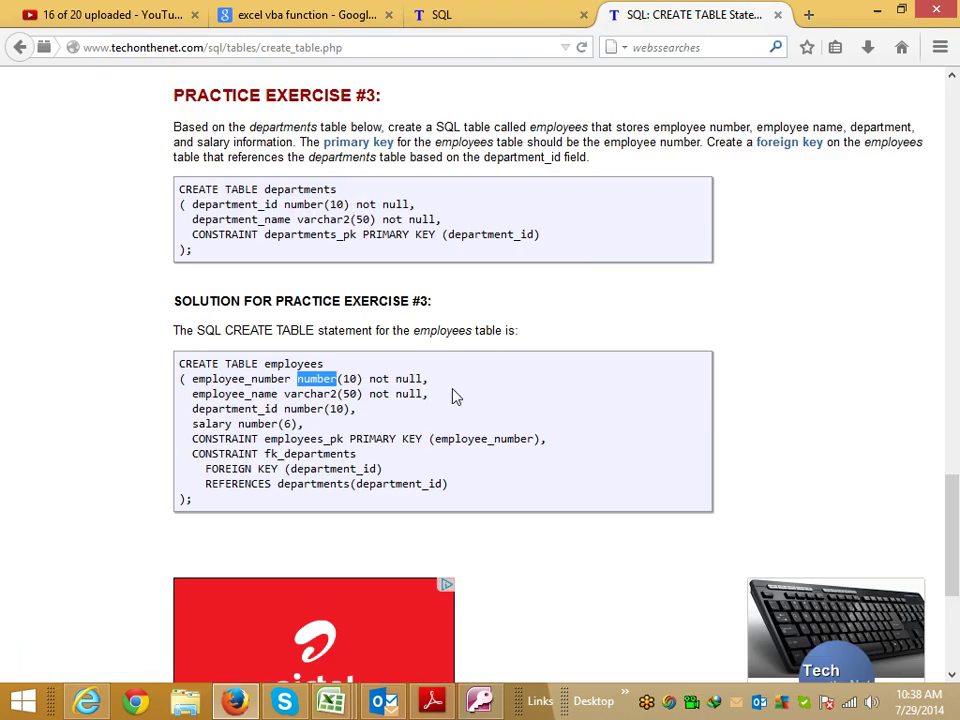
scroll(474, 390, up, 3)
scroll(474, 390, up, 2)
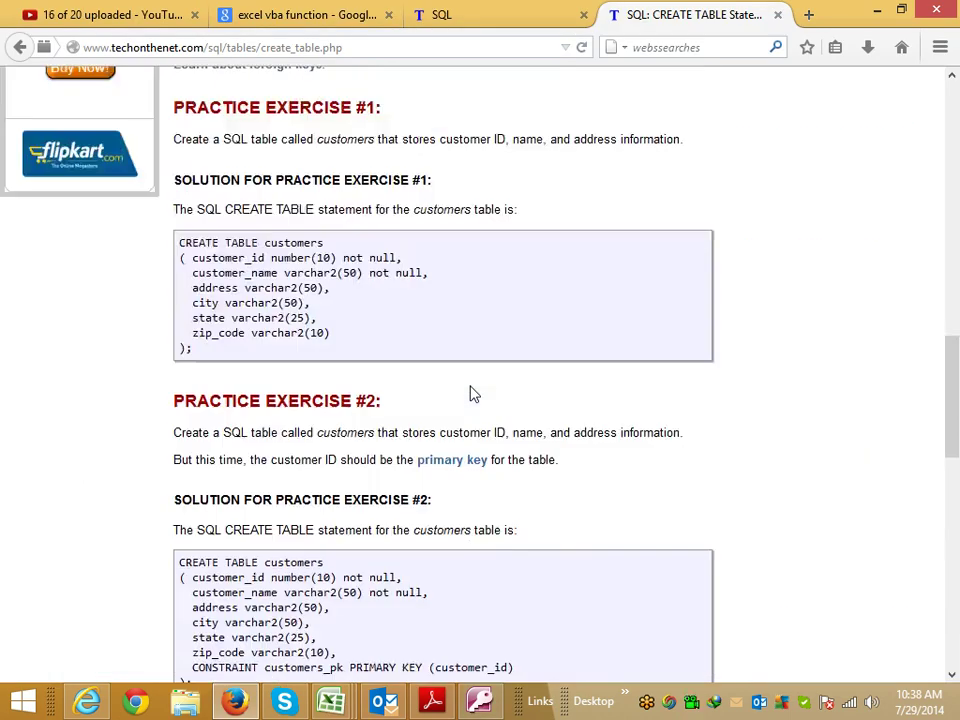
scroll(474, 393, up, 1)
scroll(474, 393, up, 5)
scroll(474, 393, up, 4)
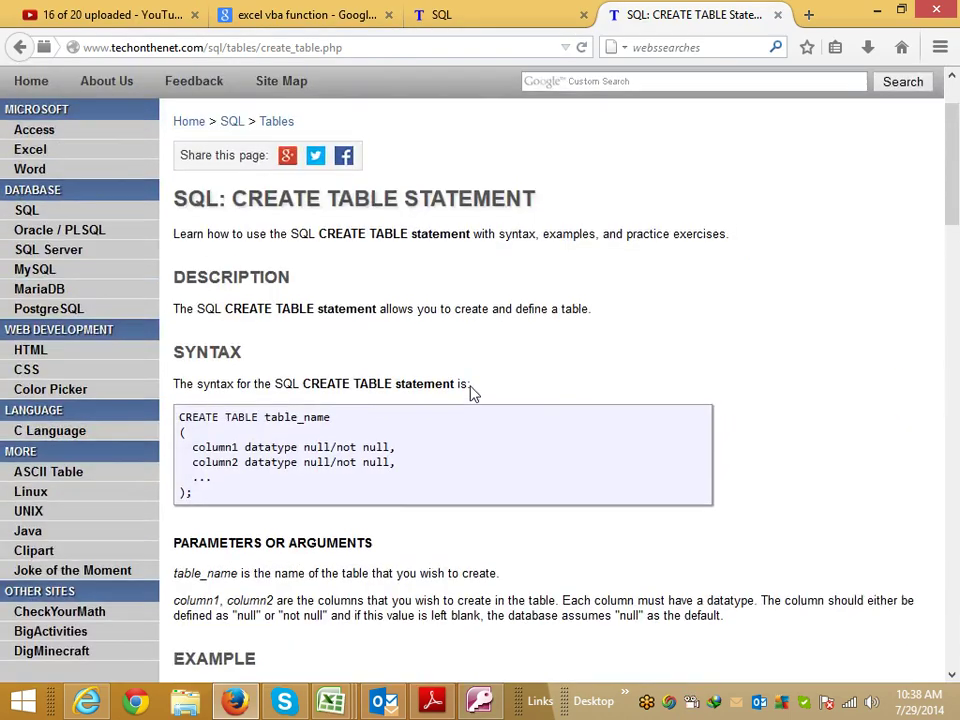
scroll(474, 393, up, 1)
scroll(474, 393, down, 4)
double_click(256, 331)
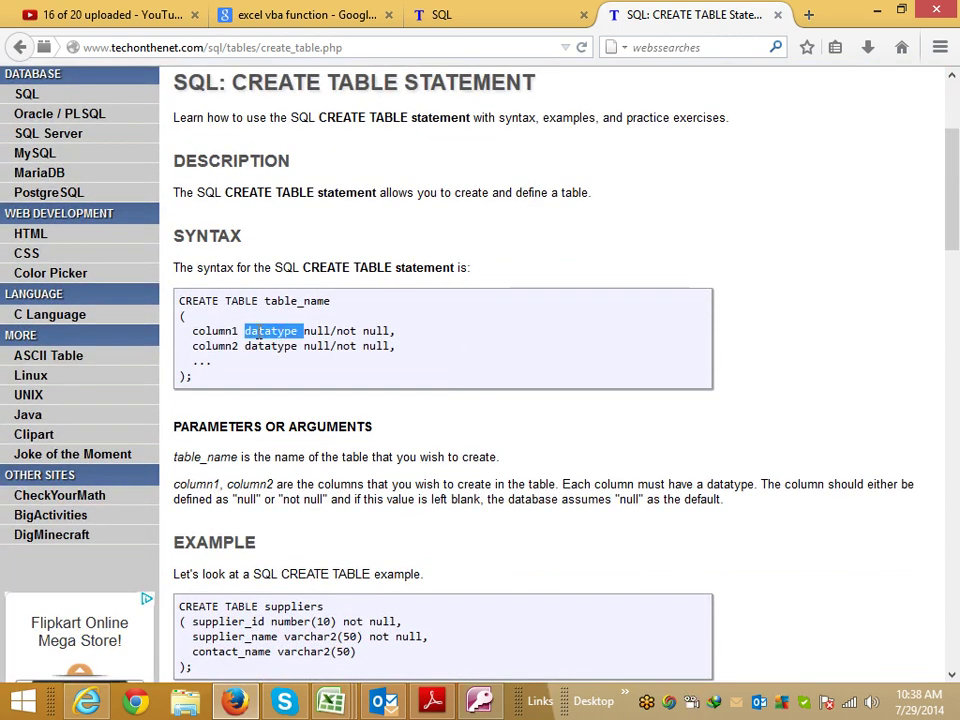
double_click(325, 334)
double_click(345, 331)
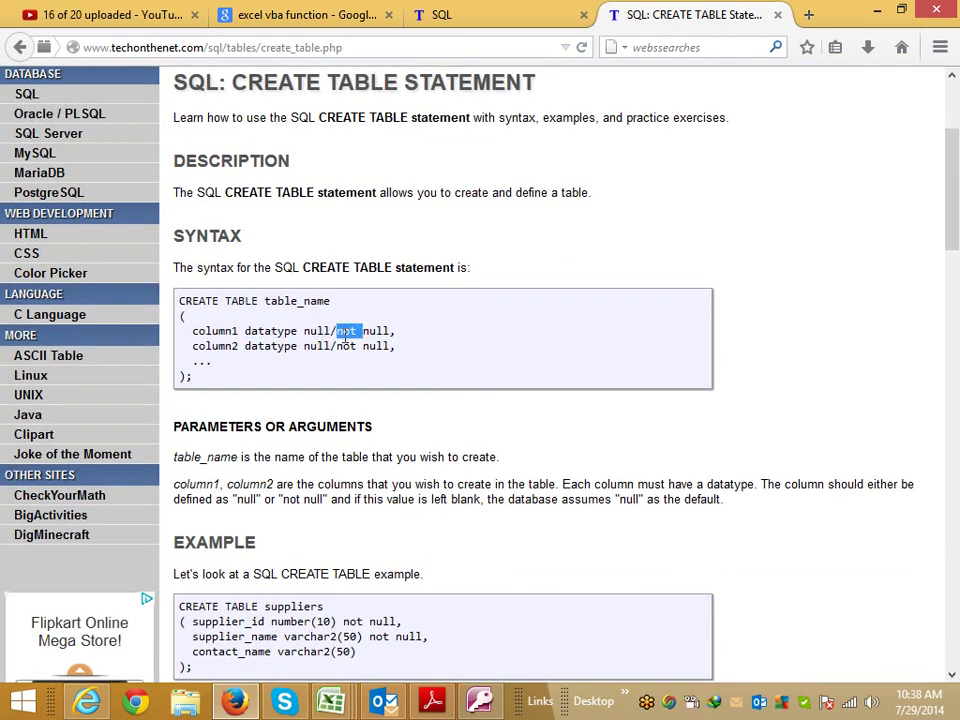
double_click(316, 331)
double_click(393, 331)
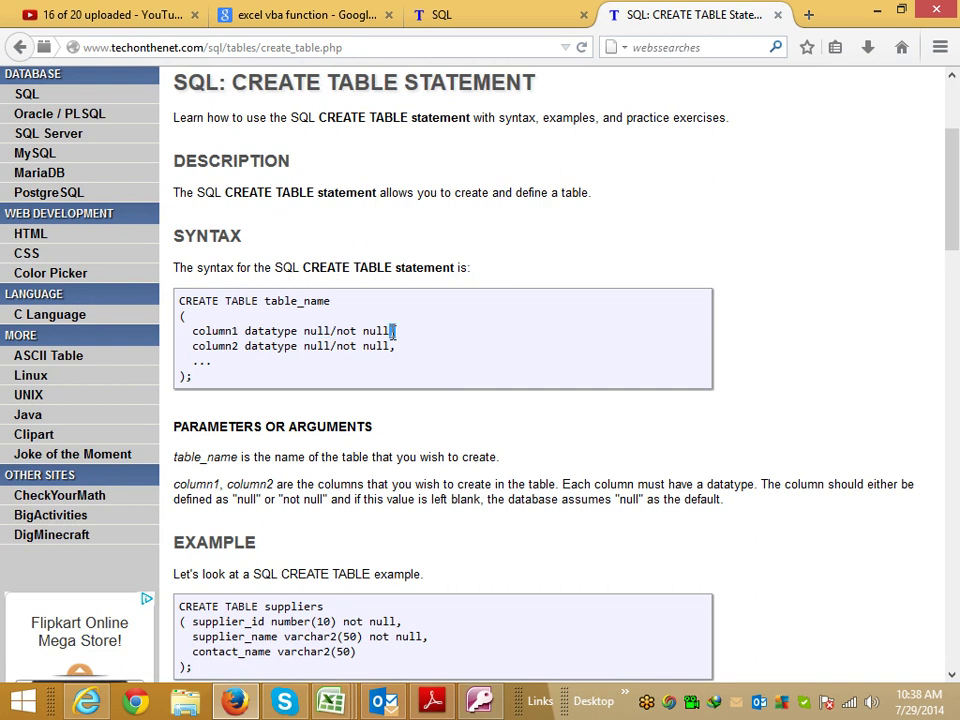
scroll(386, 401, down, 2)
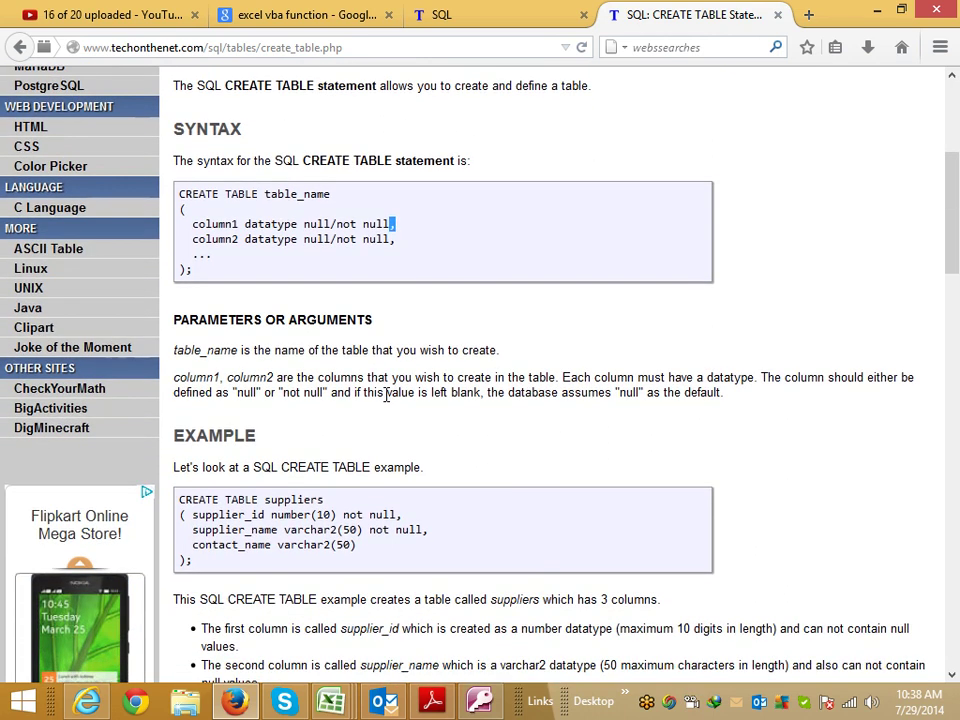
Step: Study the suppliers example's CREATE TABLE, supplier_name and contact_name lines, then return to Access
mouse_move(192, 515)
mouse_down()
mouse_move(243, 516)
mouse_move(250, 530)
mouse_up()
click(250, 516)
drag(192, 545, 279, 544)
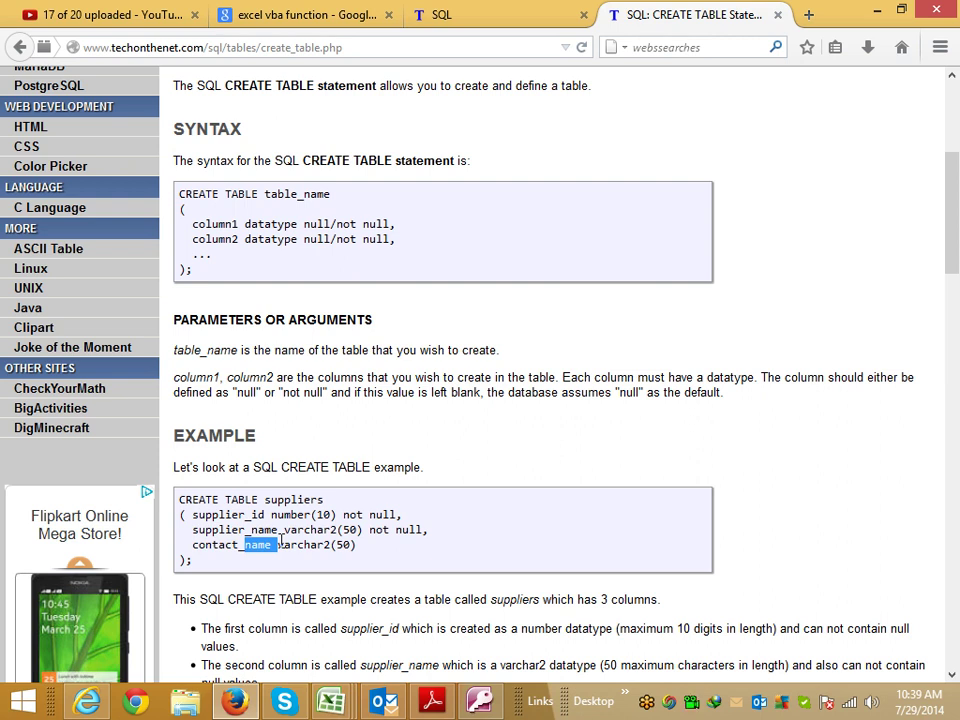
double_click(221, 499)
double_click(245, 499)
double_click(294, 499)
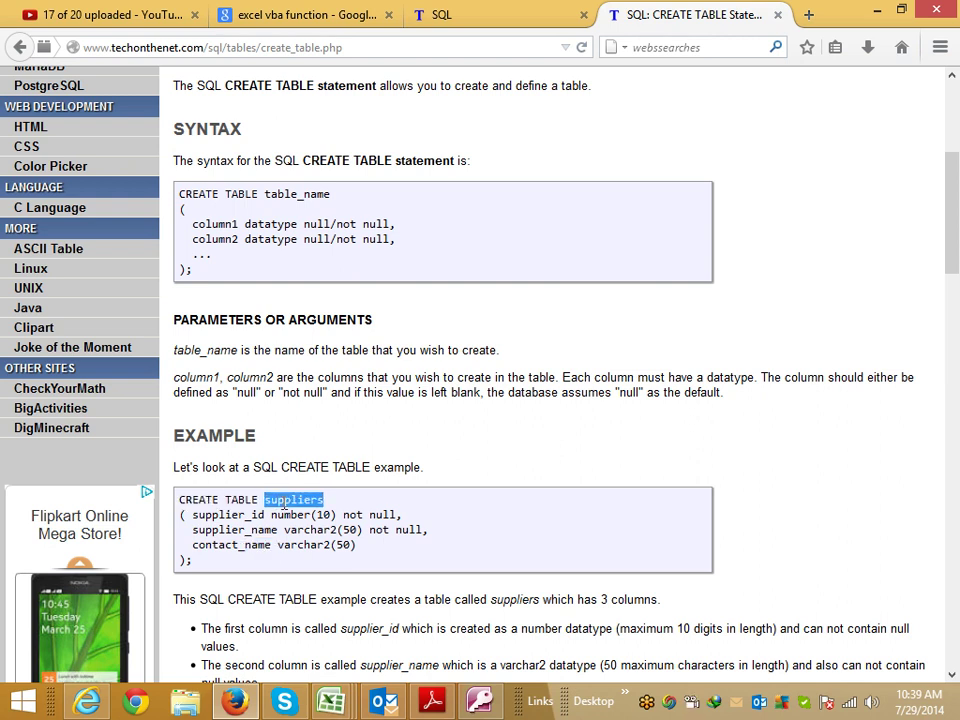
key(alt+Tab)
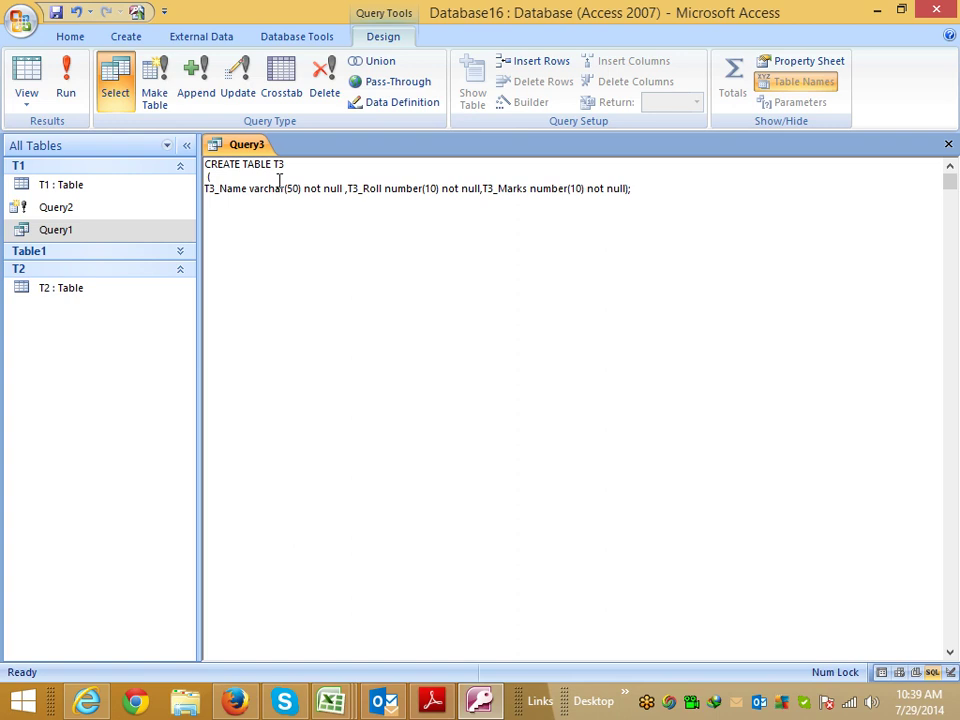
Step: Select T3_Name in the query, then open the existing T1 table with its Name, City, Qty records
click(275, 164)
double_click(231, 188)
key(Right)
key(shift+Left)
key(shift+Left)
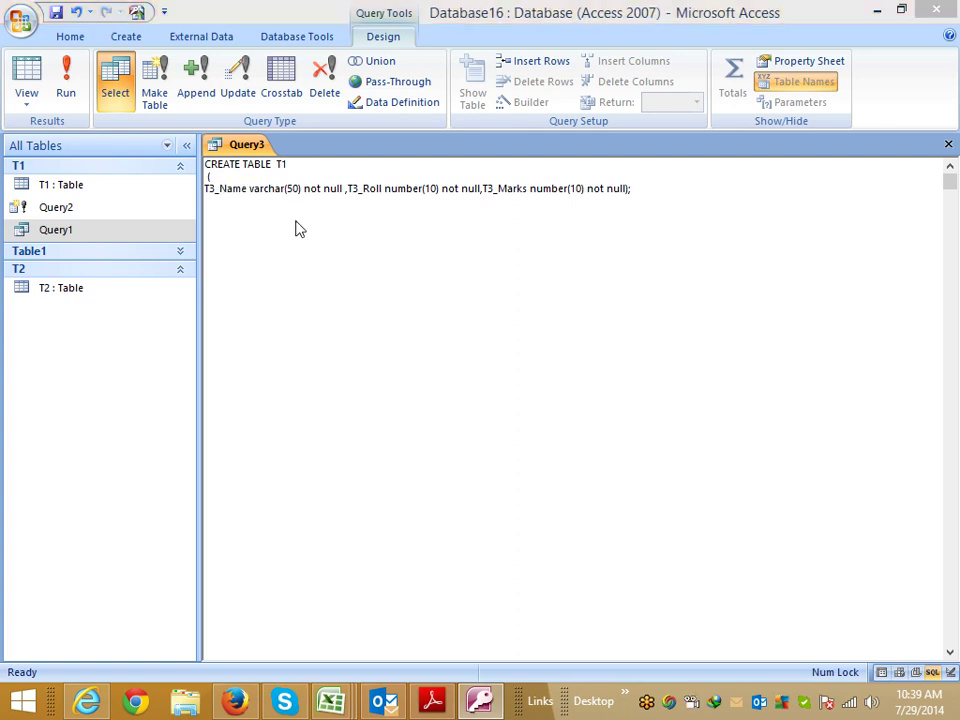
key(shift+Left)
key(shift+Left)
key(shift+Left)
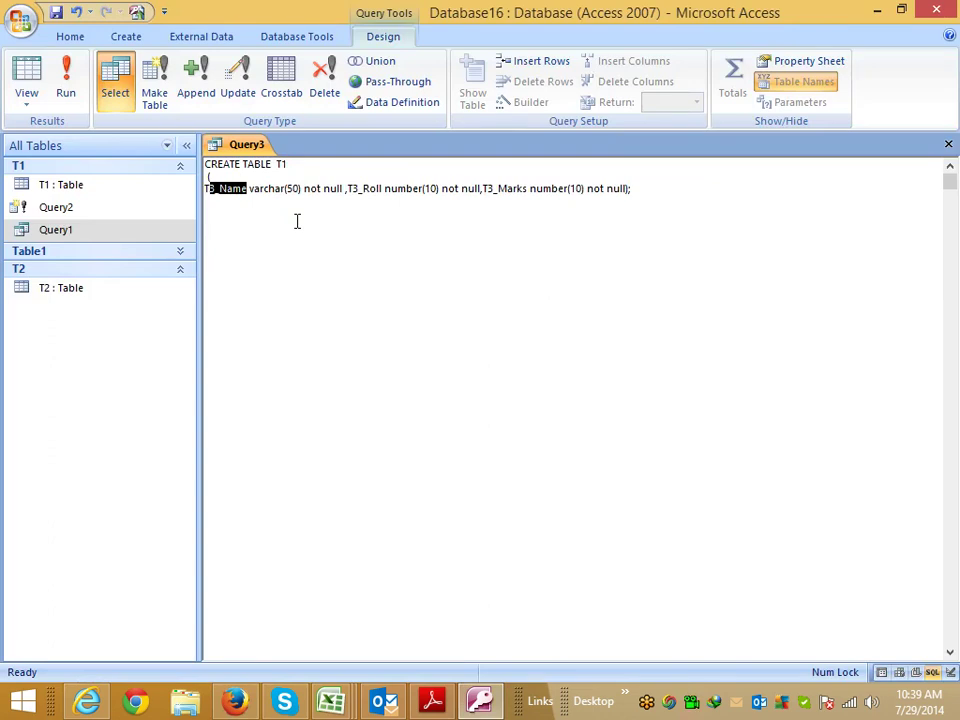
double_click(60, 190)
key(alt+Tab)
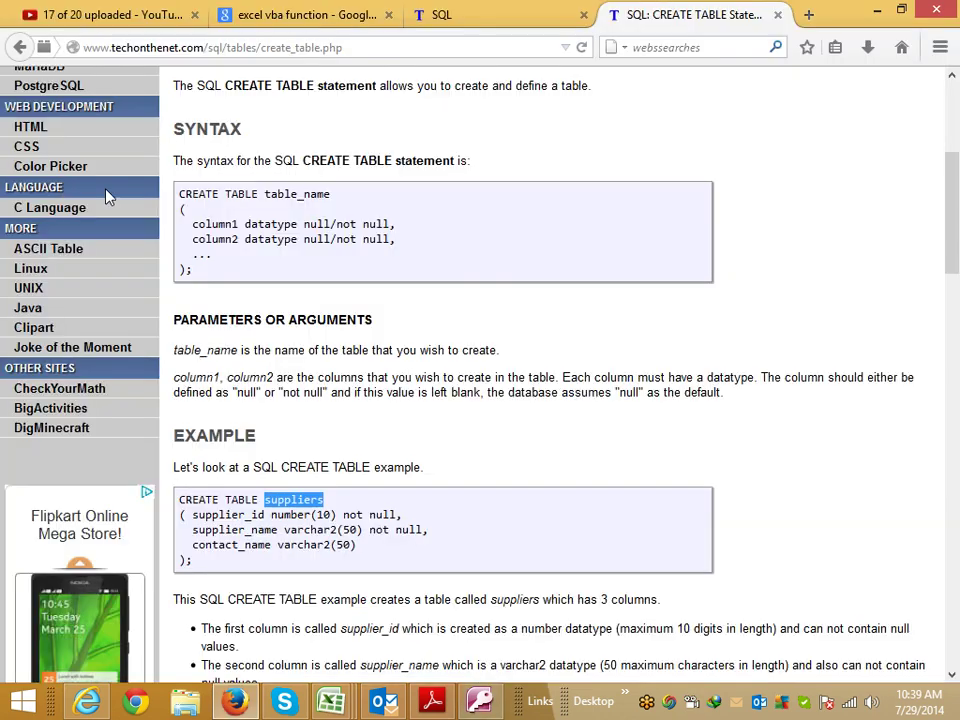
key(alt+Tab)
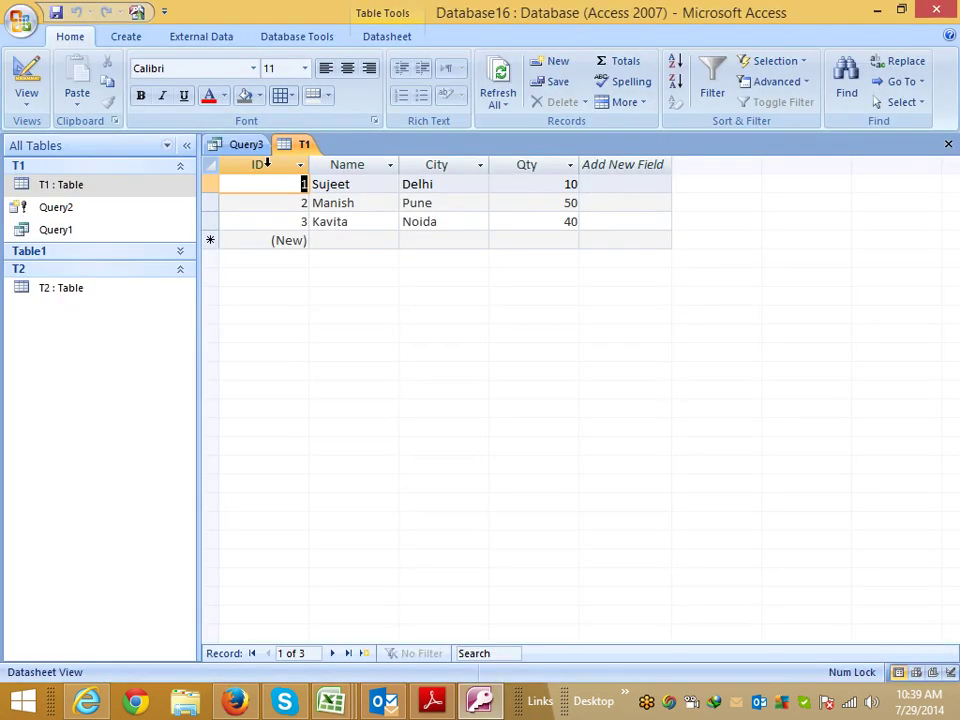
Step: Rename the query's columns T3_Name, T3_Roll and T3_Marks to Name, City and qTY
click(247, 146)
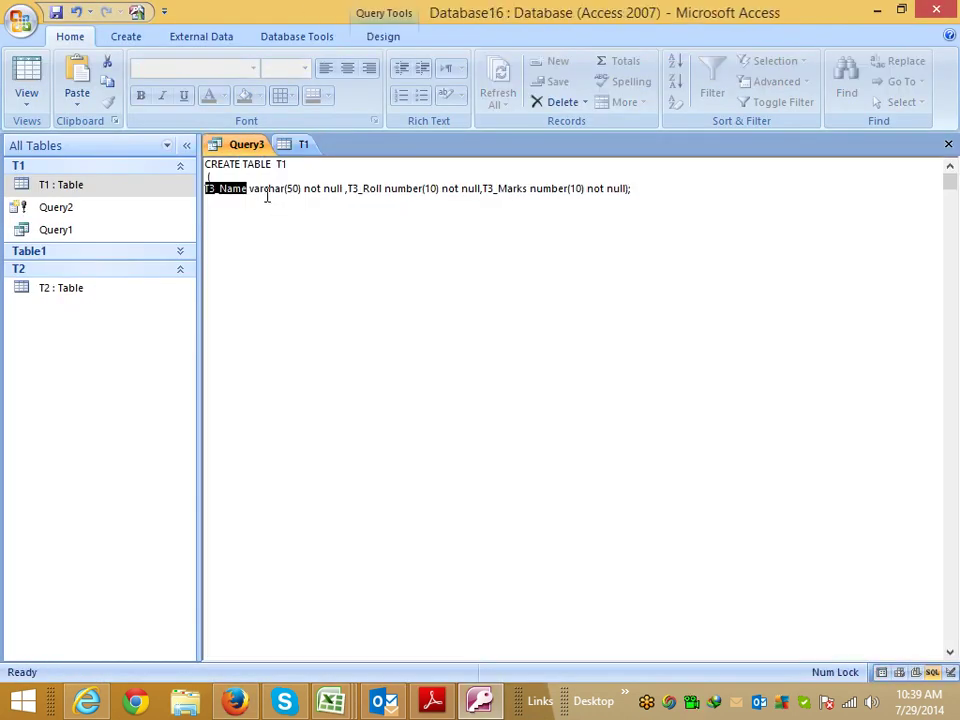
key(BackSpace)
text(NAme)
key(BackSpace)
key(BackSpace)
key(BackSpace)
text(ame)
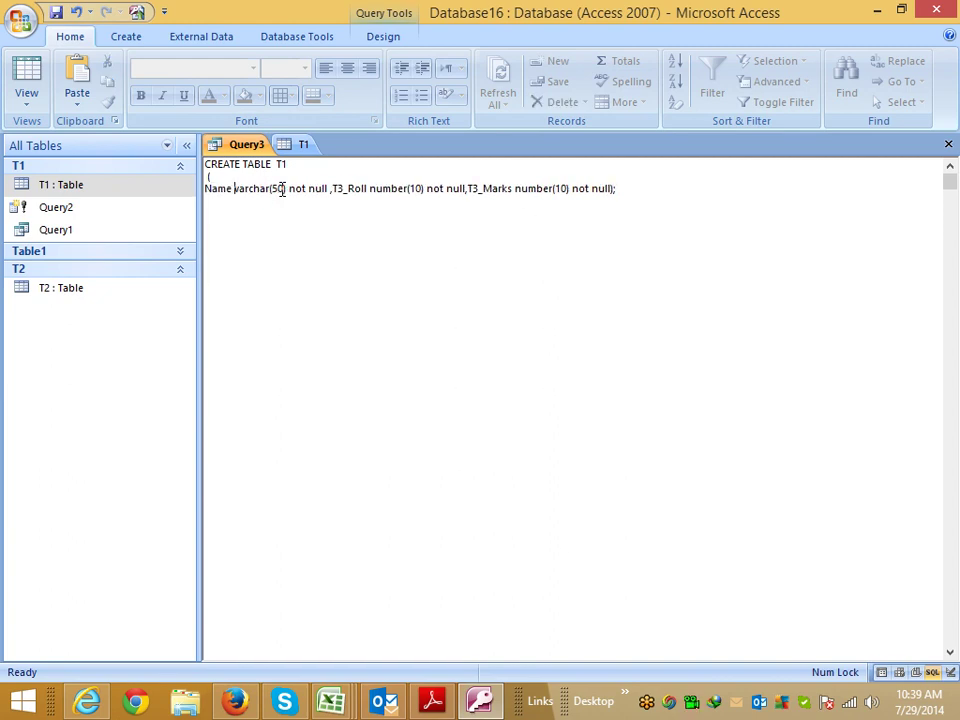
click(328, 189)
key(shift+Right)
key(shift+Right)
key(shift+Right)
key(shift+Right)
key(shift+Right)
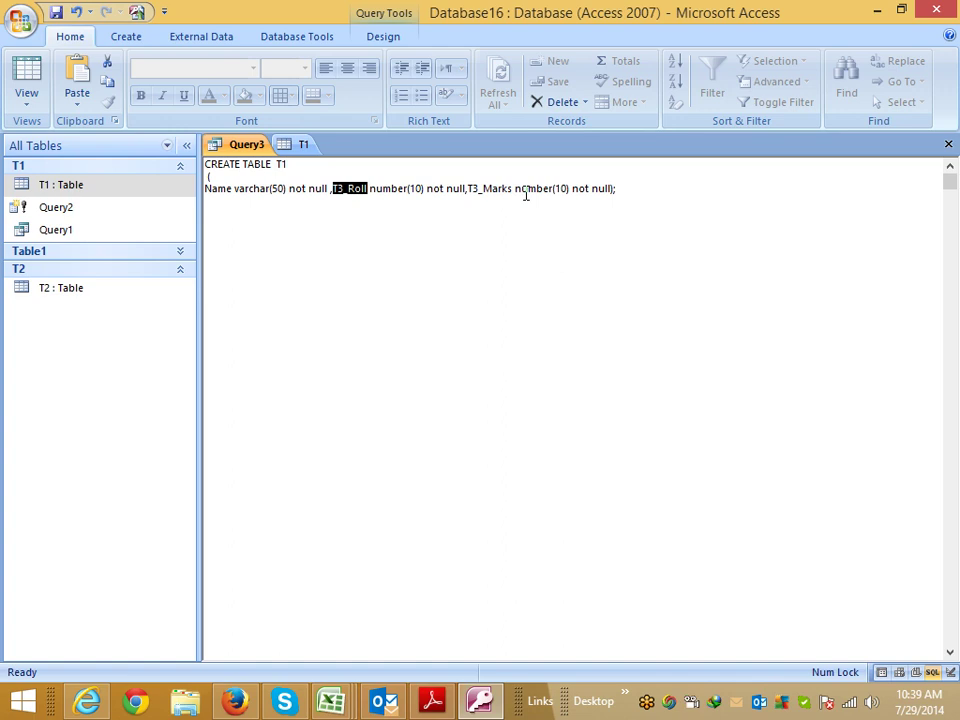
text(City)
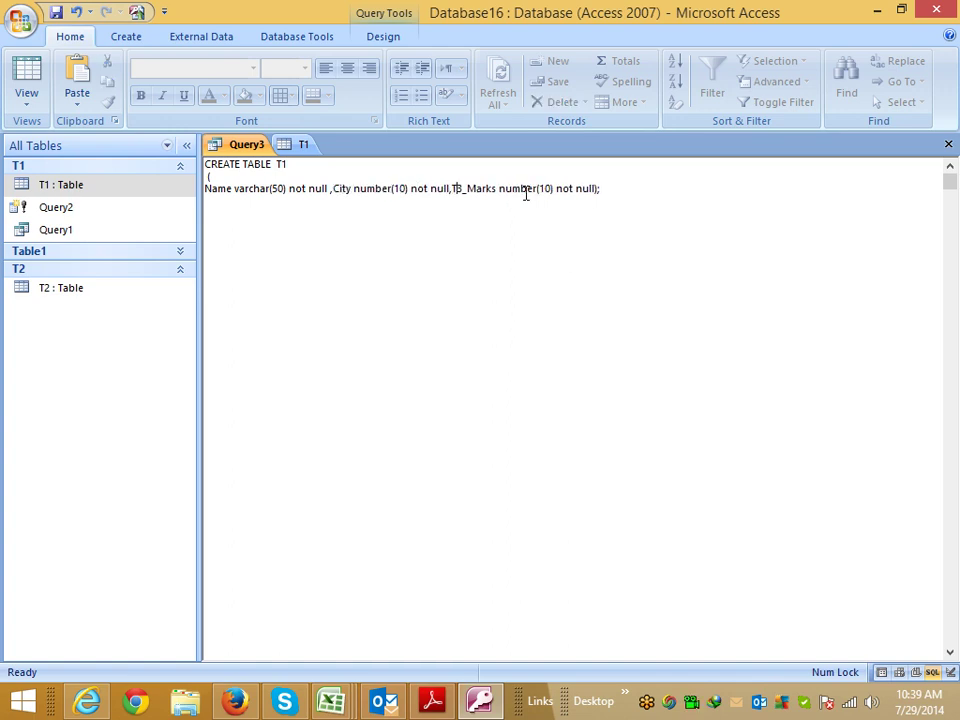
key(Caps_Lock)
key(shift+Right)
key(shift+Right)
key(shift+Right)
key(shift+Right)
key(shift+Right)
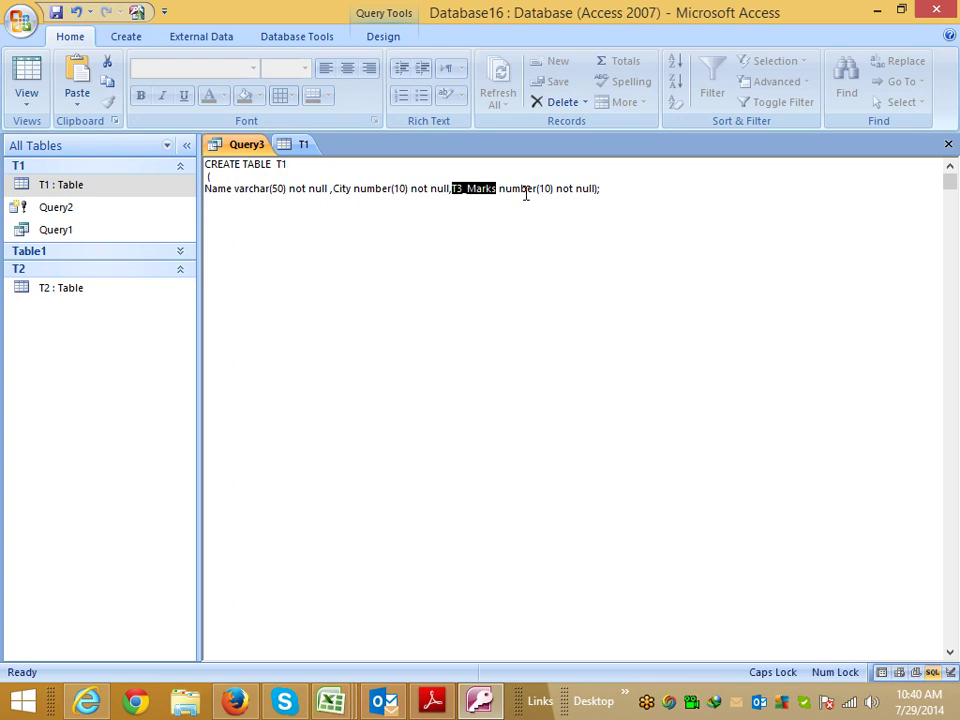
text(qTY)
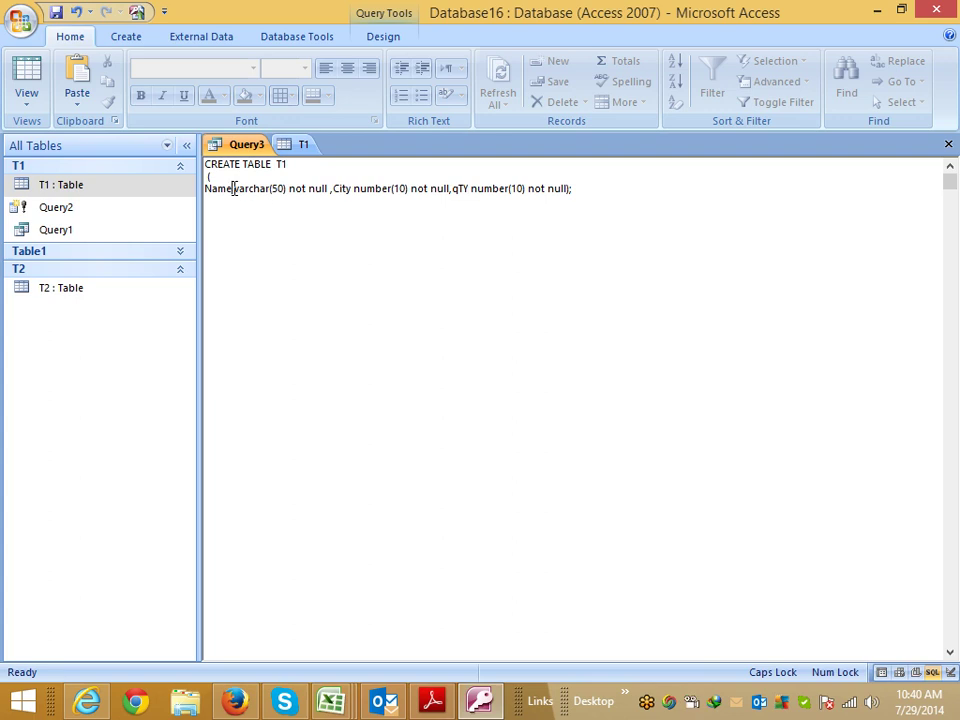
Step: Paste varchar(50) over City's number(10) data type
drag(233, 188, 289, 188)
key(ctrl+c)
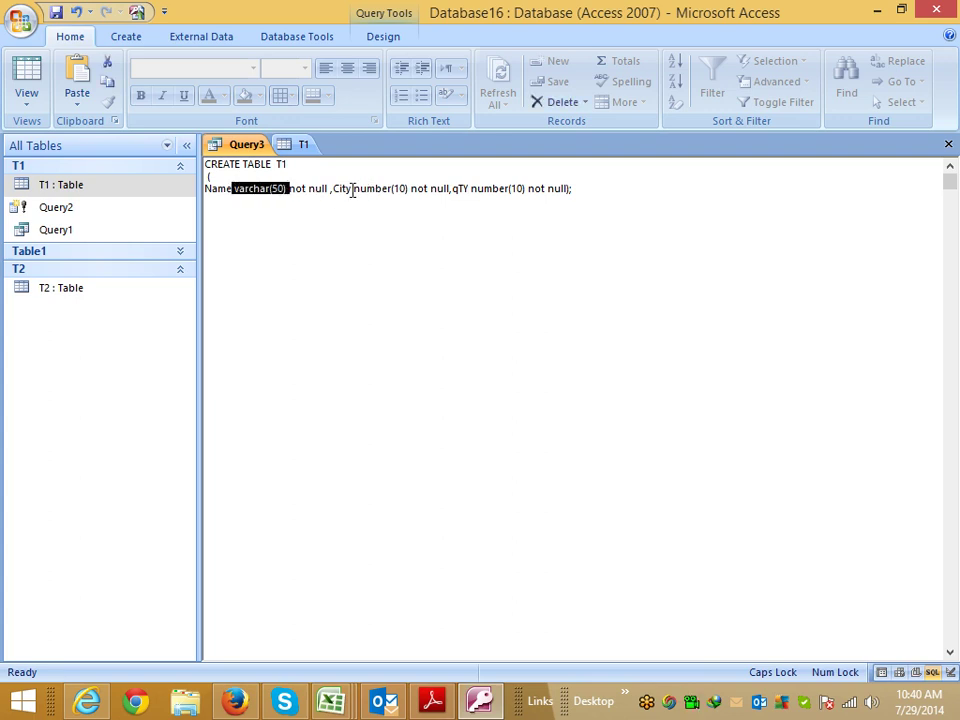
drag(353, 188, 408, 188)
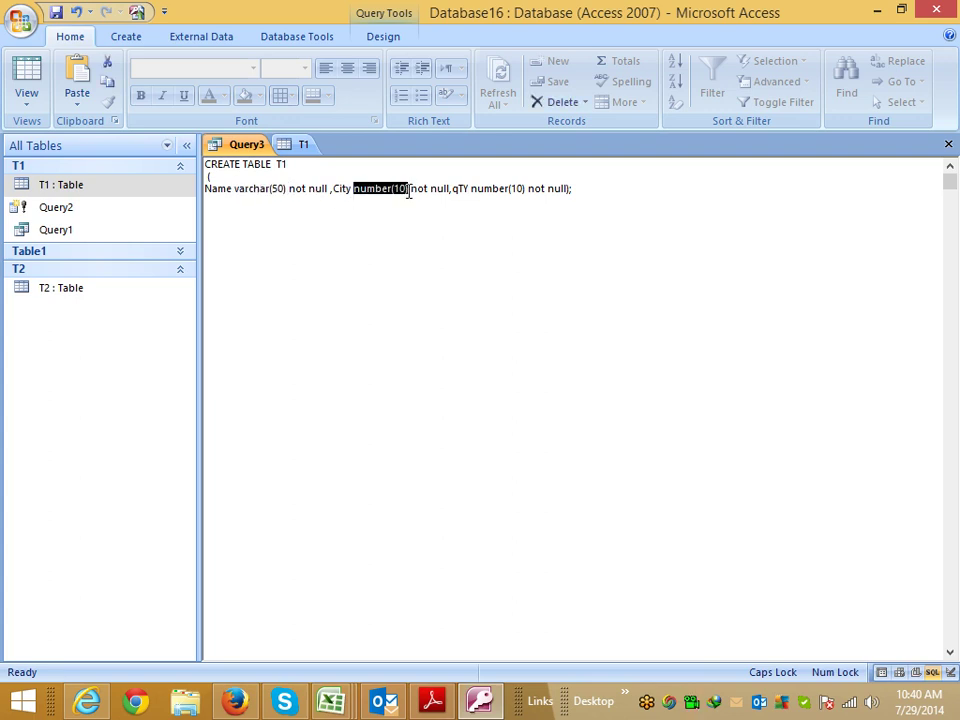
key(ctrl+v)
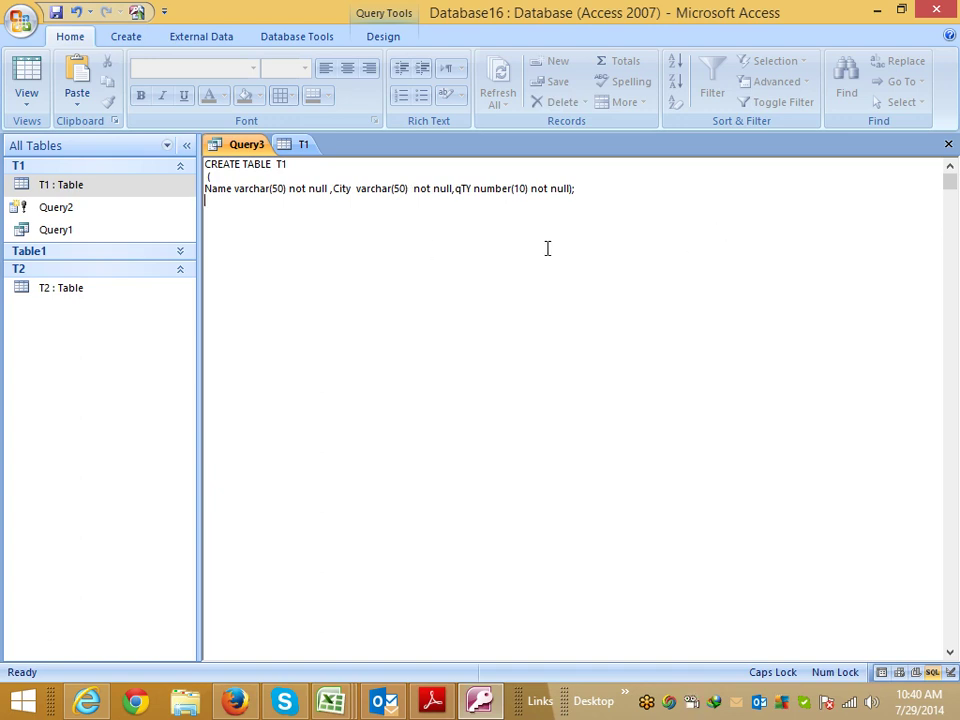
Step: Close and save Query3, dismissing the resulting CREATE TABLE syntax error
click(948, 145)
click(428, 400)
click(473, 285)
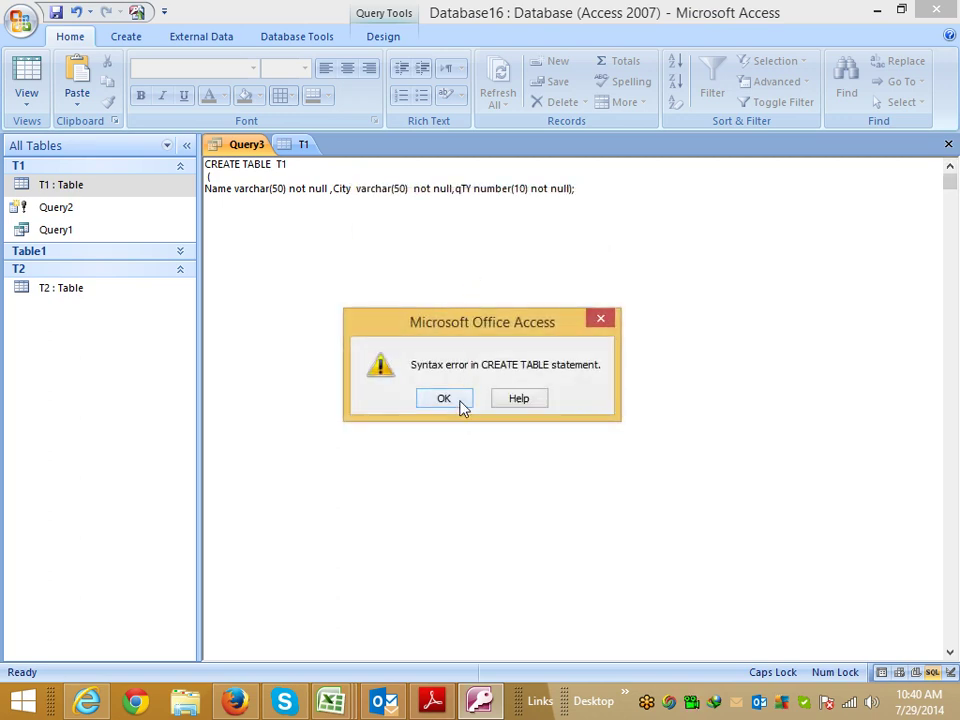
click(461, 401)
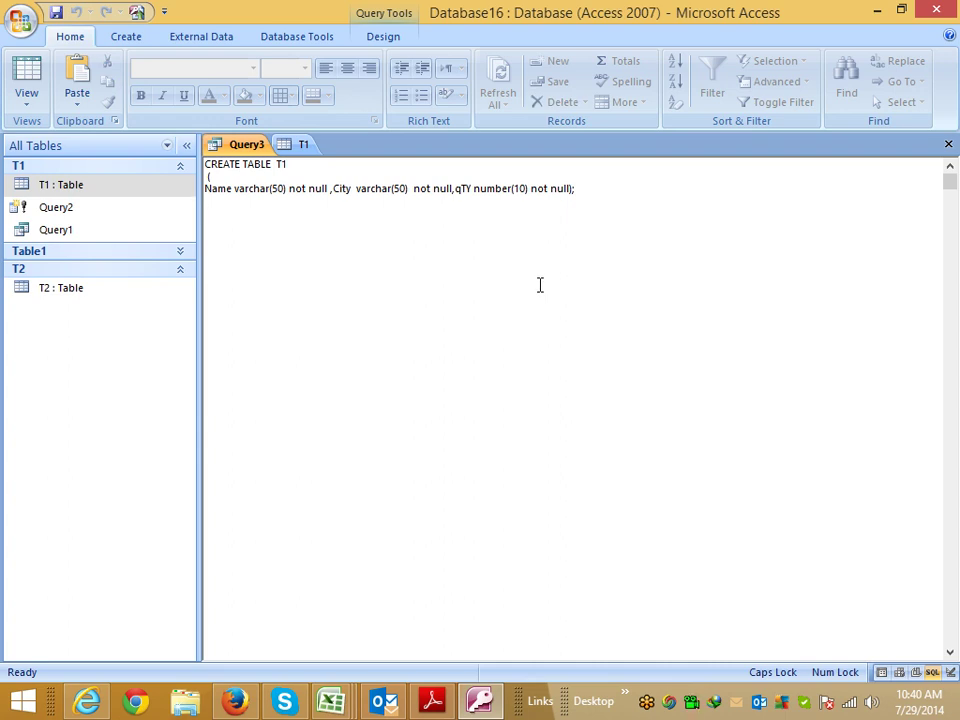
Step: Join the column definitions onto the opening-parenthesis line
click(270, 180)
key(Delete)
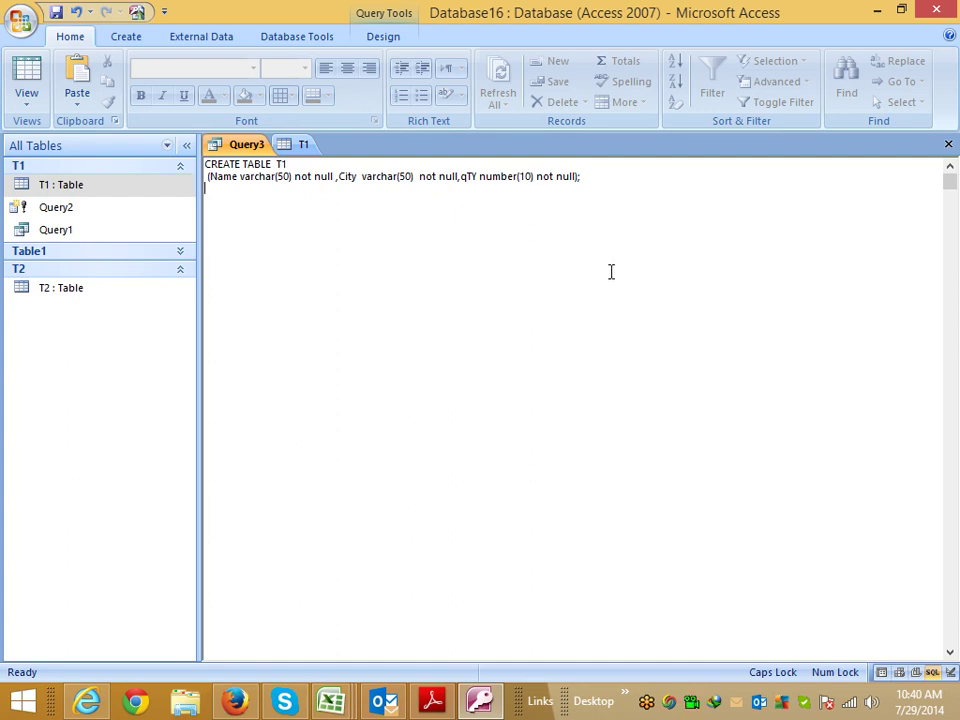
key(alt+Tab)
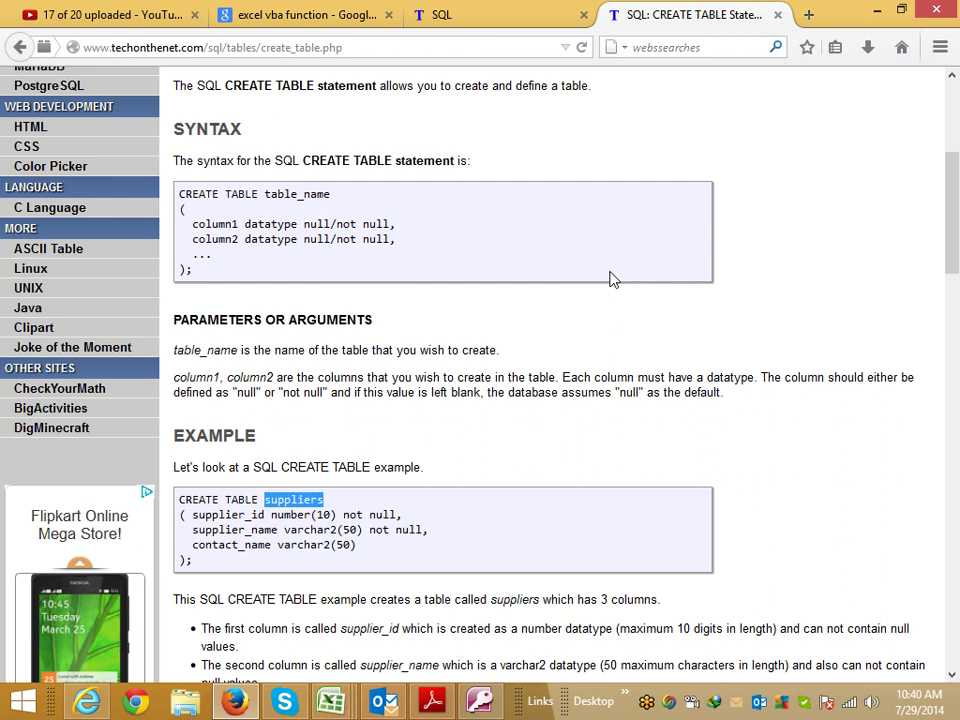
Step: Change Name and City to varchar2(50) and save Query3, dismissing the field-definition error
key(alt+Tab)
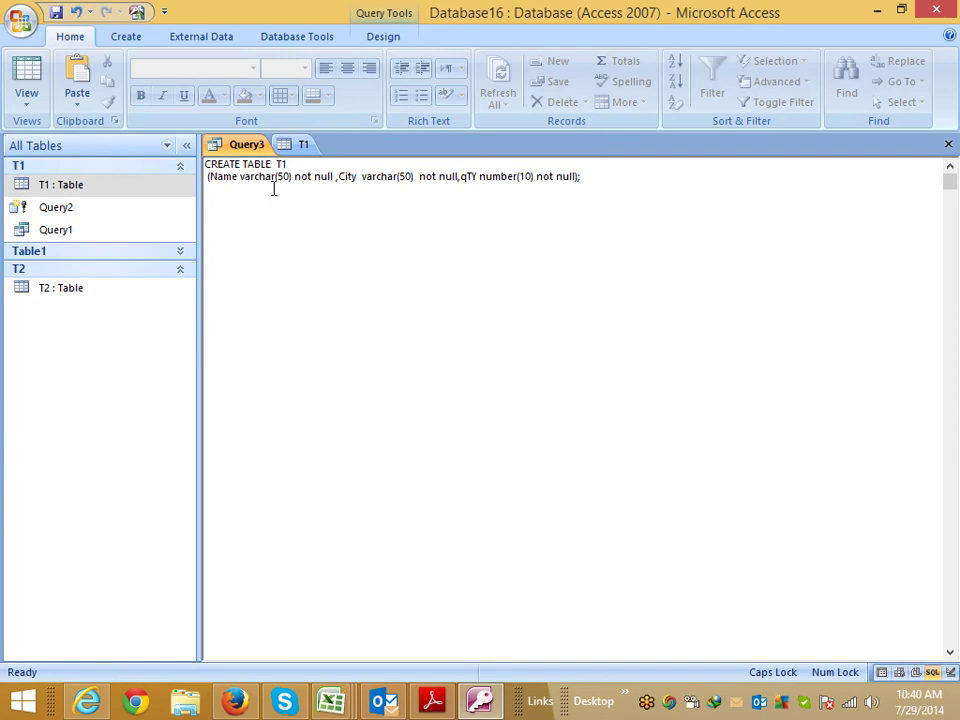
text(2)
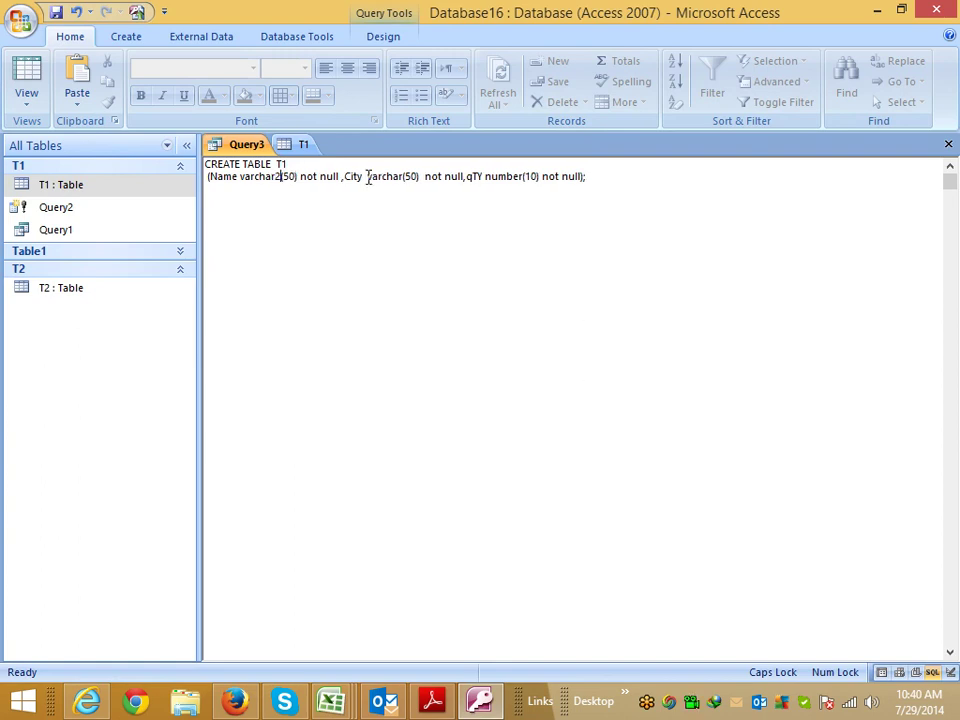
click(403, 177)
text(2)
click(947, 145)
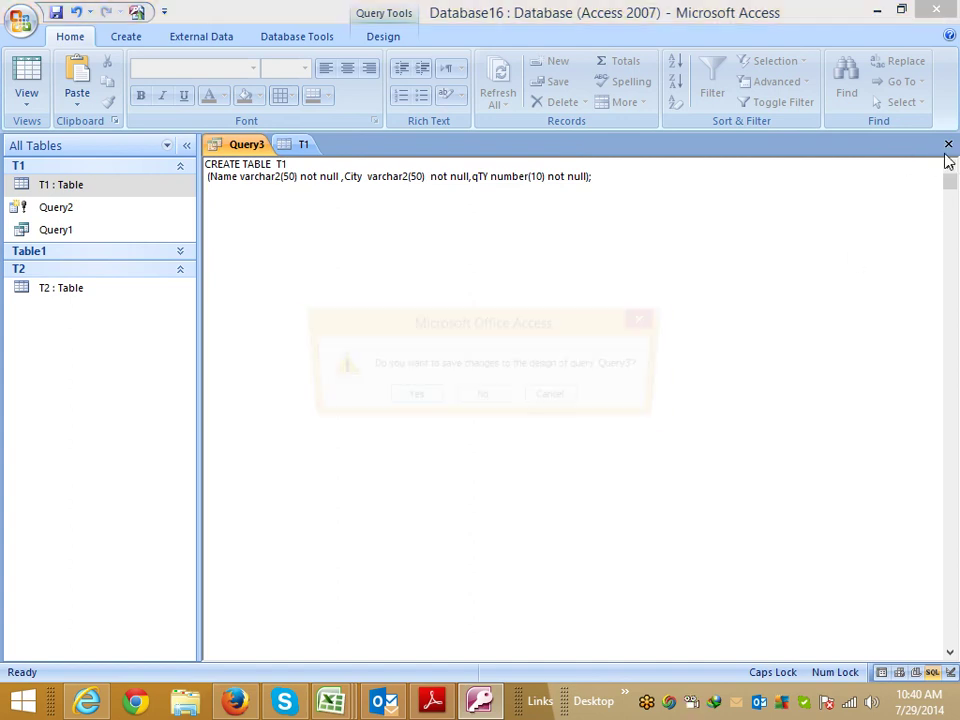
click(410, 400)
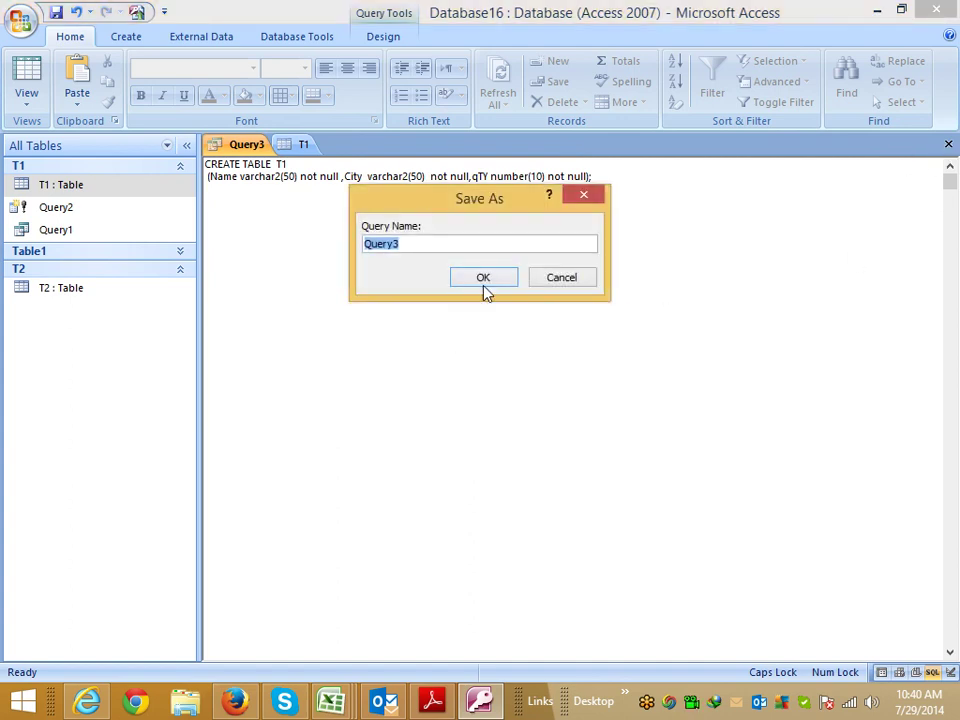
click(484, 281)
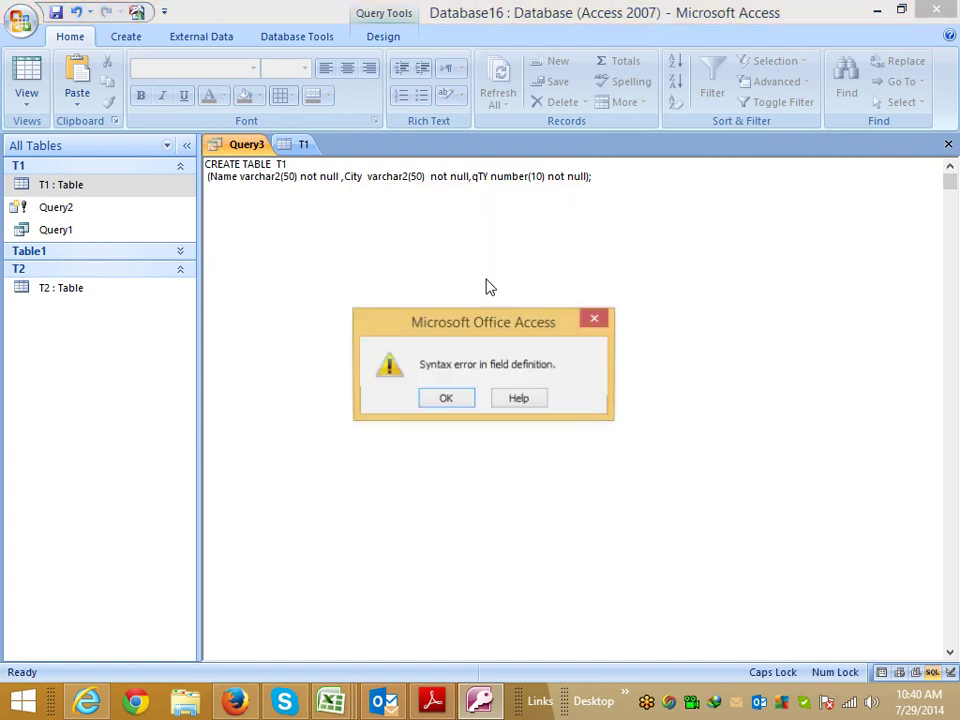
click(447, 398)
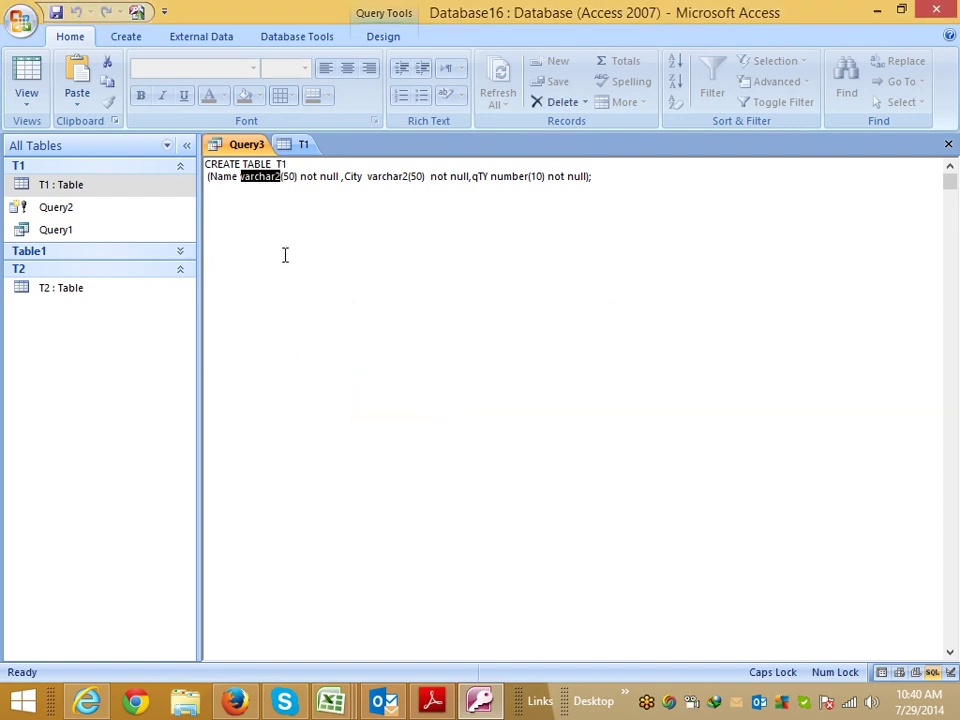
Step: Join the column list onto the CREATE TABLE T1 line and capitalise qTY to QTY
click(306, 163)
key(Delete)
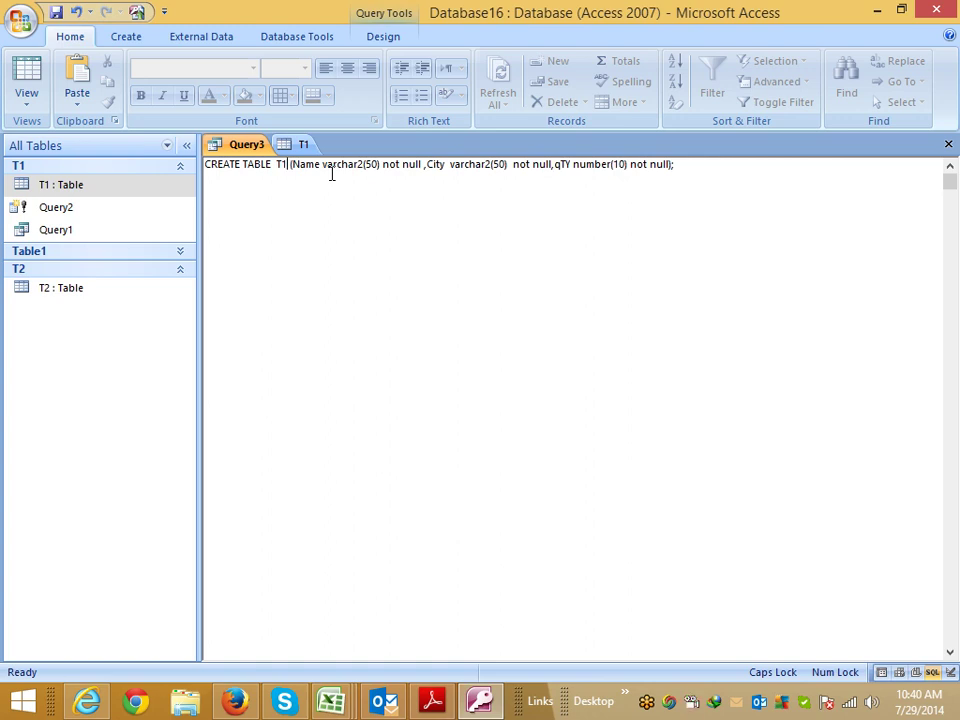
key(BackSpace)
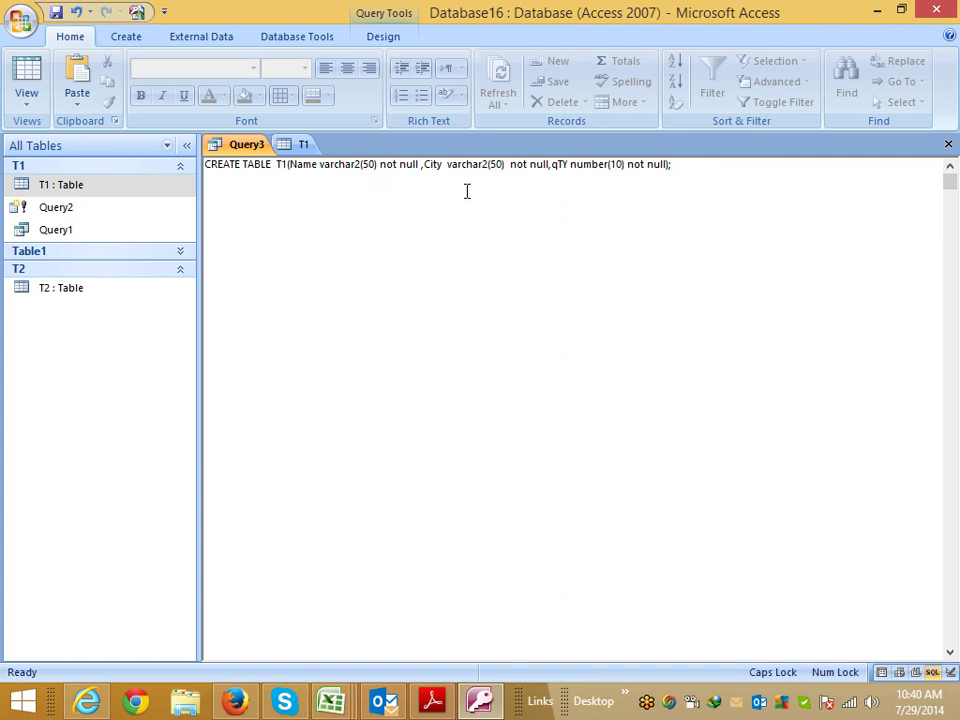
click(558, 164)
key(shift+Left)
text(Q)
click(581, 191)
key(alt+Tab)
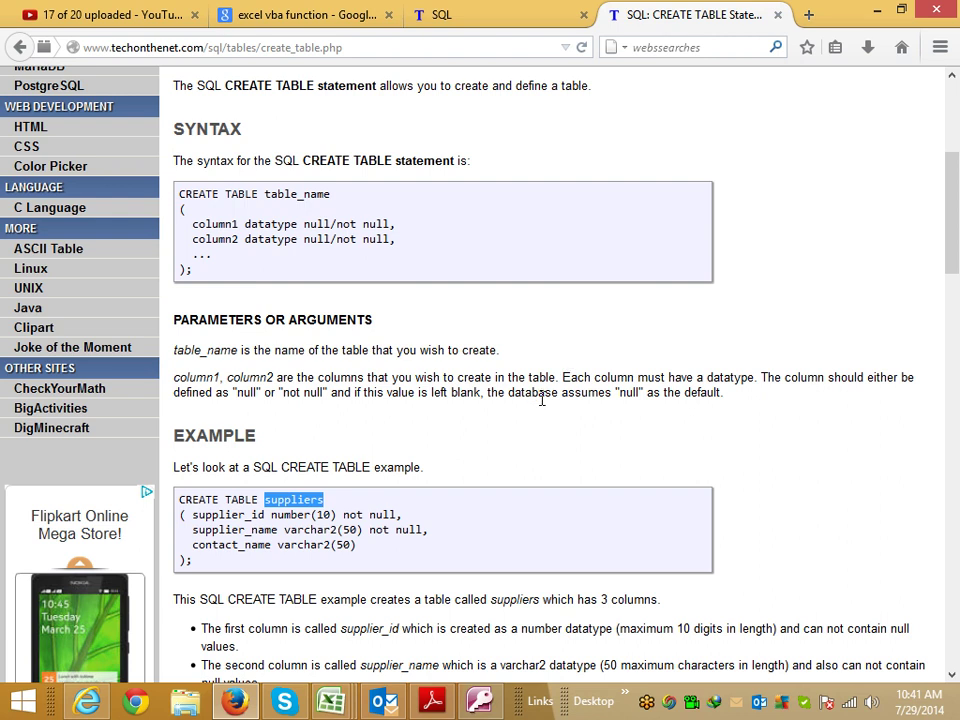
Step: Reread the suppliers example, including its contact_name varchar2(50) line, then return to the Access query
scroll(542, 398, down, 2)
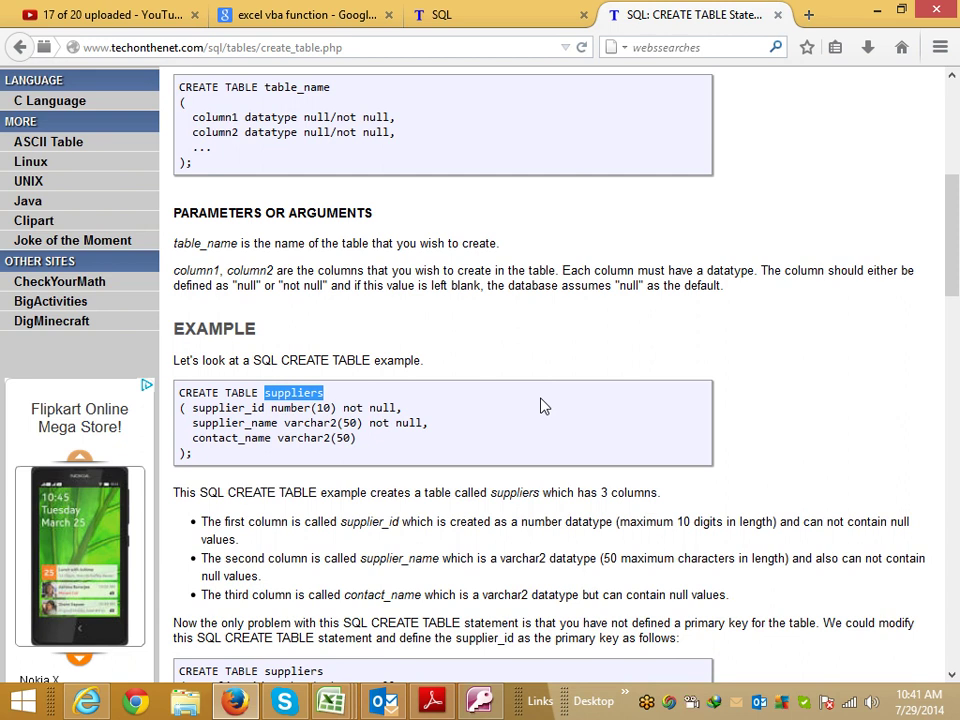
scroll(540, 405, down, 2)
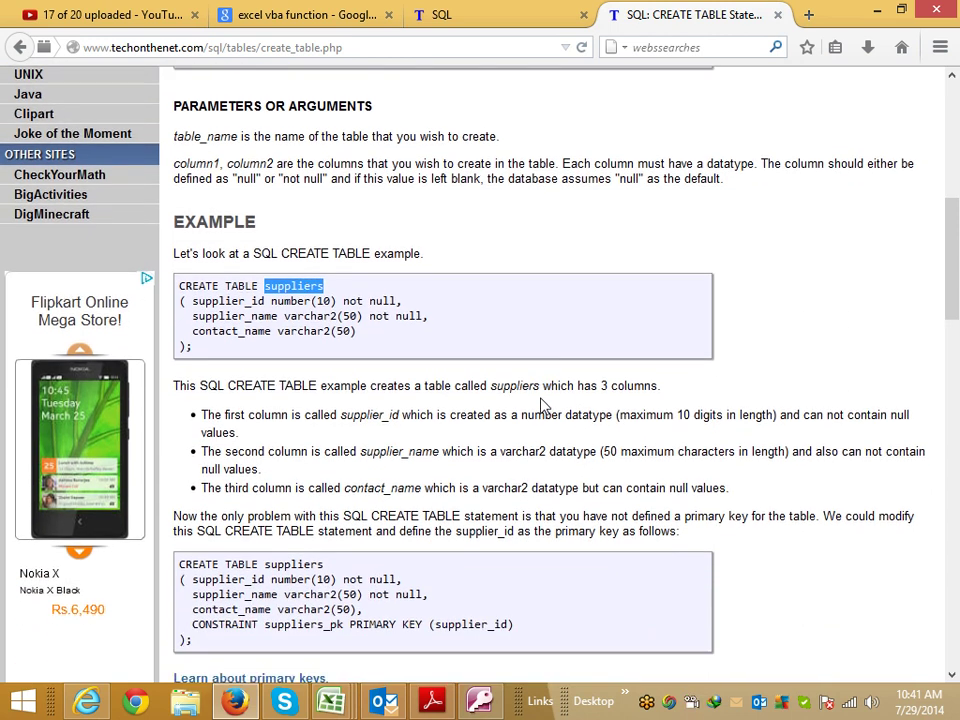
scroll(540, 404, down, 2)
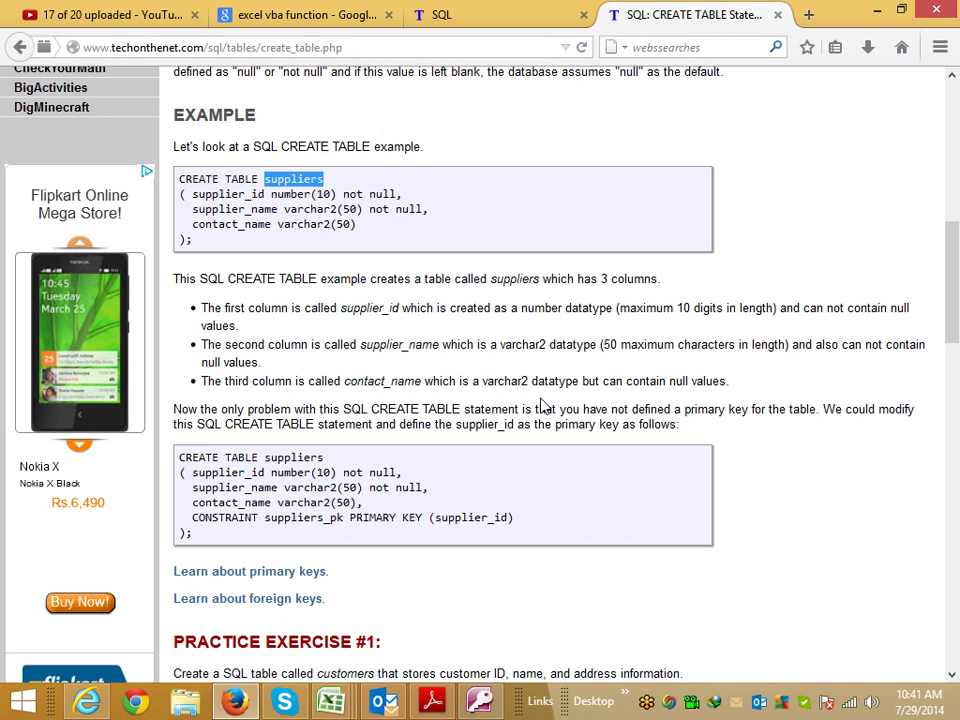
drag(192, 224, 376, 230)
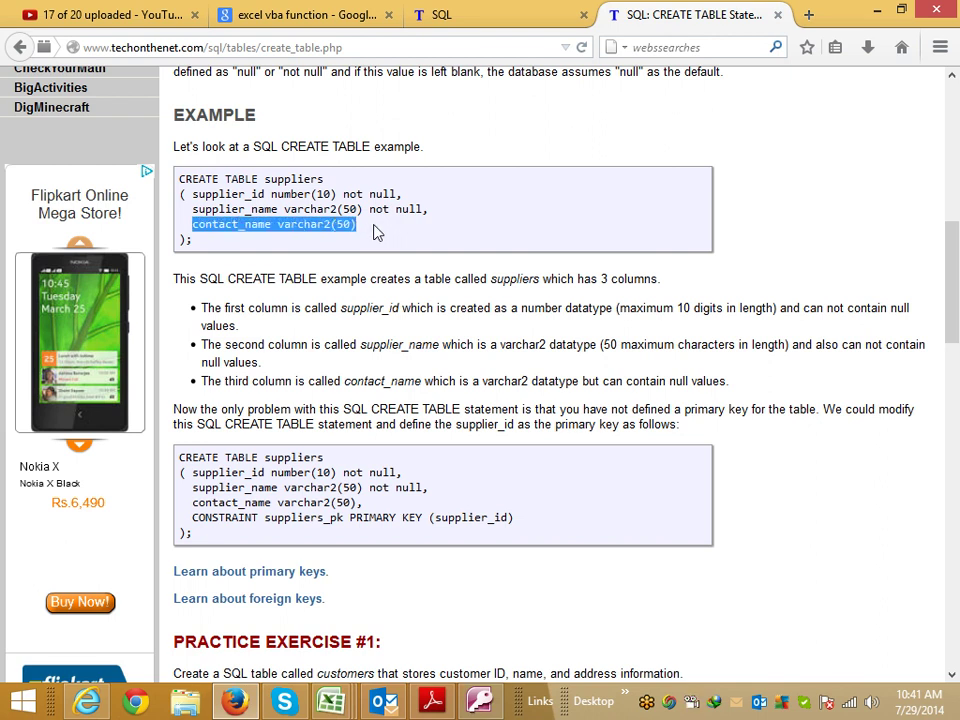
click(380, 236)
scroll(383, 240, up, 4)
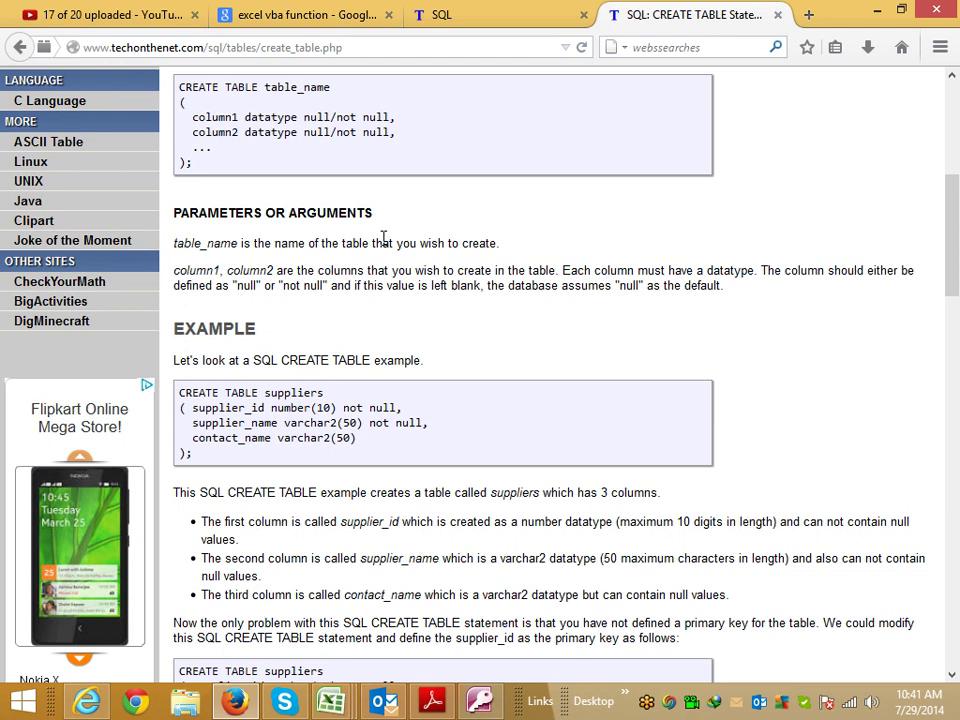
scroll(383, 240, up, 4)
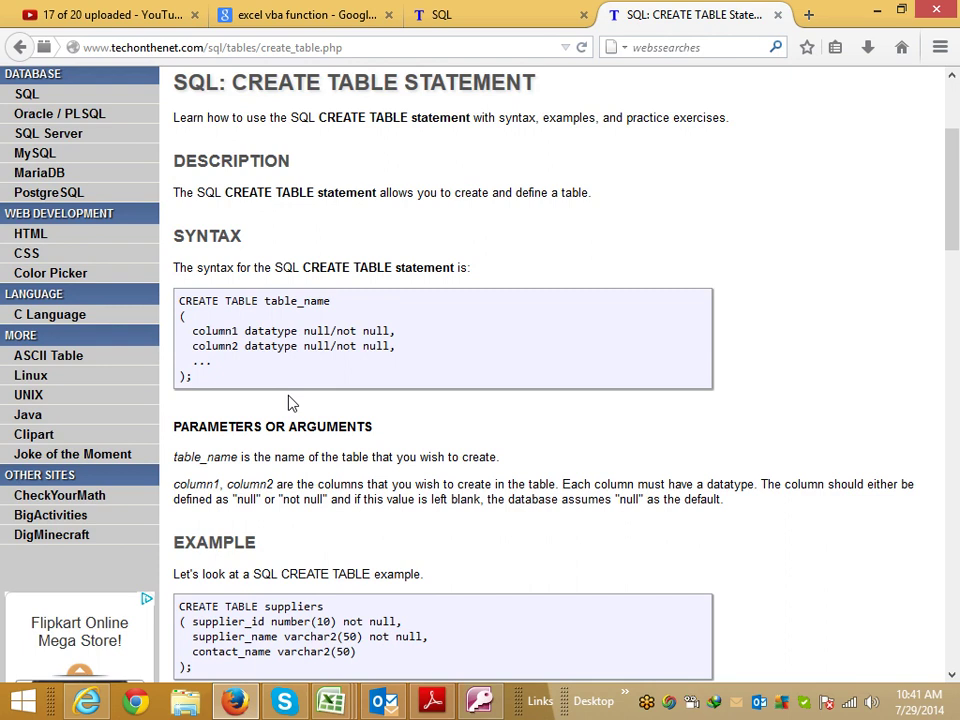
scroll(291, 402, down, 2)
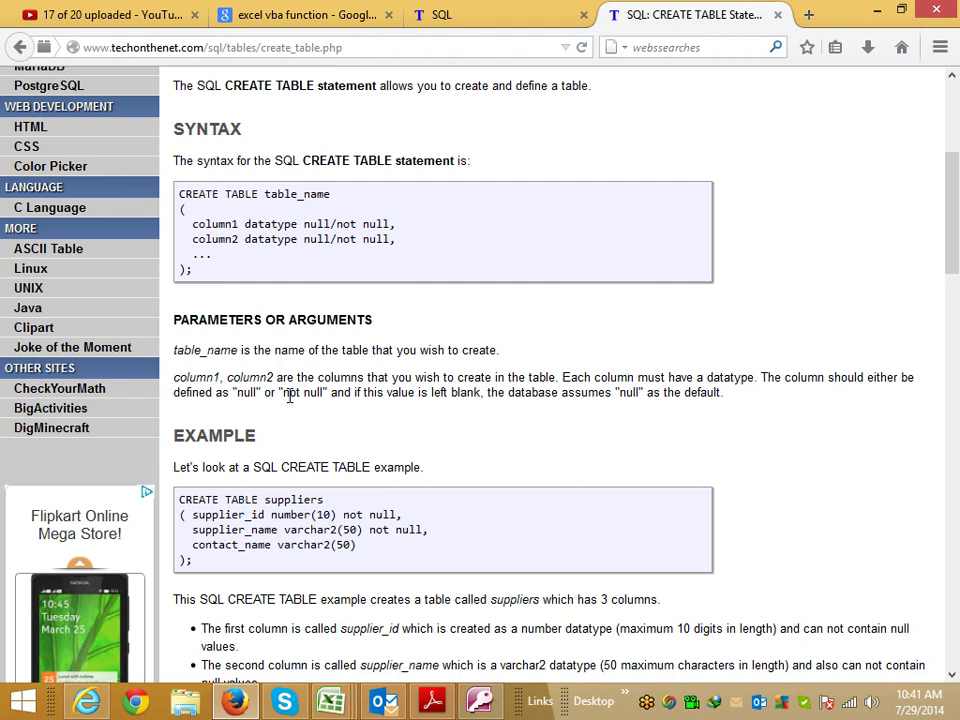
double_click(476, 351)
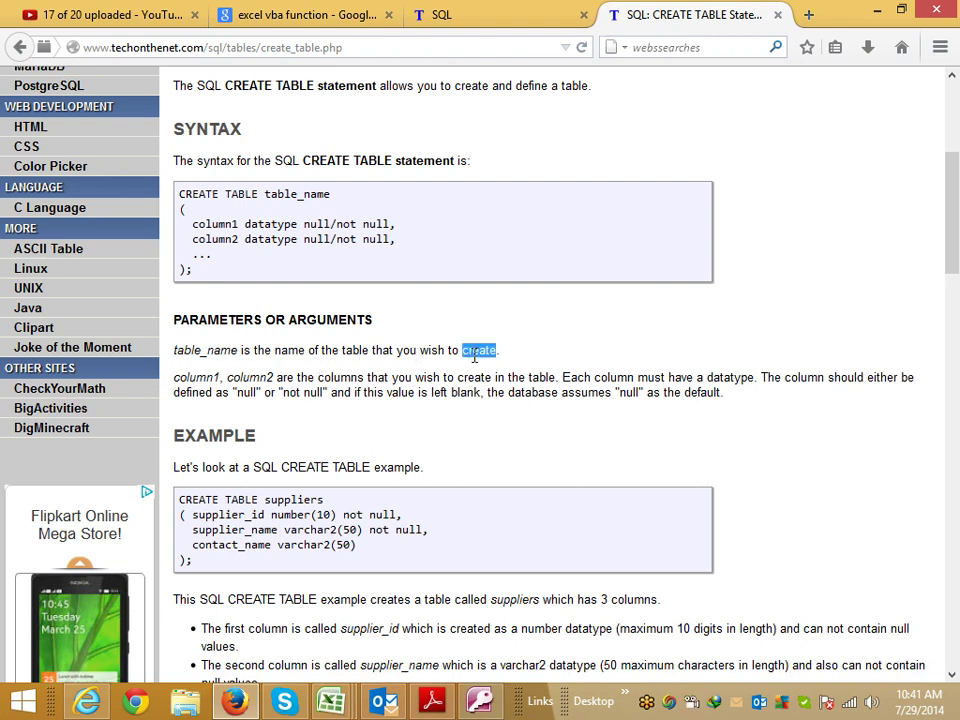
key(alt+Tab)
Step: Rename the table from T1 to T3 and save Query3, dismissing the syntax error
click(281, 164)
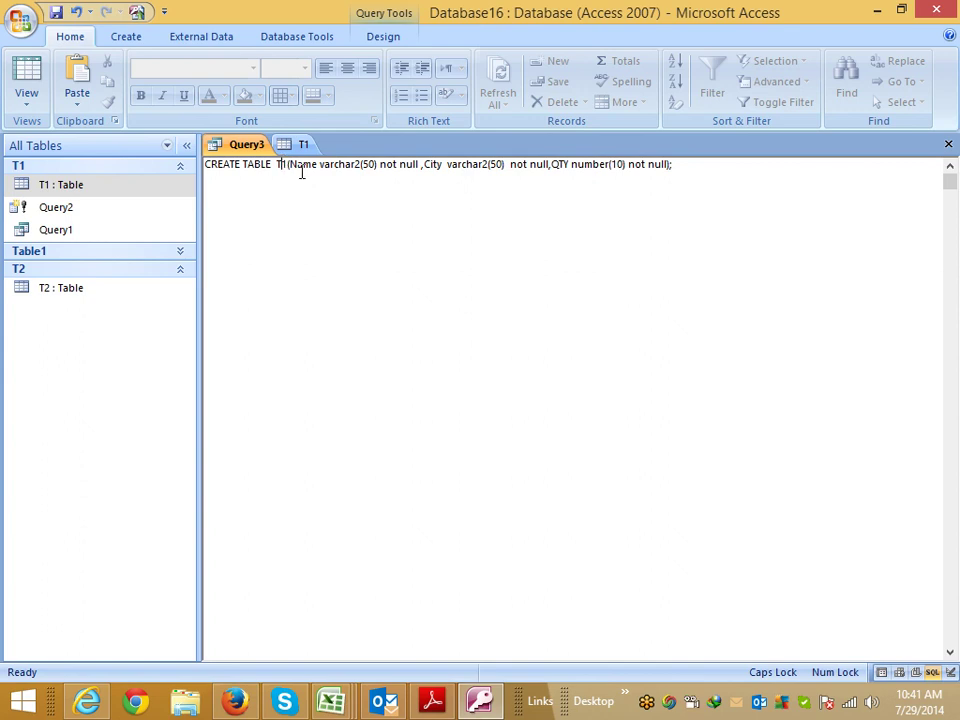
key(Delete)
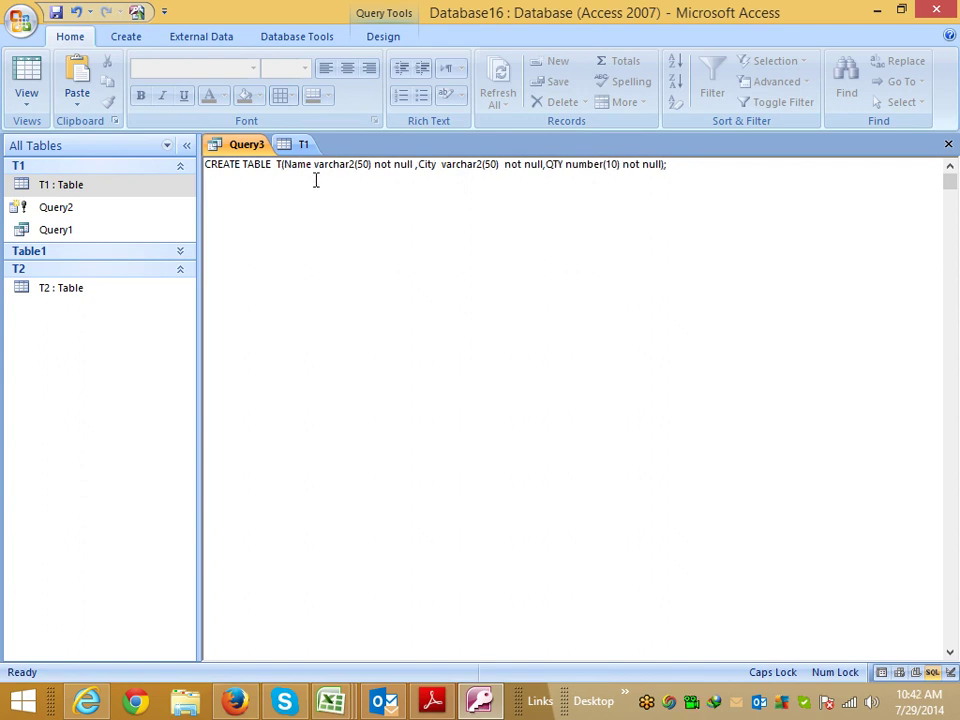
text(3)
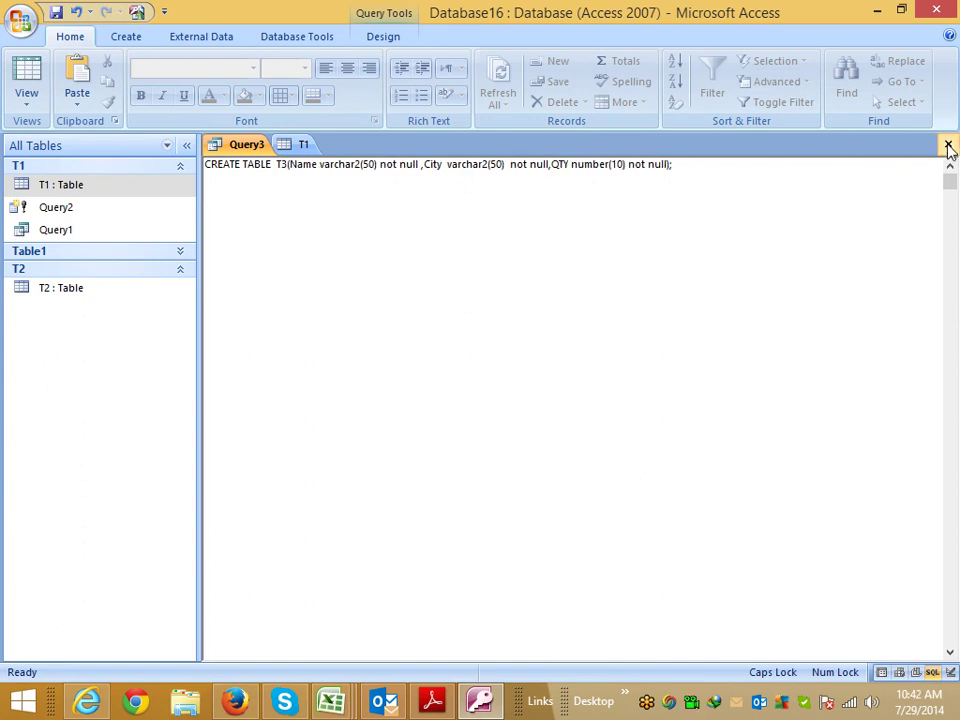
click(948, 145)
click(428, 398)
click(488, 277)
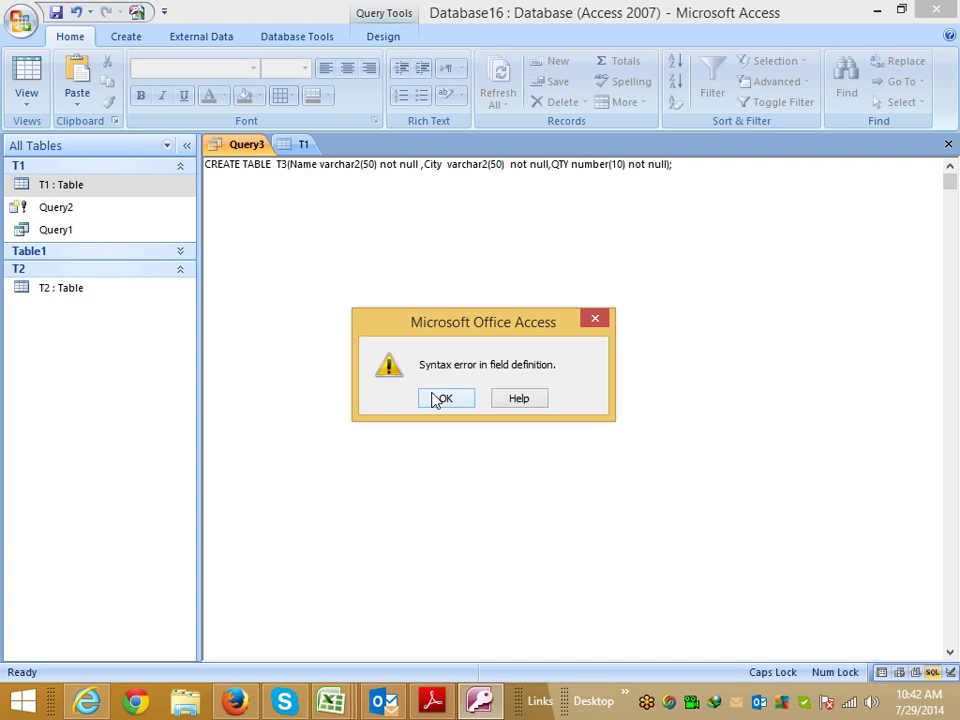
click(437, 398)
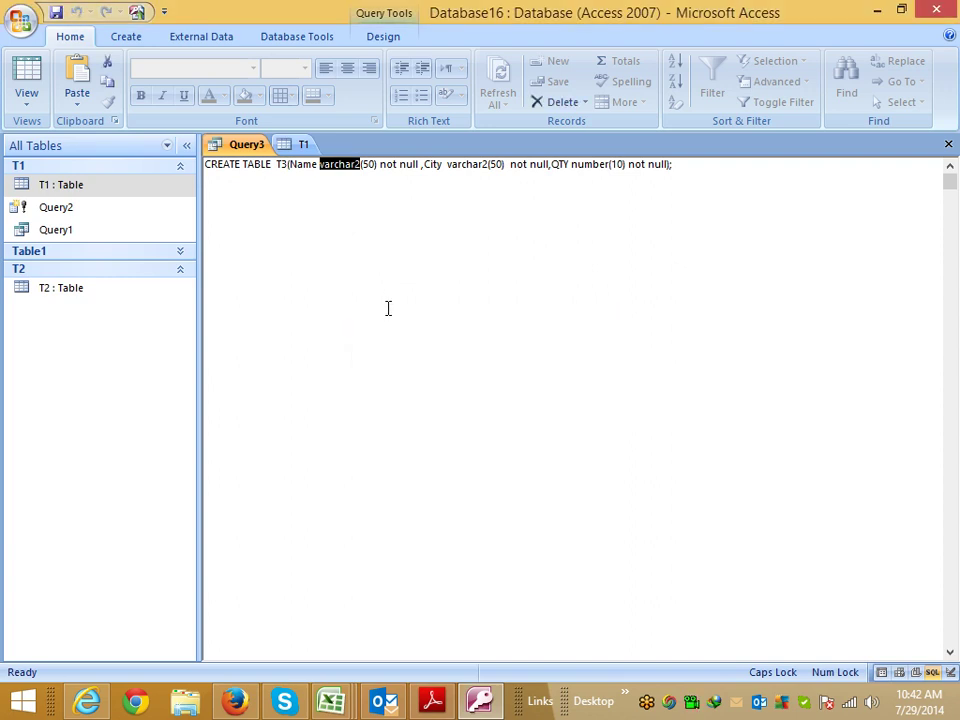
Step: Change Name's type from varchar2(50) to varchar(50), then go back to techonthenet's SQL topics index
click(355, 168)
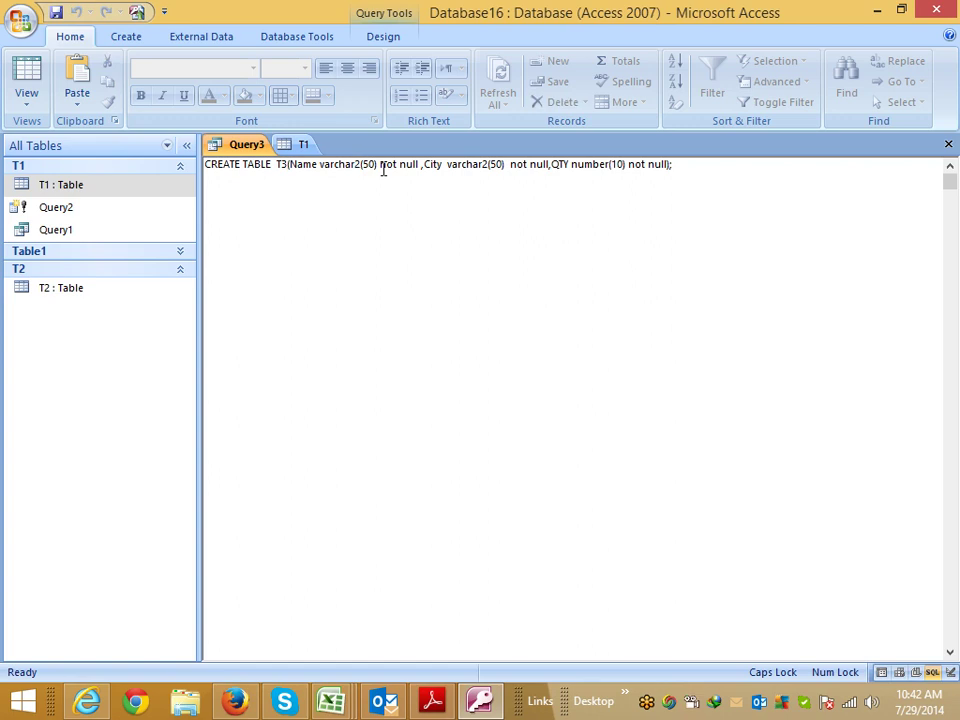
key(Delete)
click(476, 166)
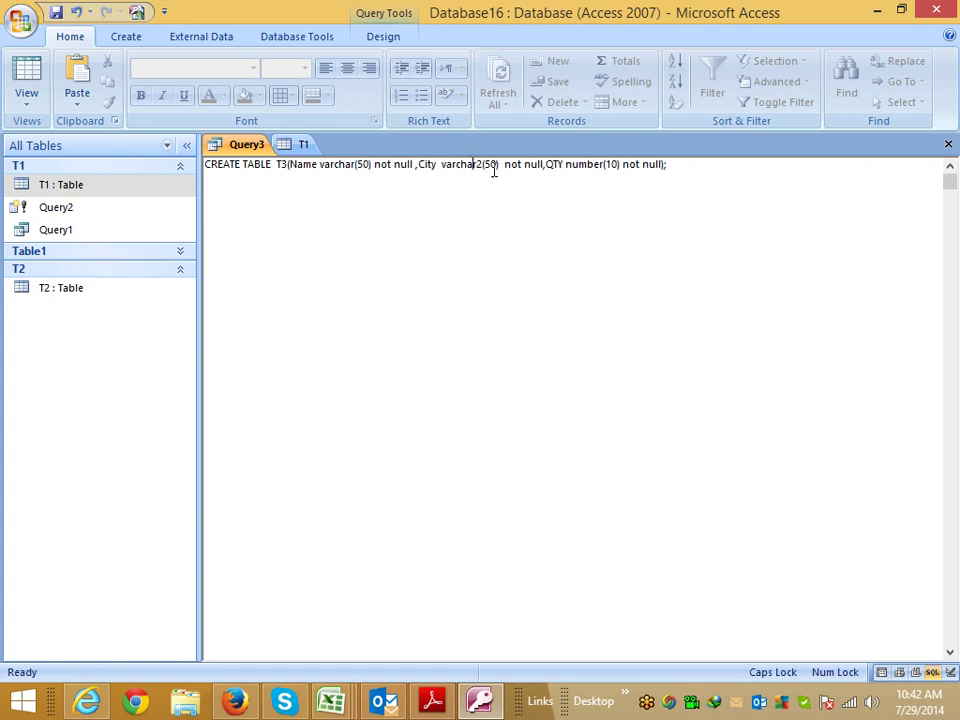
key(alt+Tab)
click(14, 52)
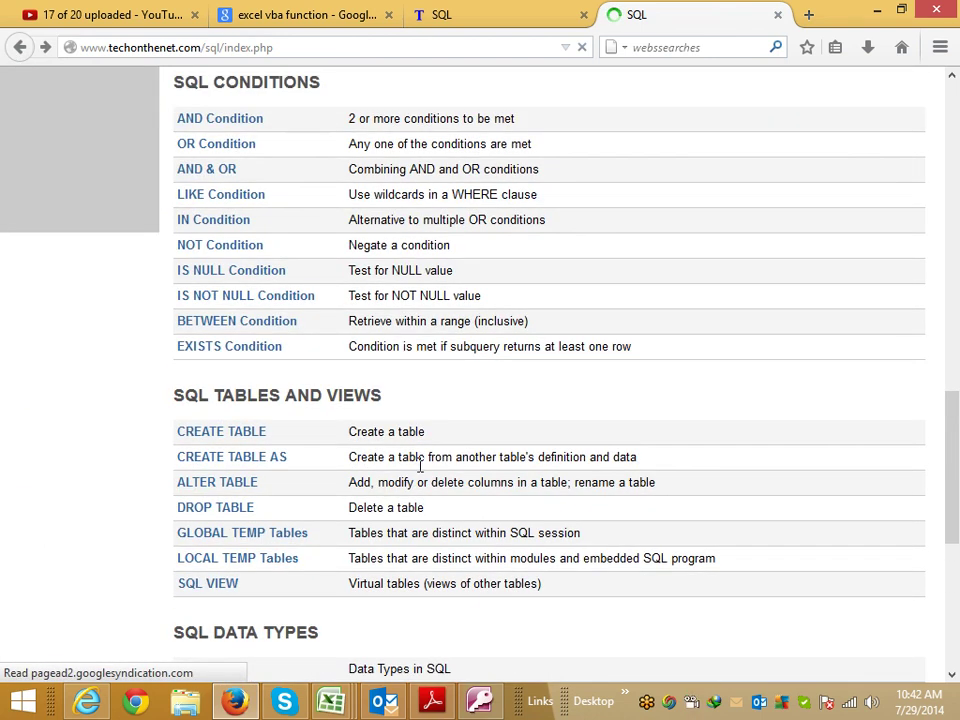
Step: Open the CREATE TABLE AS and ALTER TABLE pages in new tabs
scroll(420, 465, up, 3)
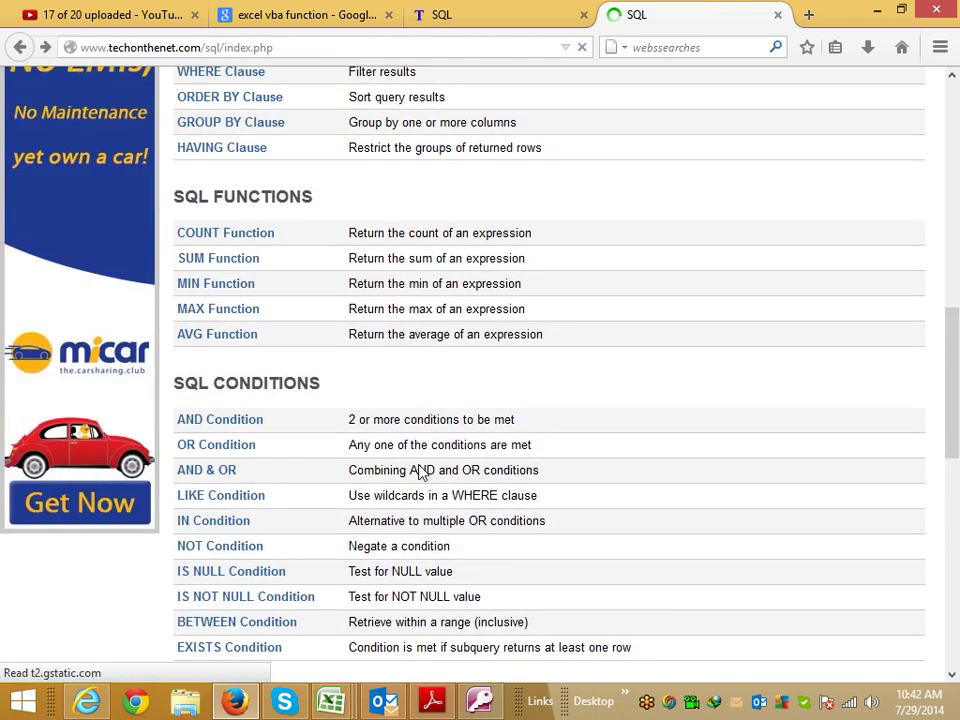
scroll(420, 470, up, 2)
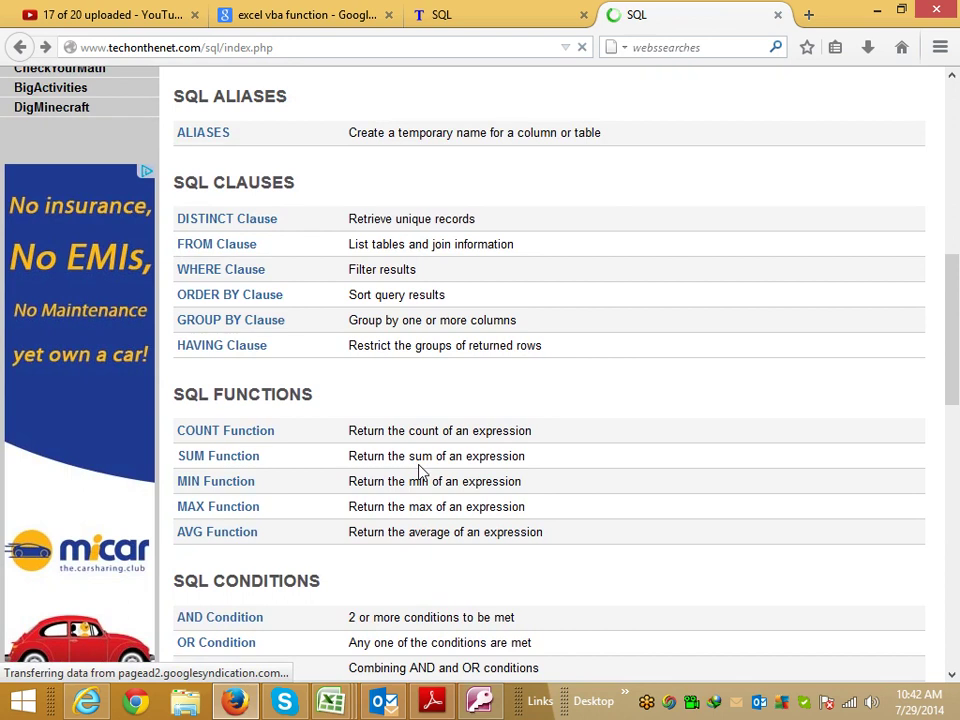
scroll(420, 470, down, 4)
scroll(420, 471, down, 1)
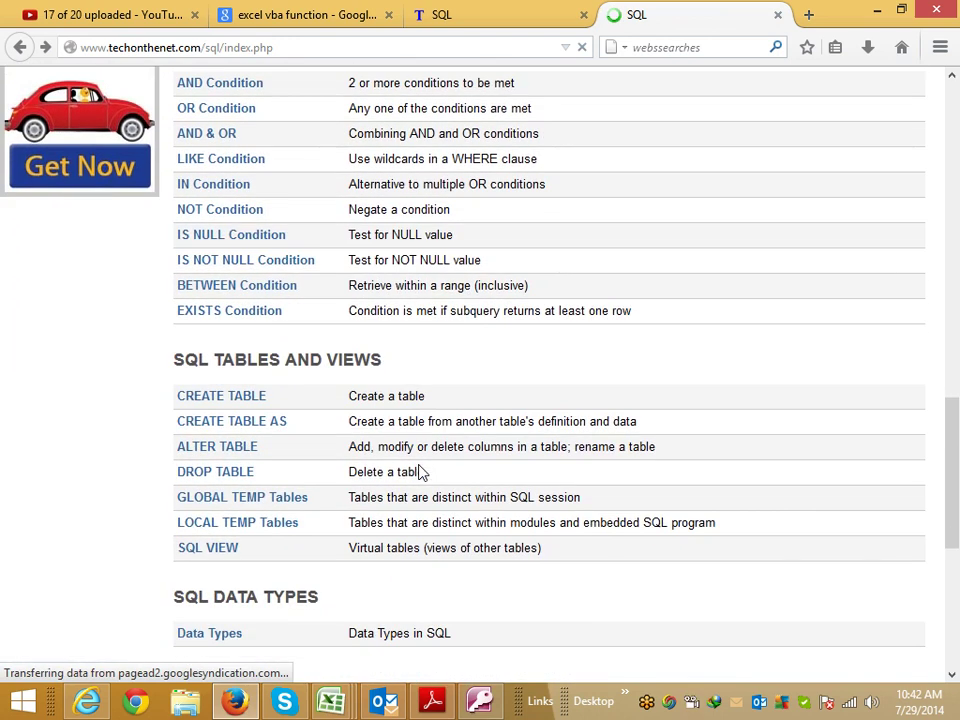
scroll(420, 472, down, 1)
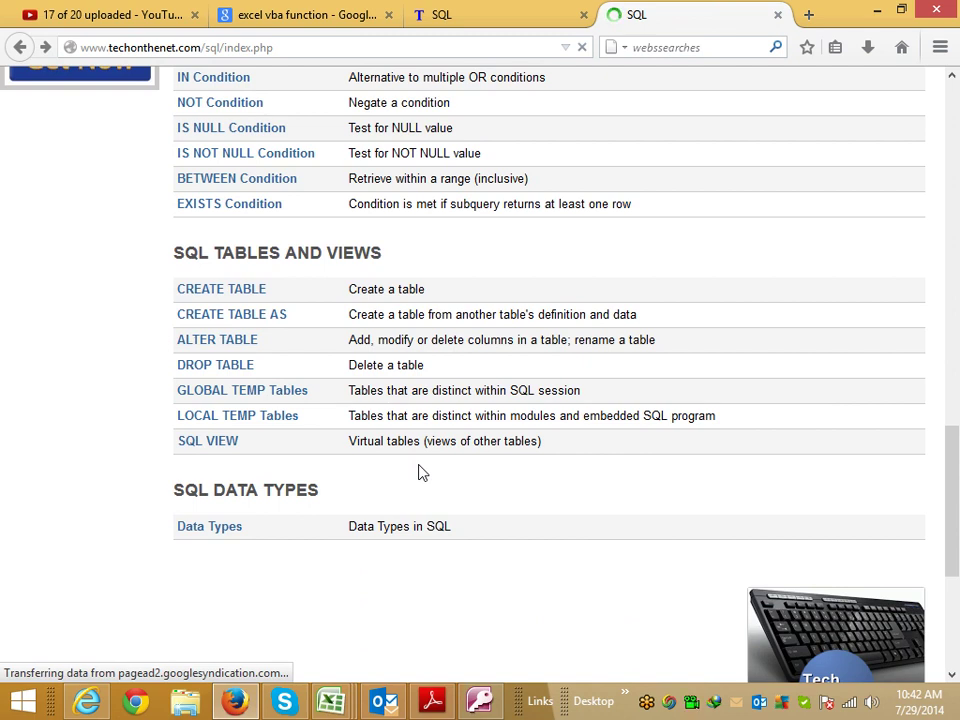
double_click(480, 316)
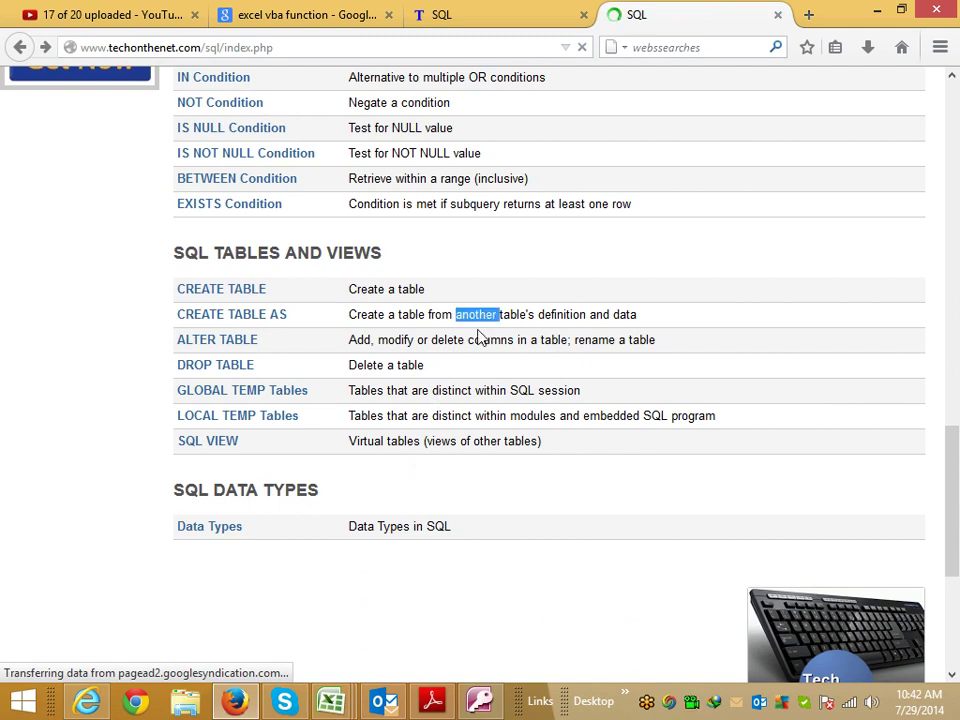
double_click(367, 314)
right_click(246, 326)
key(Escape)
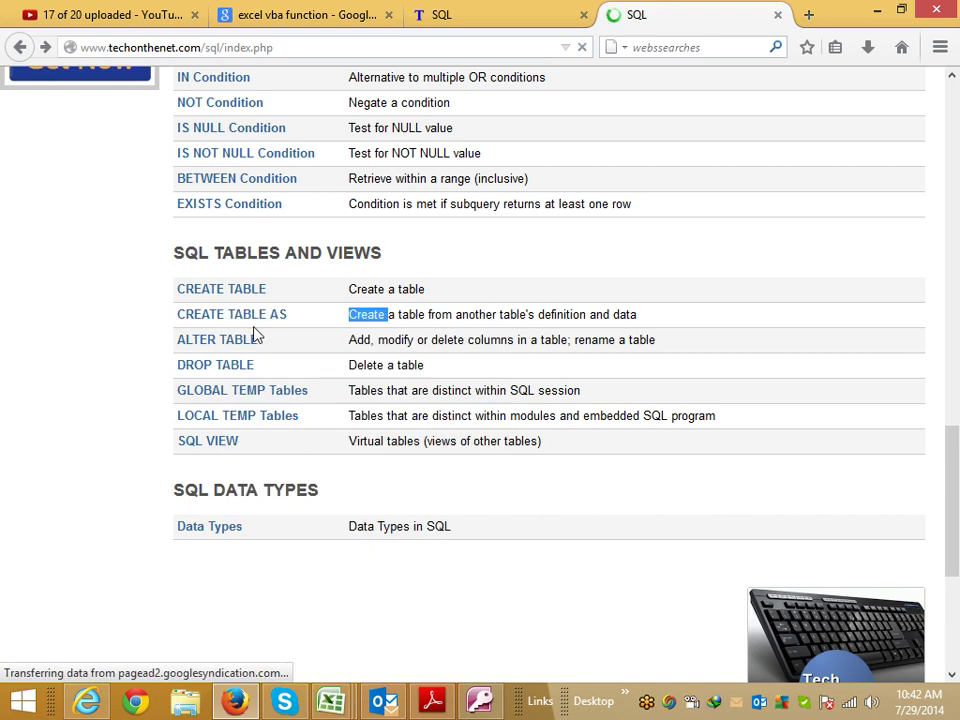
click(101, 360)
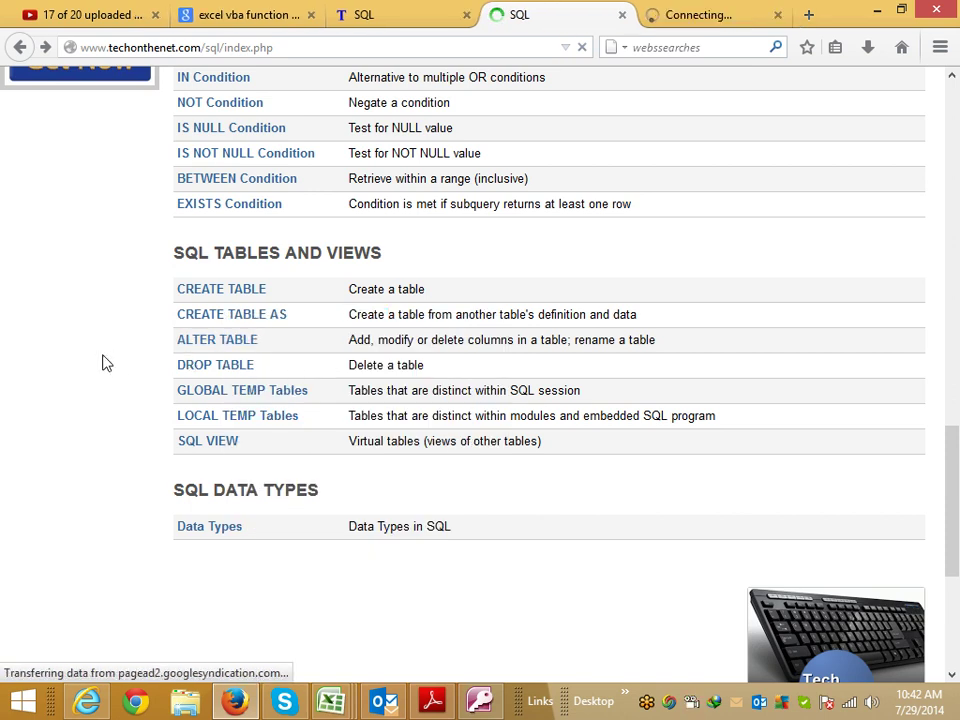
right_click(250, 345)
click(317, 359)
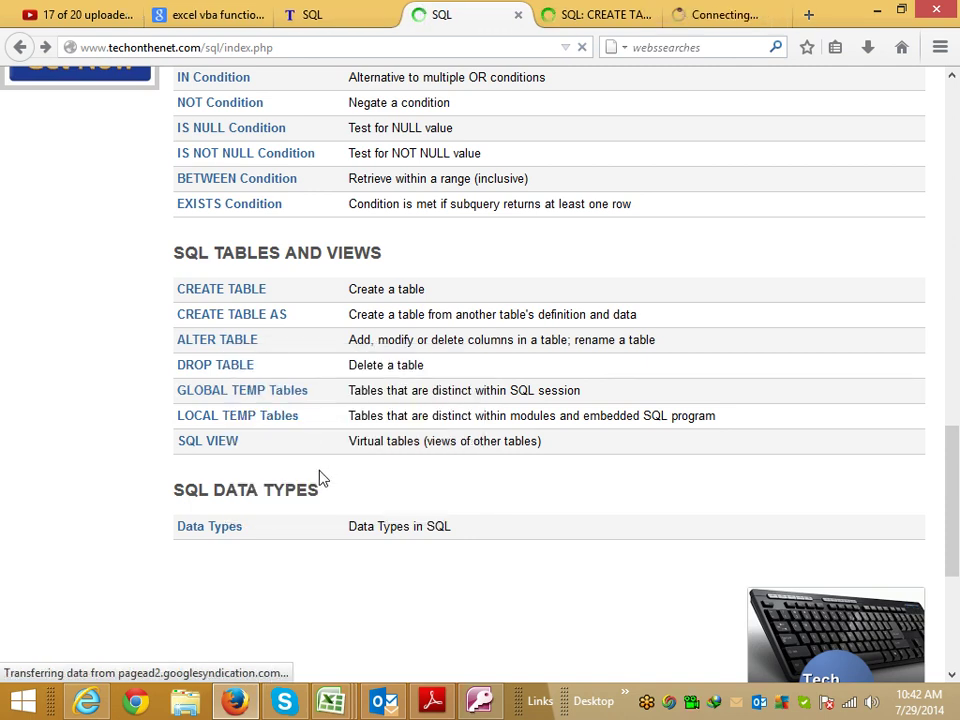
Step: Open the SQL Data Types reference and locate the char(x) syntax
click(216, 528)
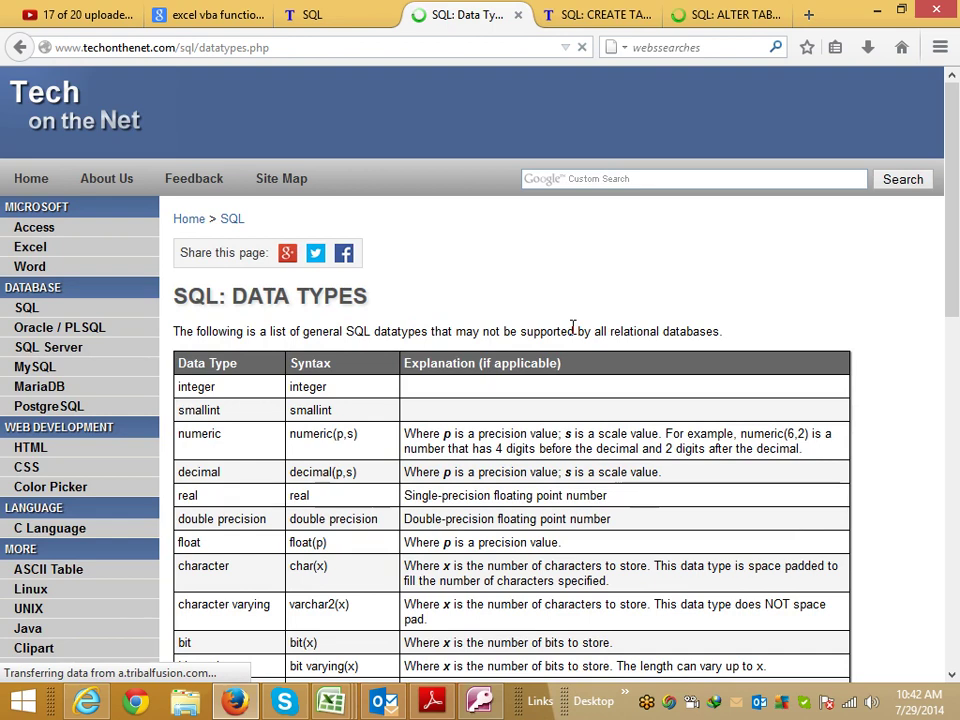
scroll(572, 328, down, 3)
scroll(572, 330, down, 1)
scroll(574, 334, down, 3)
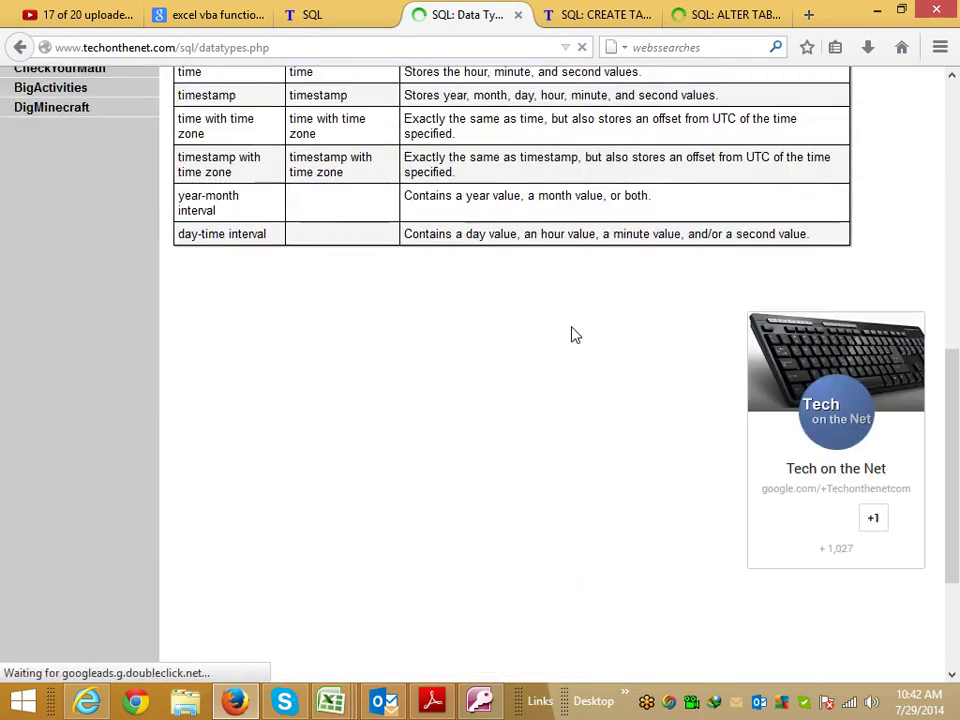
scroll(575, 334, down, 2)
scroll(574, 334, up, 4)
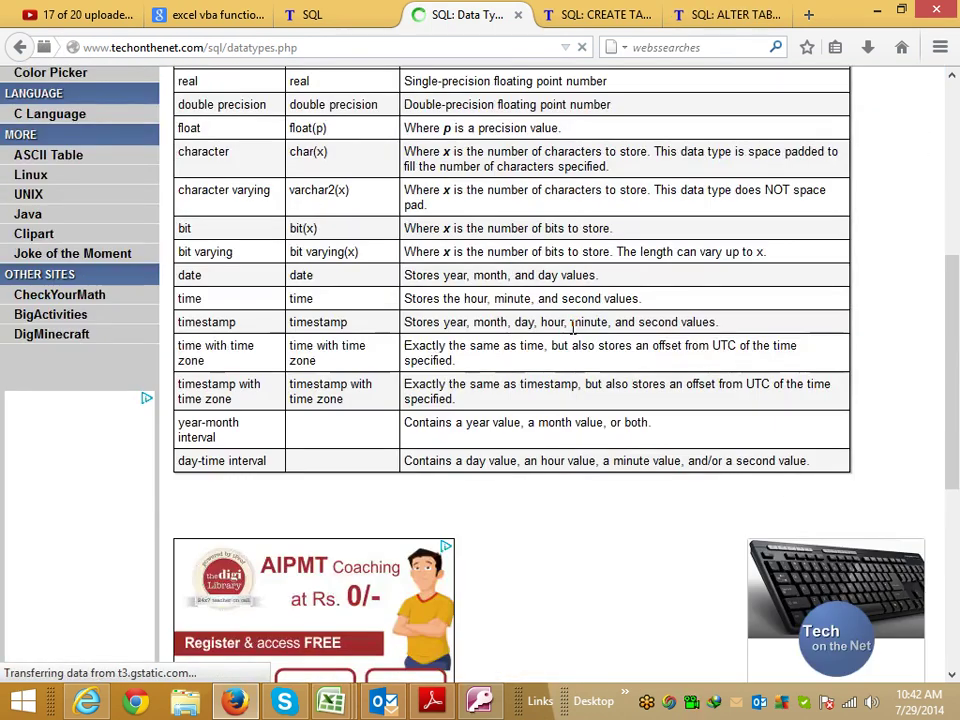
scroll(572, 330, up, 2)
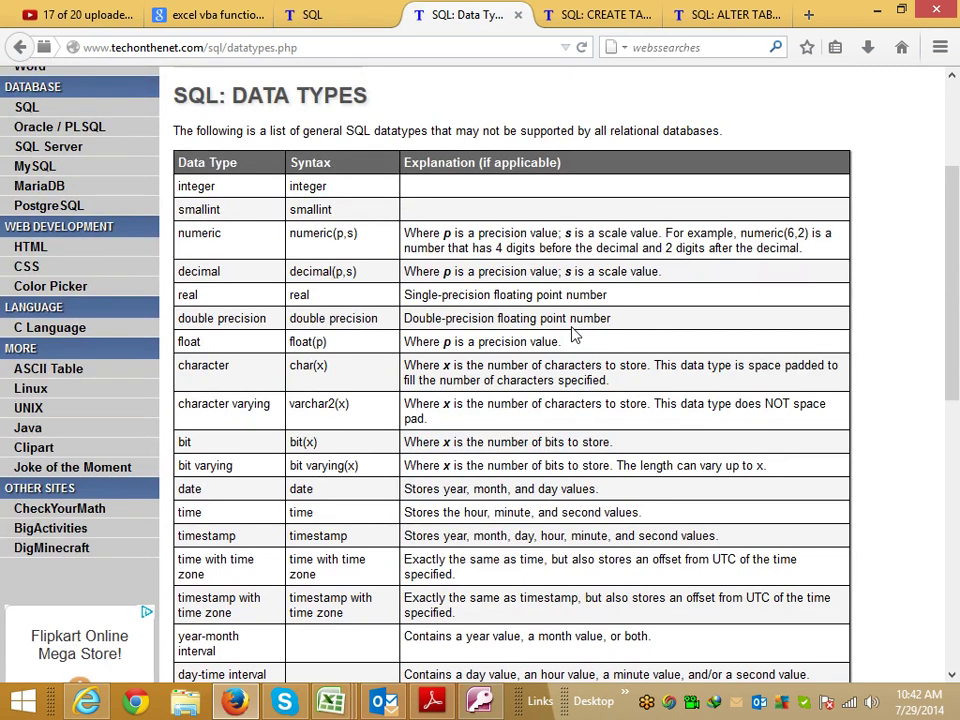
double_click(300, 366)
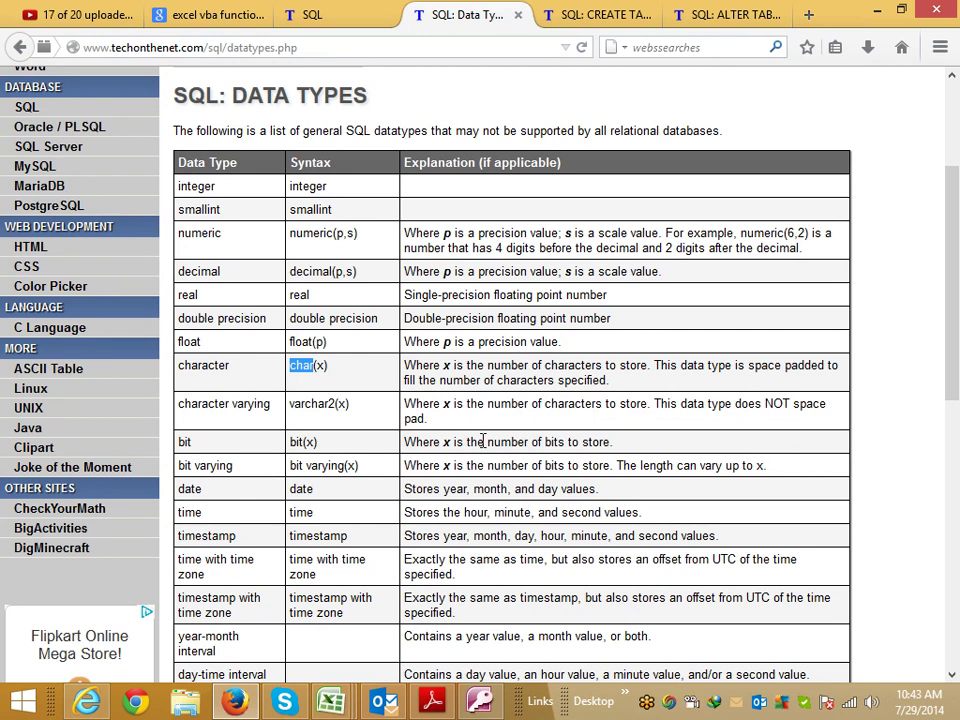
Step: Highlight the varchar2 and char entries in the SQL data types table to compare them
double_click(319, 405)
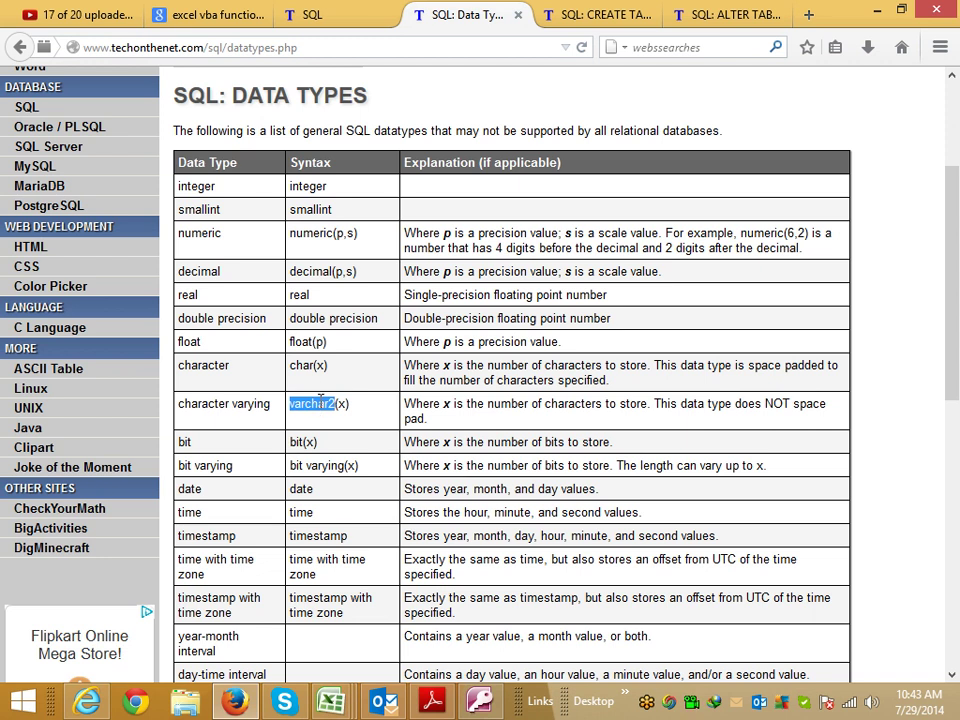
double_click(303, 367)
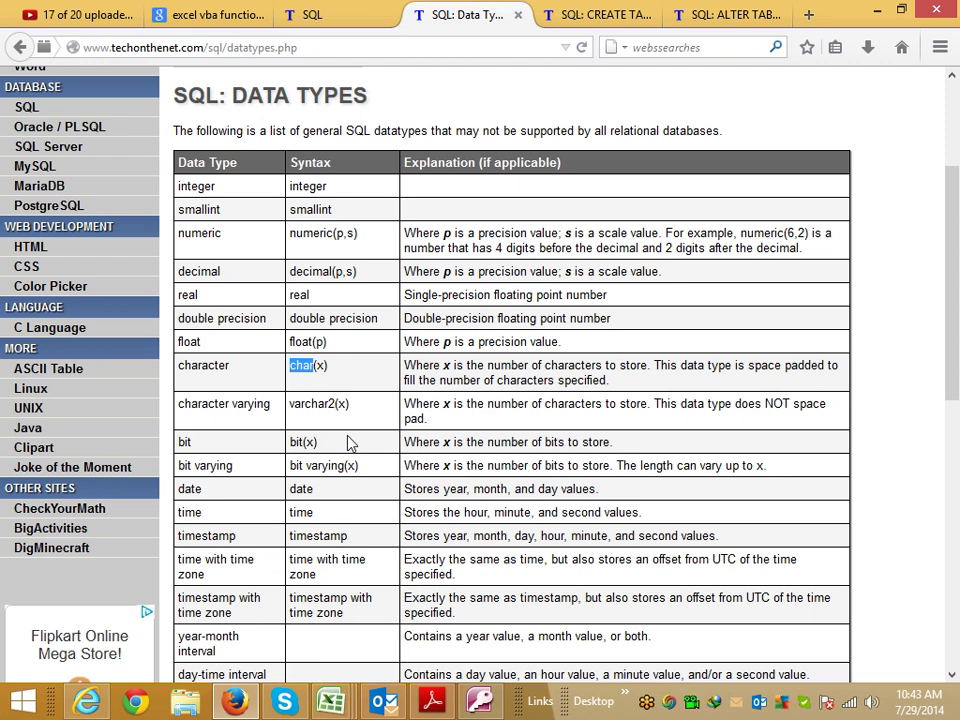
Step: Change the Name and City column types from varchar and varchar2 to char
key(alt+Tab)
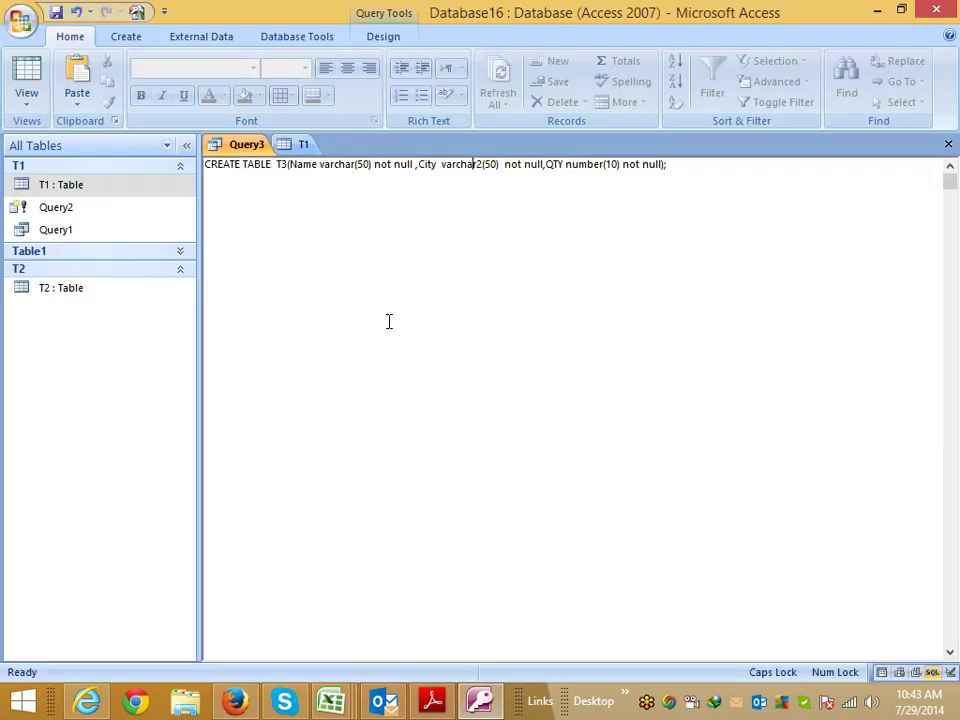
double_click(352, 166)
text(char)
double_click(445, 165)
text(char)
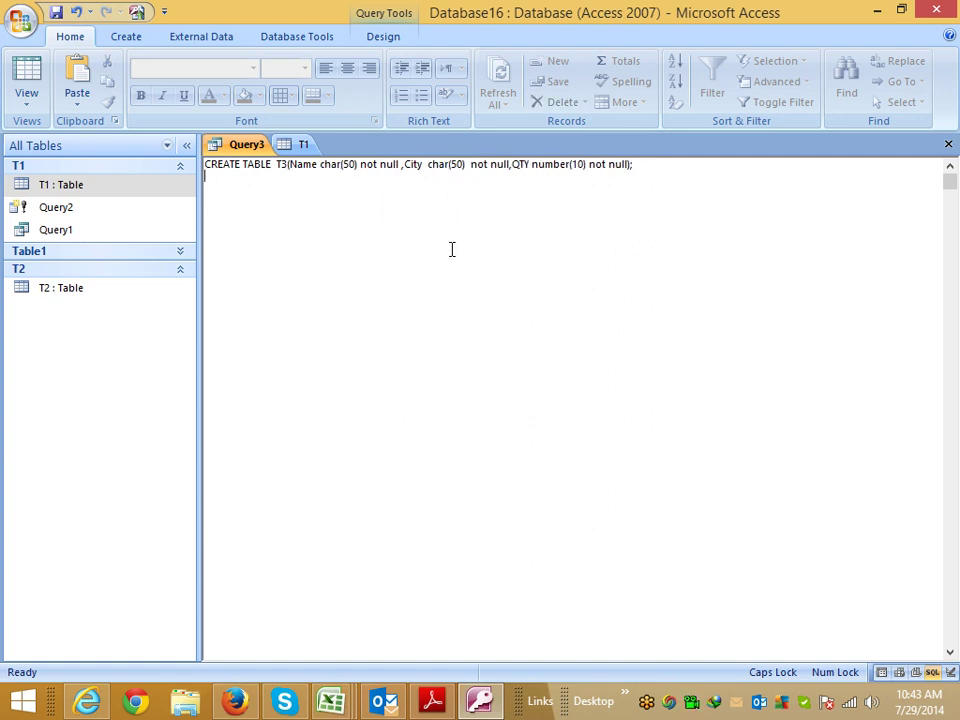
Step: Save Query3, dismiss the CREATE TABLE syntax error, and inspect the QTY column's not null
click(949, 145)
click(420, 402)
click(490, 282)
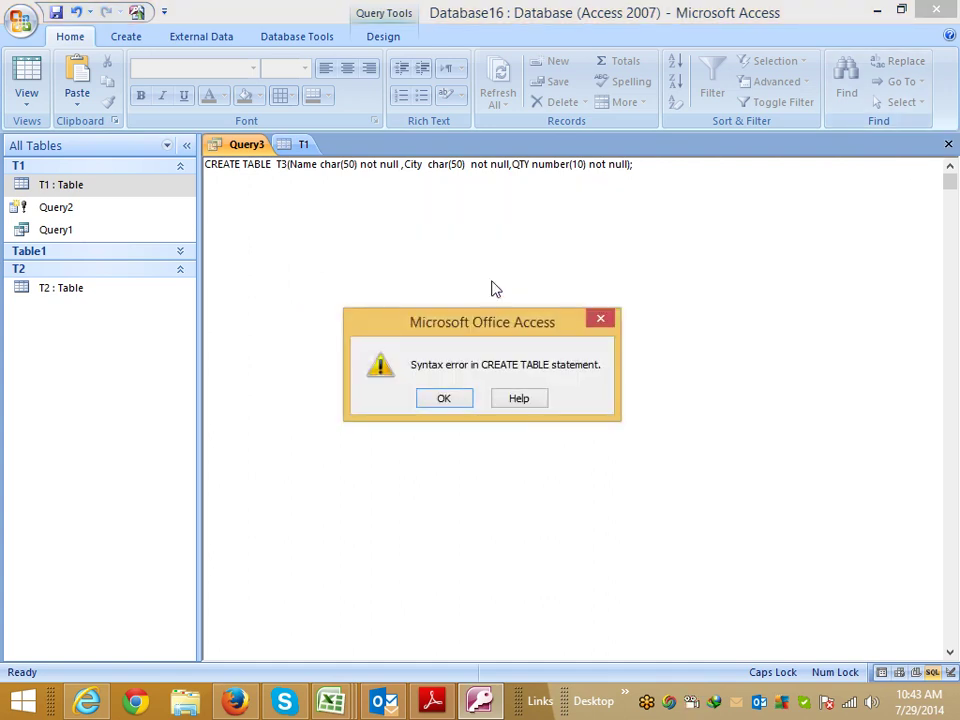
click(433, 399)
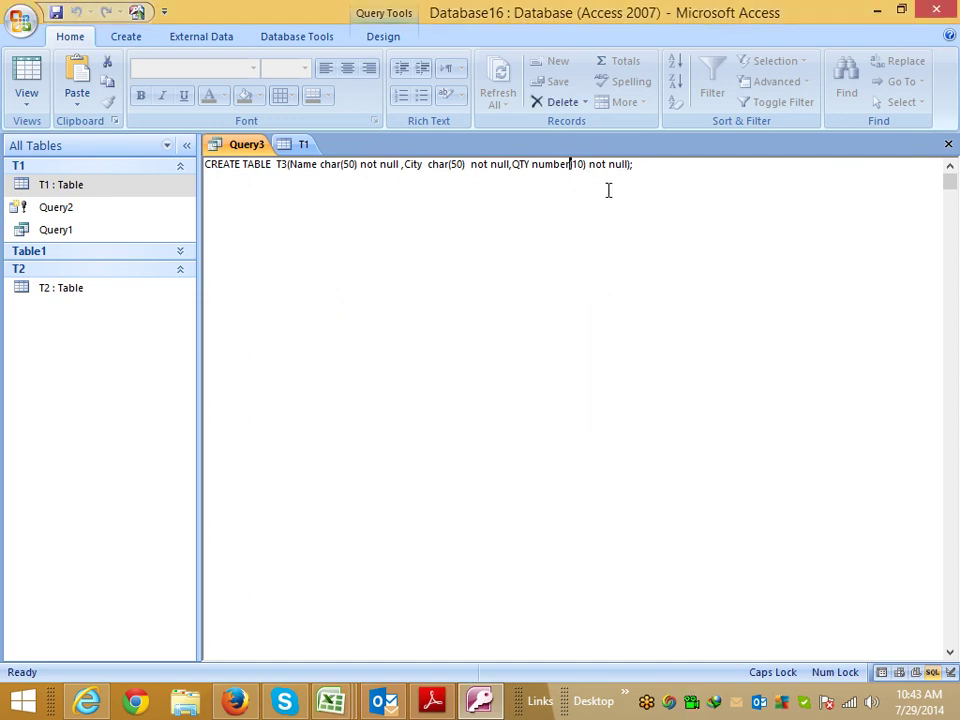
double_click(598, 167)
click(285, 166)
Step: Bring up the SQL CREATE TABLE AS reference page and read through it
key(alt+Tab)
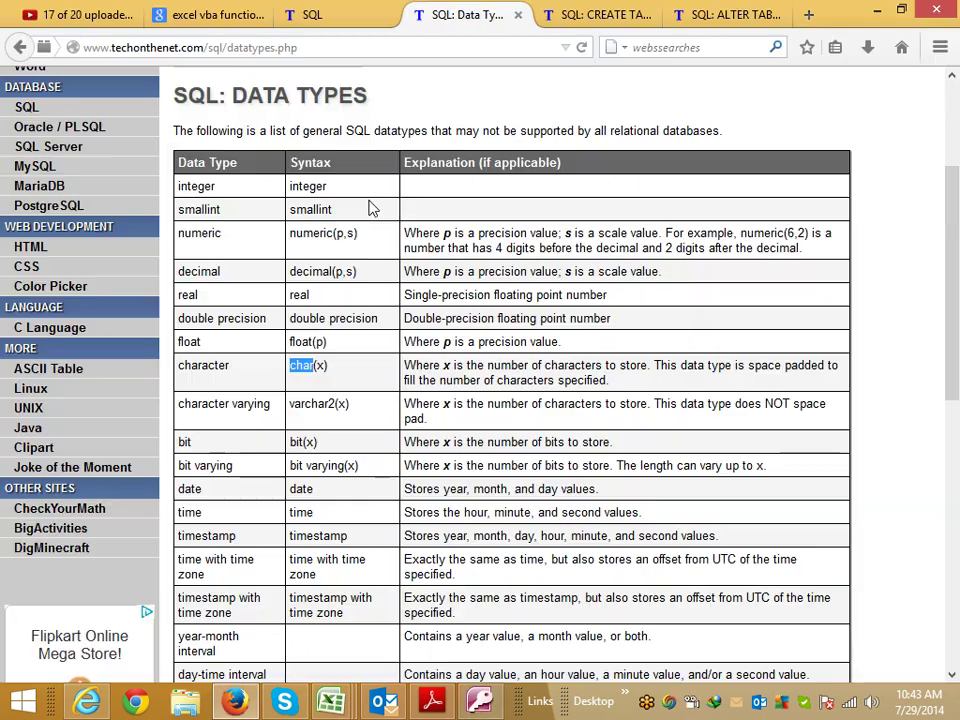
scroll(347, 197, up, 3)
click(580, 12)
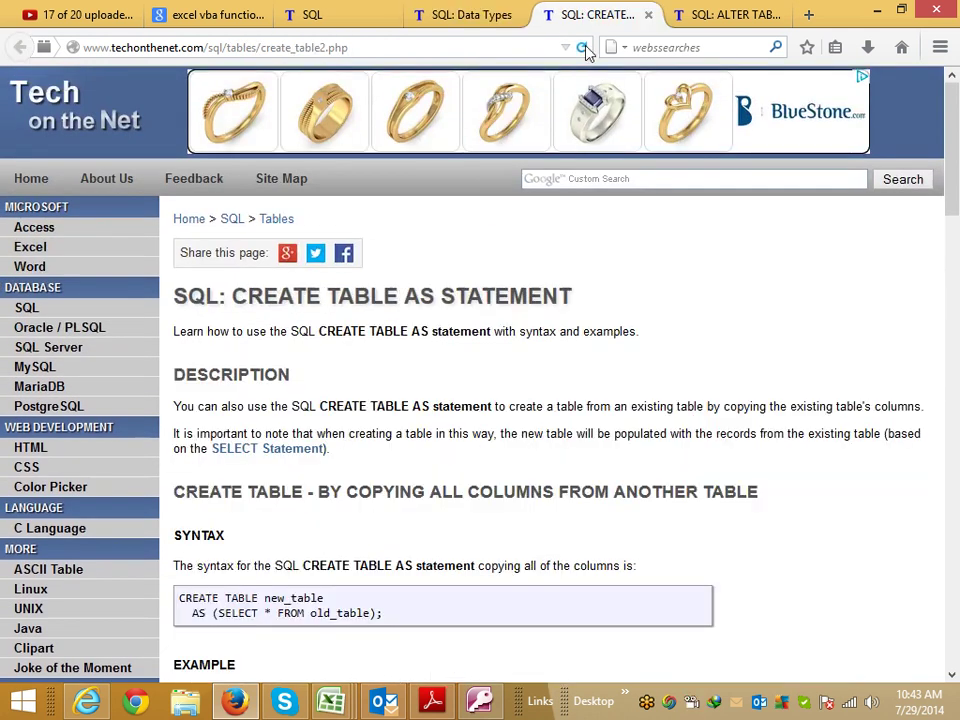
scroll(596, 241, down, 4)
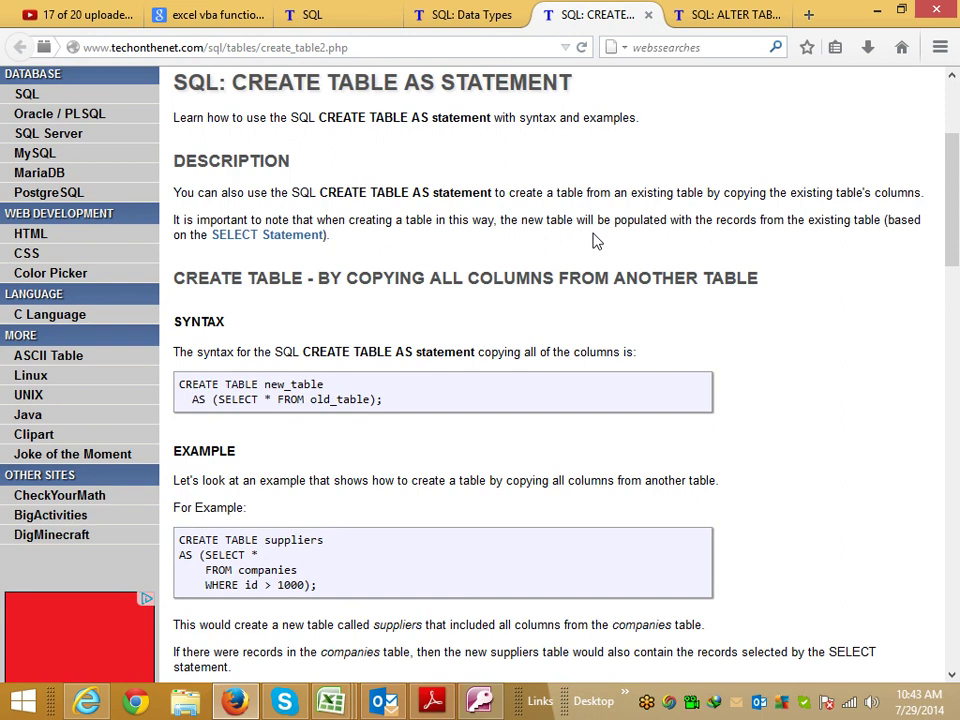
scroll(596, 241, down, 2)
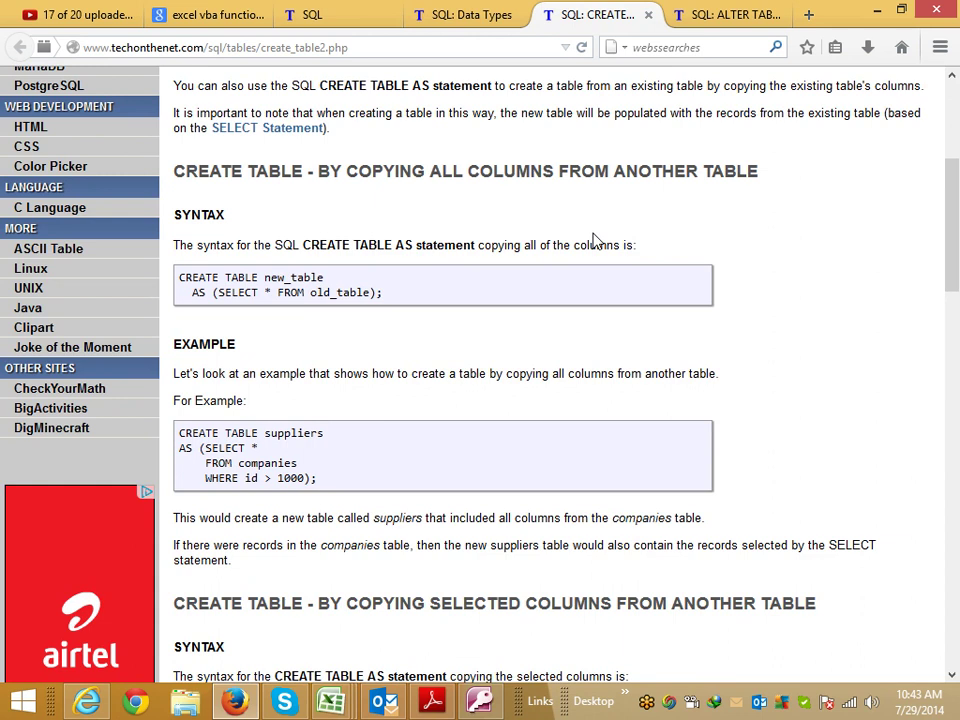
scroll(593, 241, down, 2)
scroll(593, 241, up, 4)
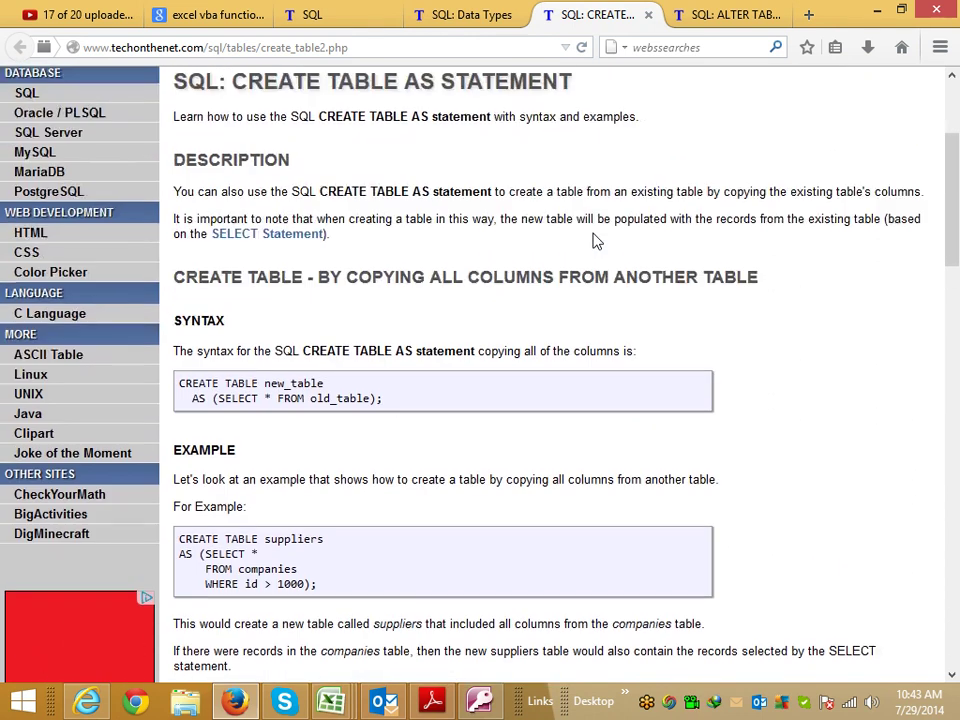
Step: Delete the old CREATE TABLE T3 statement and select the example's CREATE TABLE suppliers line
key(alt+Tab)
drag(634, 164, 206, 164)
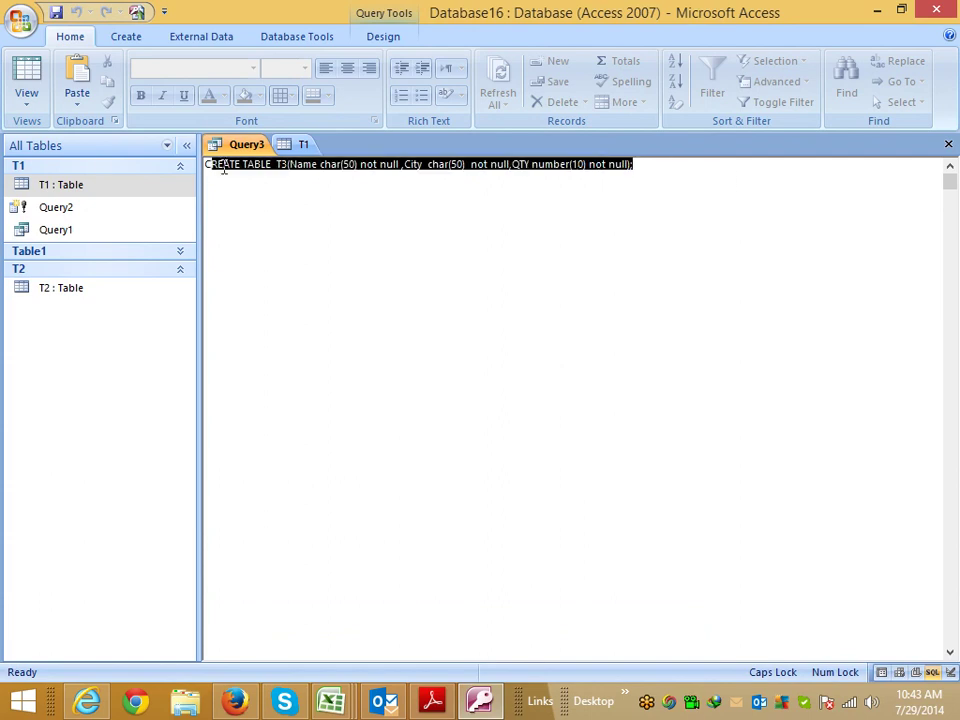
key(Delete)
key(alt+Tab)
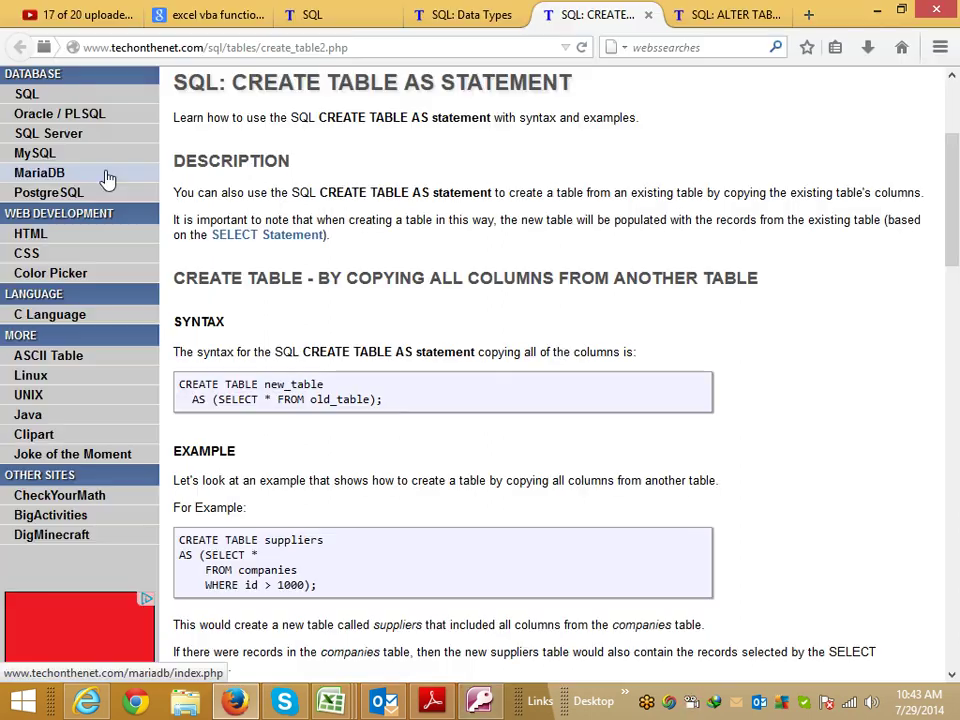
scroll(250, 528, down, 4)
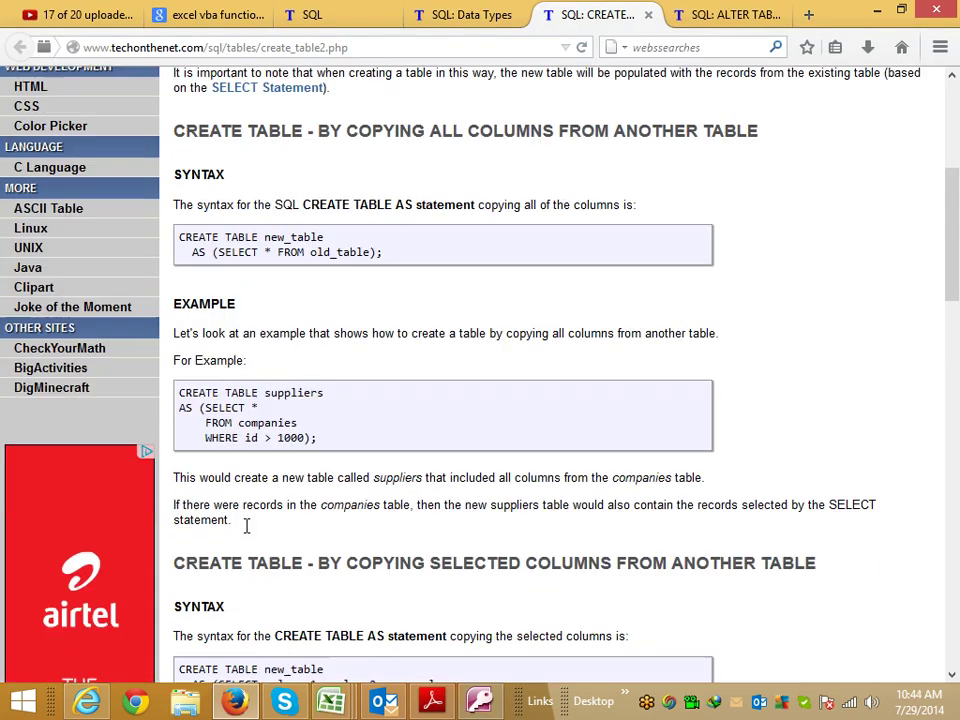
drag(180, 326, 364, 339)
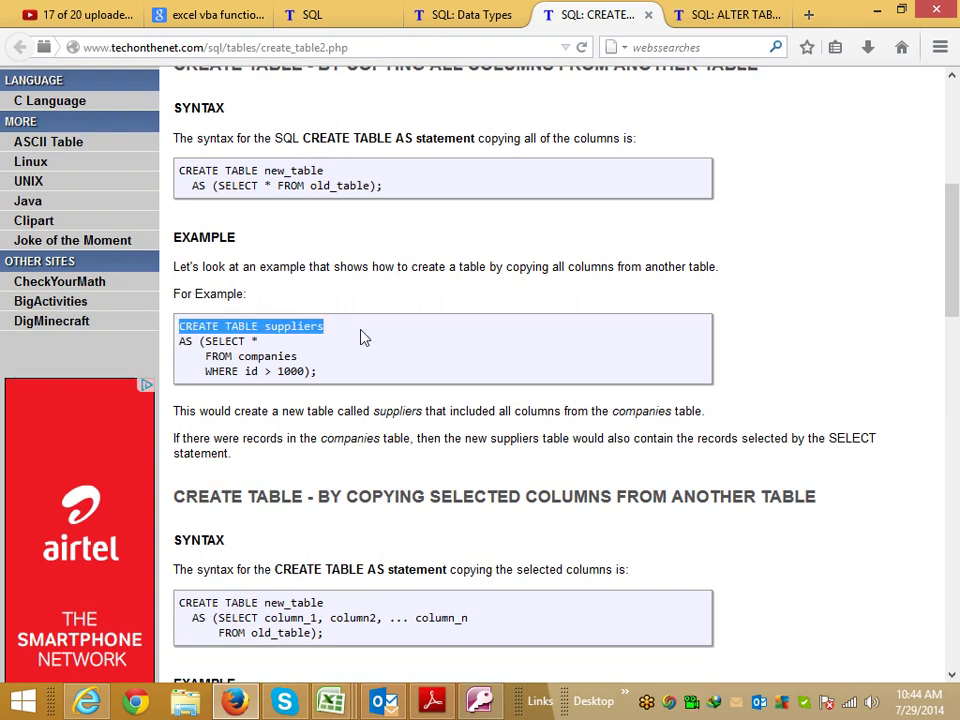
Step: Enter CREATE TABLE t3 and add the example's AS (SELECT * line beneath it
key(alt+Tab)
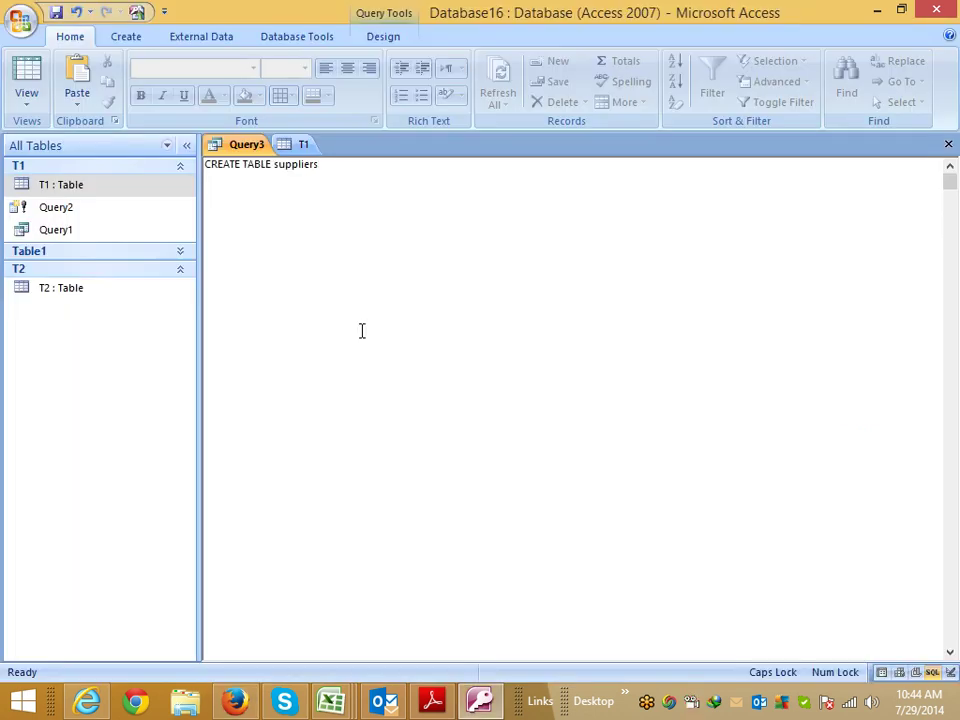
key(BackSpace)
key(BackSpace)
key(BackSpace)
key(BackSpace)
key(BackSpace)
key(BackSpace)
key(BackSpace)
key(BackSpace)
text(3)
key(alt+Tab)
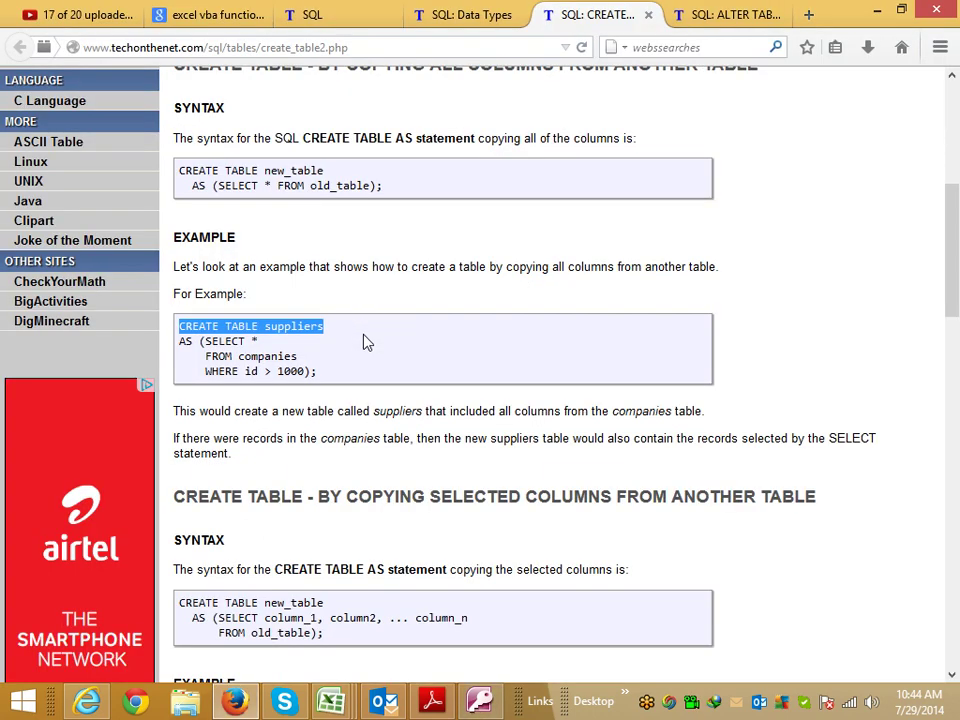
drag(178, 341, 262, 343)
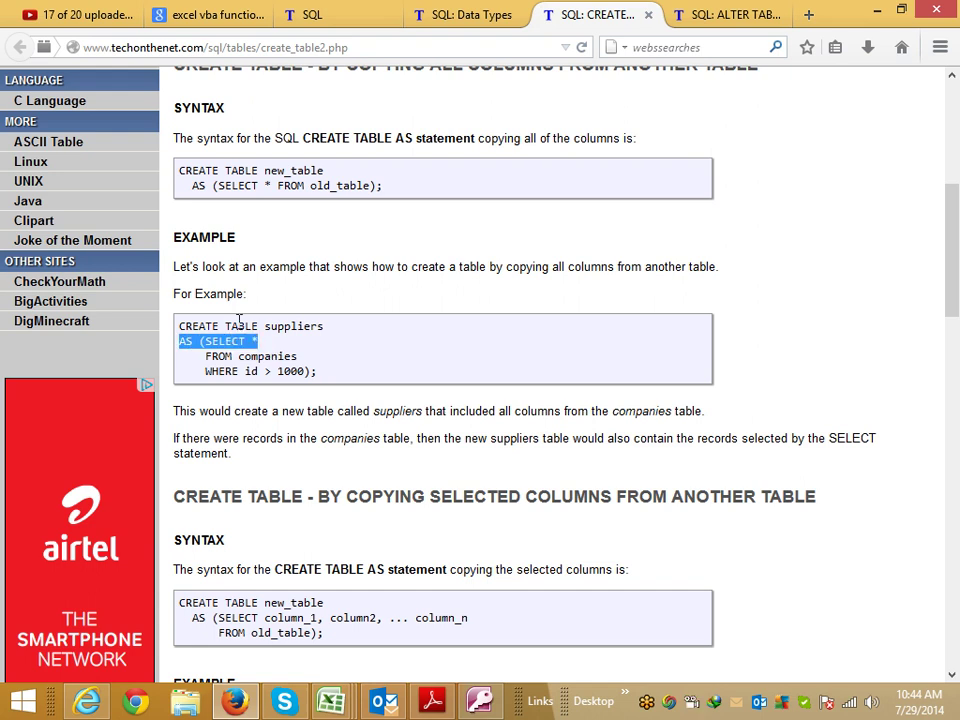
key(alt+Tab)
key(Return)
text(AS (SELECT *)
key(Return)
Step: Add a FROM t1 line copied from the example and recheck it against the reference
key(alt+Tab)
drag(205, 356, 233, 358)
key(ctrl+c)
key(alt+Tab)
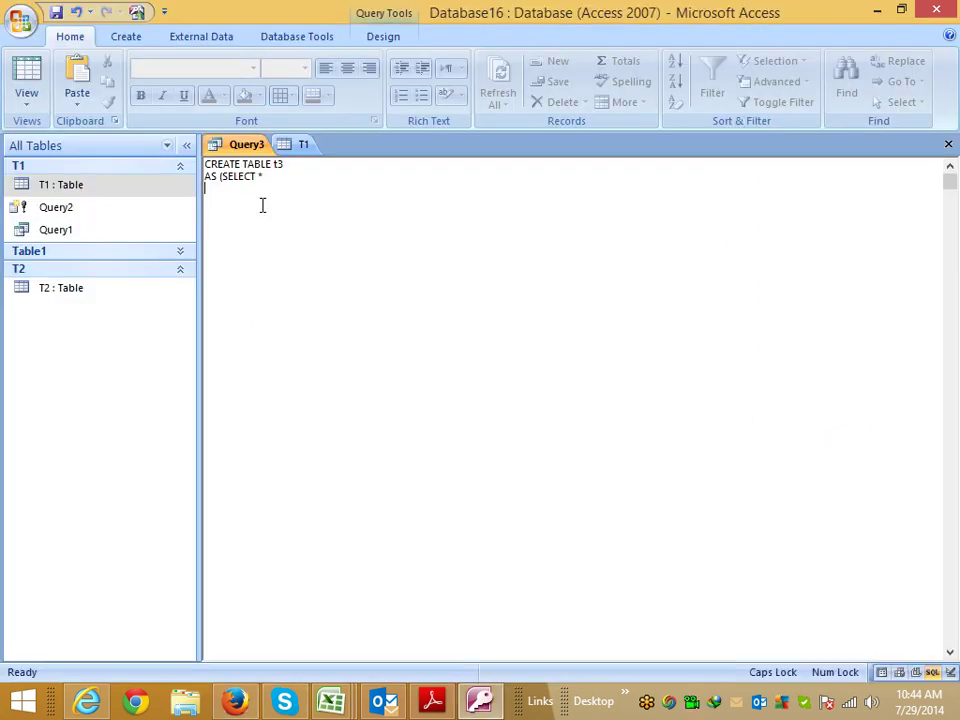
key(ctrl+v)
text(1)
key(Return)
key(alt+Tab)
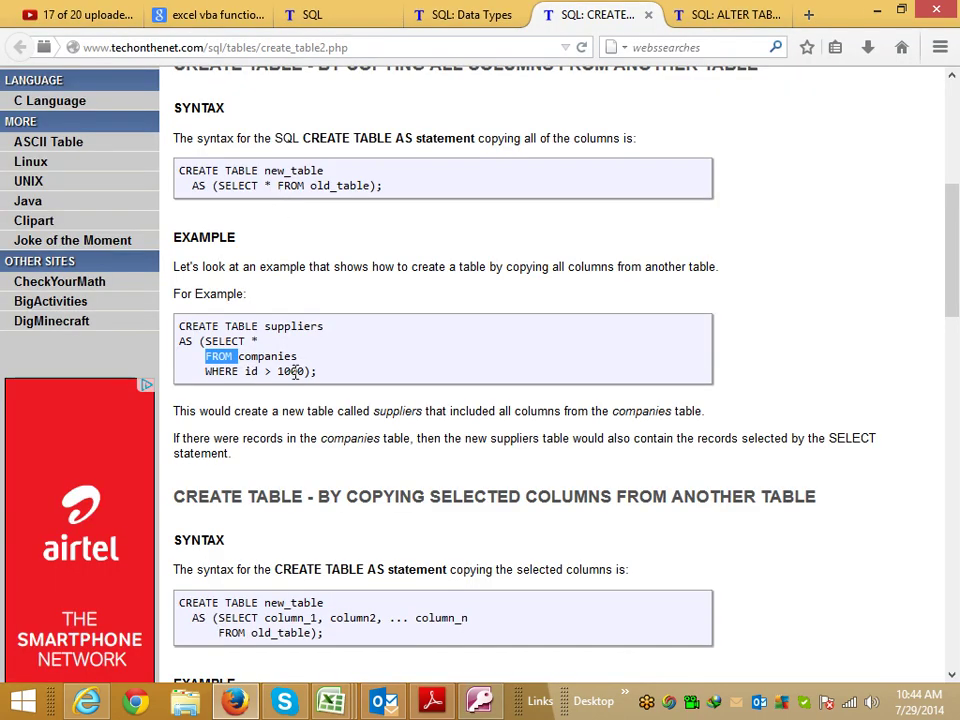
key(alt+Tab)
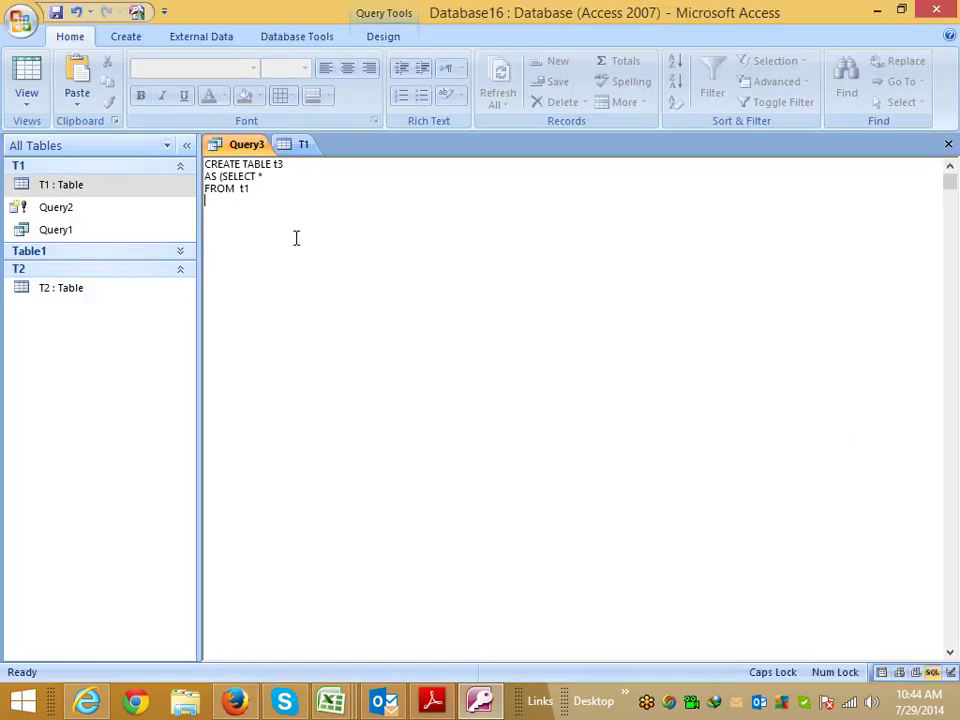
click(272, 192)
key(alt+Tab)
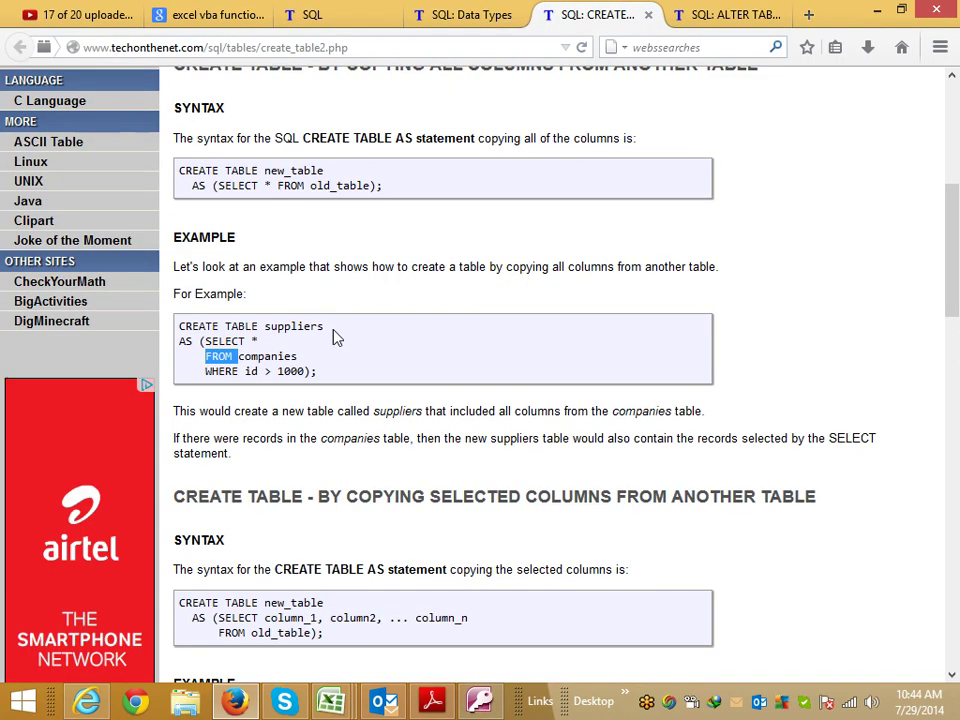
key(alt+Tab)
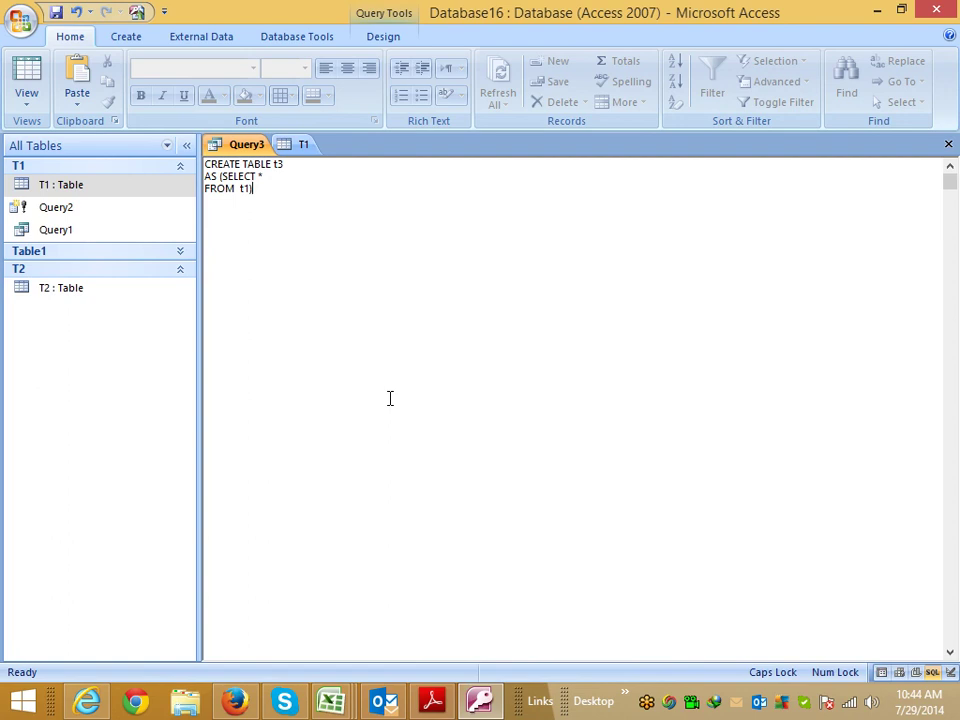
Step: Save Query3 under its existing name and dismiss the resulting CREATE TABLE syntax error
click(231, 197)
click(948, 144)
click(423, 406)
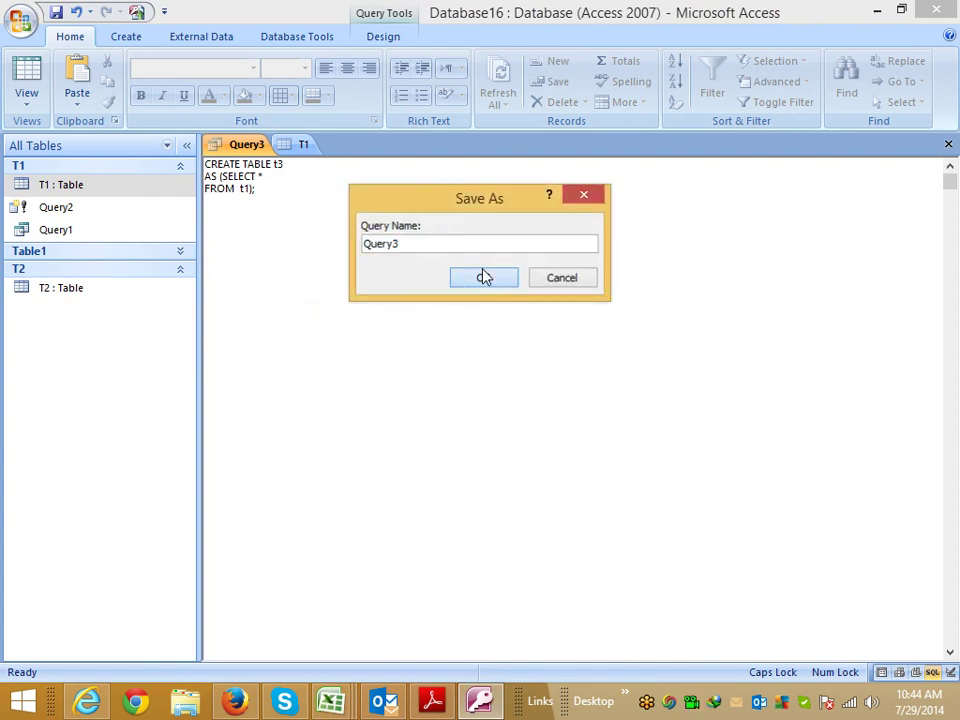
click(484, 277)
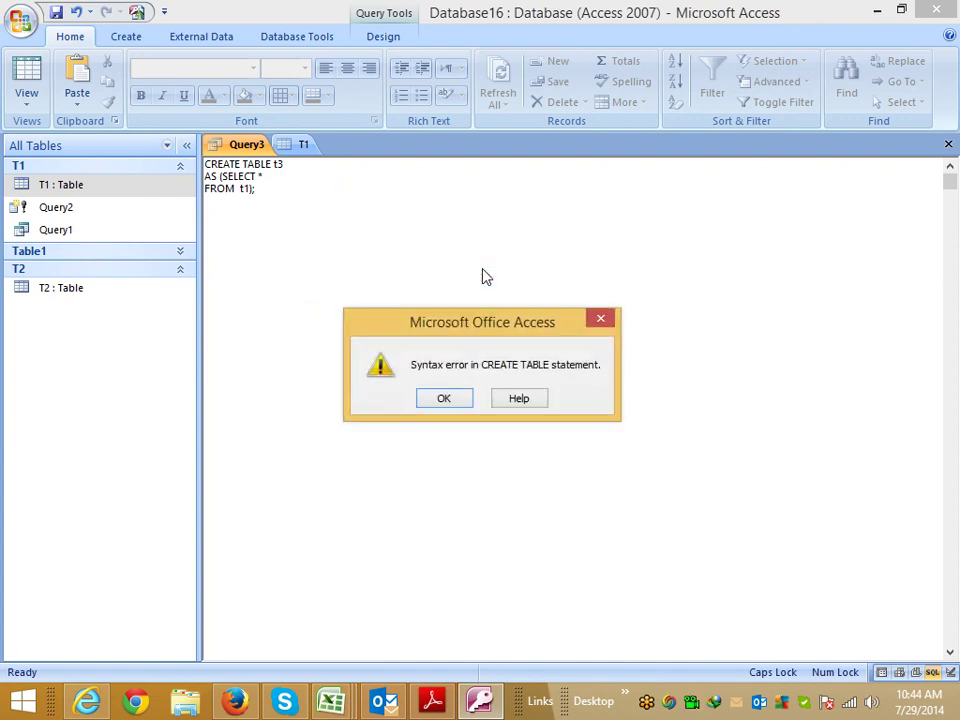
click(465, 405)
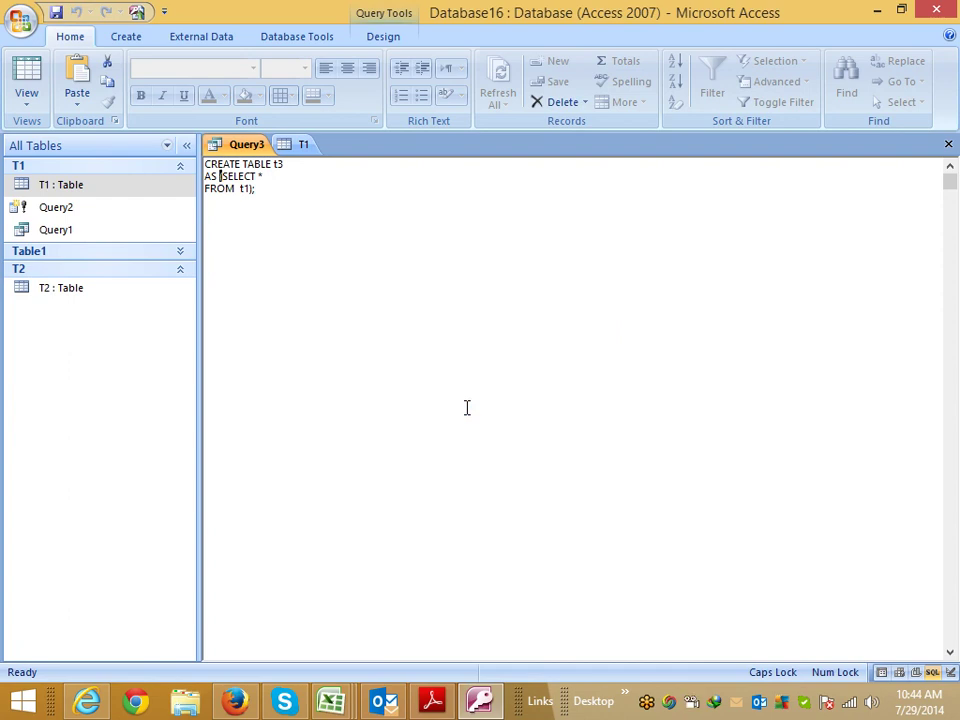
Step: Join the FROM t1); line onto the AS (SELECT * line so the SELECT sits on one line
click(262, 177)
key(Delete)
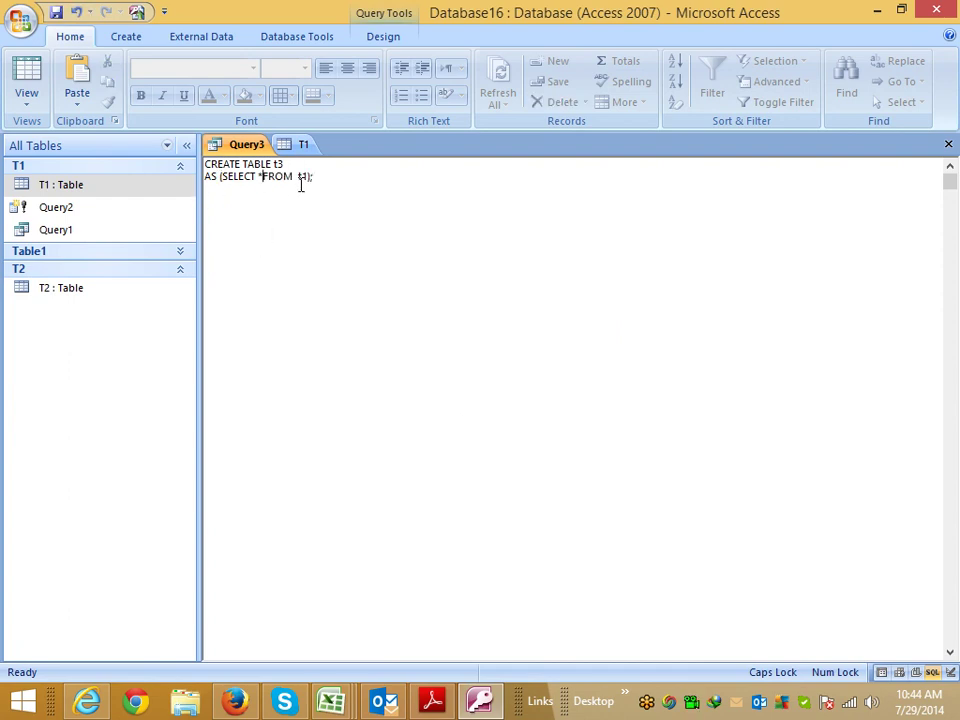
click(334, 214)
key(alt+Tab)
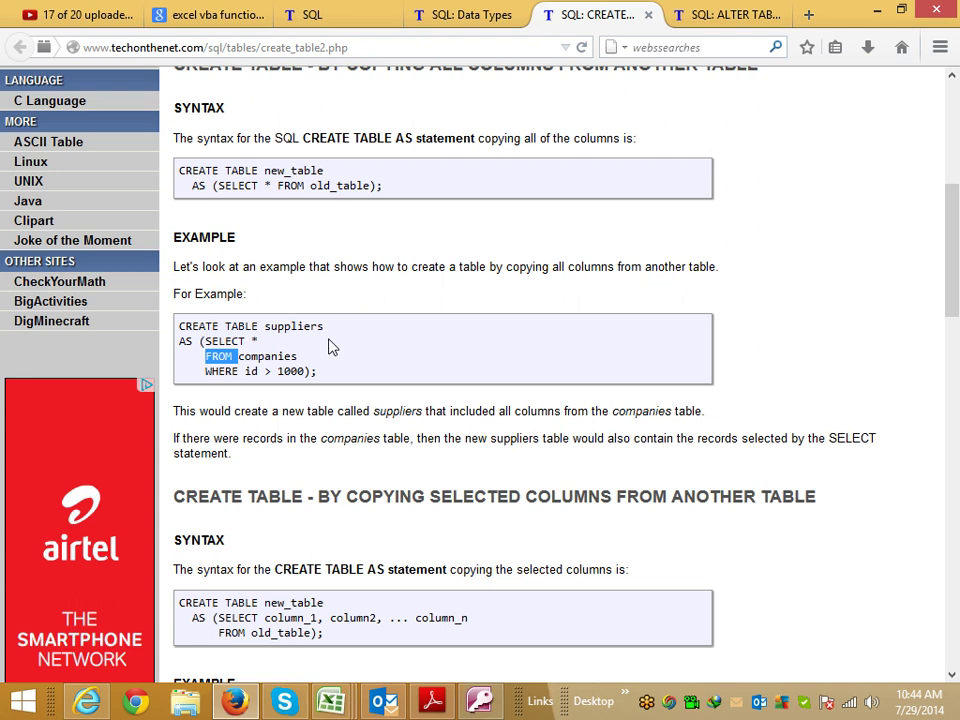
Step: Copy the new_table placeholder from the CREATE TABLE AS syntax and select t3 in Query3
drag(323, 171, 298, 171)
click(335, 178)
double_click(293, 171)
key(ctrl+c)
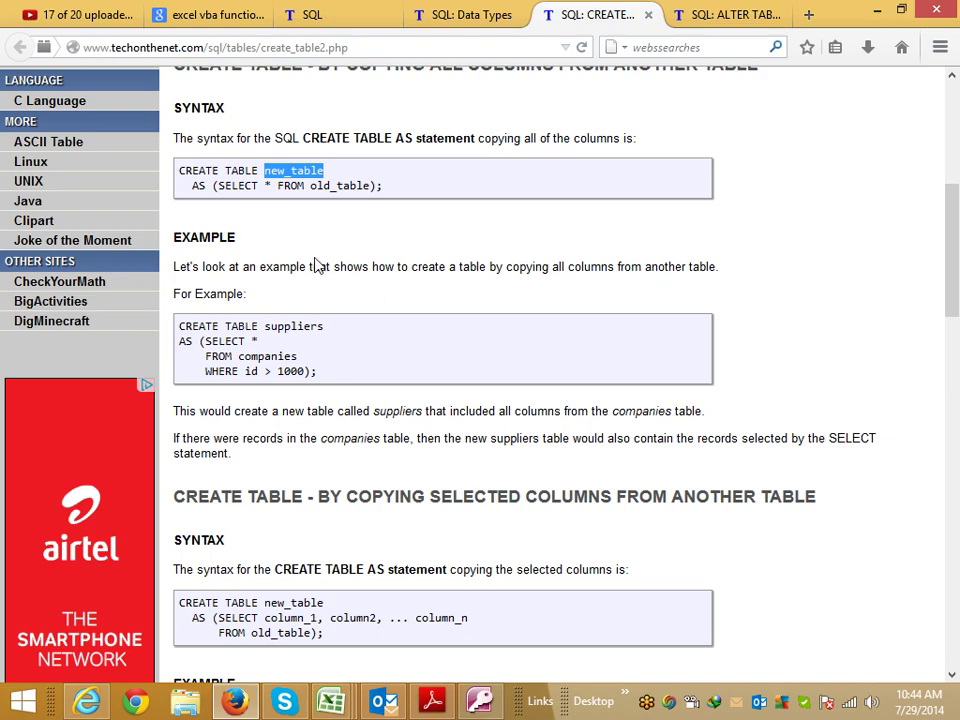
key(alt+Tab)
double_click(279, 164)
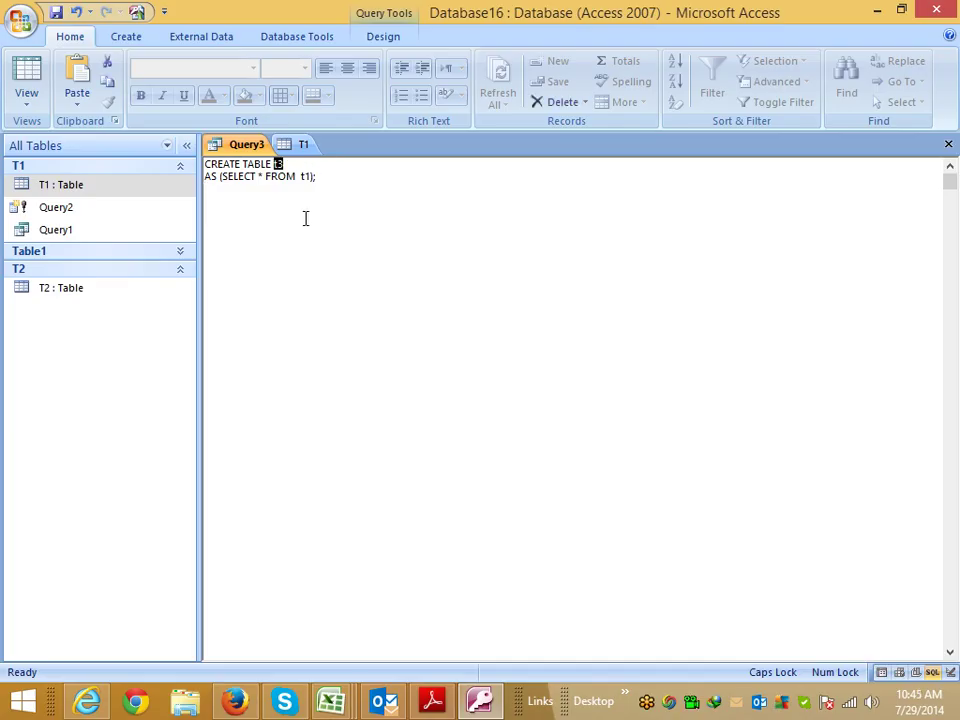
Step: Replace t3 with new_table, save Query3, and dismiss the syntax error
key(ctrl+v)
click(341, 274)
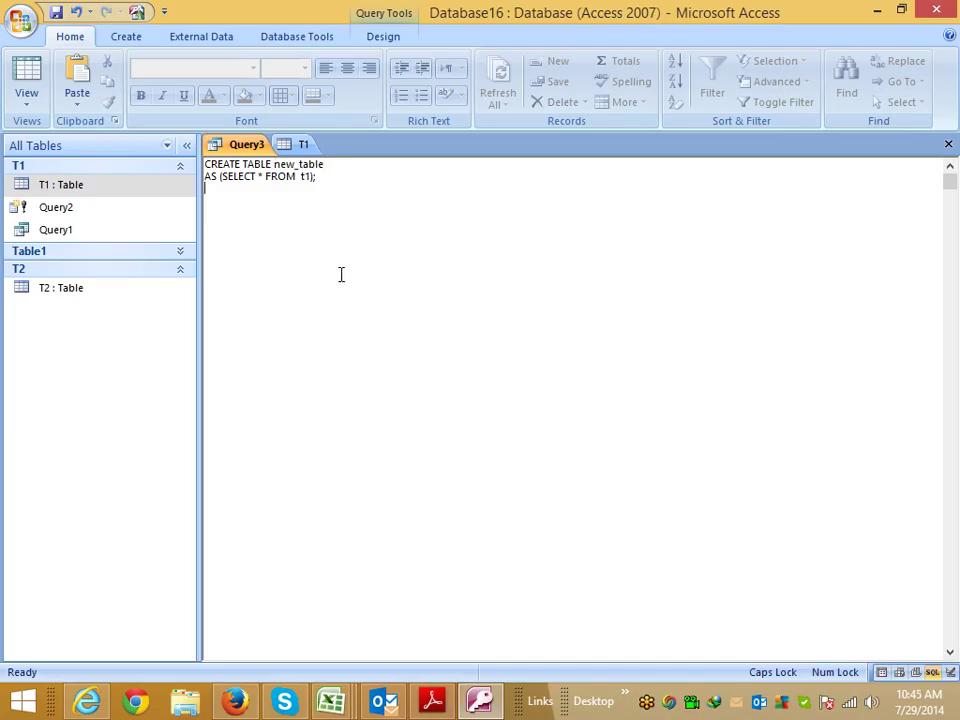
click(948, 144)
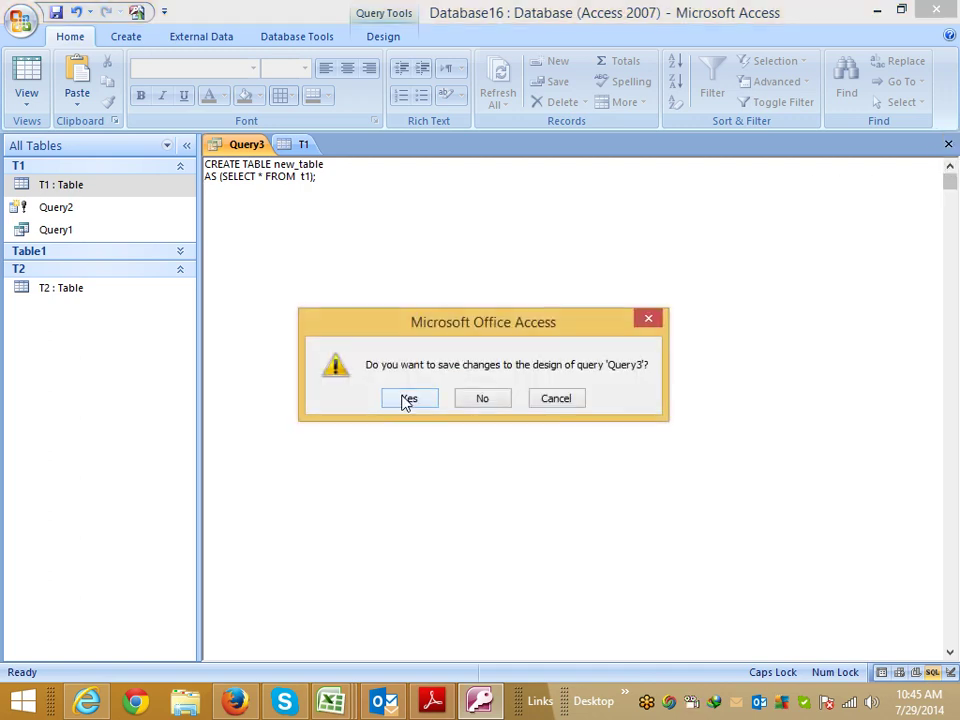
click(407, 398)
click(483, 278)
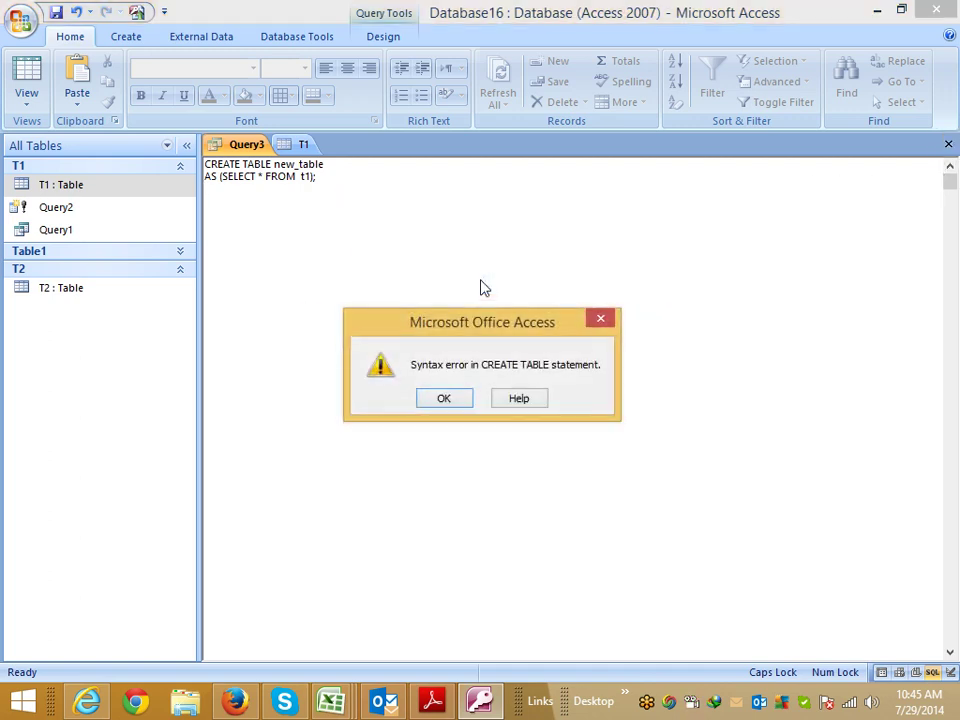
click(450, 398)
Step: Rename the query's target table from new_table to T1
double_click(309, 170)
click(334, 171)
drag(334, 171, 275, 166)
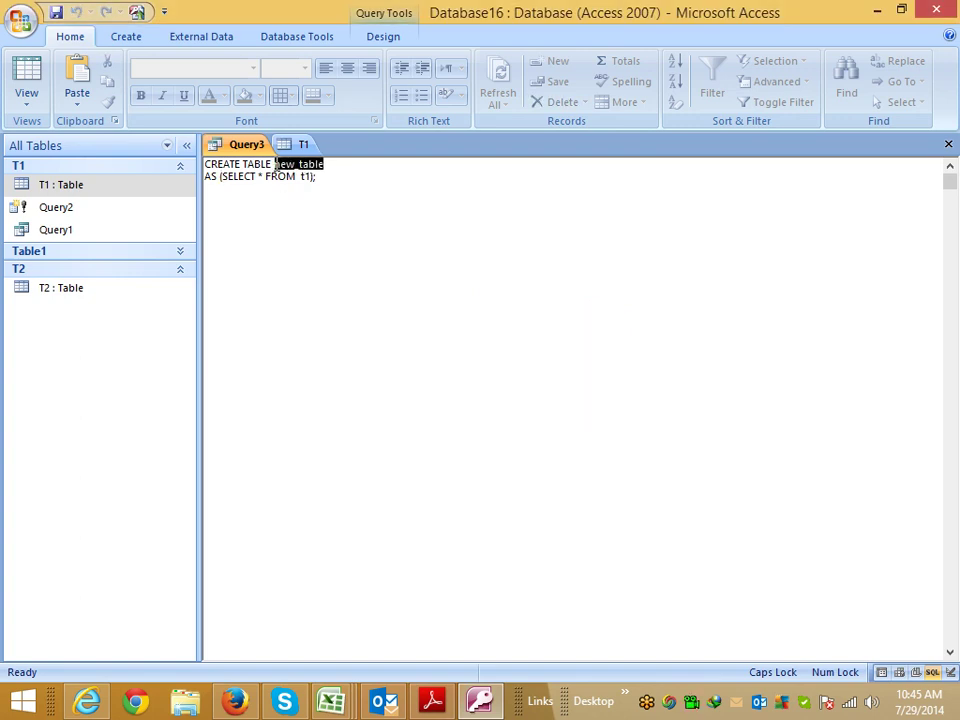
text(T1)
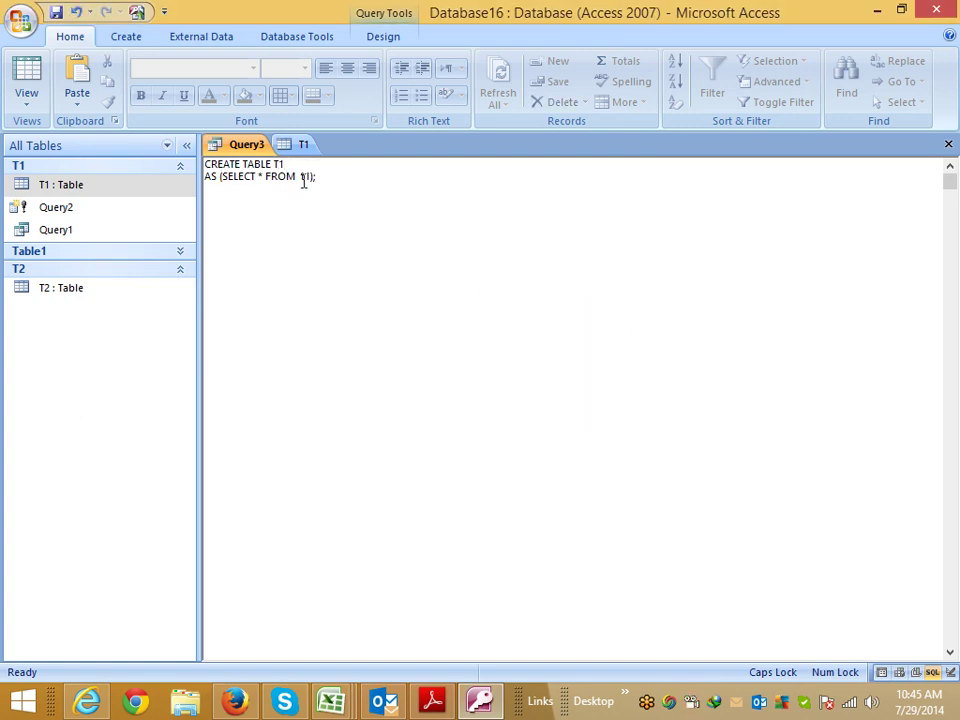
click(298, 202)
key(alt+Tab)
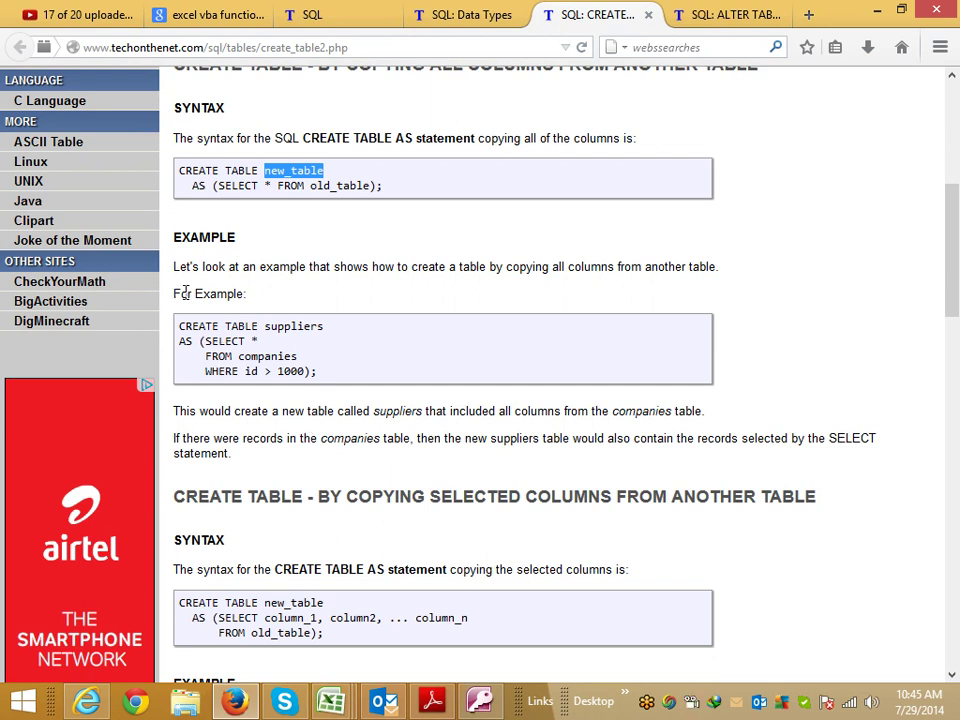
Step: Review the SQL ALTER TABLE tutorial, then close its tab
click(493, 22)
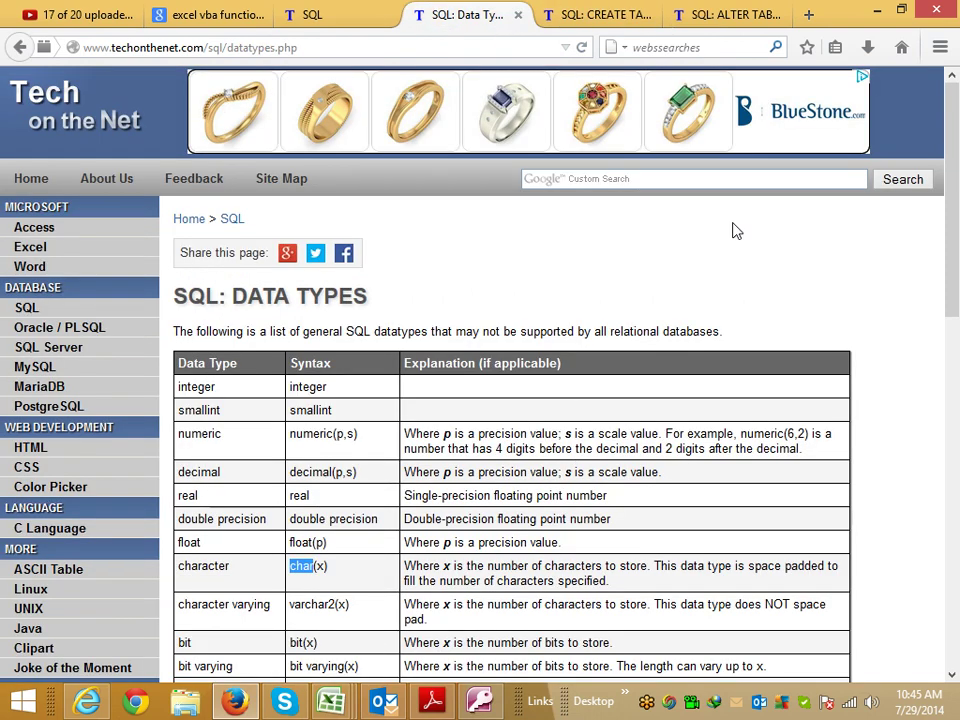
click(714, 15)
scroll(563, 480, down, 2)
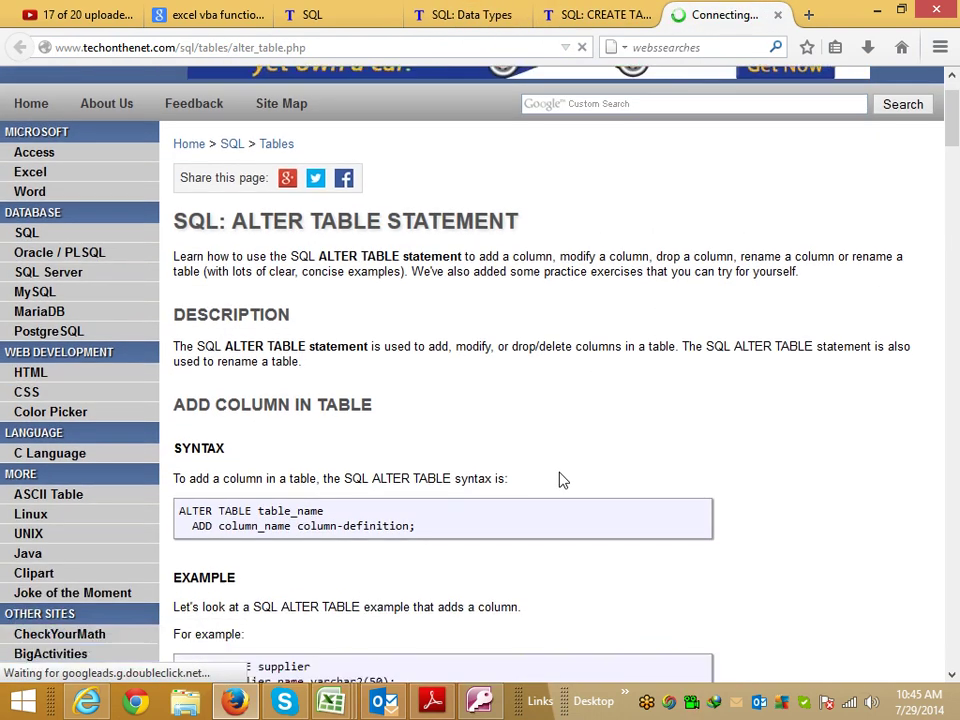
scroll(563, 480, down, 2)
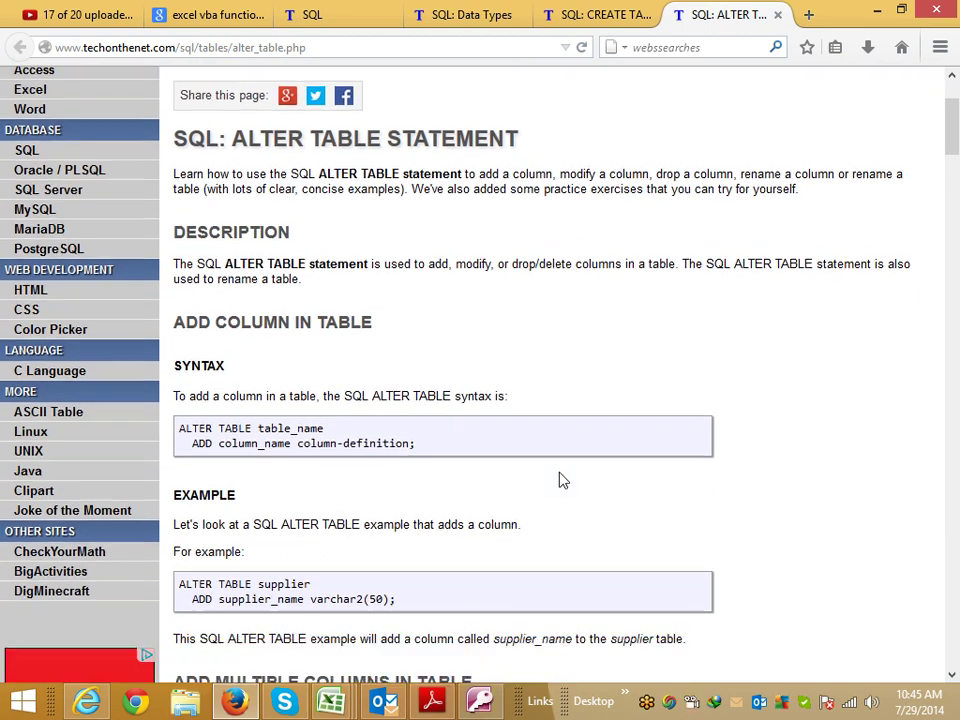
click(779, 16)
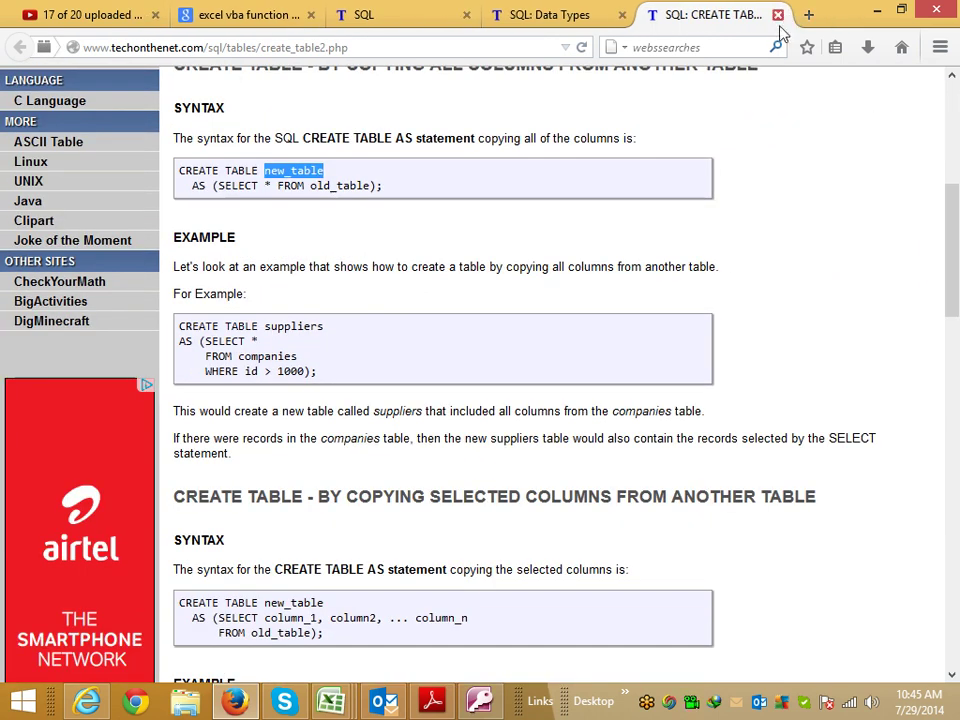
scroll(714, 328, down, 4)
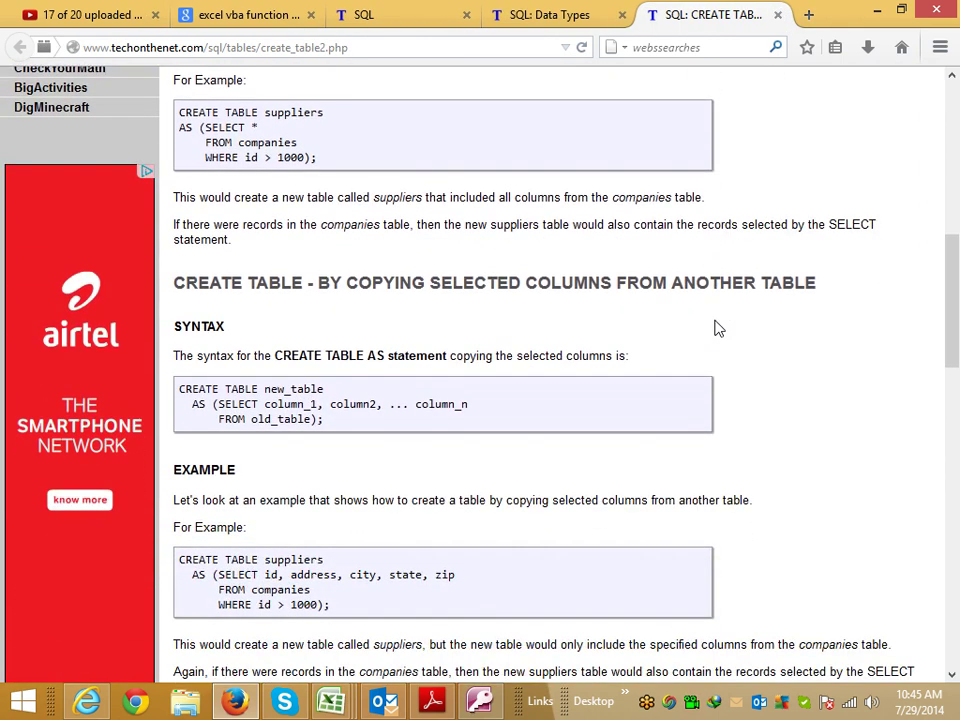
scroll(716, 328, up, 4)
Step: Open the basic CREATE TABLE page from the SQL topic index in a new tab
click(532, 22)
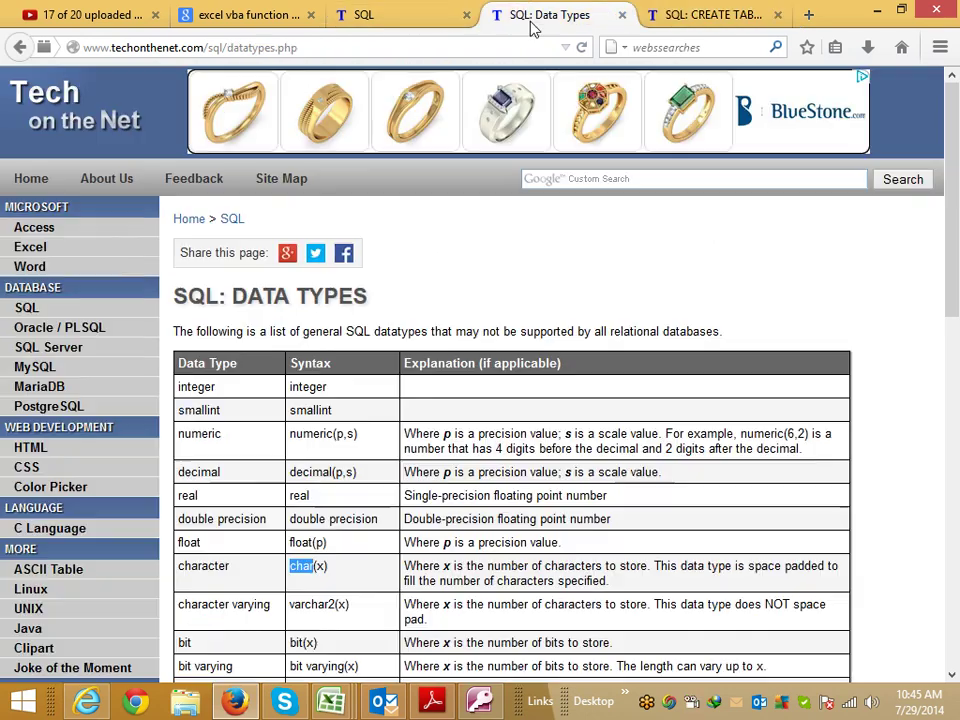
click(375, 18)
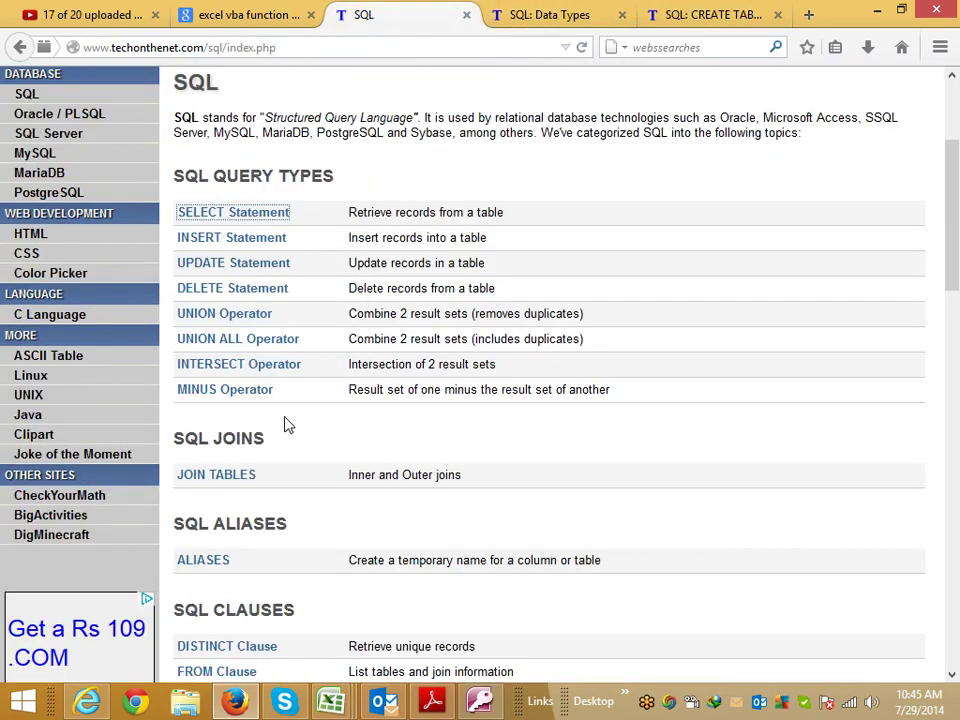
scroll(288, 427, down, 5)
scroll(290, 428, down, 3)
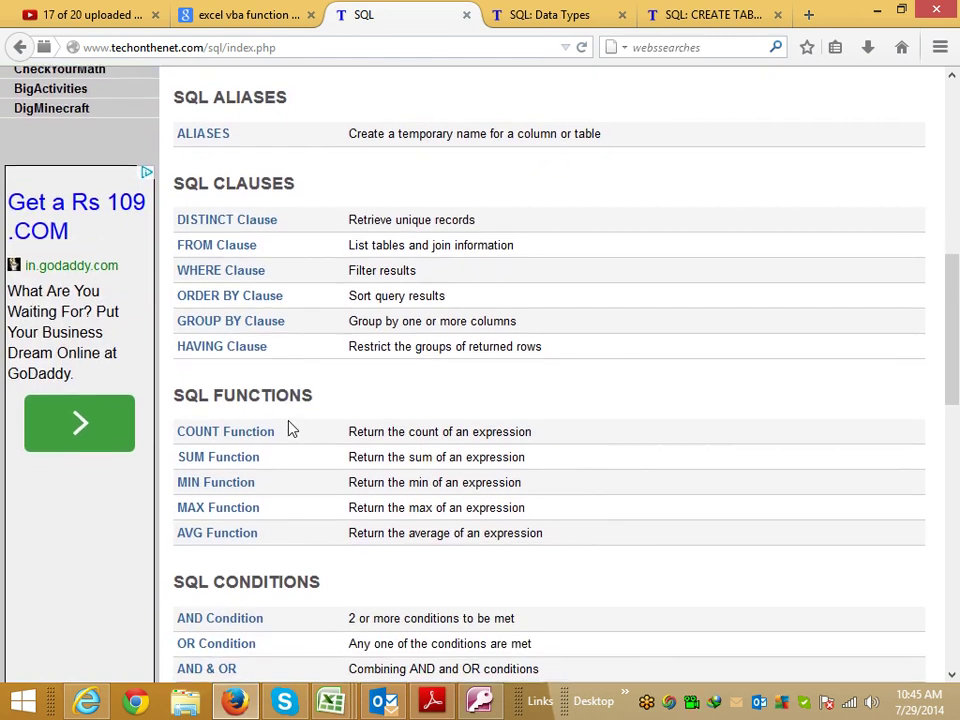
scroll(291, 437, down, 2)
scroll(291, 437, down, 6)
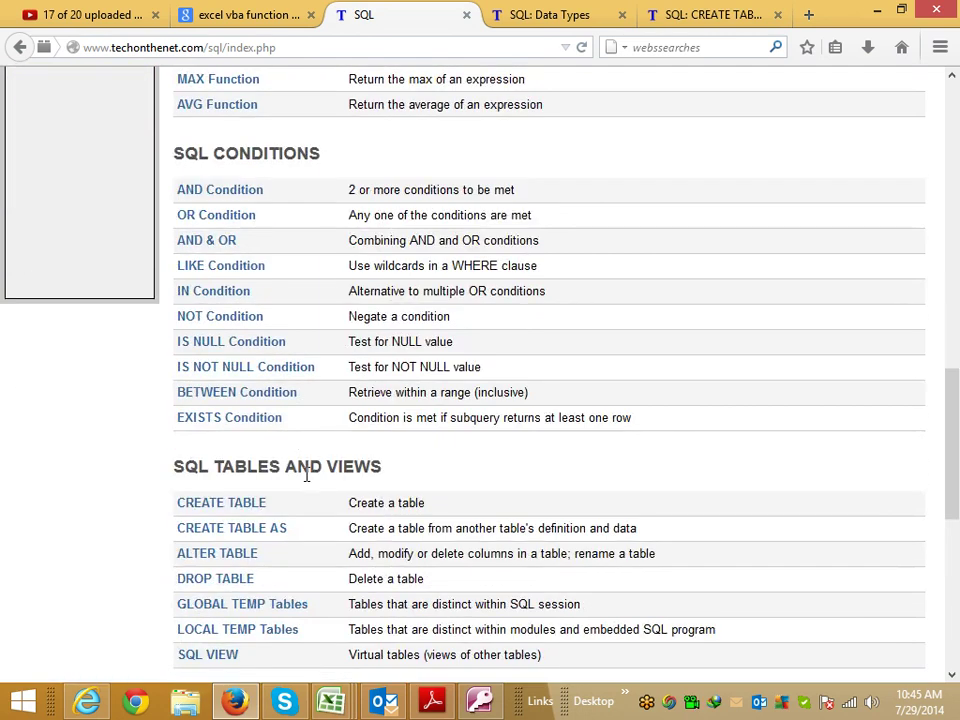
scroll(300, 490, down, 2)
right_click(252, 400)
key(Escape)
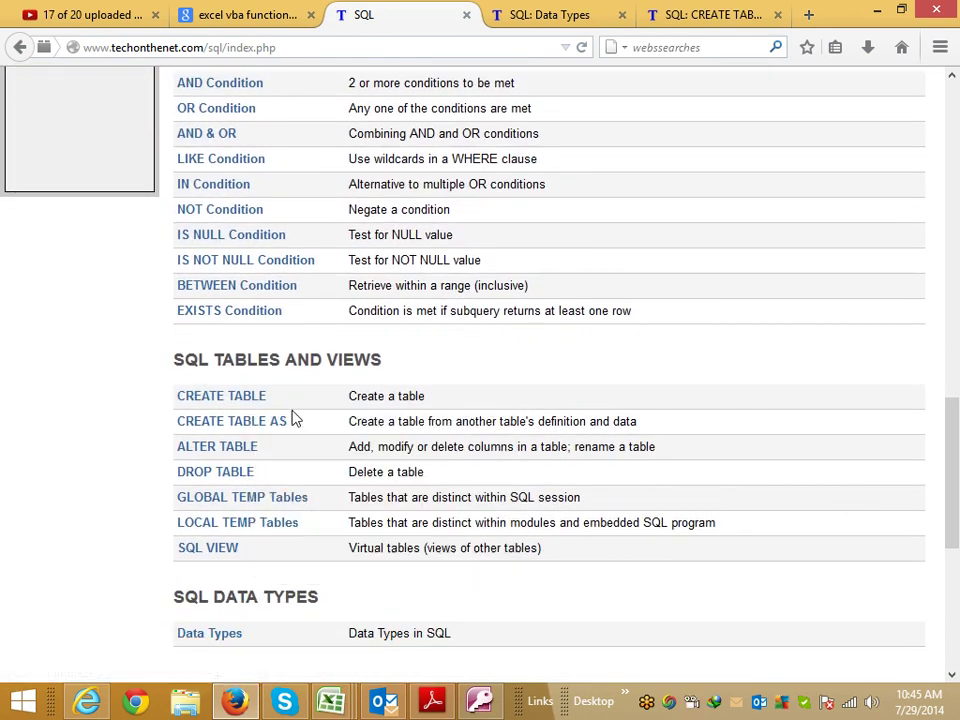
click(446, 15)
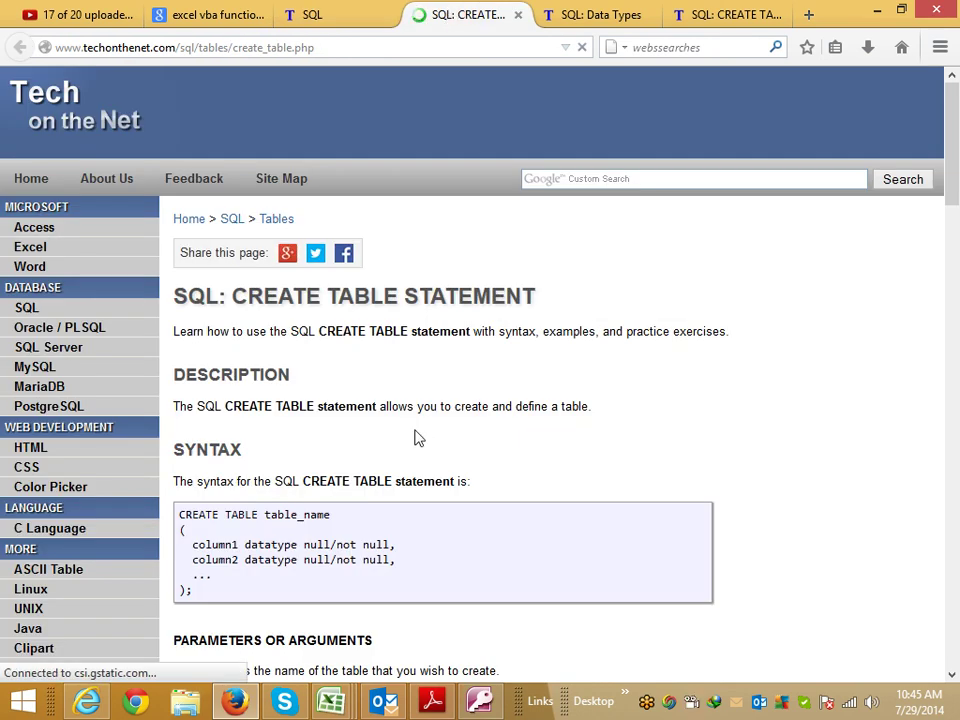
Step: Compare the CREATE TABLE syntax and column definitions with the CREATE TABLE AS page
scroll(279, 471, down, 4)
double_click(190, 300)
double_click(241, 300)
double_click(316, 300)
drag(192, 330, 380, 354)
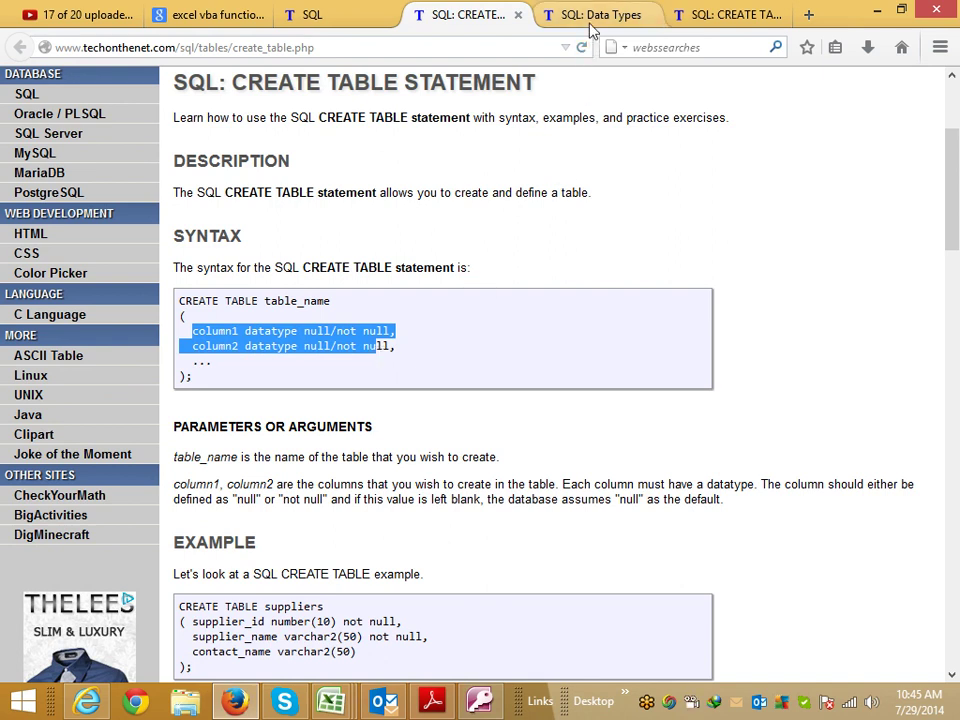
click(592, 14)
click(720, 14)
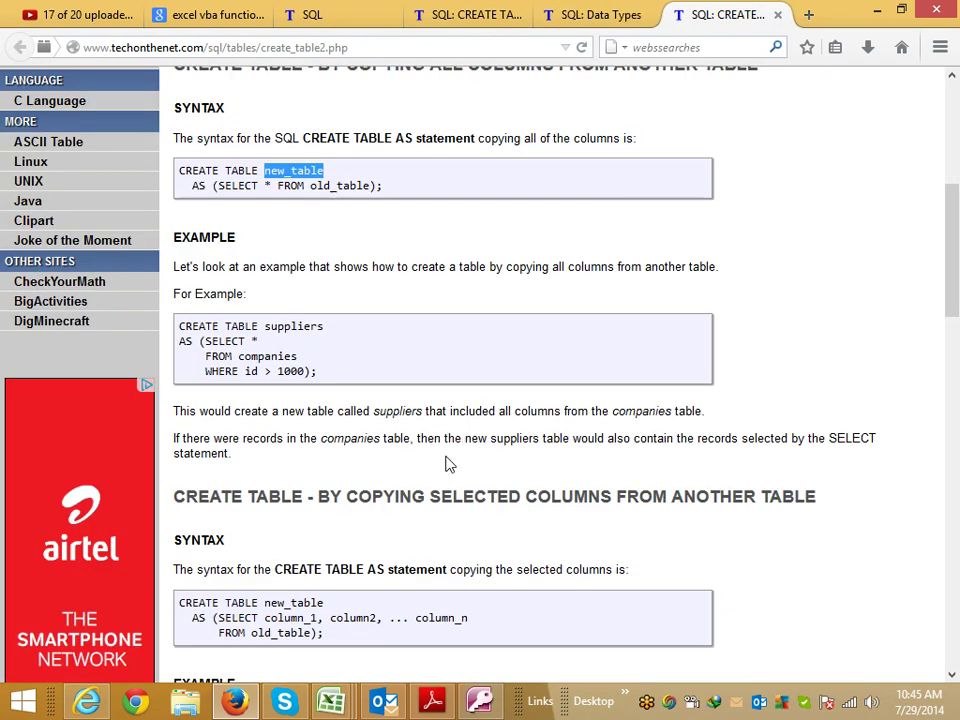
scroll(447, 463, up, 2)
scroll(447, 463, up, 2)
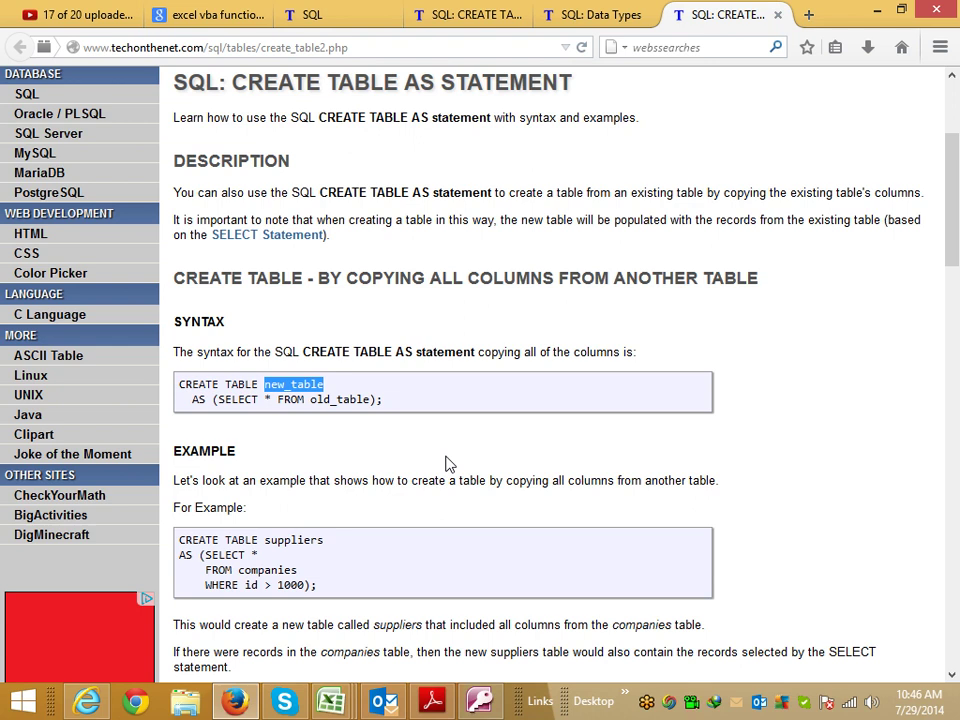
key(alt+Tab)
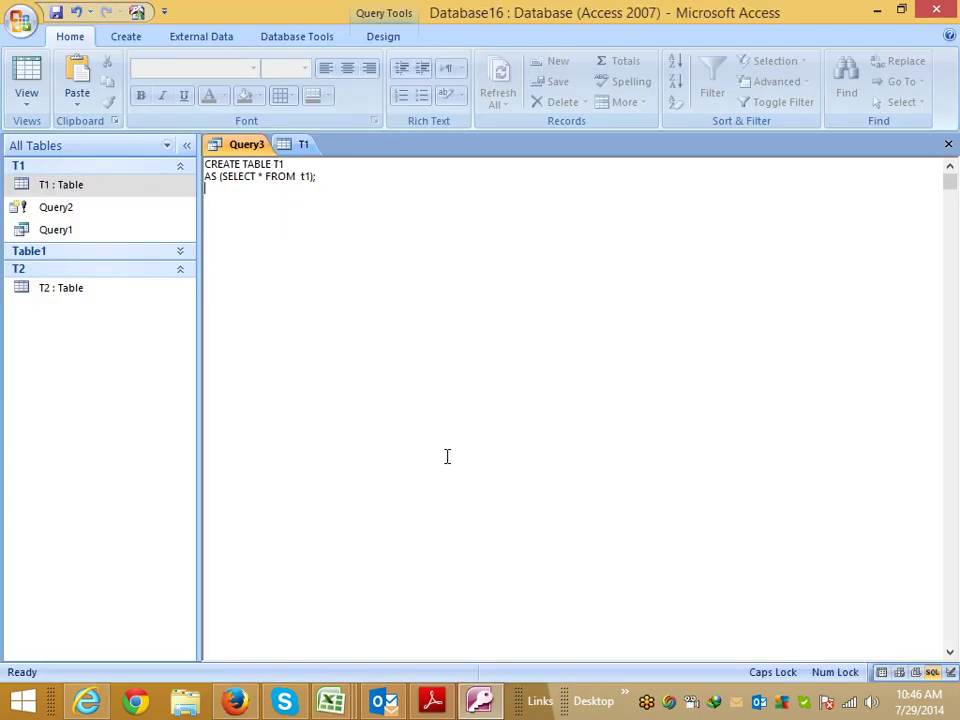